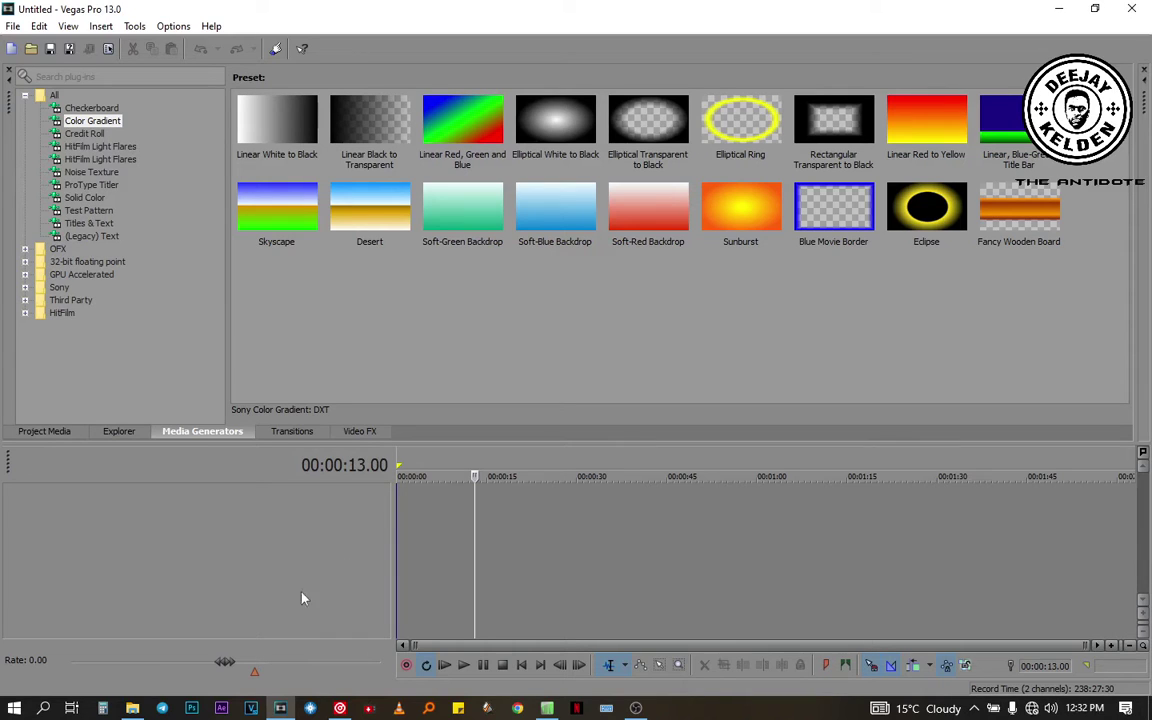
# Switch to File Explorer and add the audio file "sony acid vega tt" from the Music folder to the empty Vegas Pro timeline
pyautogui.click(132, 708)
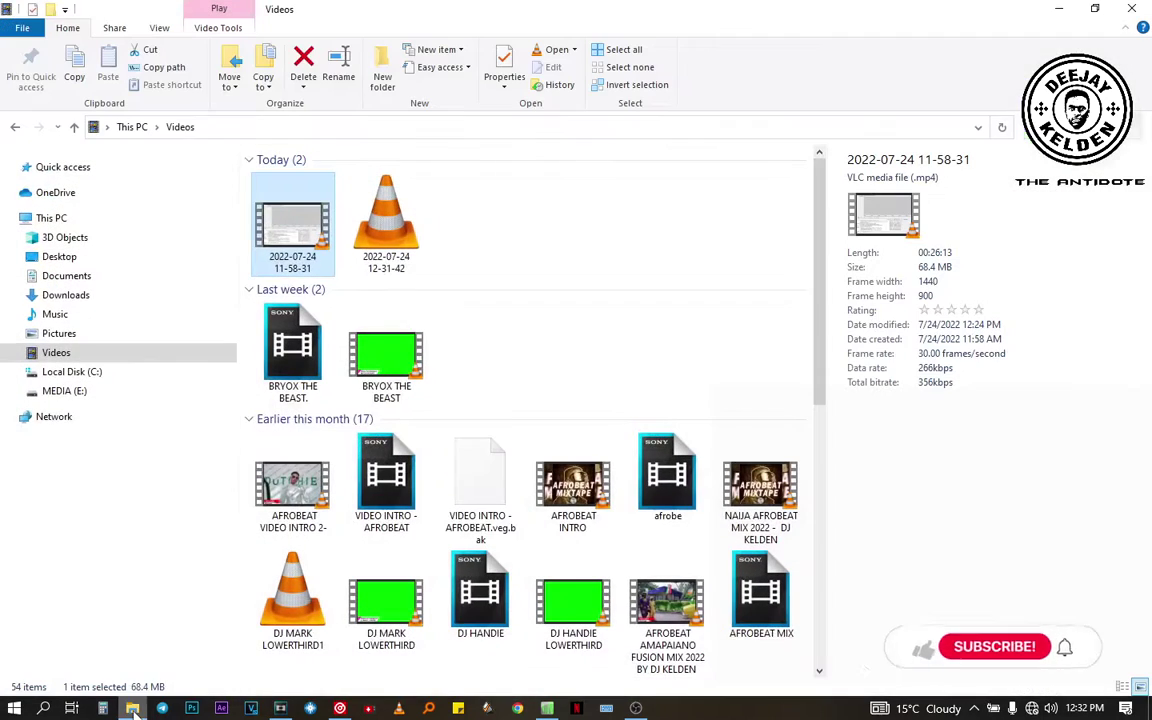
pyautogui.click(75, 315)
pyautogui.moveTo(400, 35); pyautogui.dragTo(383, 175)
pyautogui.click(333, 358)
pyautogui.moveTo(333, 358); pyautogui.dragTo(737, 519)
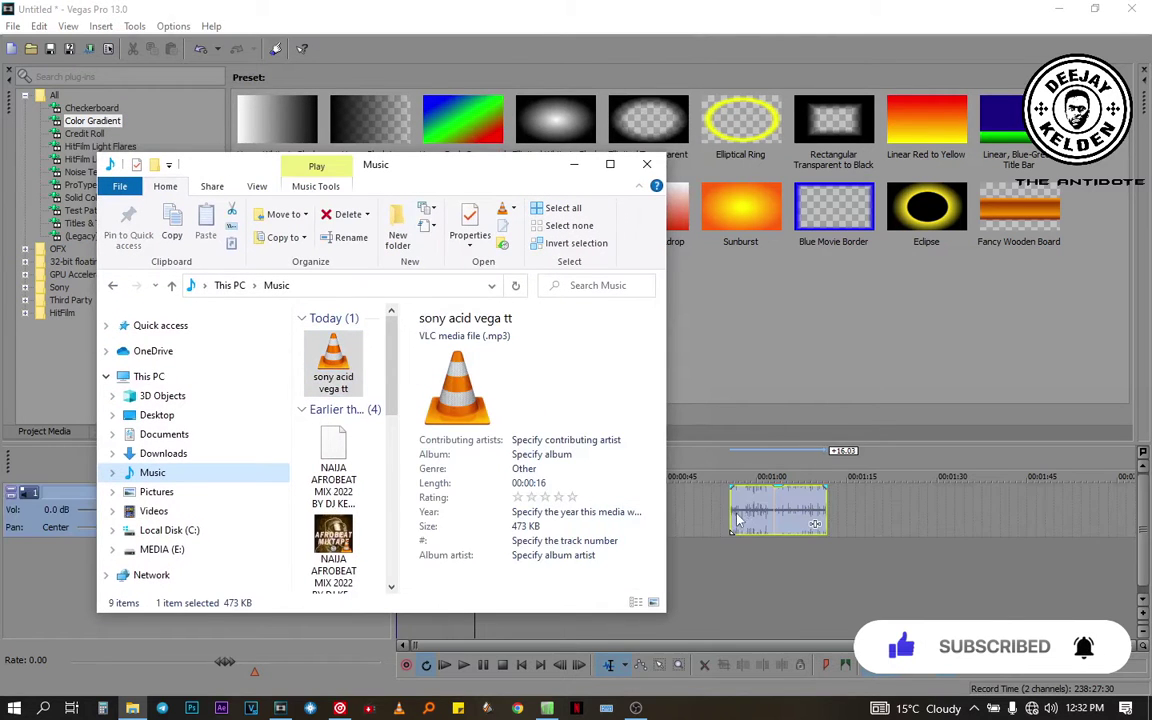
pyautogui.click(740, 528)
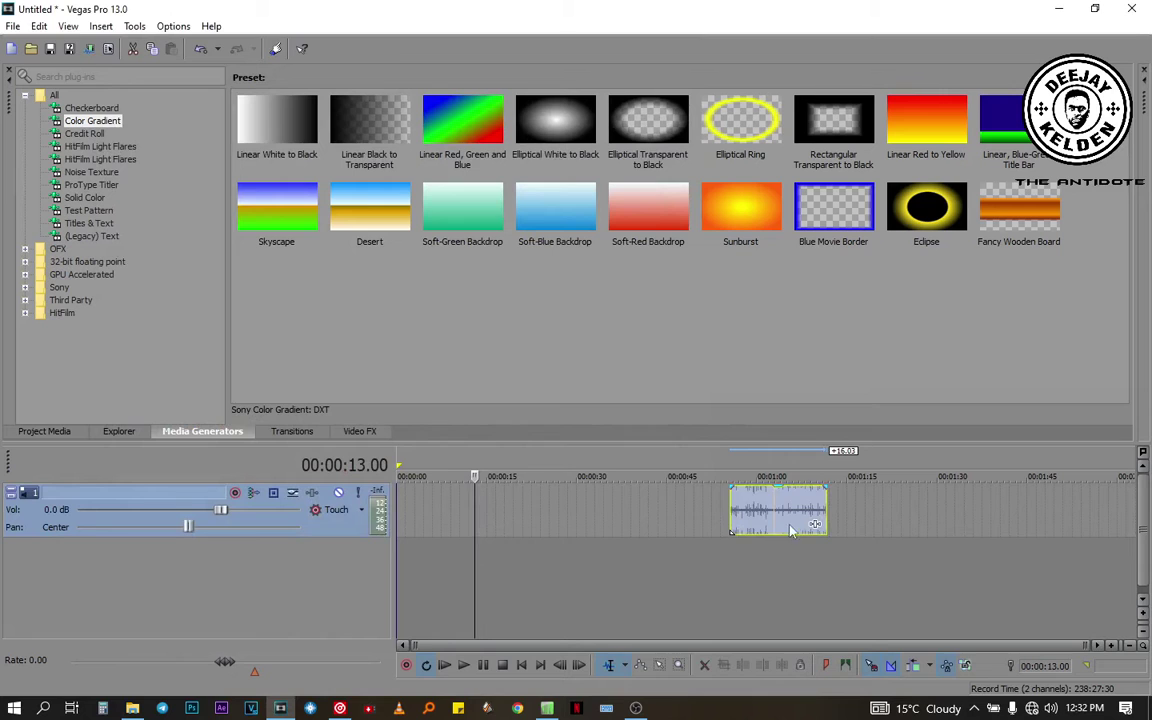
# Move the audio event to the very start of the timeline and place the cursor at 00:00:05.04
pyautogui.moveTo(790, 530); pyautogui.dragTo(434, 519)
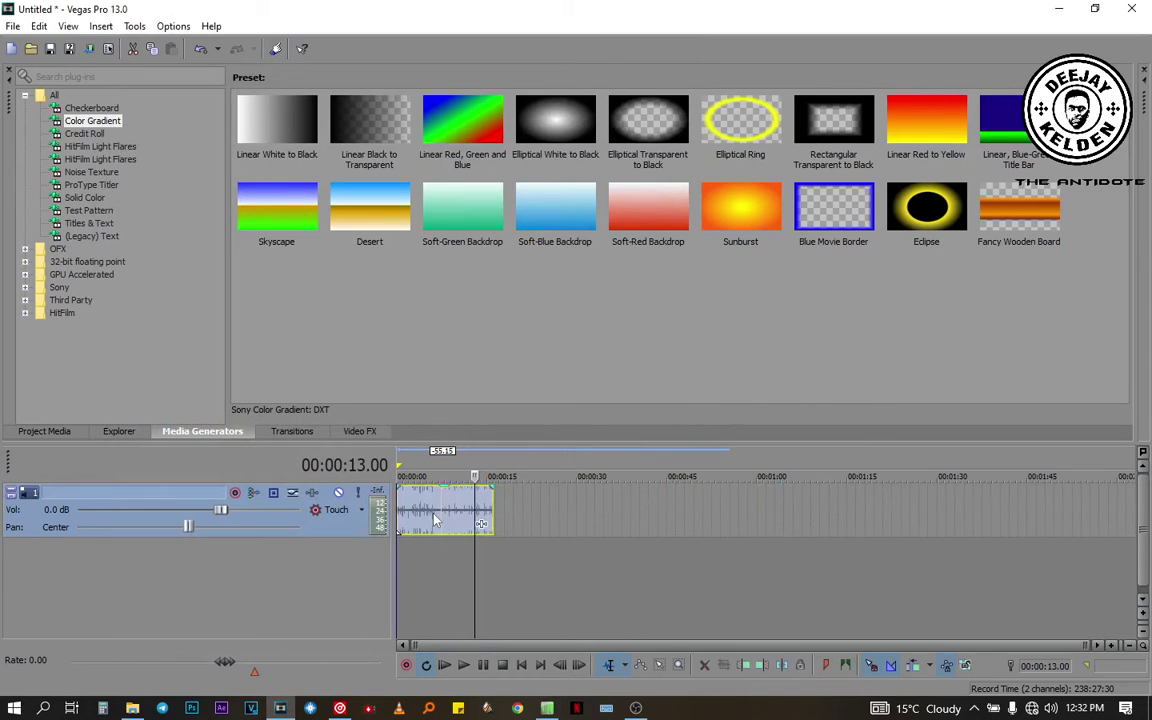
pyautogui.click(433, 605)
pyautogui.scroll(5, 442, 586)
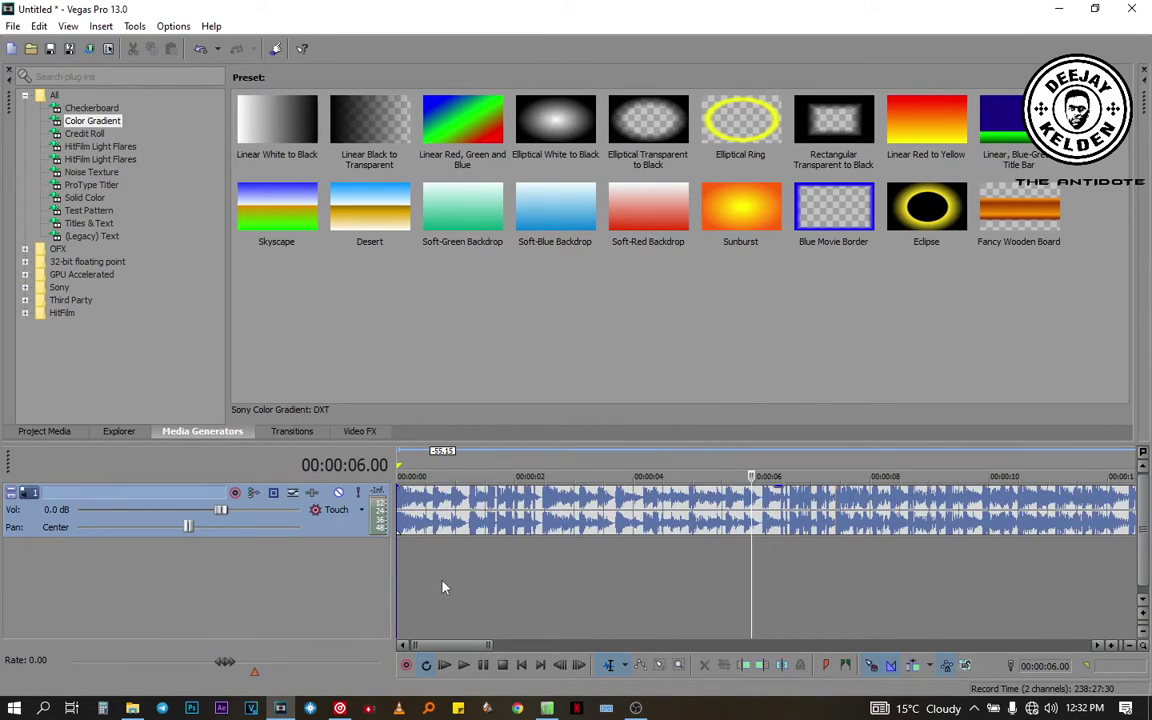
pyautogui.click(701, 580)
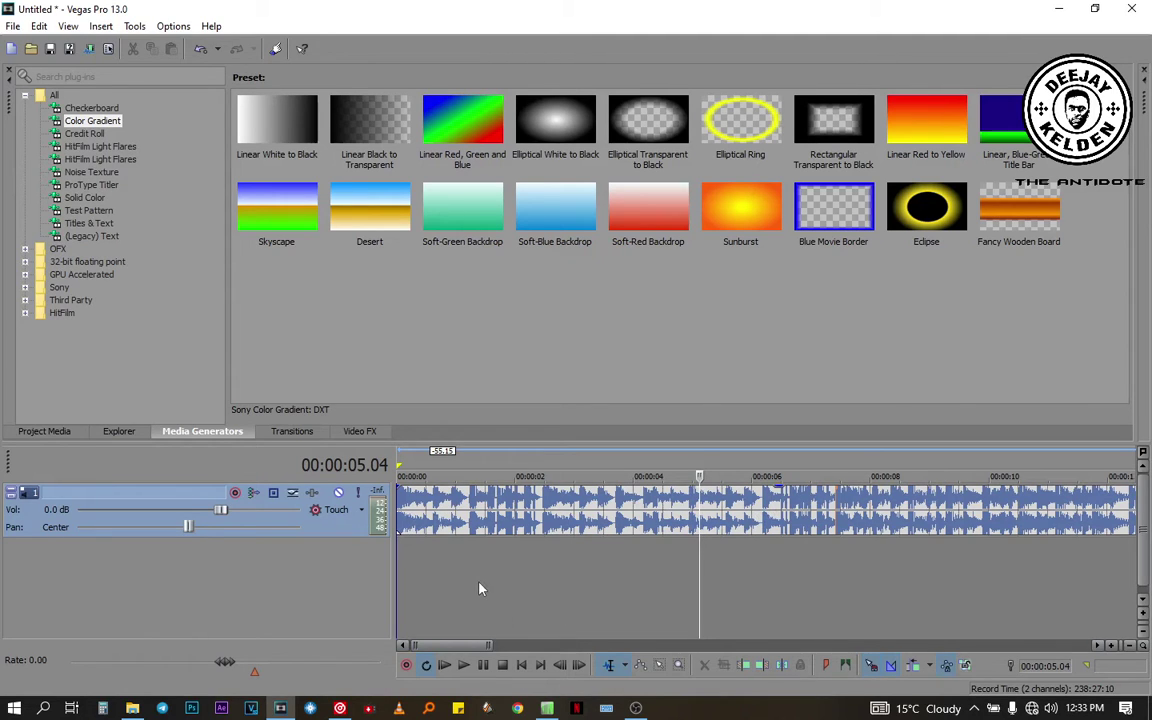
# Switch to File Explorer and look through the music videos in the GENGETONE 2022 folder under 2022 MUSIC on MEDIA (E:)
pyautogui.click(133, 708)
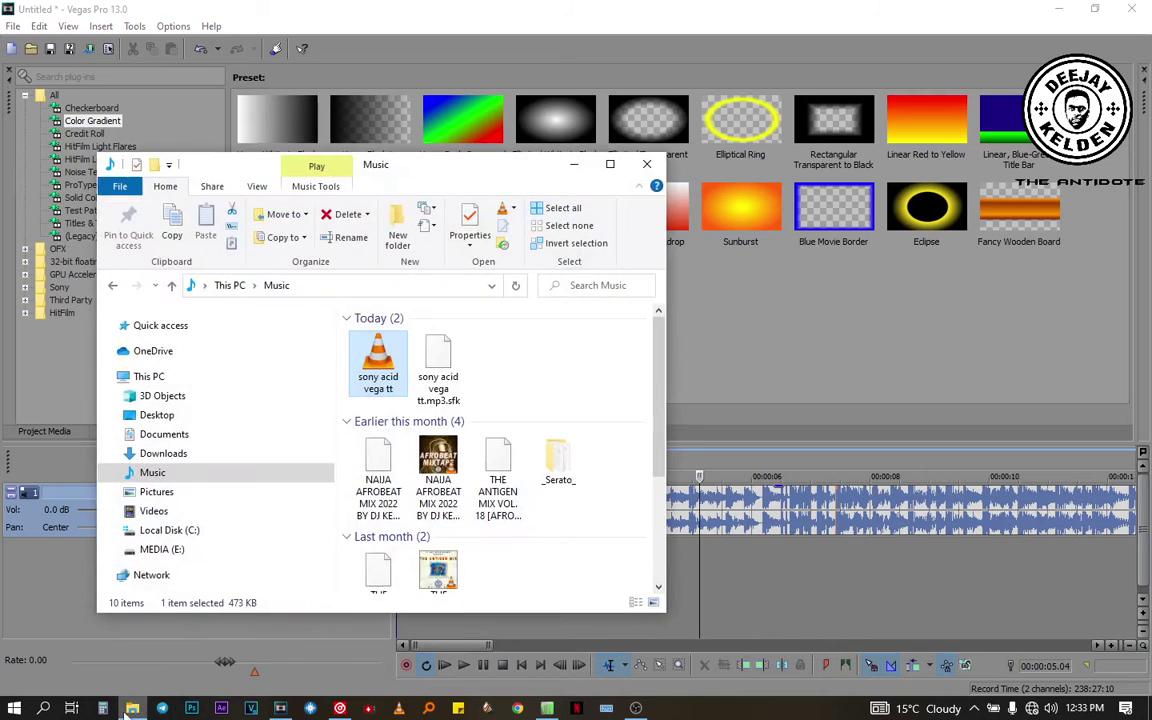
pyautogui.click(153, 511)
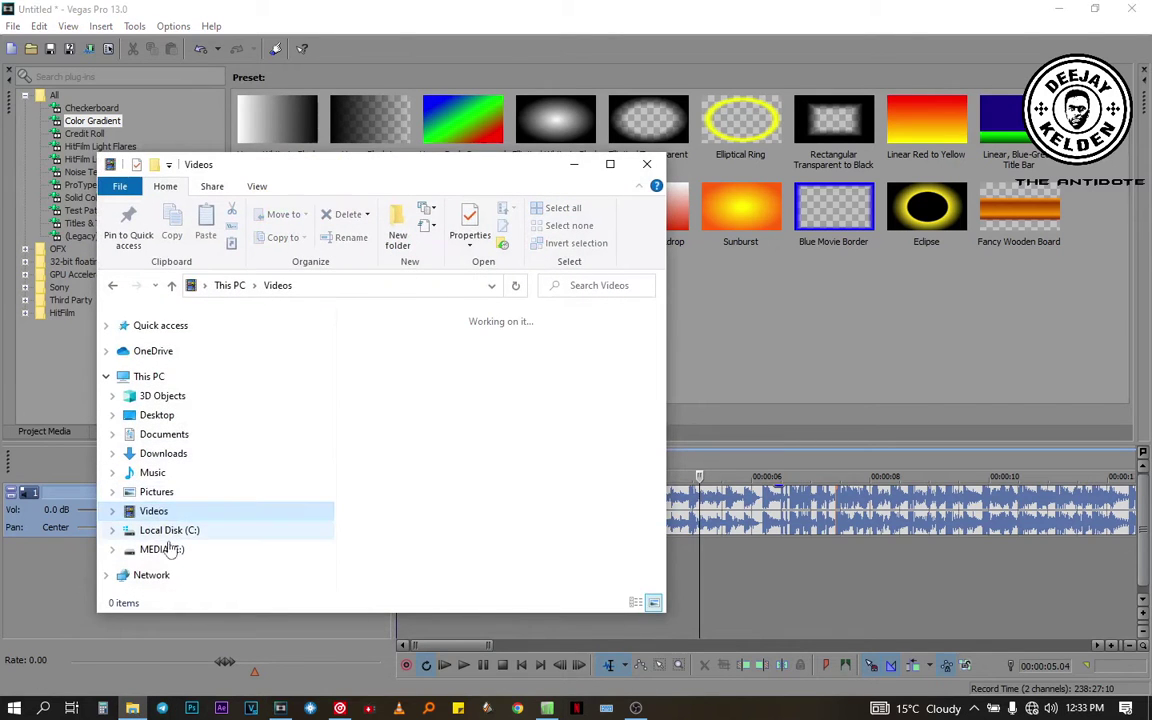
pyautogui.click(160, 549)
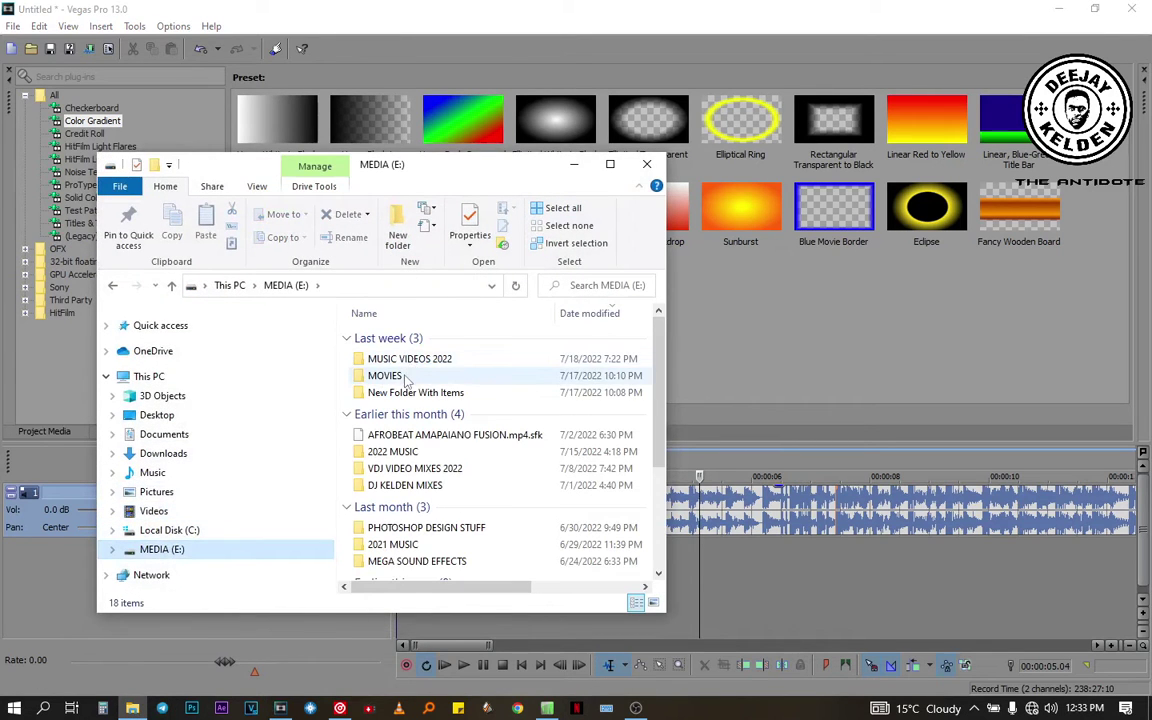
pyautogui.click(422, 453)
pyautogui.doubleClick(422, 453)
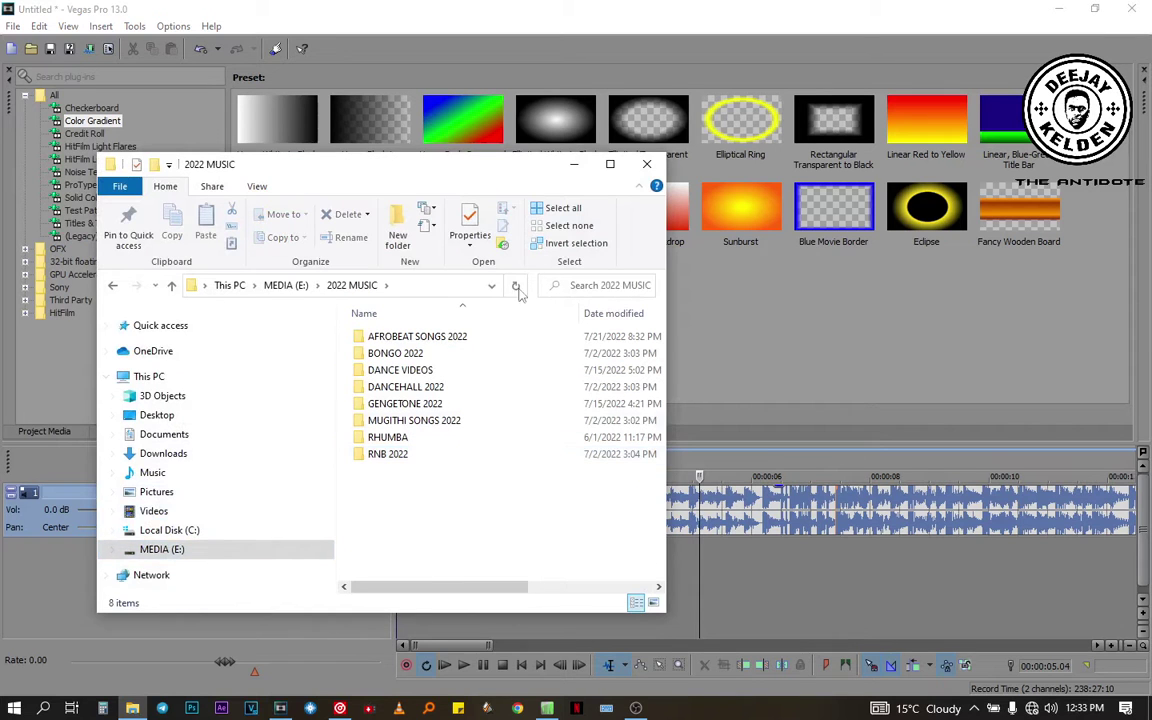
pyautogui.click(610, 164)
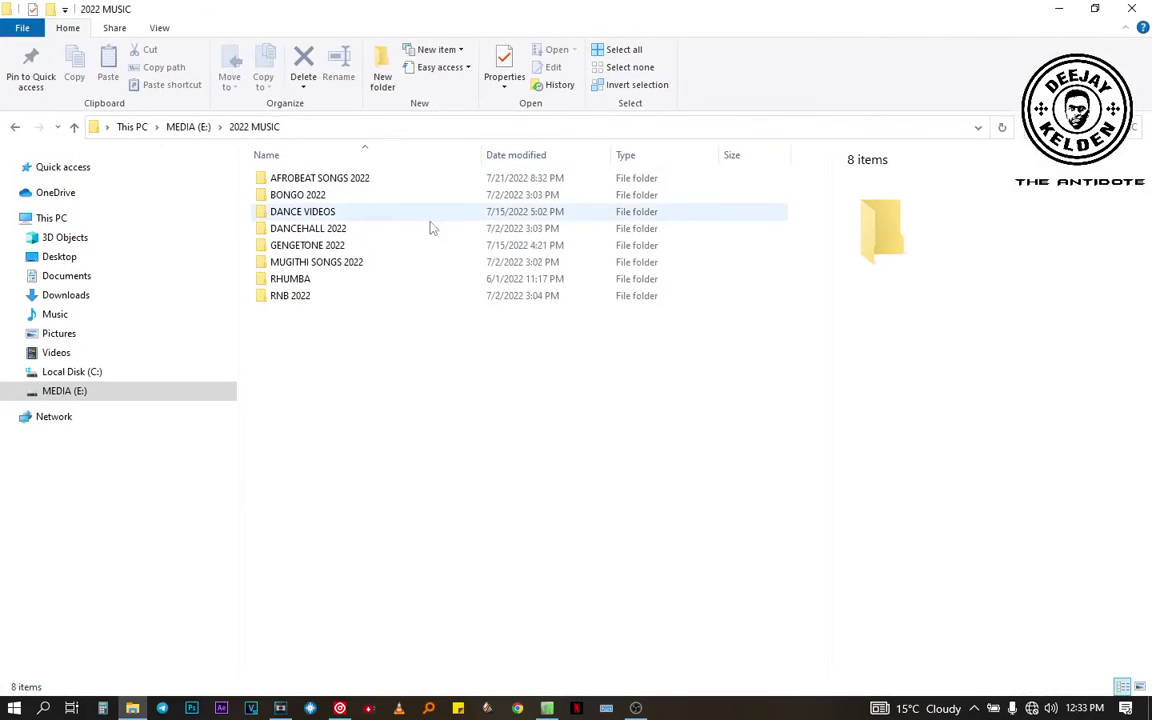
pyautogui.click(338, 250)
pyautogui.doubleClick(339, 250)
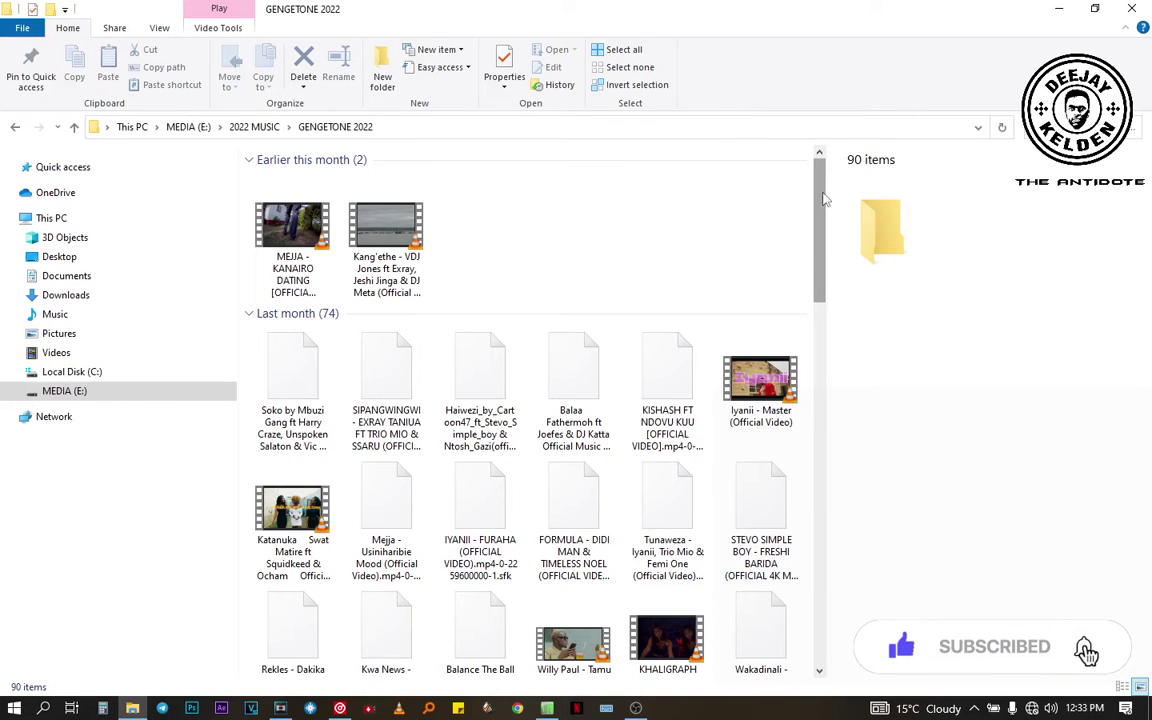
pyautogui.moveTo(823, 198); pyautogui.dragTo(789, 380)
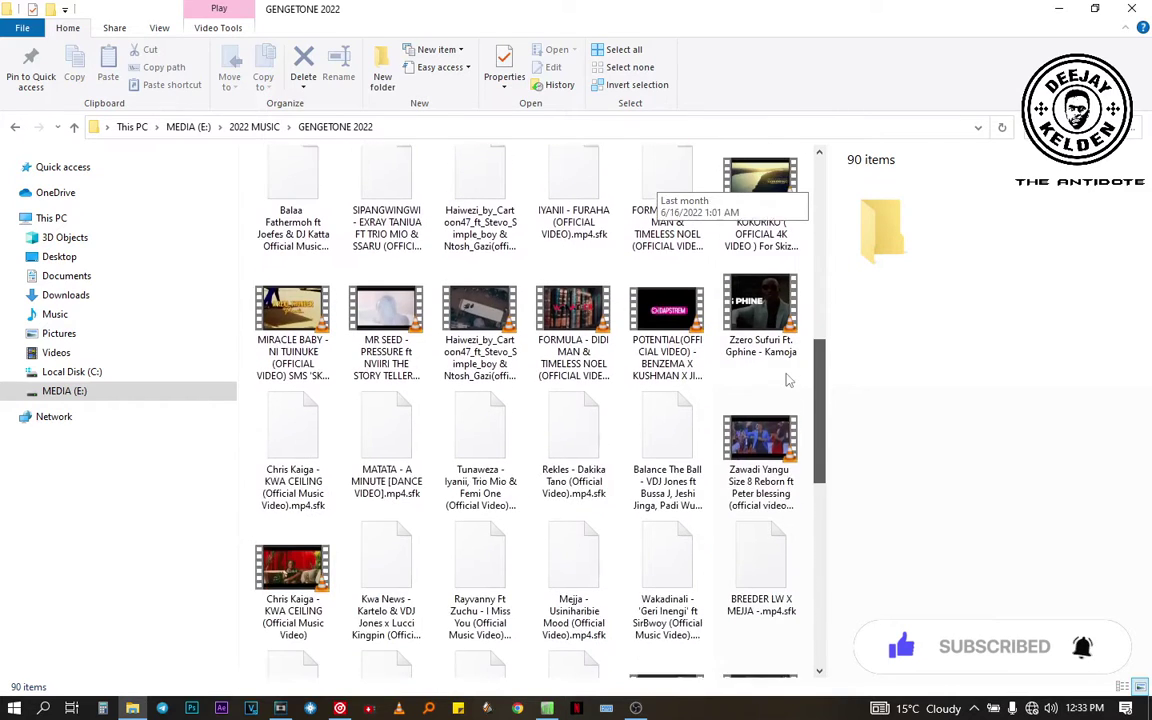
pyautogui.scroll(-1, 760, 420)
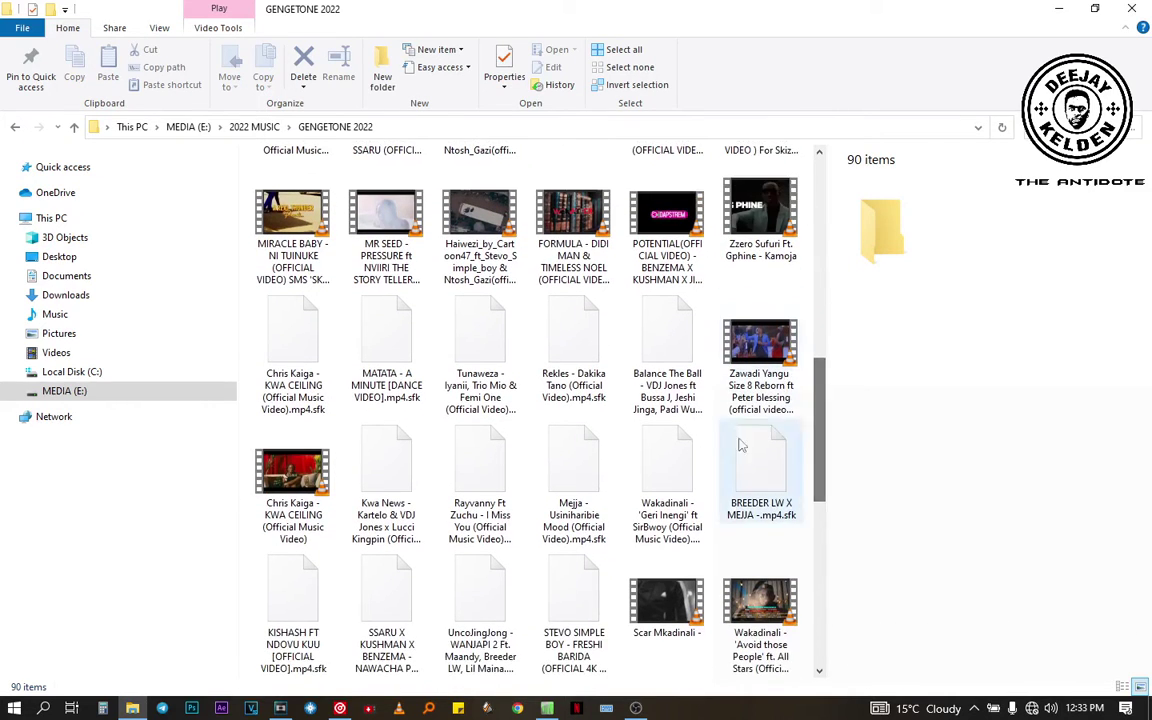
# Switch to the Everything search tool and search the computer for "balance"
pyautogui.click(429, 708)
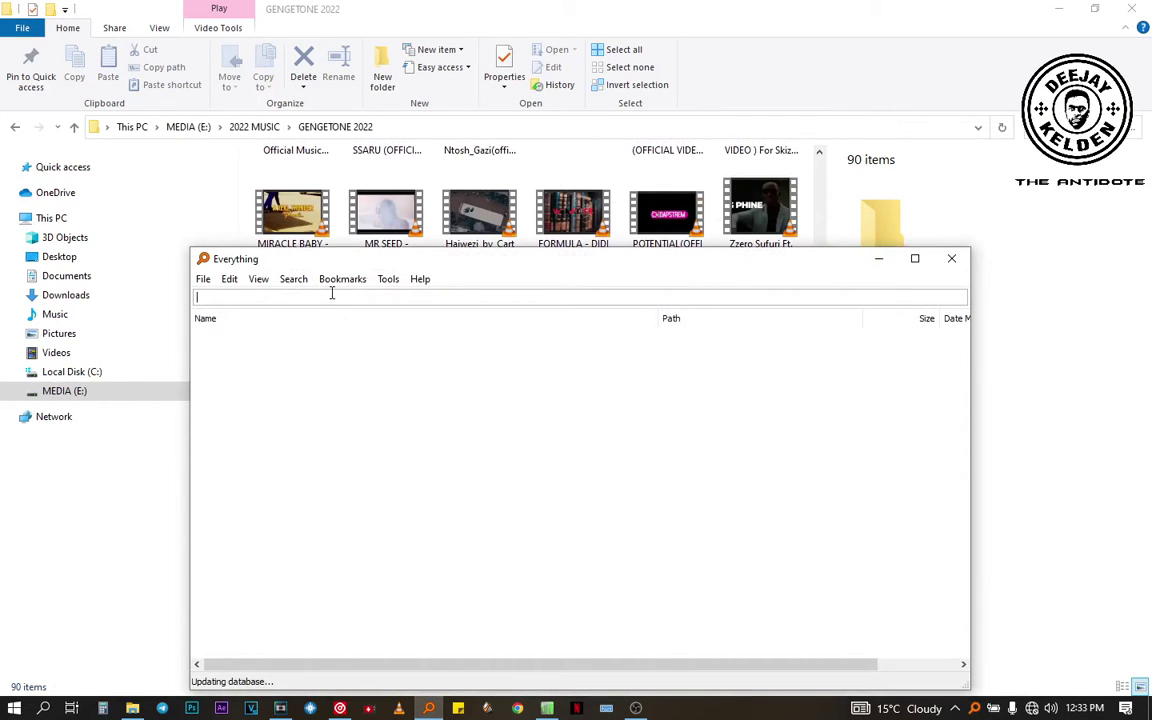
pyautogui.write('balamce')
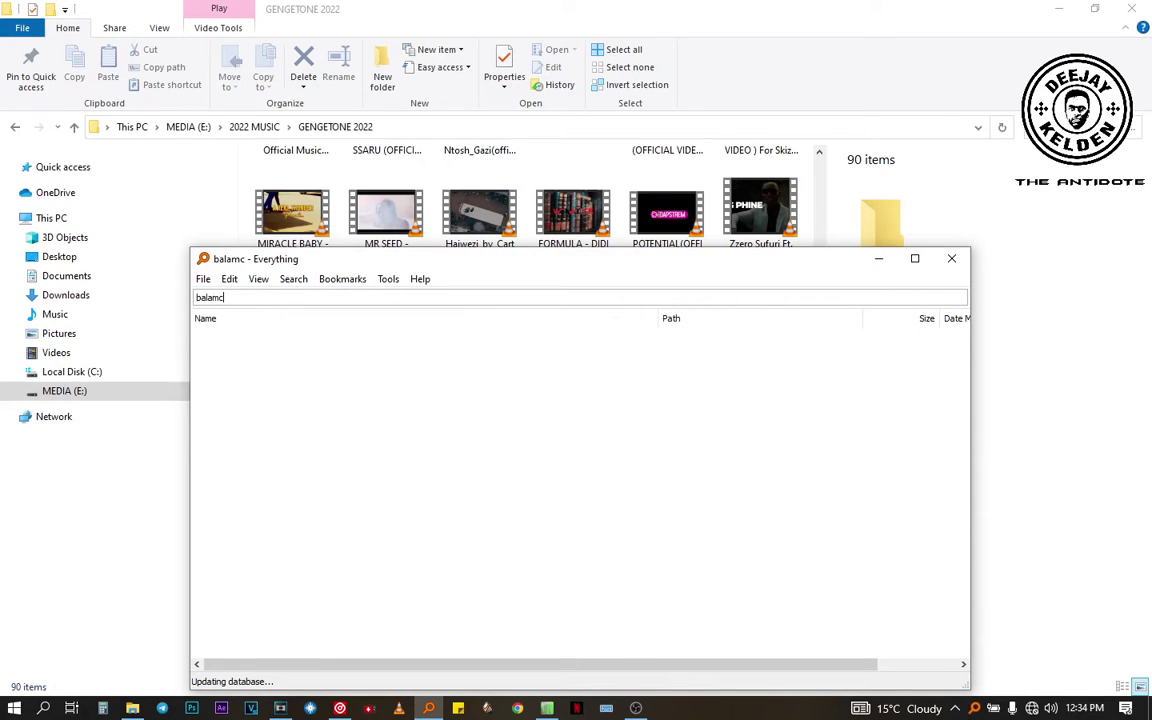
pyautogui.press('BackSpace')
pyautogui.press('BackSpace')
pyautogui.press('BackSpace')
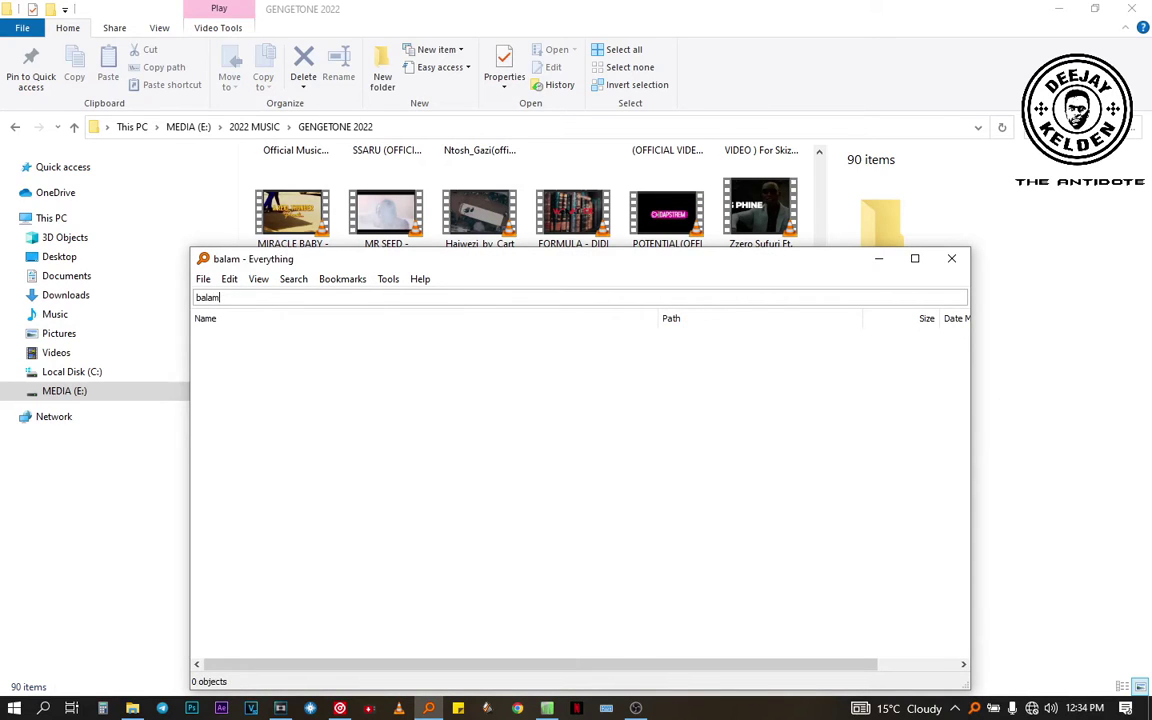
pyautogui.write('nce')
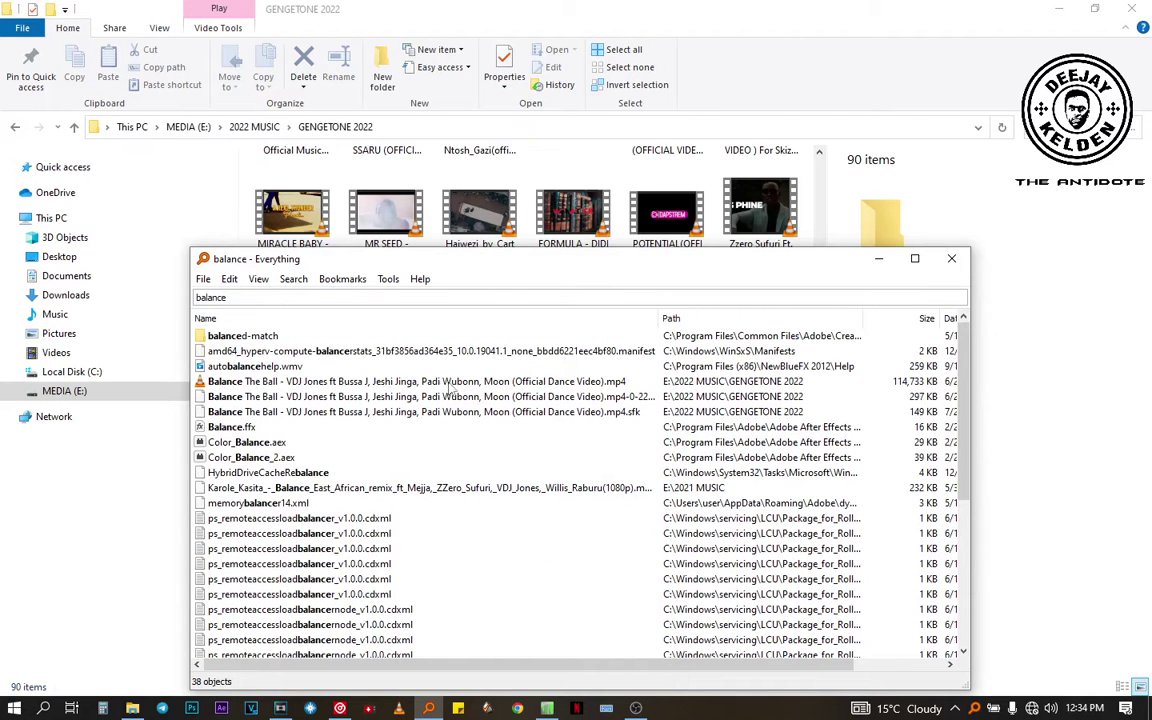
# Add the "Balance The Ball" official dance video MP4 to new timeline tracks below the audio, matching the project video settings to it
pyautogui.click(1059, 8)
pyautogui.moveTo(622, 267); pyautogui.dragTo(481, 99)
pyautogui.click(208, 212)
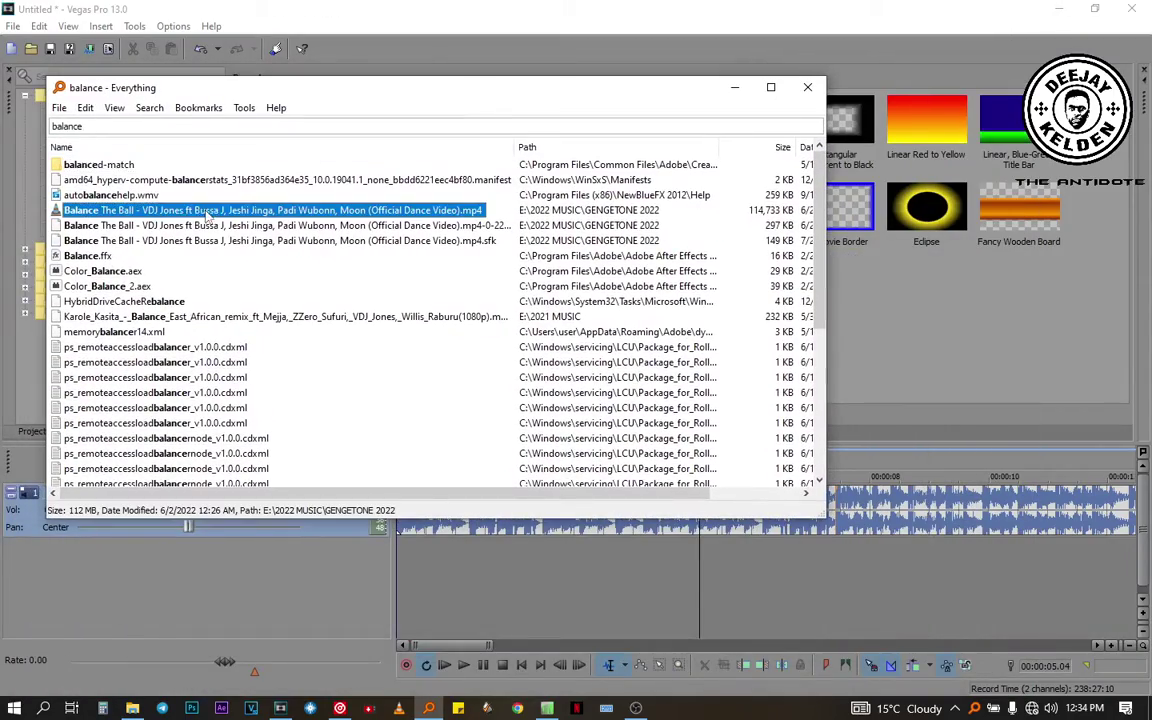
pyautogui.moveTo(165, 212); pyautogui.dragTo(745, 590)
pyautogui.click(769, 586)
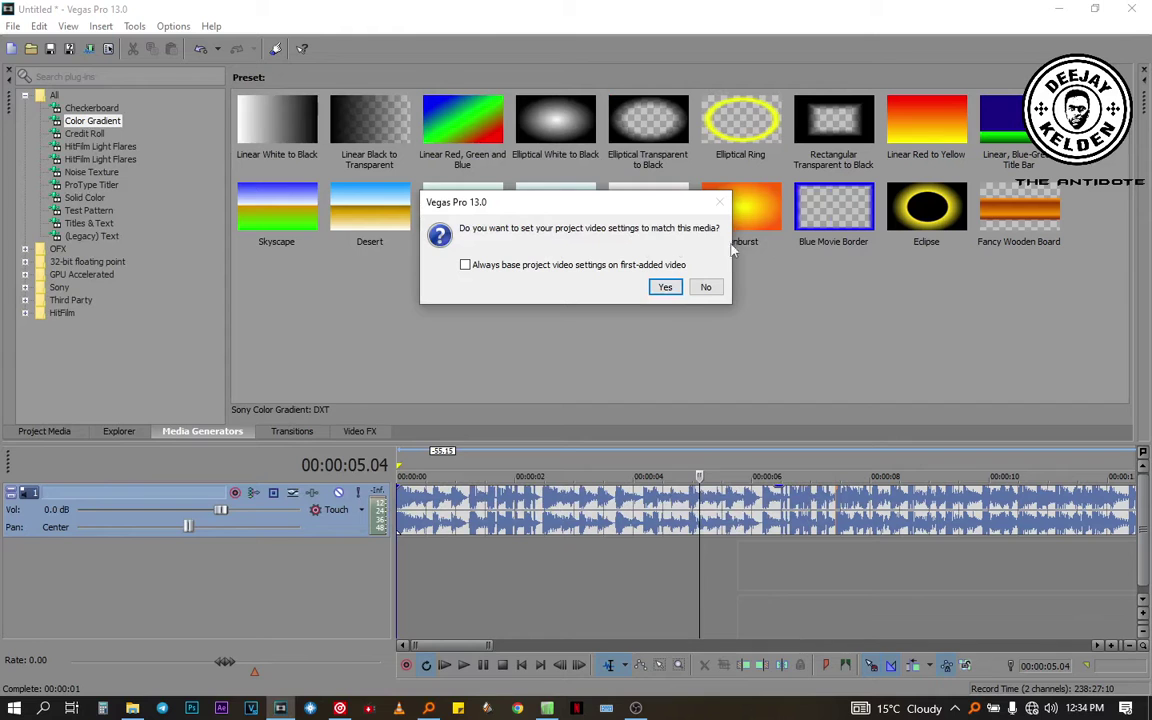
pyautogui.click(664, 287)
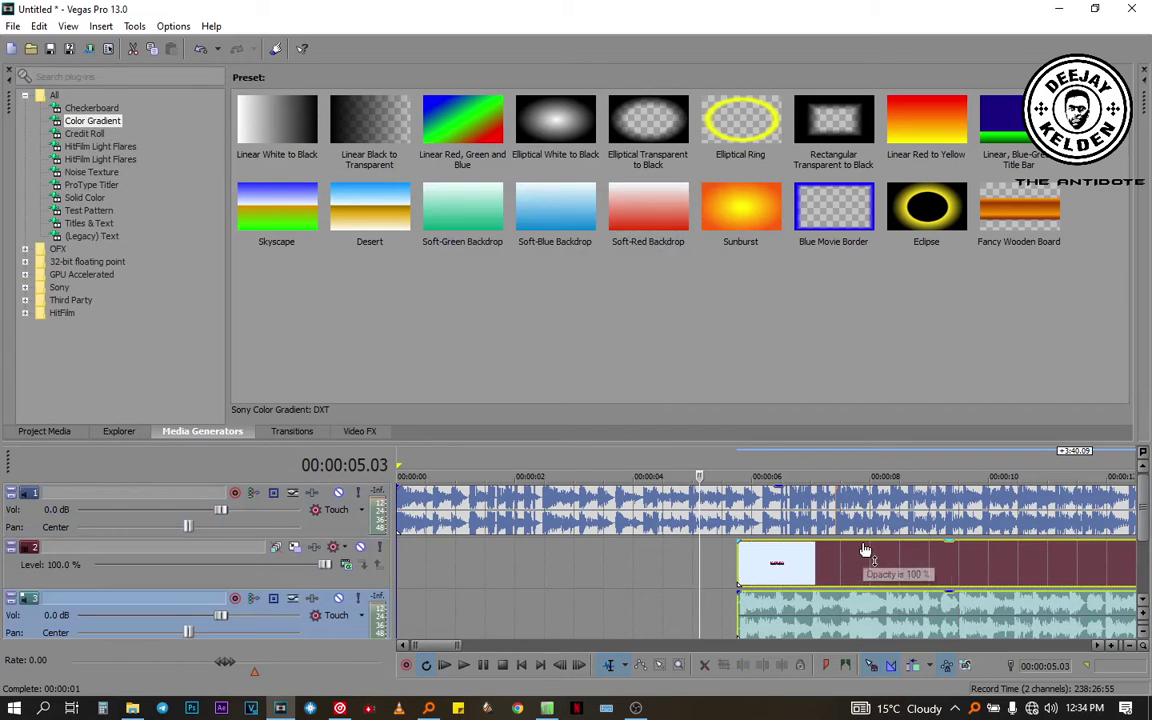
# Examine the closing part of the music video on the timeline, placing the cursor at 00:03:28.12
pyautogui.scroll(-3, 865, 550)
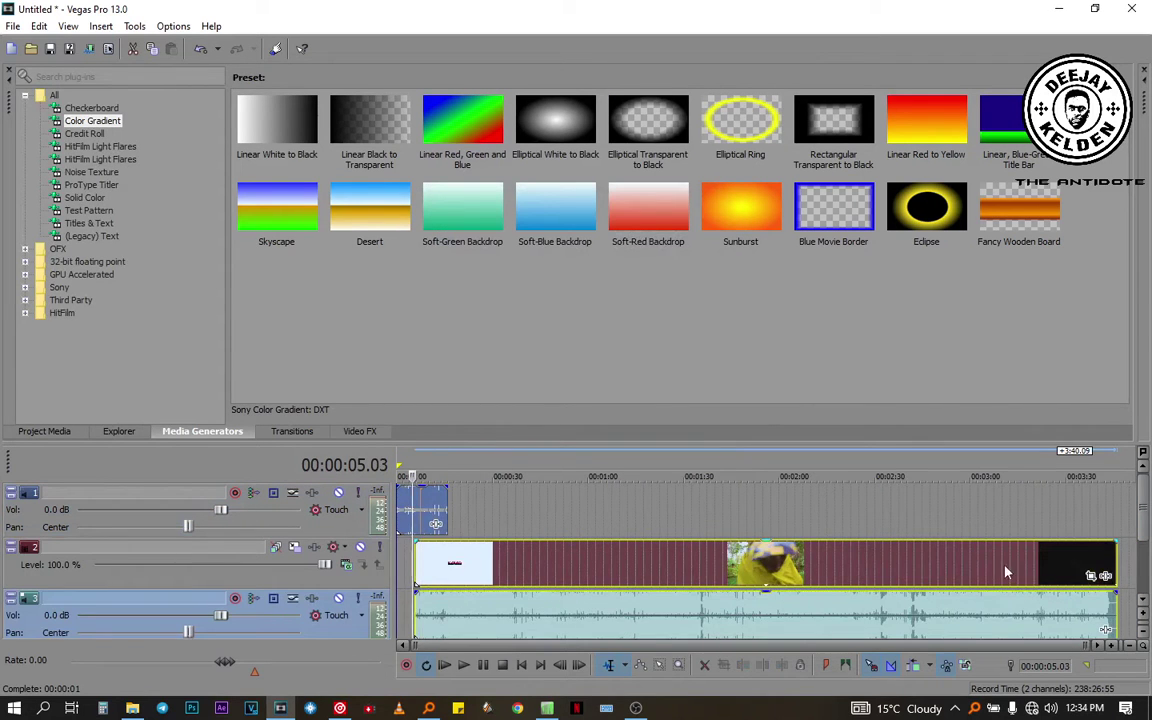
pyautogui.click(1040, 565)
pyautogui.scroll(4, 1005, 626)
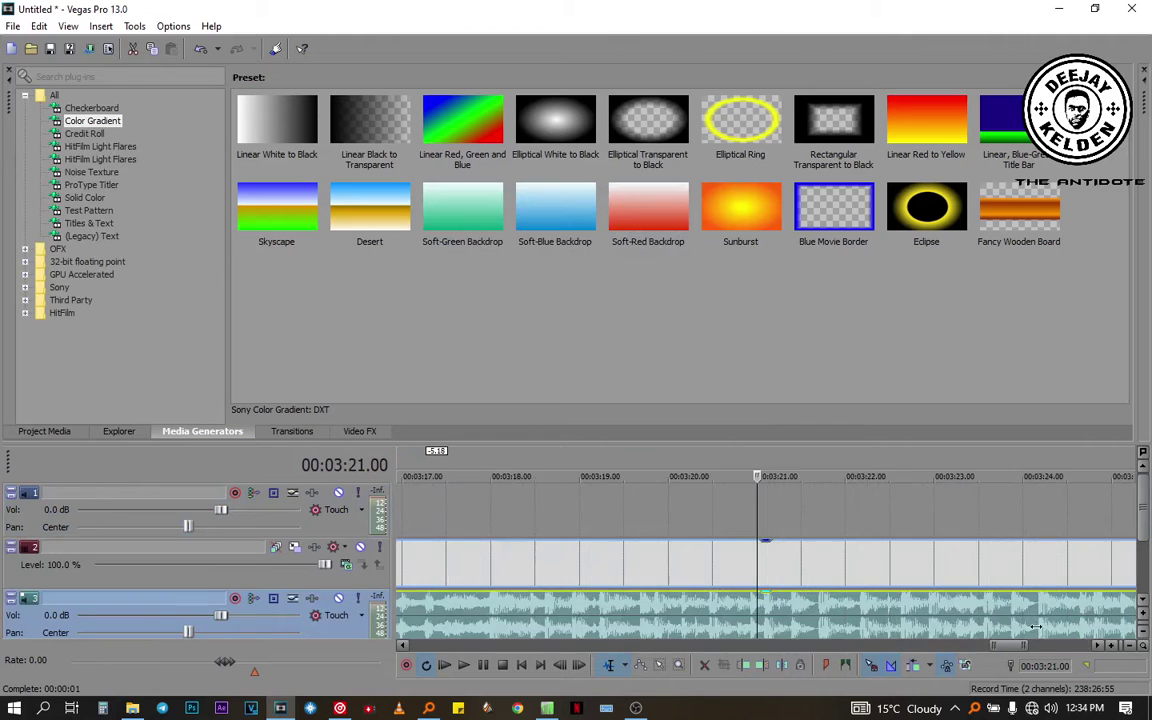
pyautogui.click(905, 610)
pyautogui.scroll(5, 880, 612)
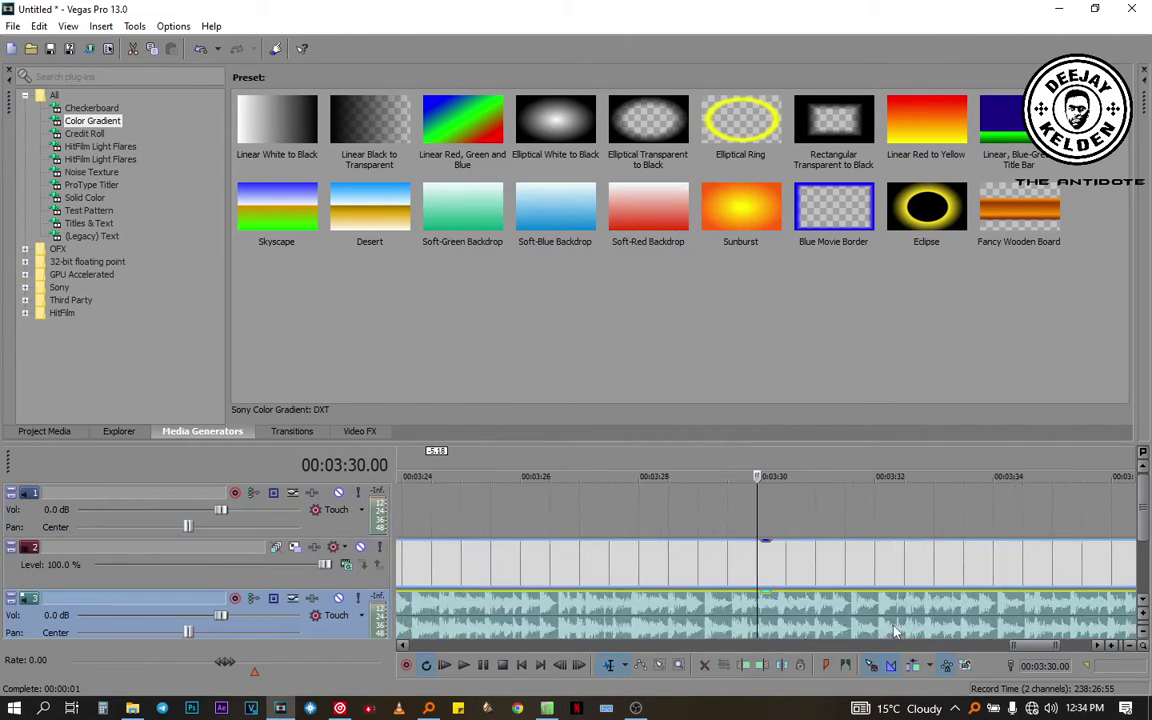
pyautogui.scroll(-4, 867, 615)
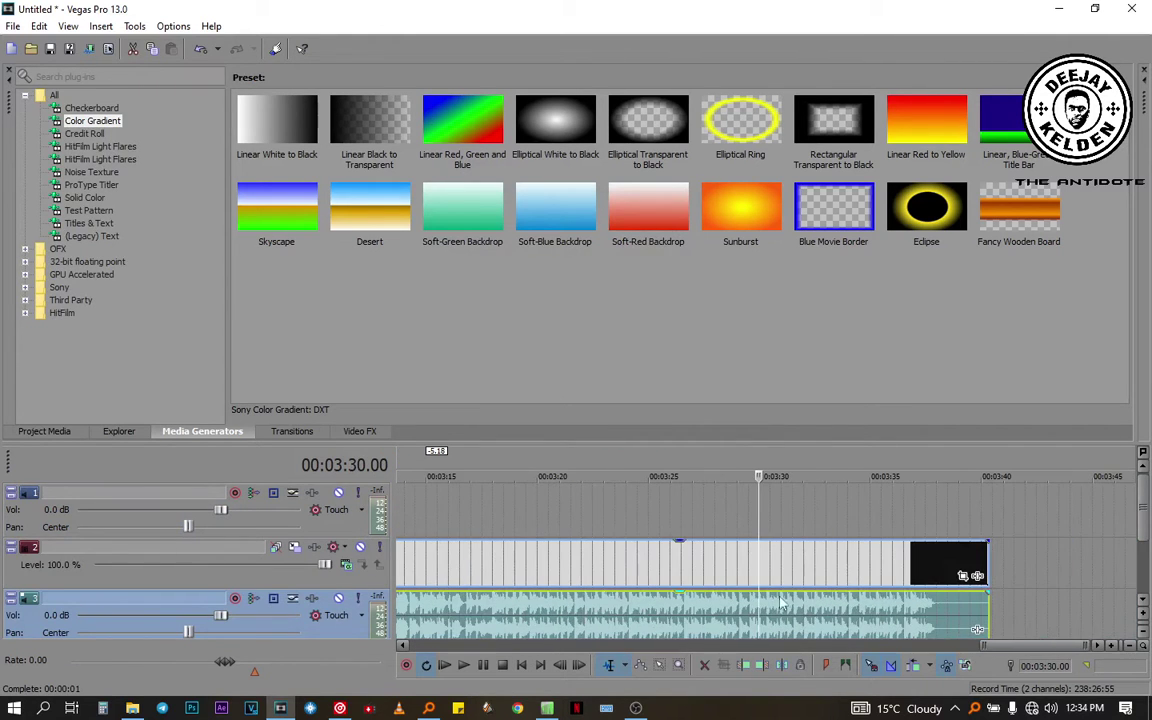
pyautogui.click(727, 519)
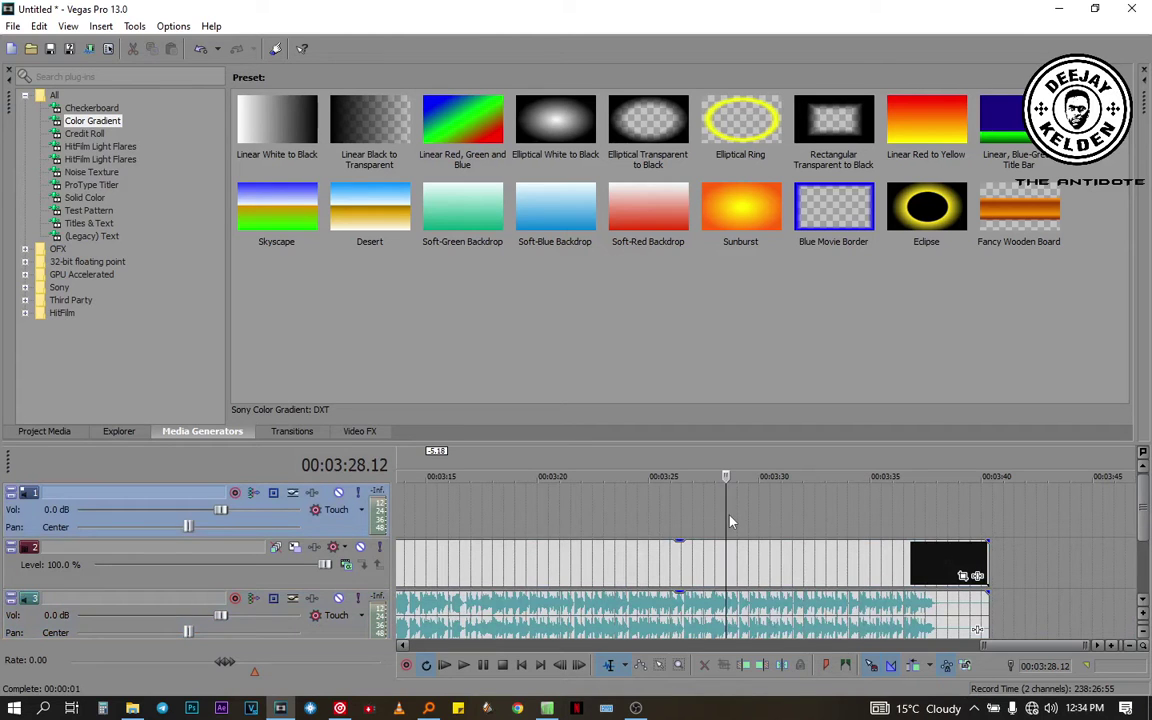
pyautogui.scroll(2, 730, 521)
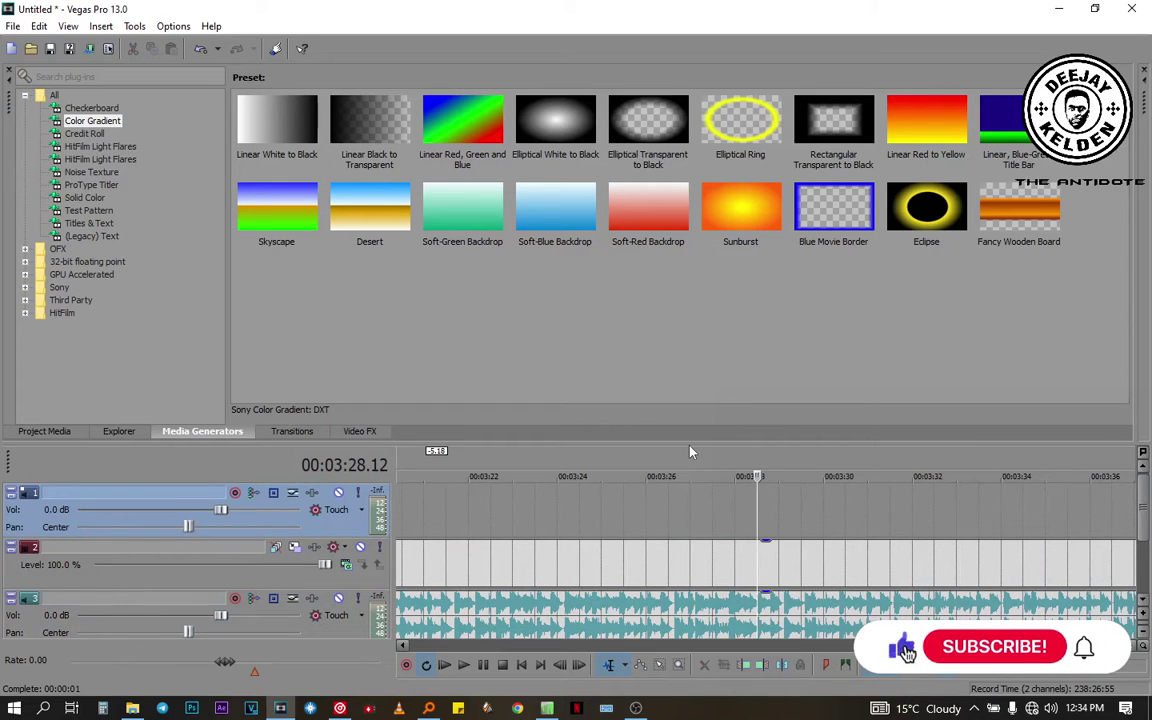
# Enlarge the track area so all three tracks fit, and reveal the video preview beside the media generators
pyautogui.moveTo(690, 442); pyautogui.dragTo(694, 313)
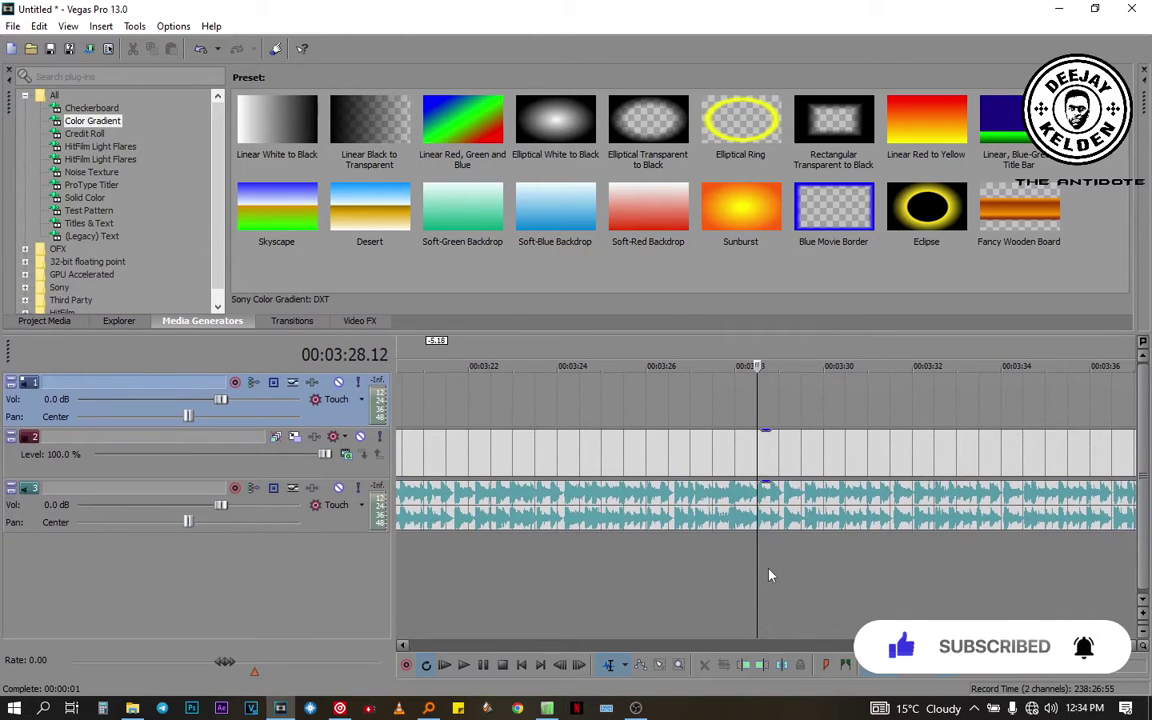
pyautogui.click(810, 568)
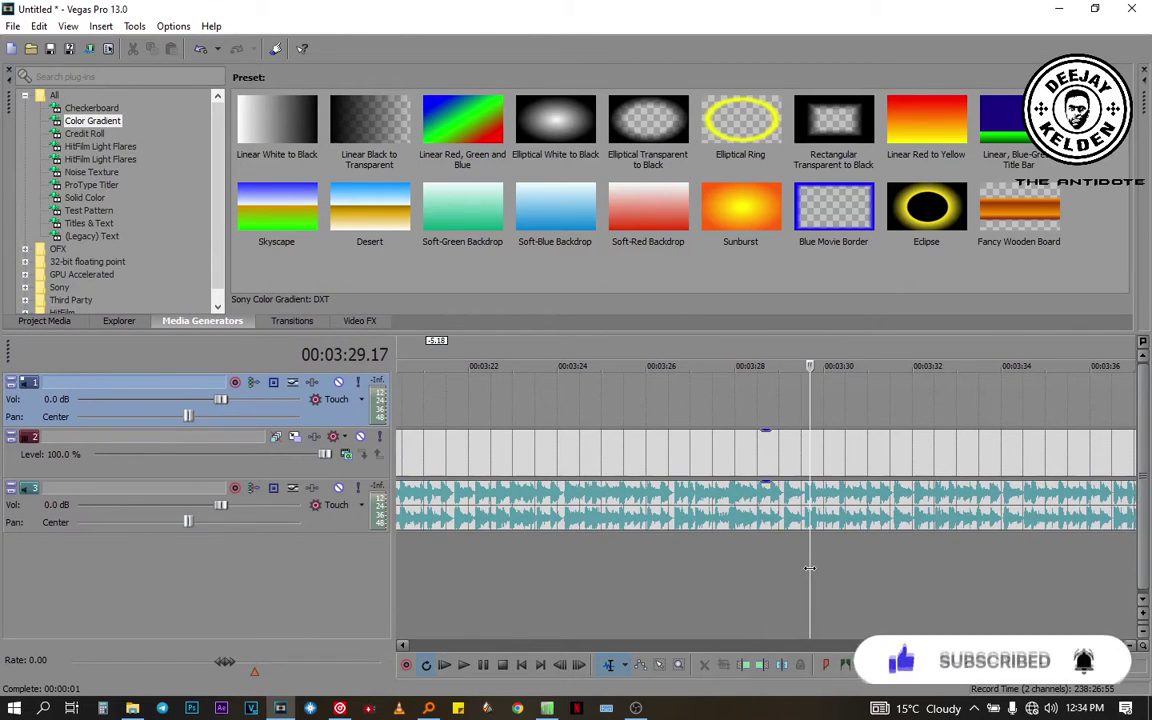
pyautogui.press('space')
pyautogui.scroll(-3, 812, 575)
pyautogui.press('space')
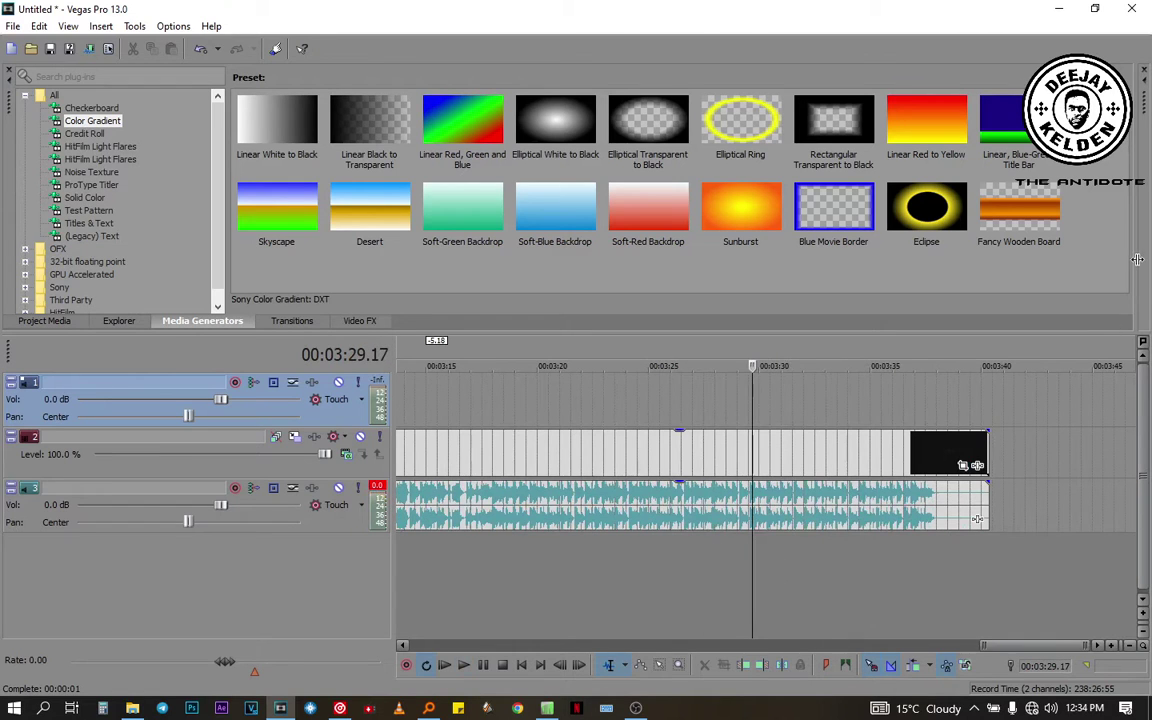
pyautogui.moveTo(1137, 259); pyautogui.dragTo(732, 215)
# Play the music video from about 00:03:28 and again from 00:03:23, and leave the cursor at 00:03:25.12
pyautogui.click(715, 560)
pyautogui.press('space')
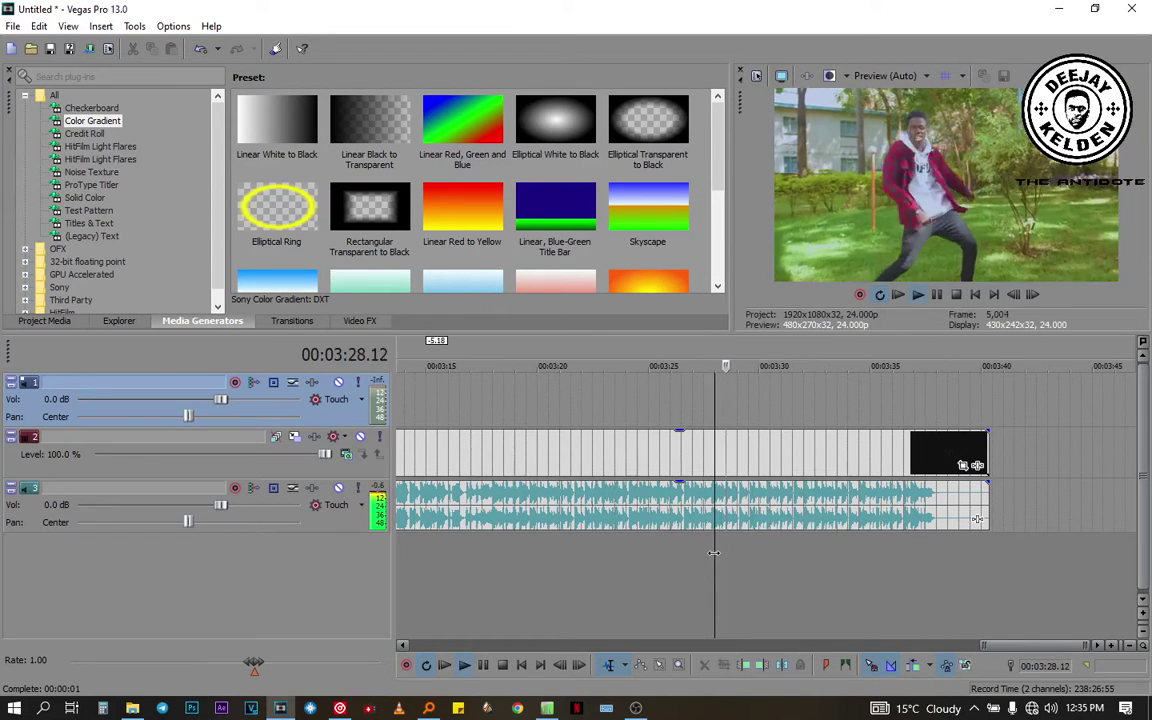
pyautogui.press('space')
pyautogui.click(648, 566)
pyautogui.click(603, 566)
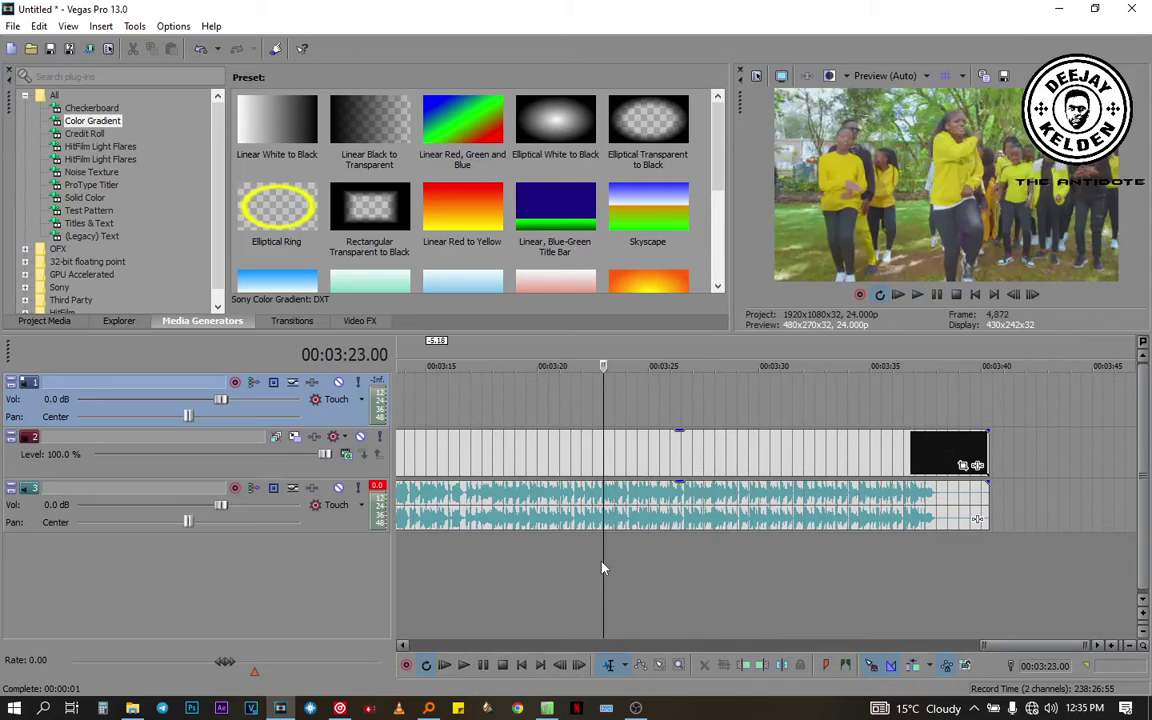
pyautogui.press('space')
pyautogui.scroll(2, 667, 575)
pyautogui.scroll(-2, 665, 575)
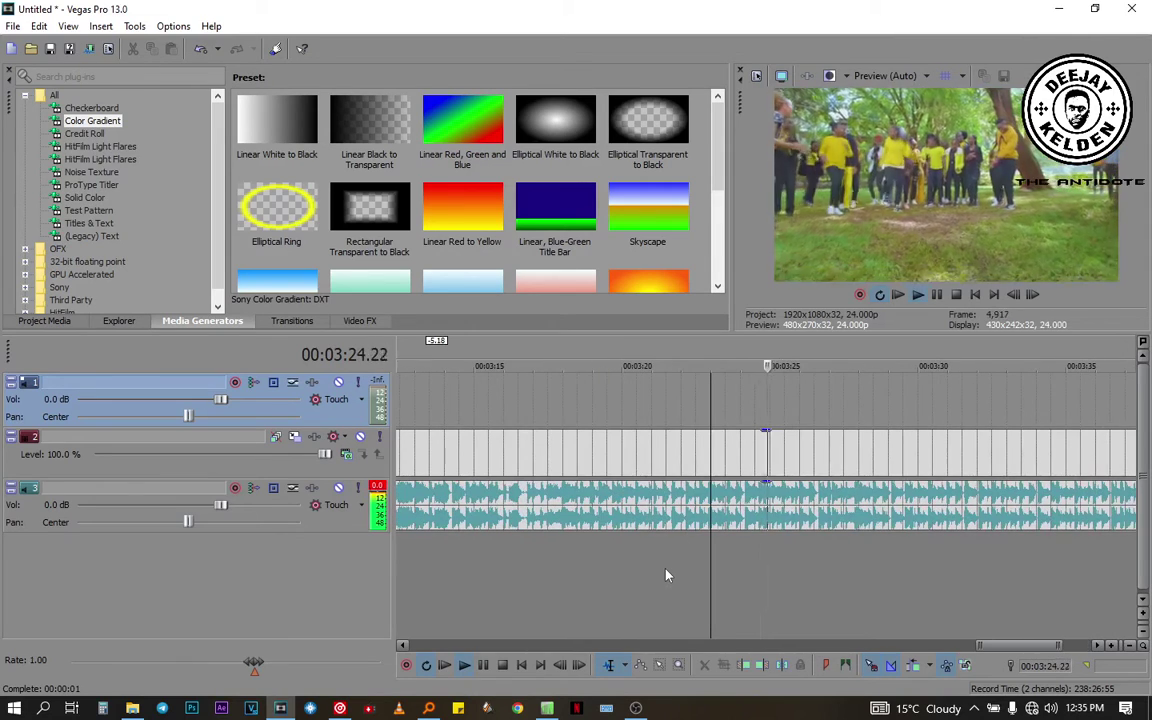
pyautogui.press('space')
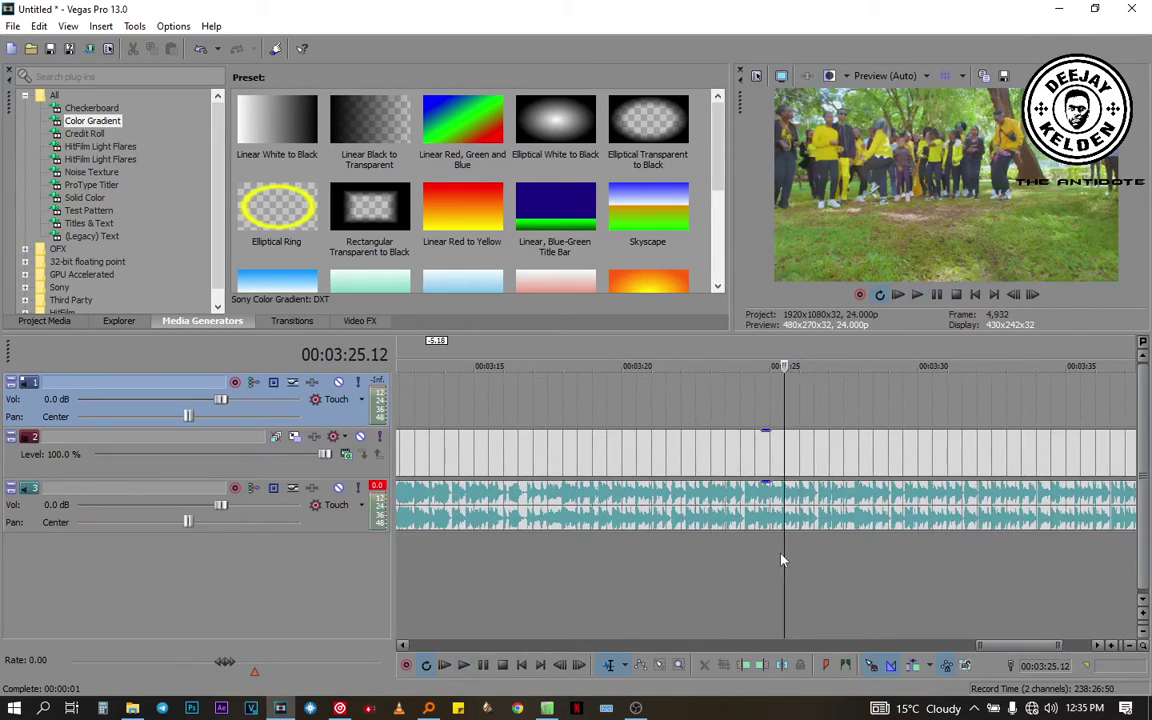
pyautogui.scroll(3, 779, 558)
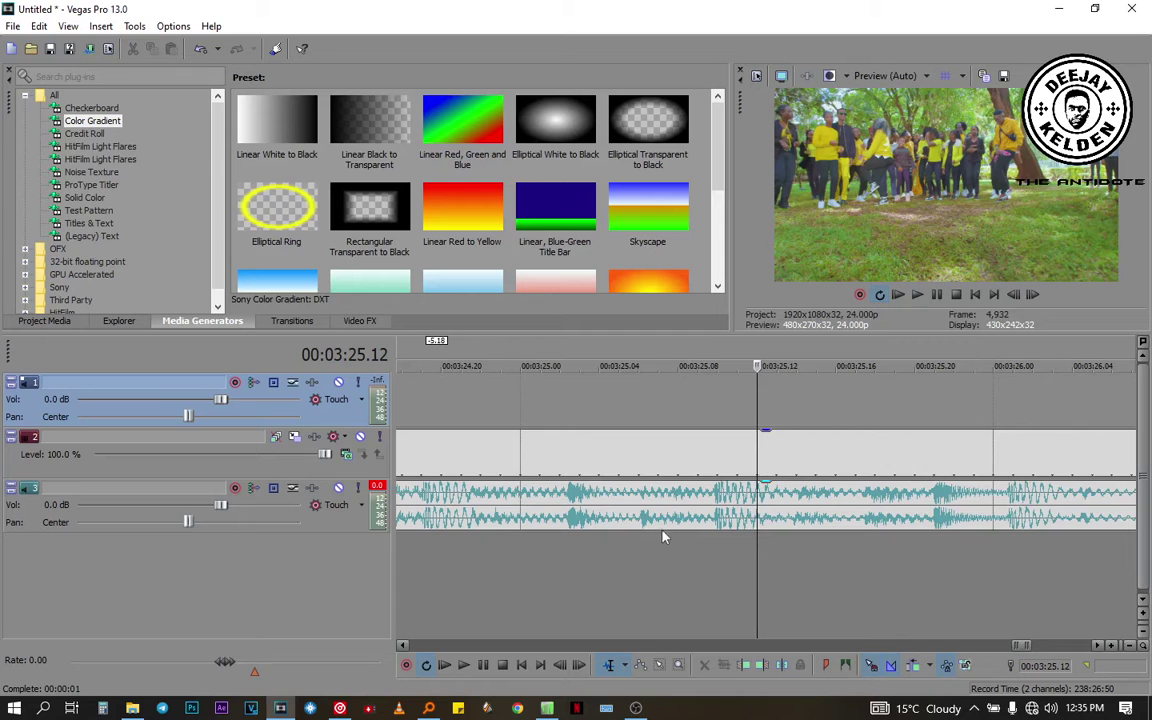
# Play the music video's closing part from about 00:03:25.10
pyautogui.click(713, 526)
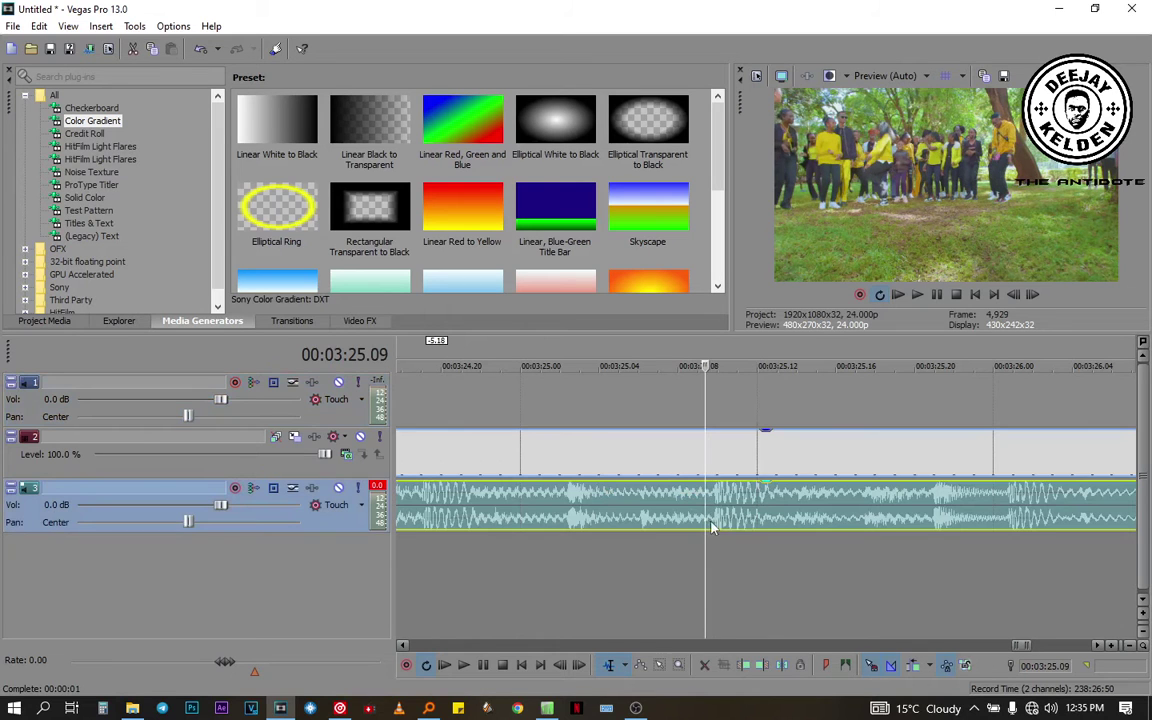
pyautogui.press('space')
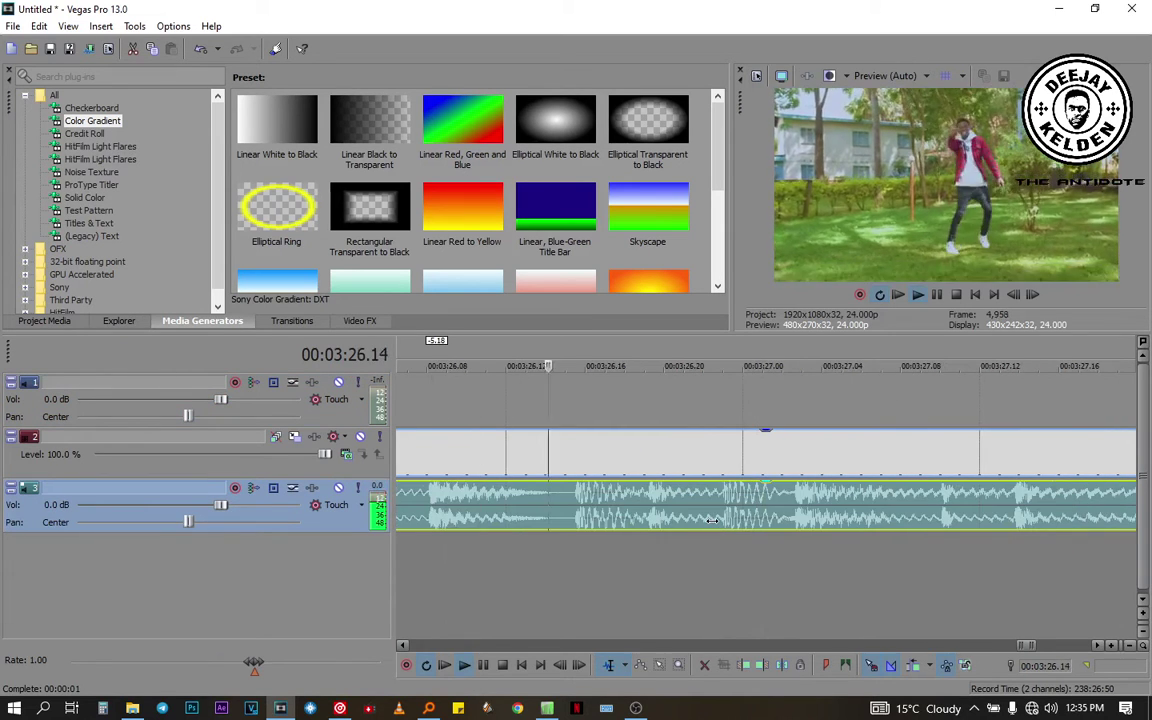
pyautogui.press('space')
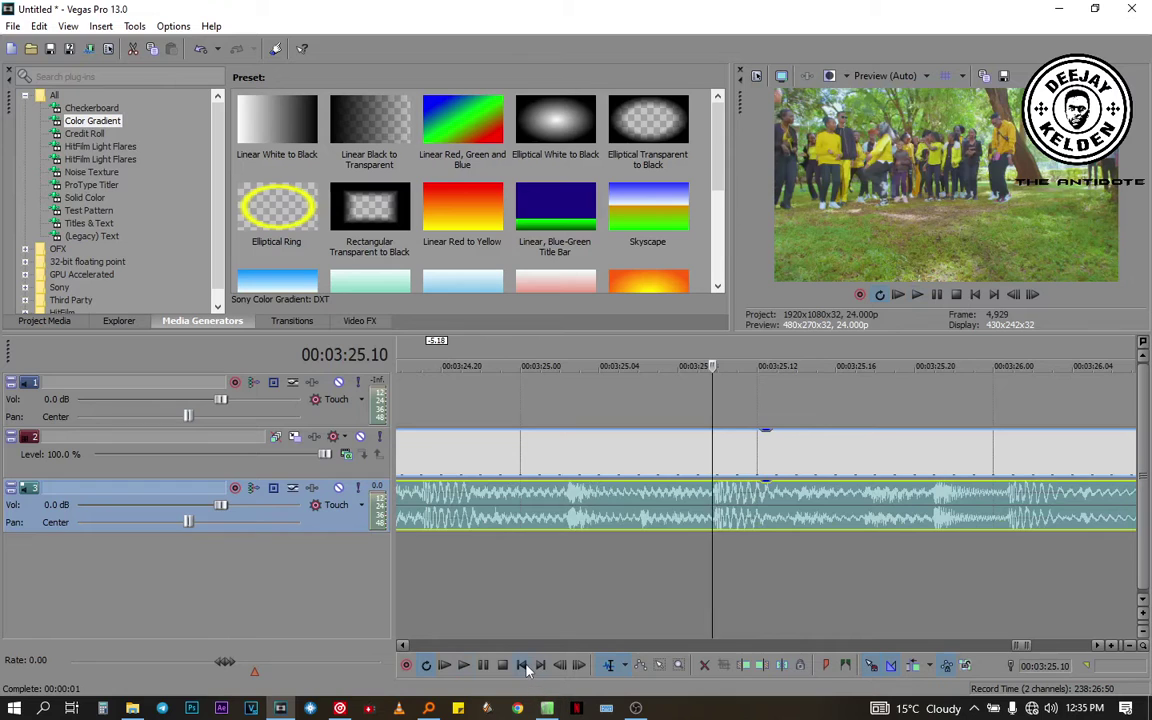
# Mute the music video's audio track and play the project from the start to hear the top audio track alone
pyautogui.hotkey('ctrl', 'Home')
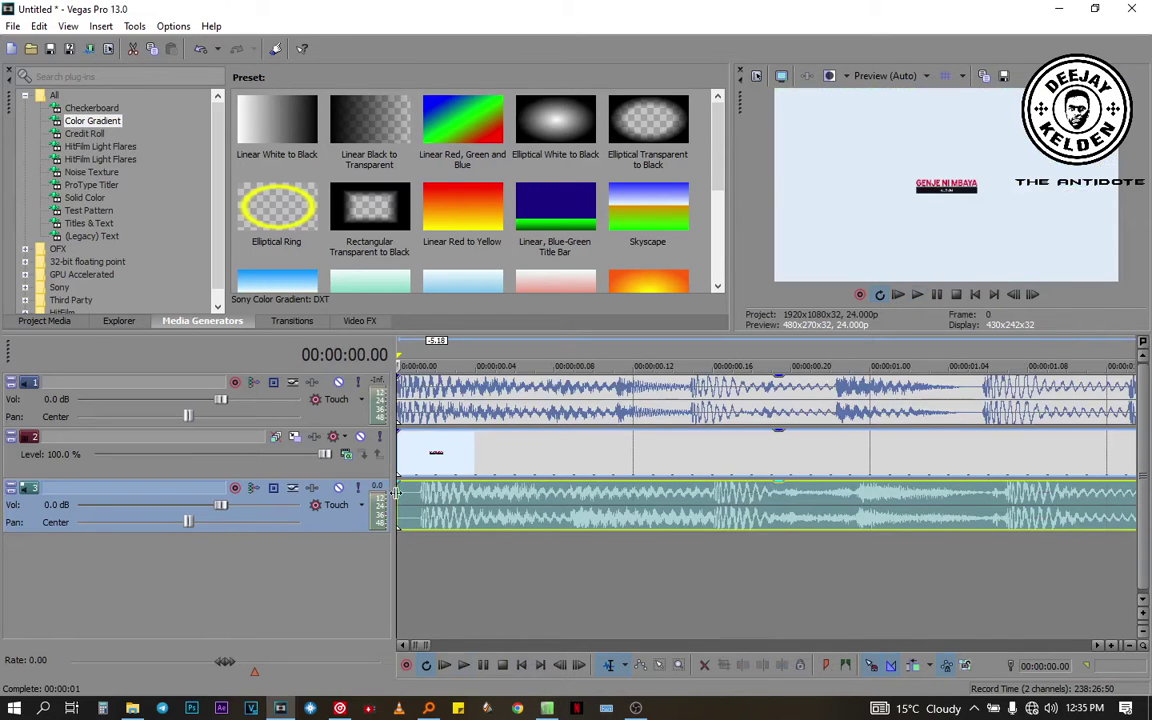
pyautogui.click(338, 488)
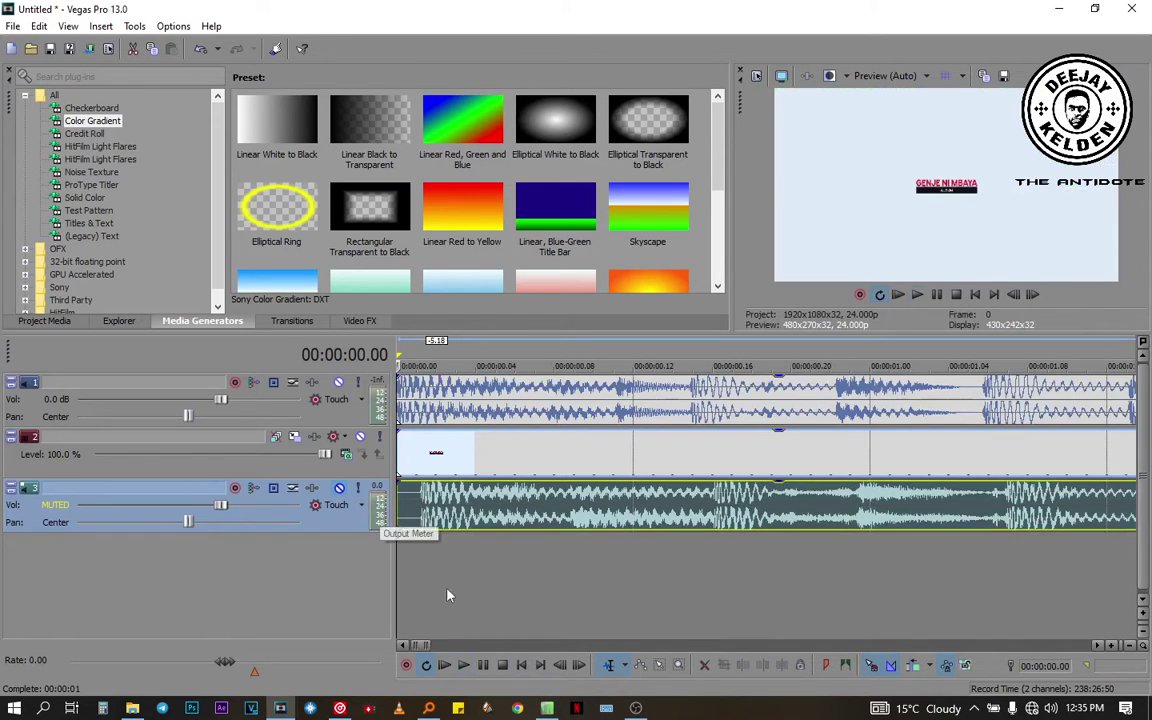
pyautogui.press('space')
pyautogui.scroll(-5, 623, 623)
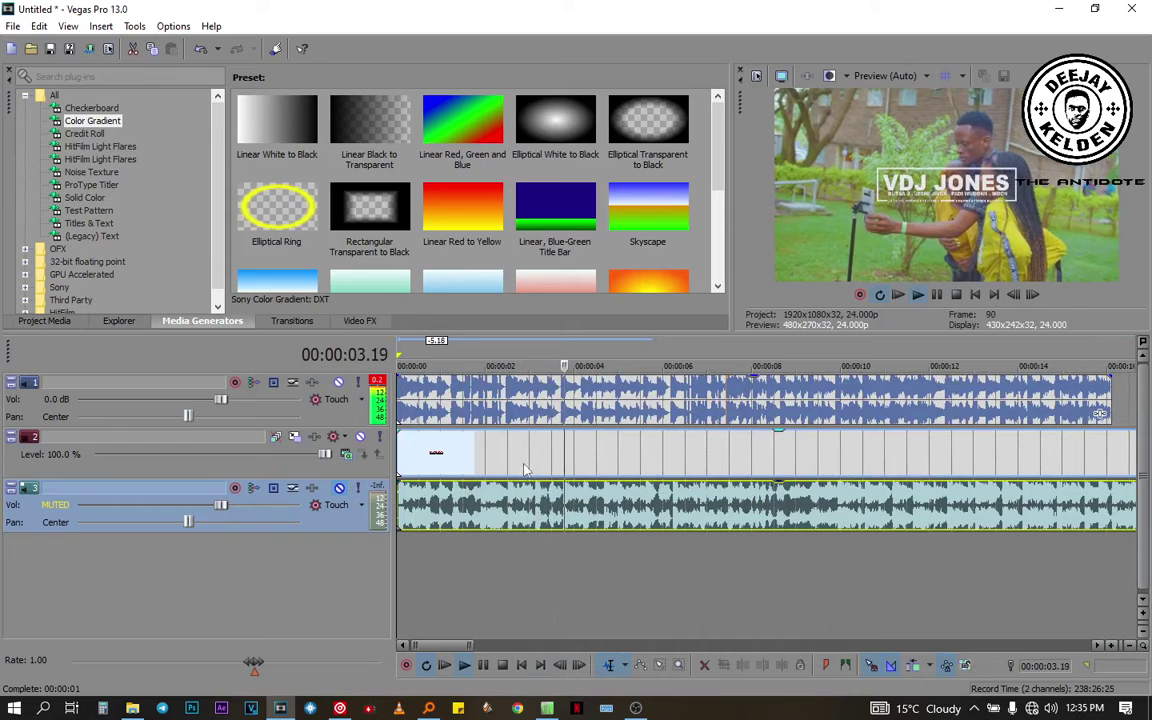
pyautogui.press('space')
pyautogui.scroll(-4, 1000, 560)
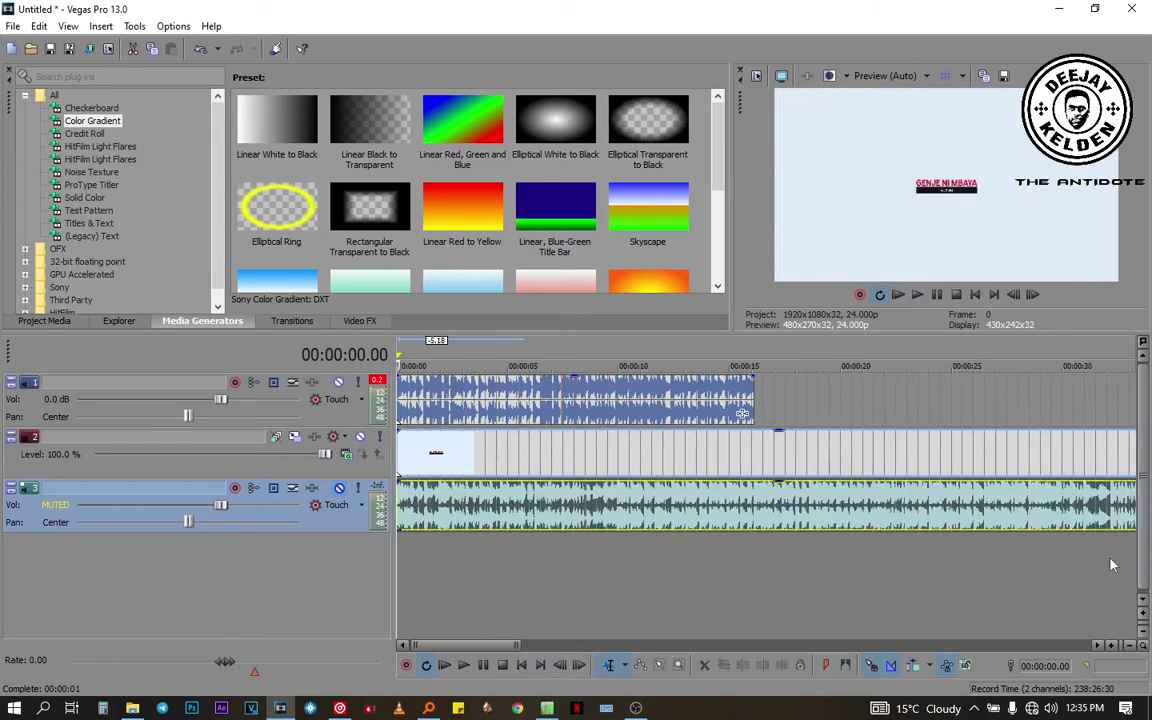
pyautogui.scroll(-3, 882, 558)
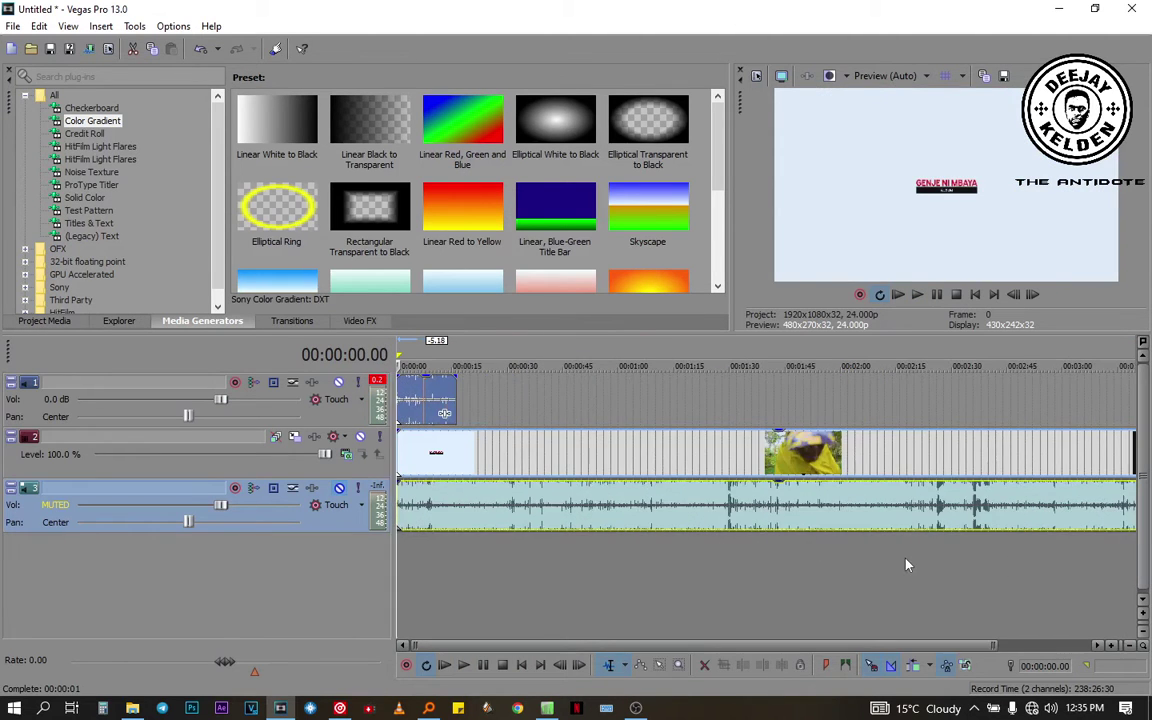
# Unmute the music video's audio track and play its closing part from 00:03:20.08
pyautogui.click(1041, 549)
pyautogui.scroll(5, 1041, 553)
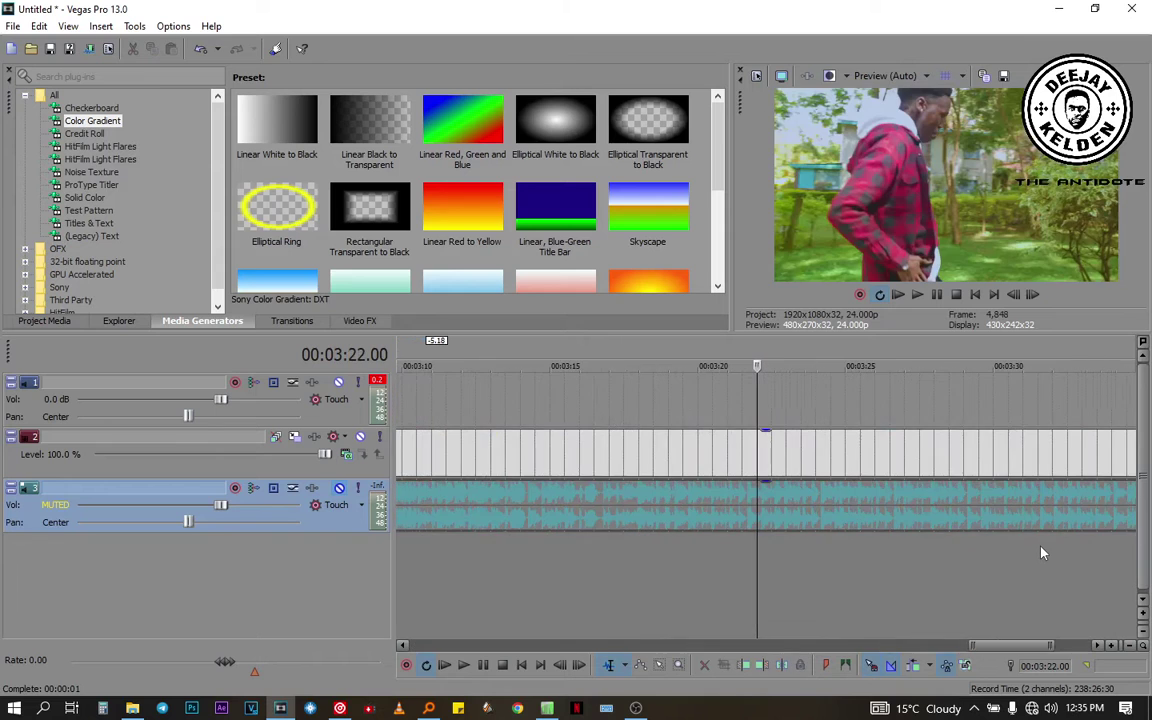
pyautogui.click(339, 489)
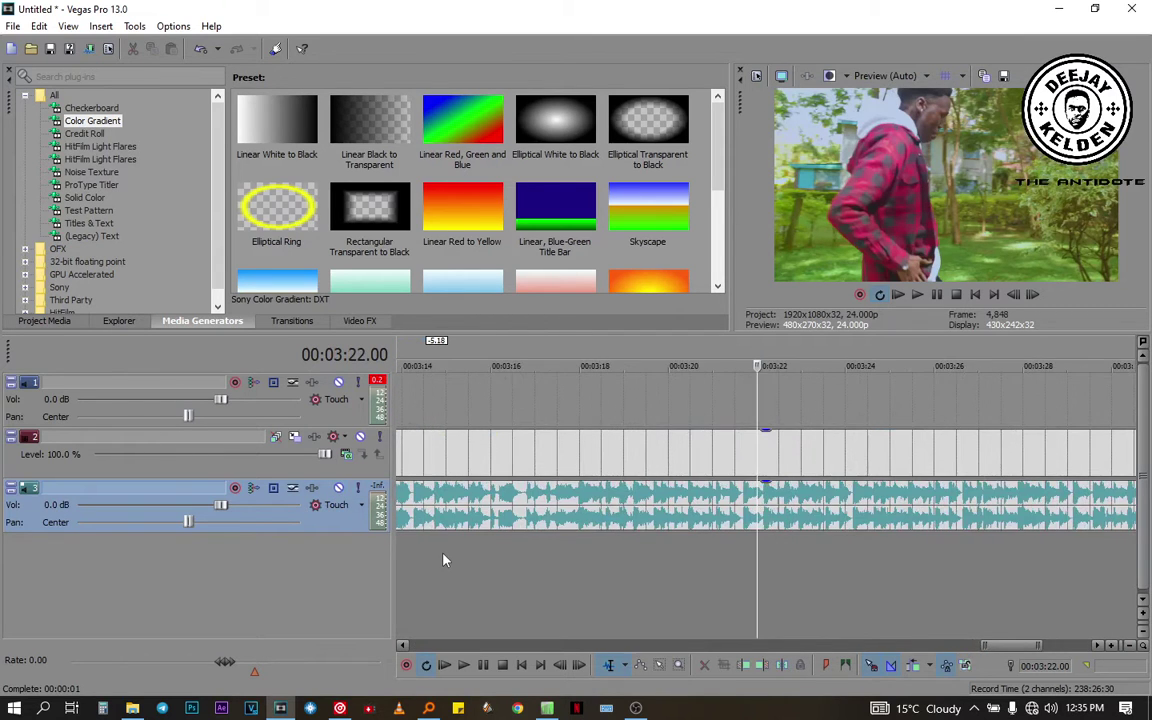
pyautogui.scroll(-4, 445, 560)
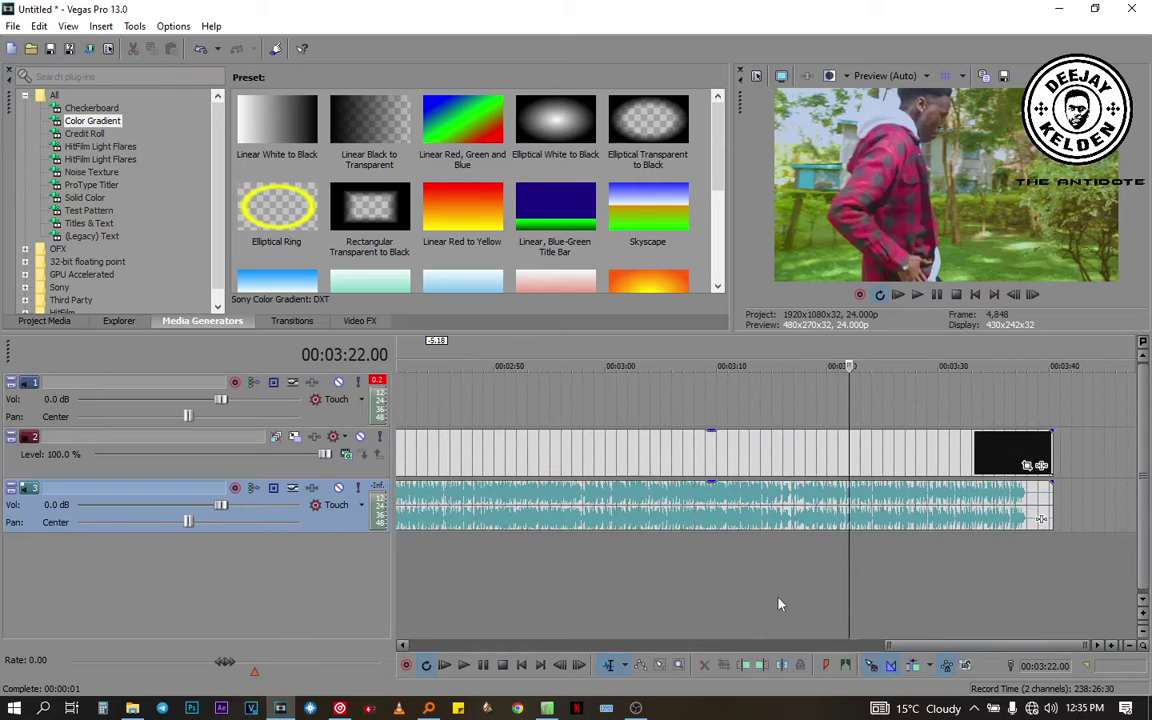
pyautogui.scroll(4, 852, 590)
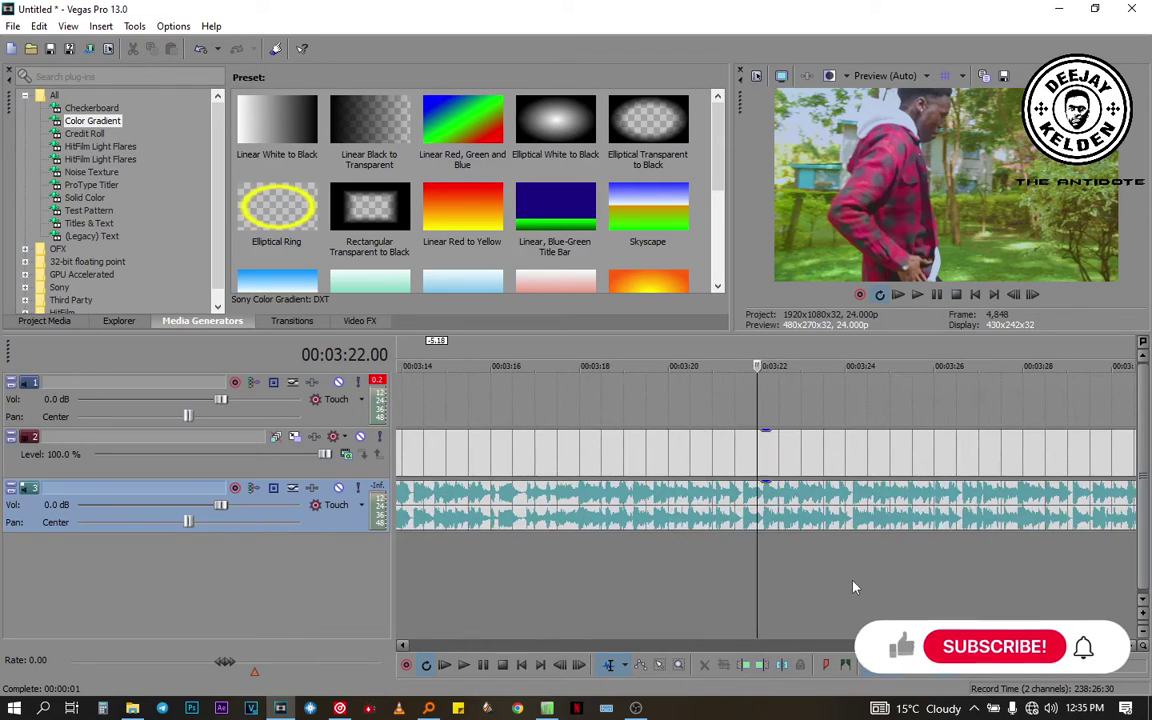
pyautogui.press('space')
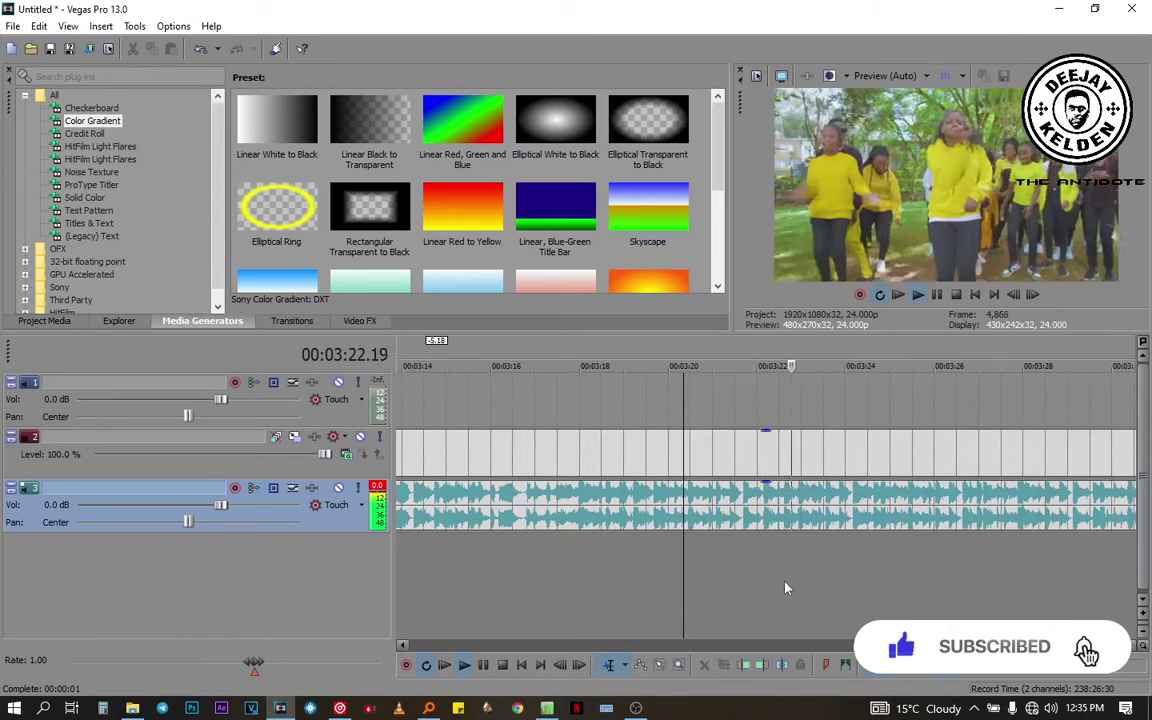
pyautogui.press('space')
# Play the music video from about 00:03:27 and again from 00:03:25.21 to find the cut point
pyautogui.scroll(-4, 800, 580)
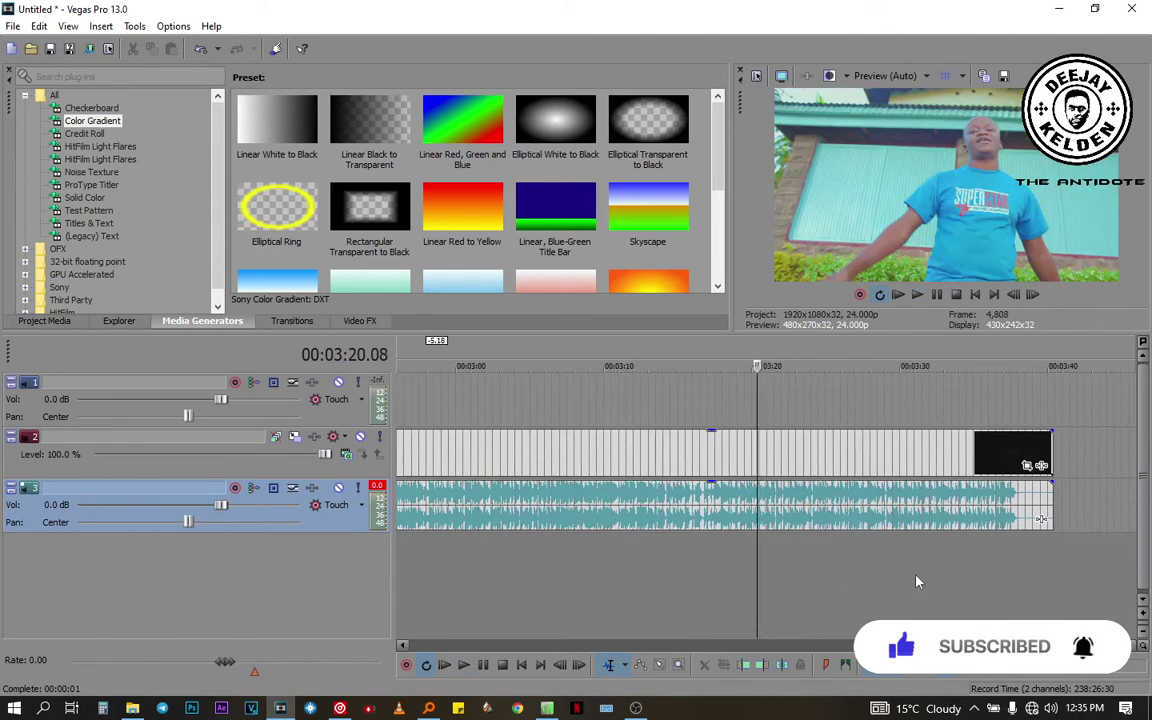
pyautogui.click(855, 564)
pyautogui.press('space')
pyautogui.scroll(4, 800, 566)
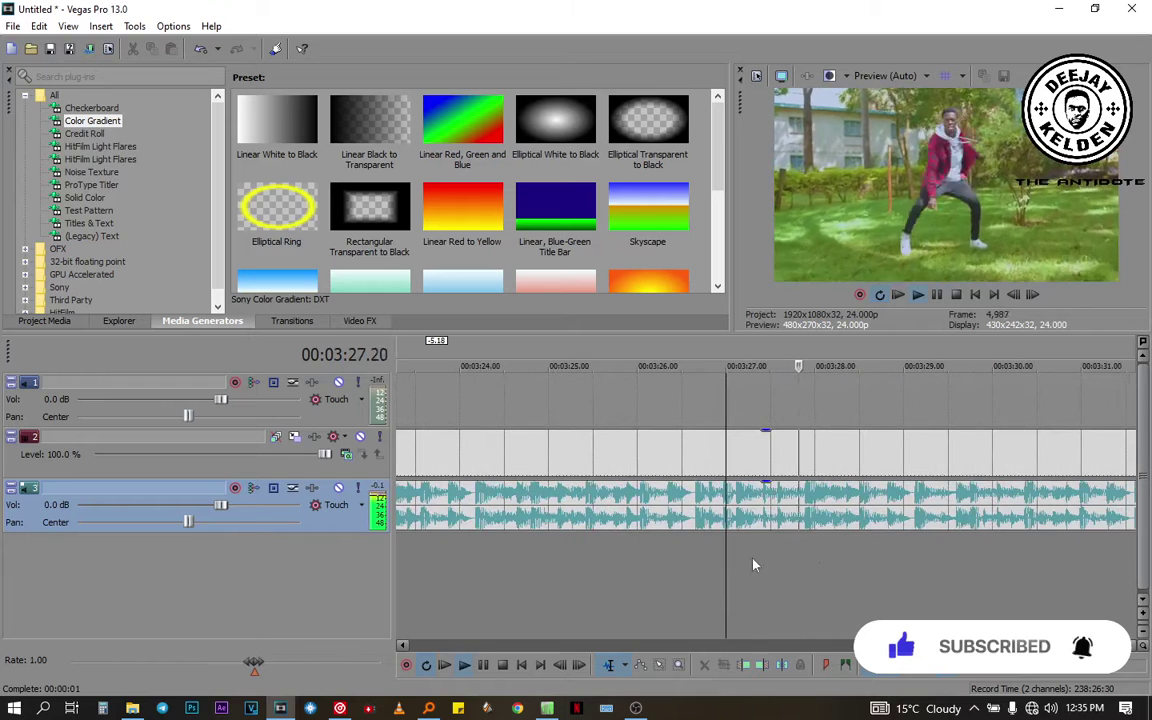
pyautogui.click(626, 570)
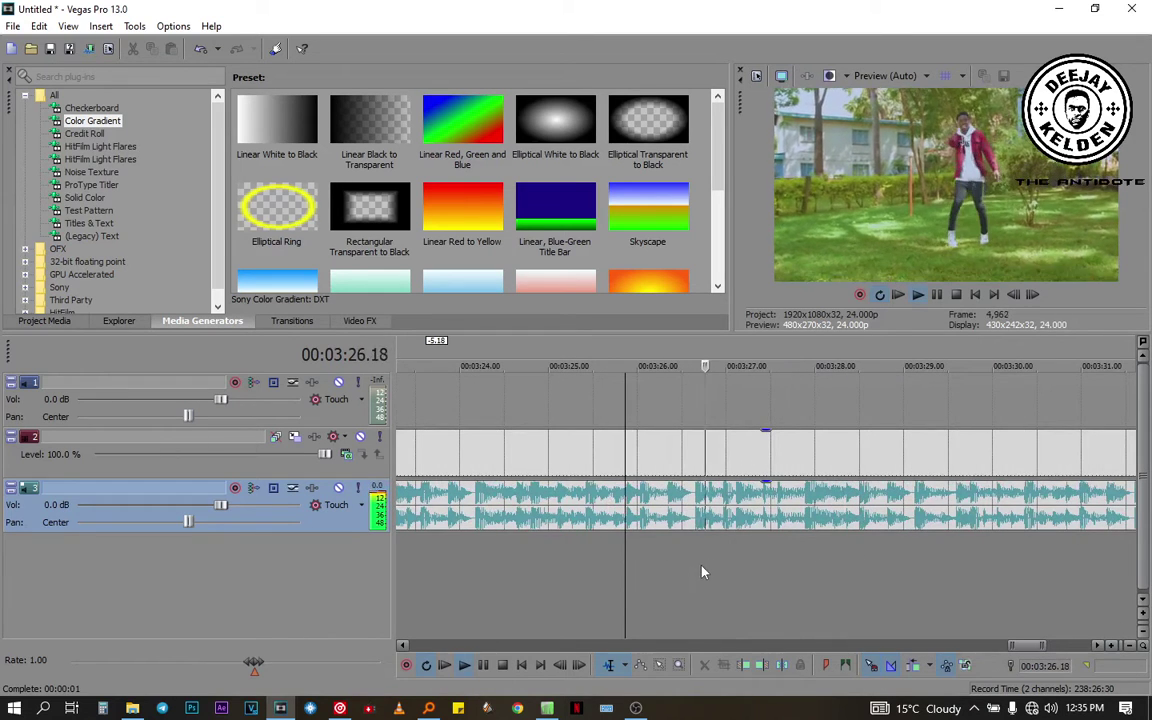
pyautogui.press('space')
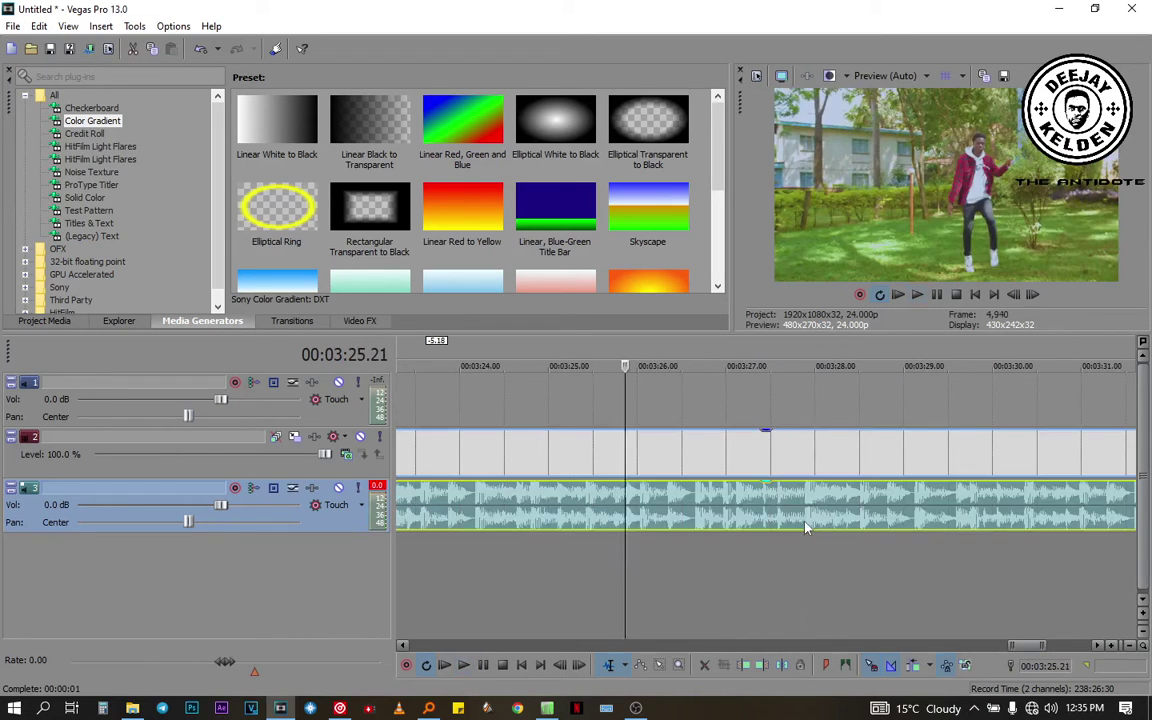
# Split the music video at 00:03:27.21 and delete everything before that point
pyautogui.click(804, 520)
pyautogui.scroll(8, 804, 520)
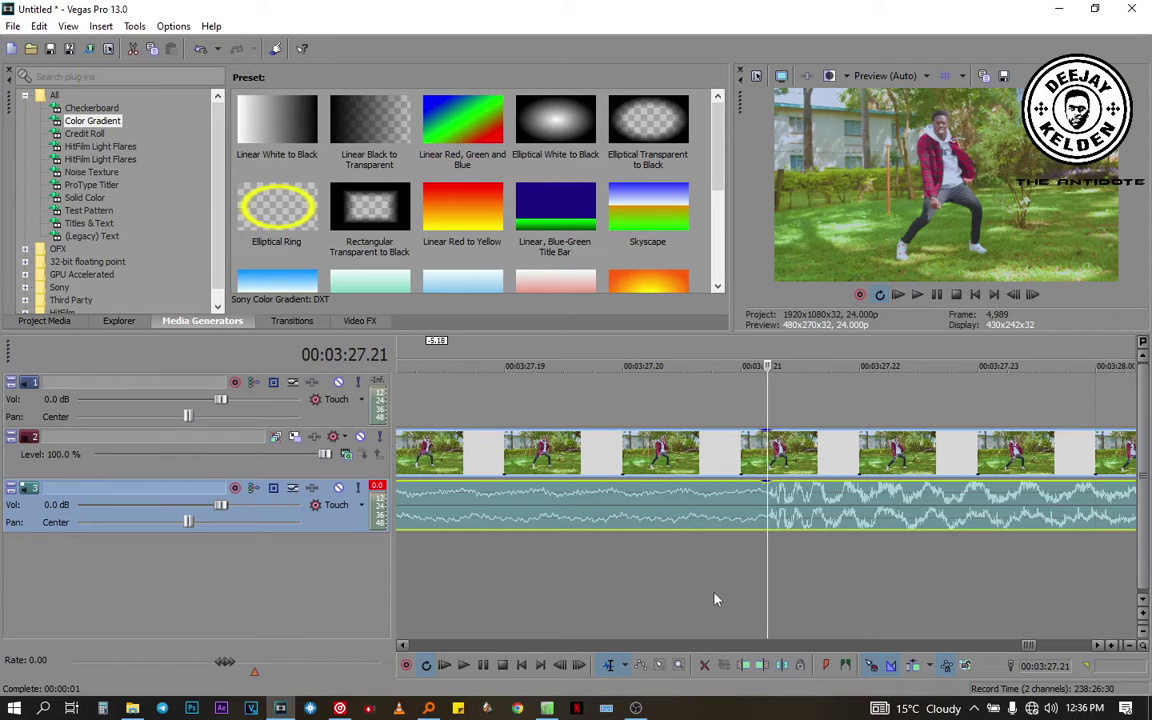
pyautogui.press('s')
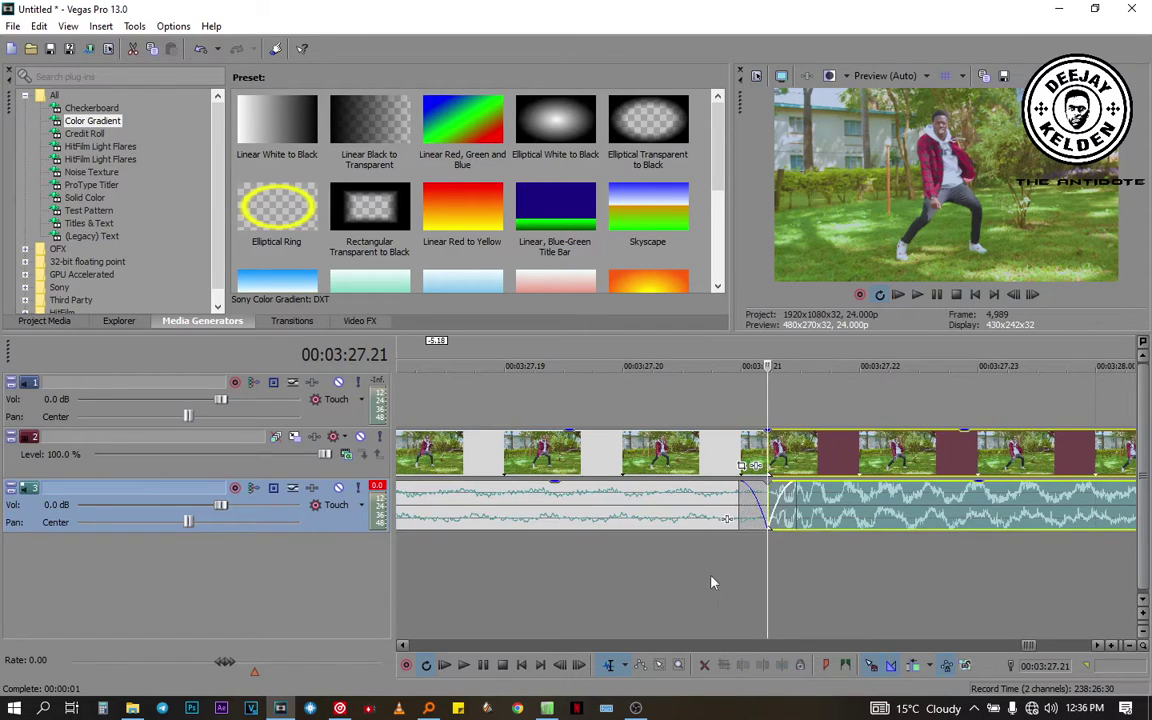
pyautogui.click(650, 510)
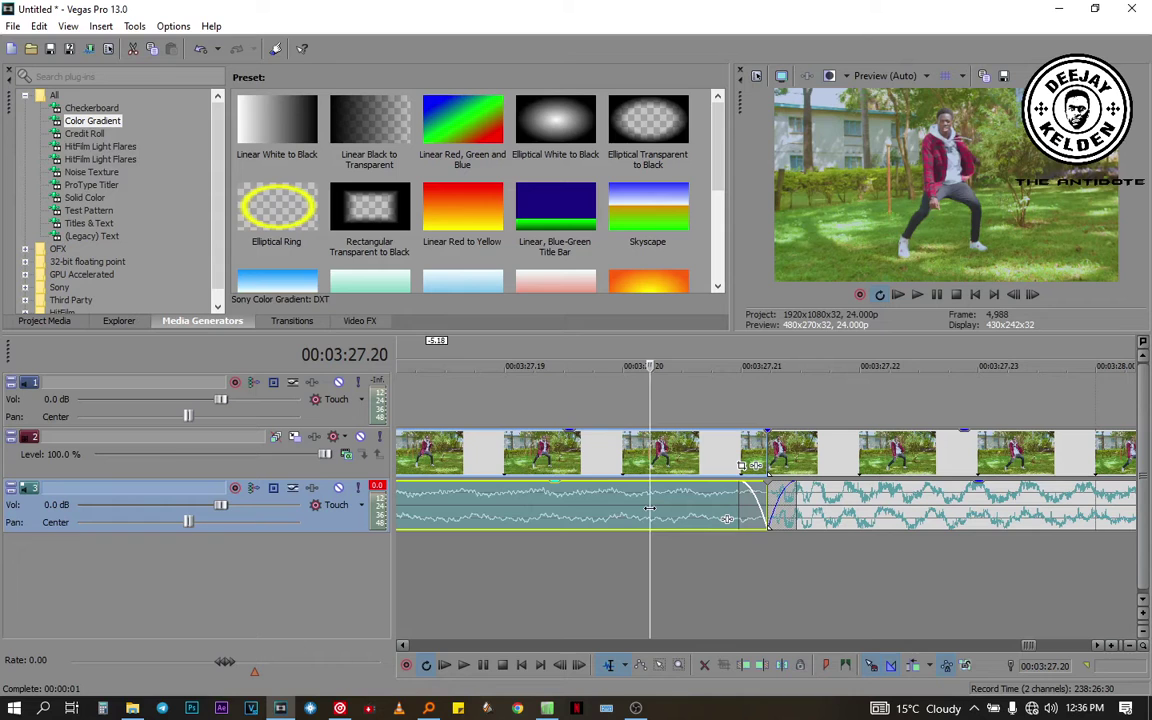
pyautogui.press('Delete')
pyautogui.scroll(-3, 650, 508)
pyautogui.scroll(-6, 650, 508)
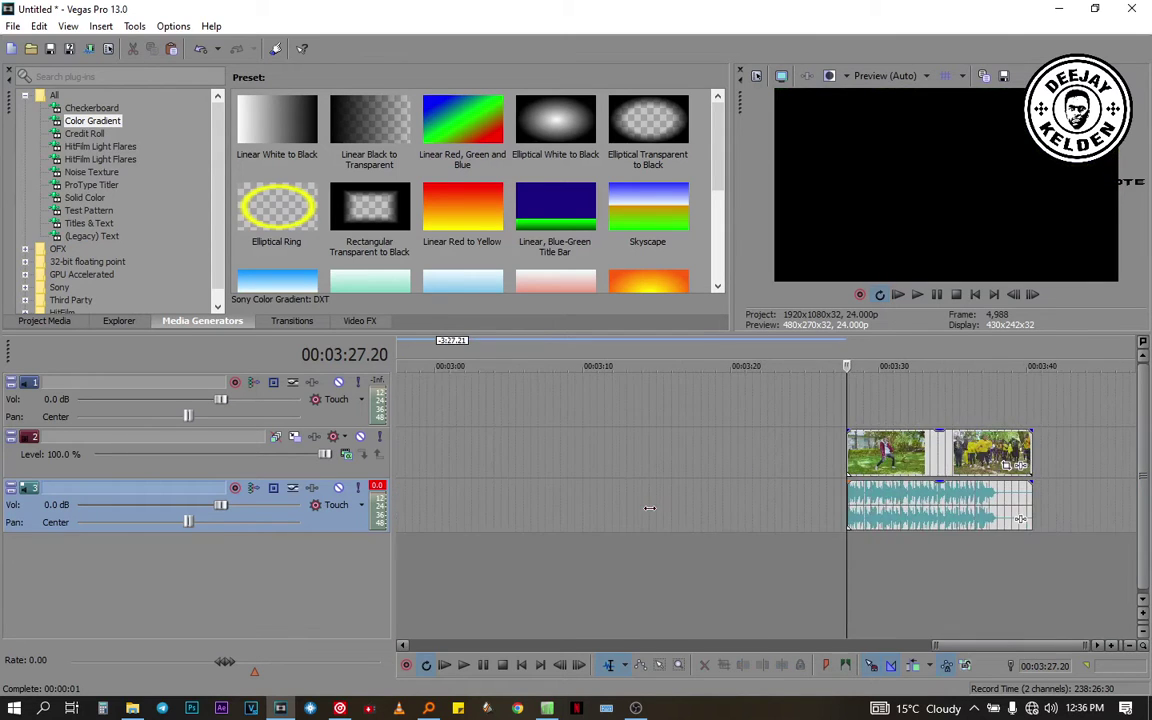
# Move the remaining music video clip to the very start of the timeline
pyautogui.moveTo(1093, 505); pyautogui.dragTo(431, 505)
pyautogui.click(412, 550)
pyautogui.scroll(8, 415, 552)
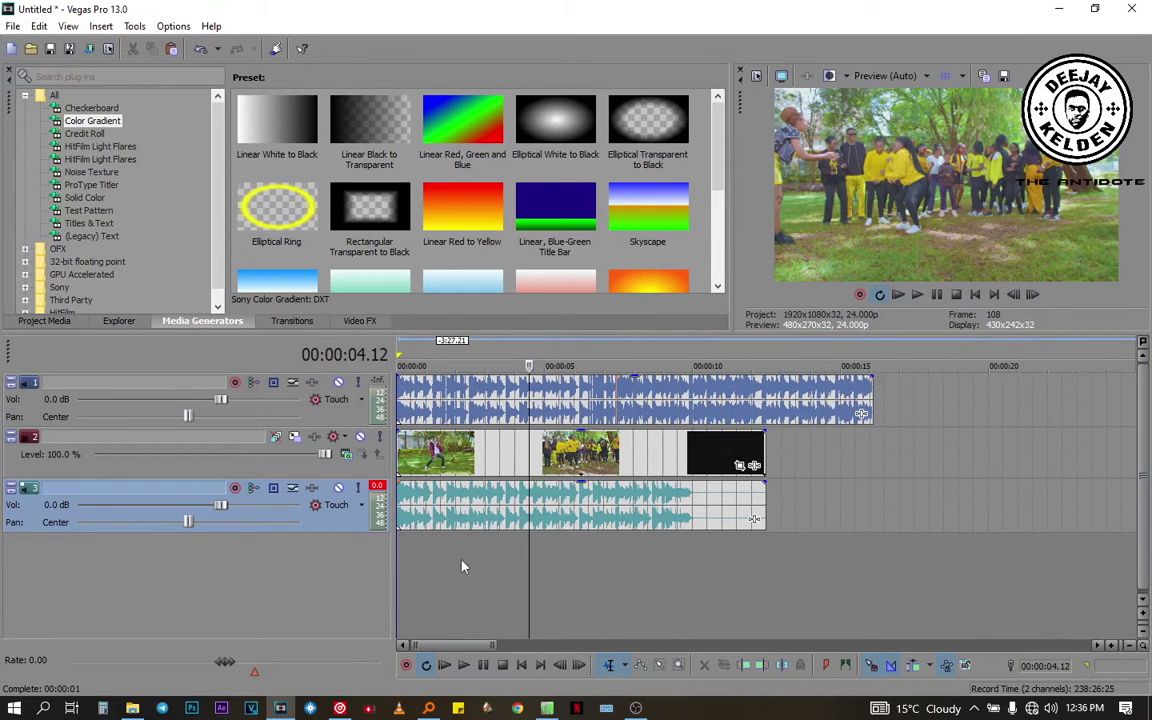
# Shift the music video clip so it starts at about 00:00:02.12, and play the project from the beginning
pyautogui.click(463, 563)
pyautogui.scroll(3, 465, 545)
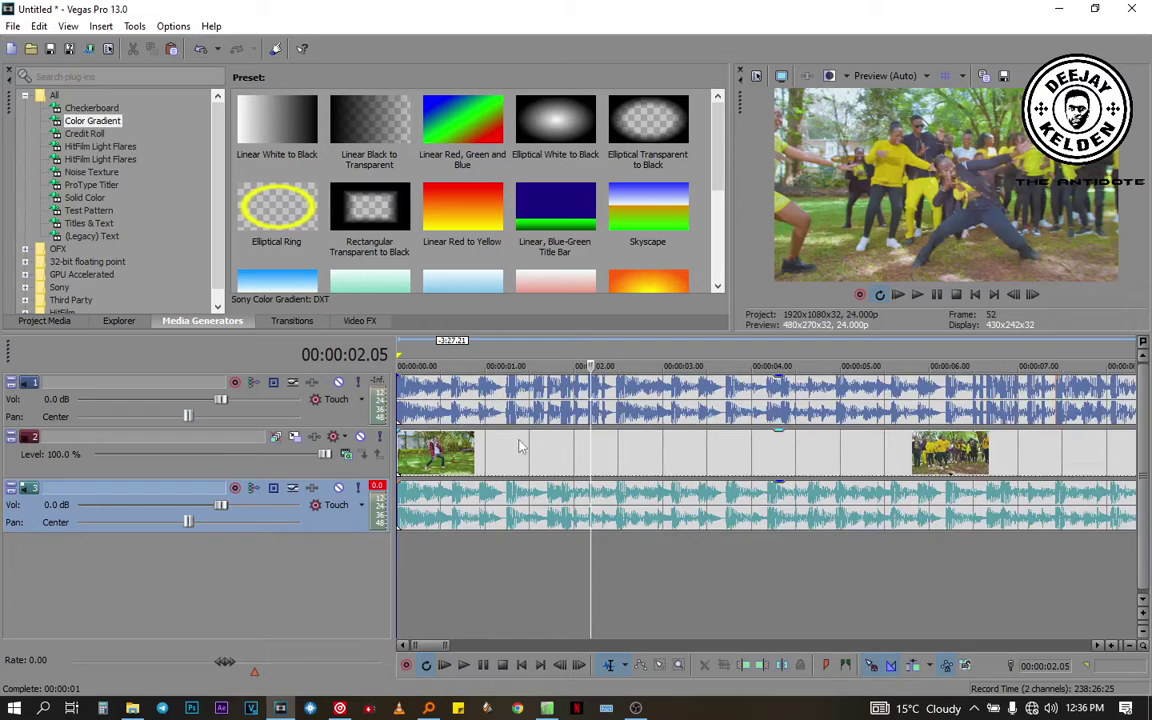
pyautogui.moveTo(510, 507); pyautogui.dragTo(730, 517)
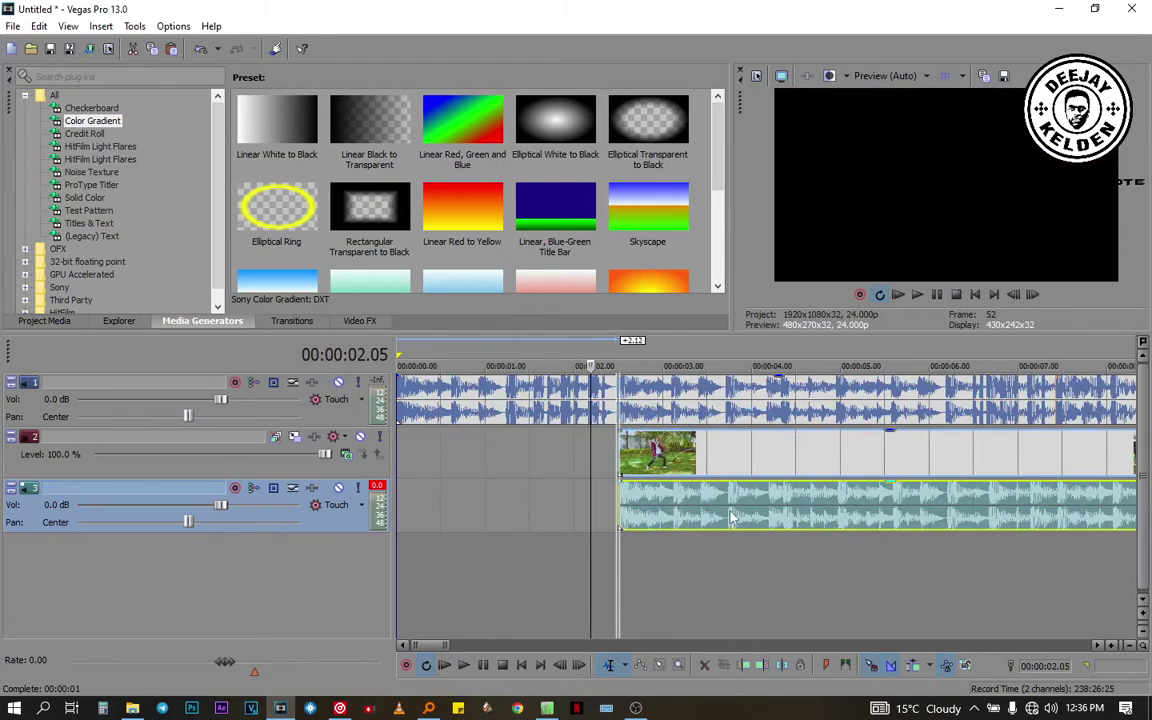
pyautogui.hotkey('ctrl', 'Home')
pyautogui.press('space')
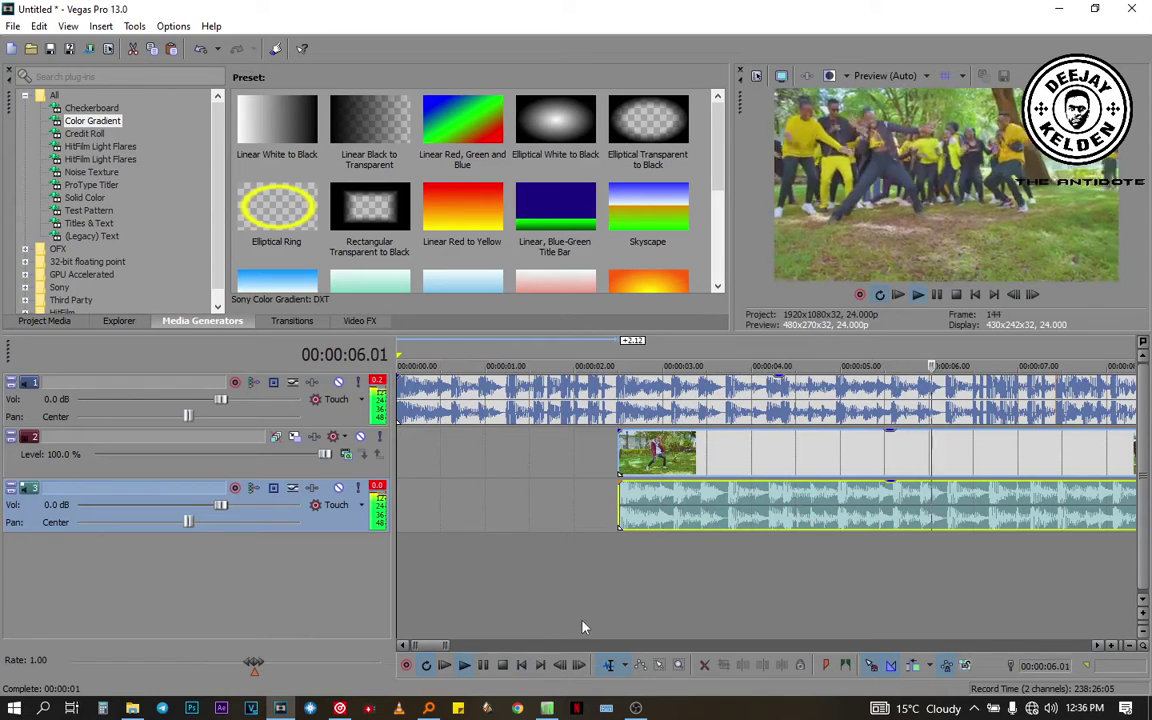
pyautogui.press('space')
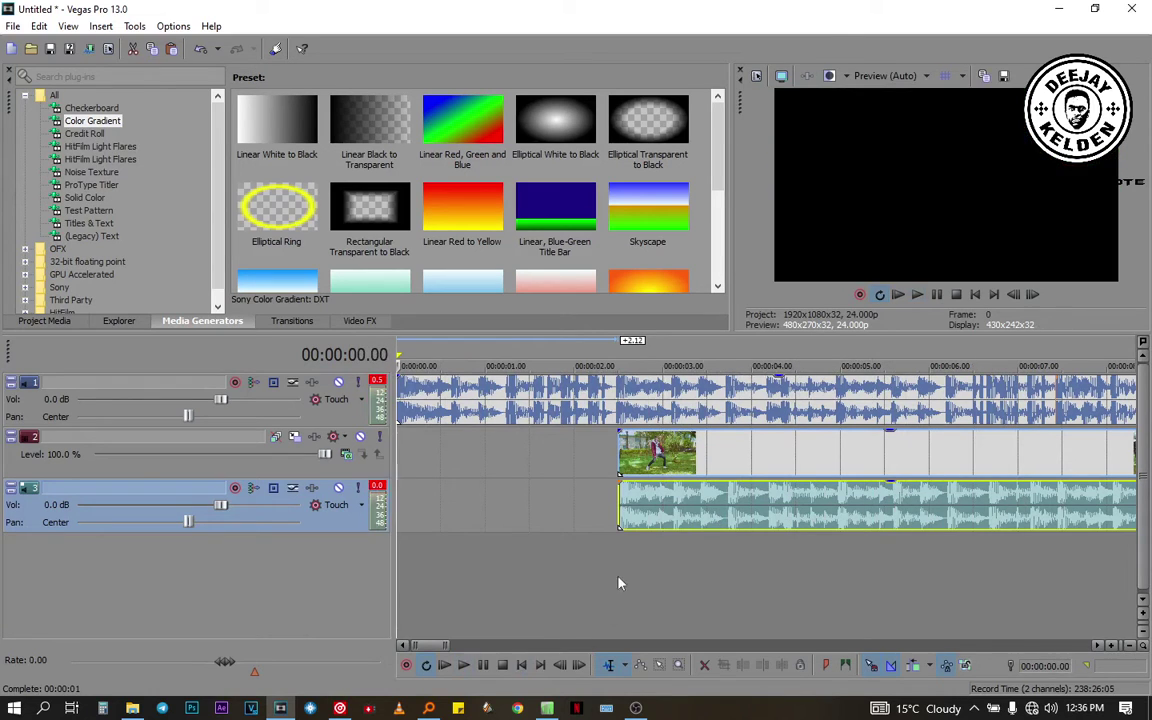
# Fine-tune the music video clip's position so its first beat lines up with the top audio track's beat near 00:00:02.11
pyautogui.click(645, 512)
pyautogui.scroll(6, 630, 514)
pyautogui.scroll(-2, 601, 519)
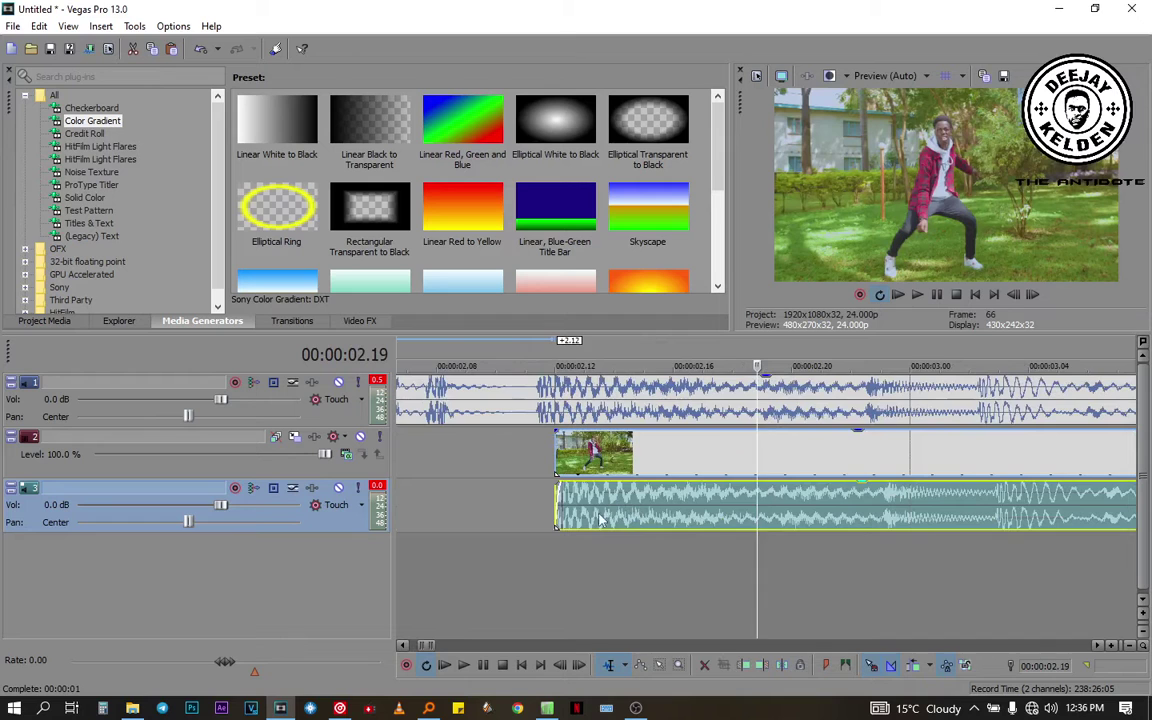
pyautogui.scroll(-3, 598, 518)
pyautogui.moveTo(710, 515); pyautogui.dragTo(690, 527)
pyautogui.scroll(3, 702, 520)
pyautogui.moveTo(608, 512); pyautogui.dragTo(913, 512)
pyautogui.scroll(2, 615, 519)
pyautogui.scroll(1, 614, 519)
pyautogui.scroll(-3, 913, 512)
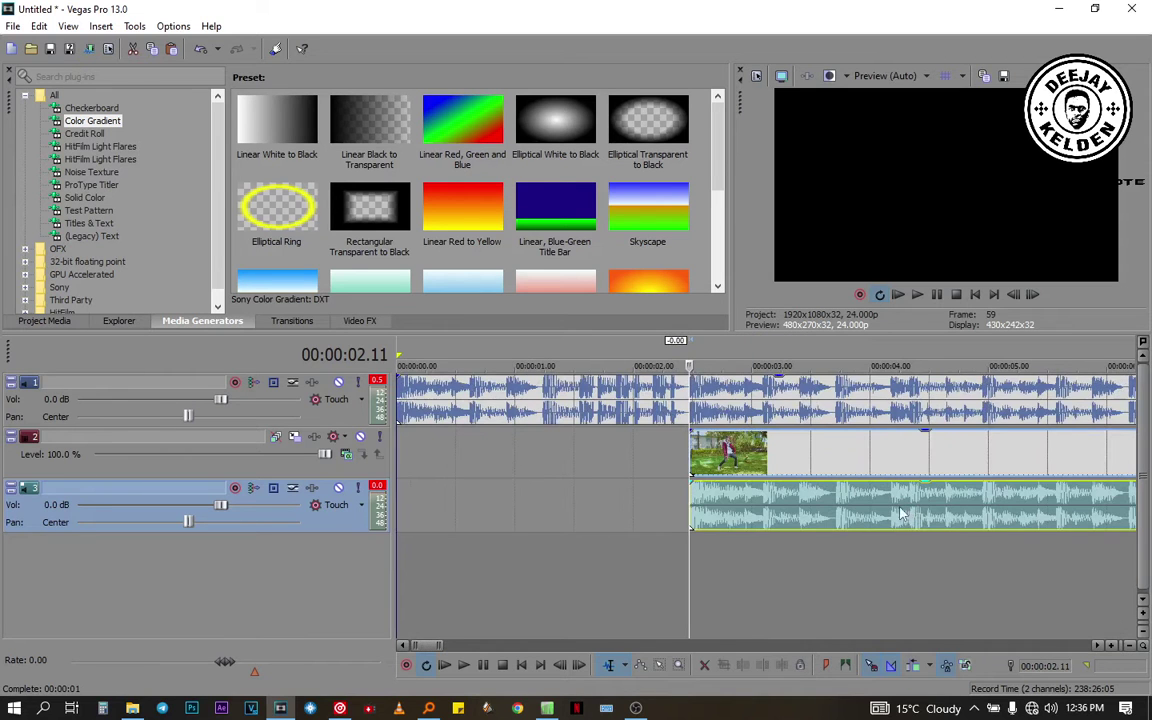
pyautogui.scroll(-3, 900, 513)
# Mute the music video's audio track and play the project from 00:00:06.02
pyautogui.click(688, 455)
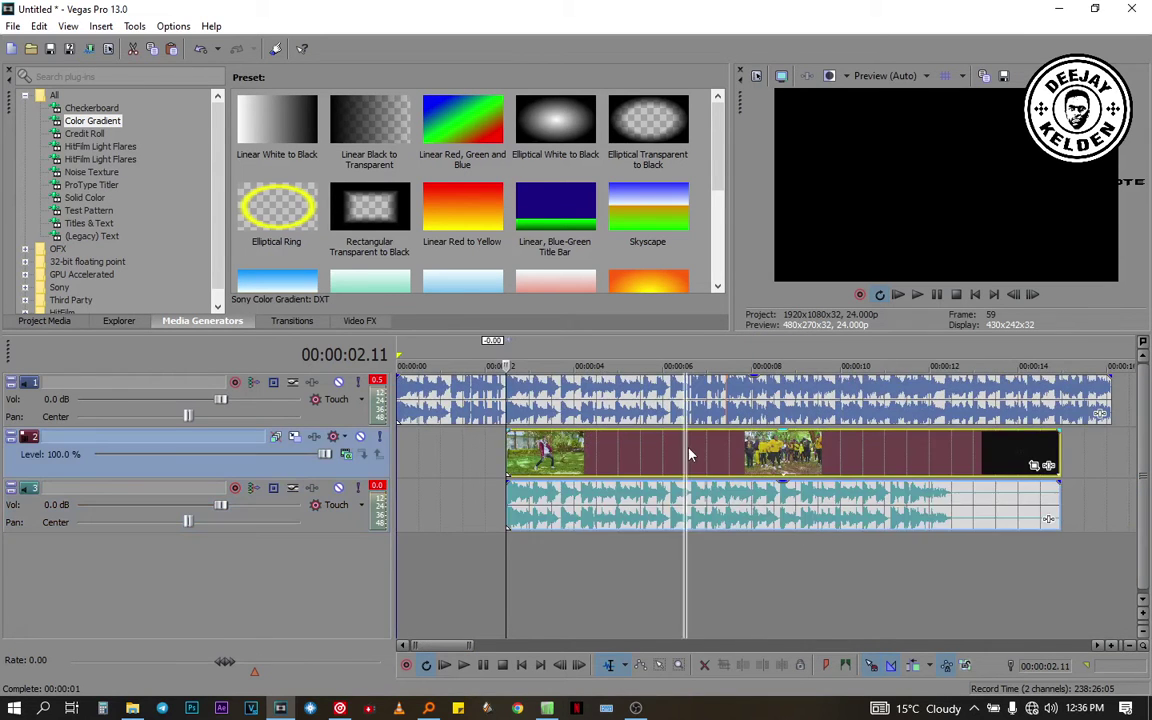
pyautogui.scroll(5, 688, 455)
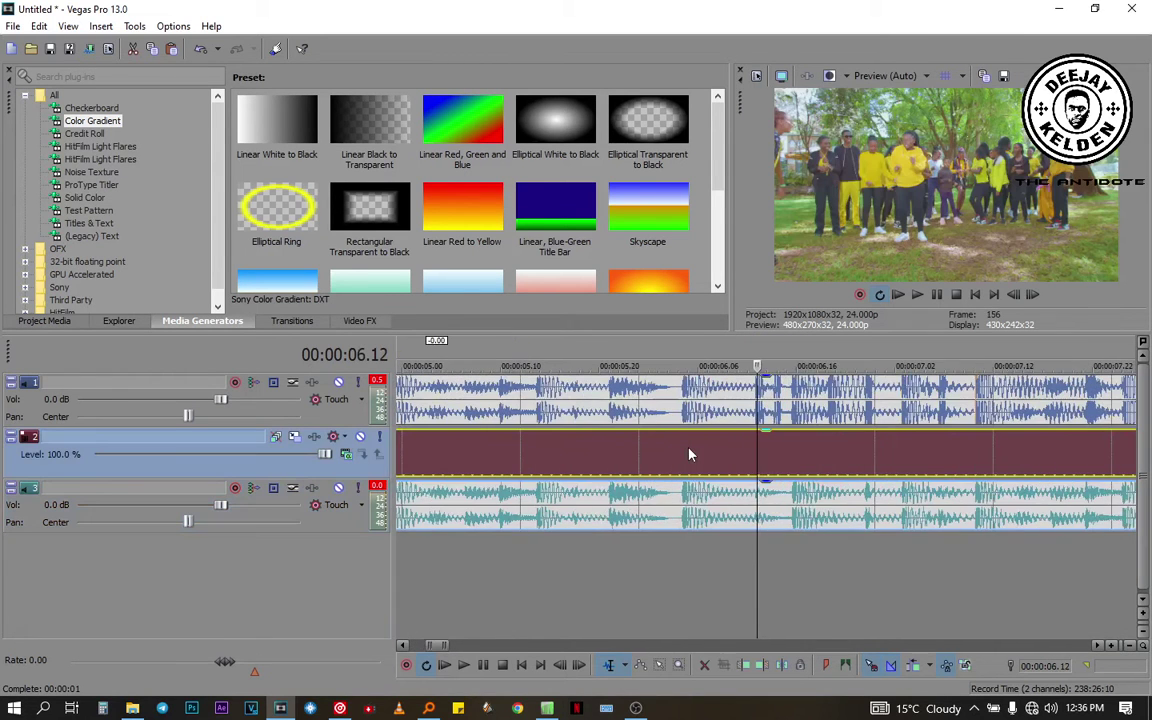
pyautogui.click(338, 489)
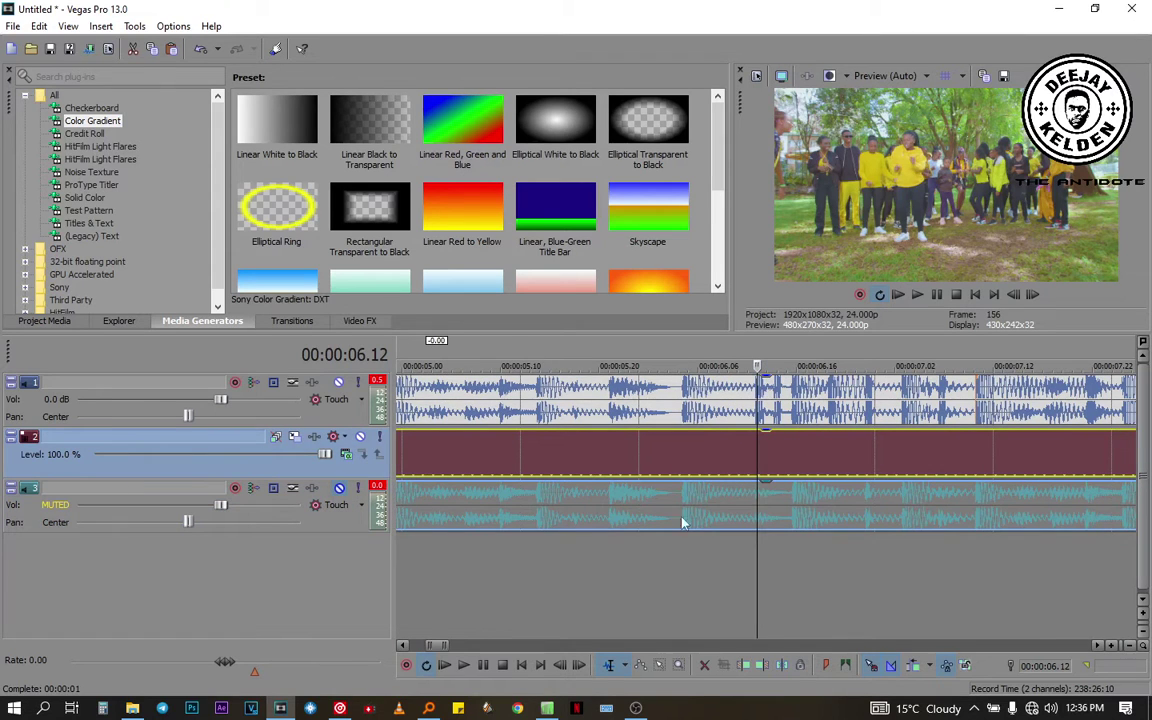
pyautogui.click(661, 582)
pyautogui.press('space')
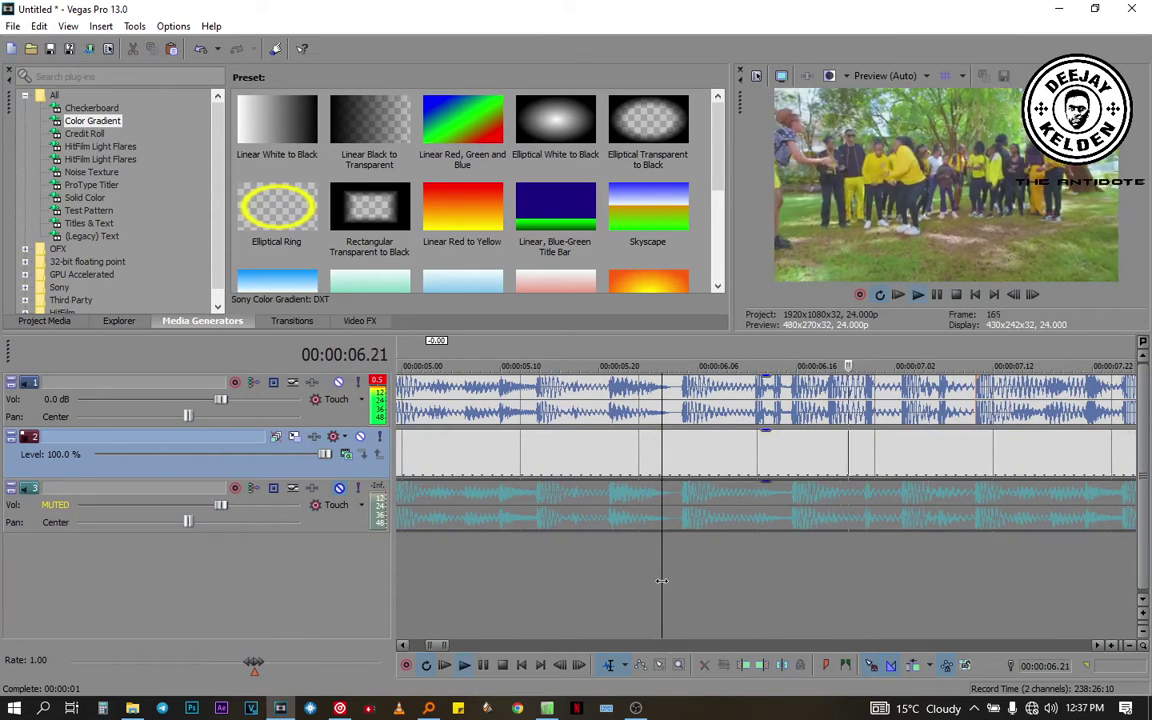
pyautogui.press('space')
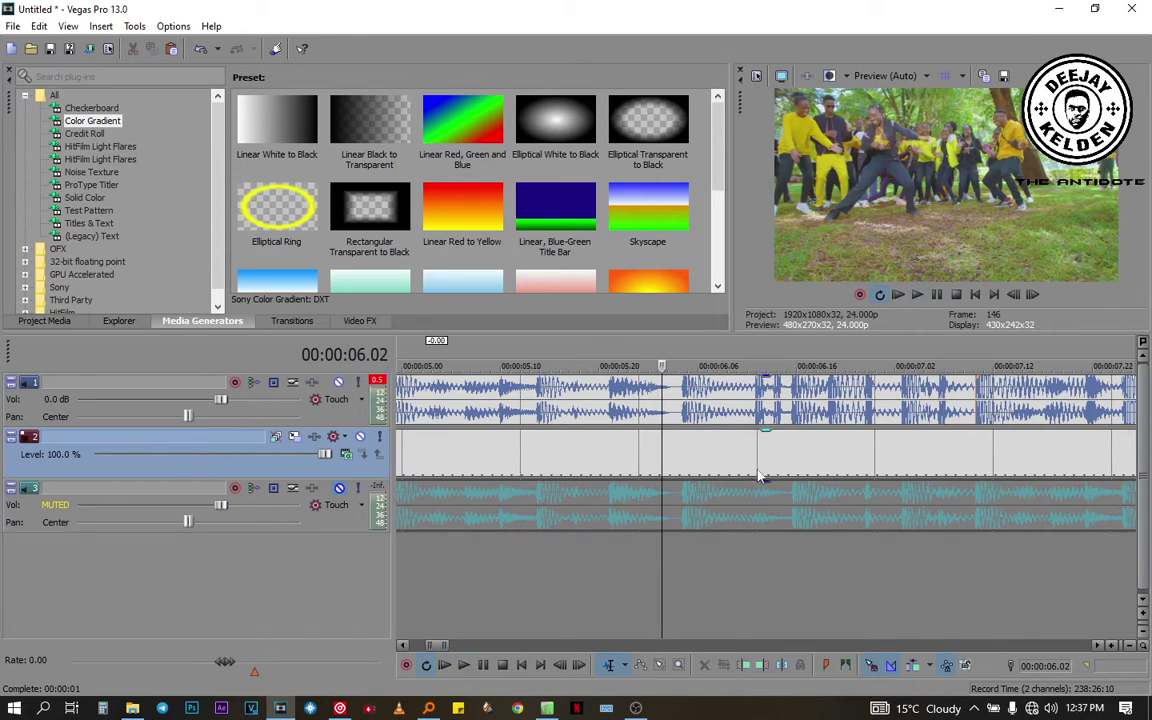
# Cut off the music video clip at 00:00:06.12, removing everything after that point
pyautogui.click(757, 513)
pyautogui.scroll(8, 757, 510)
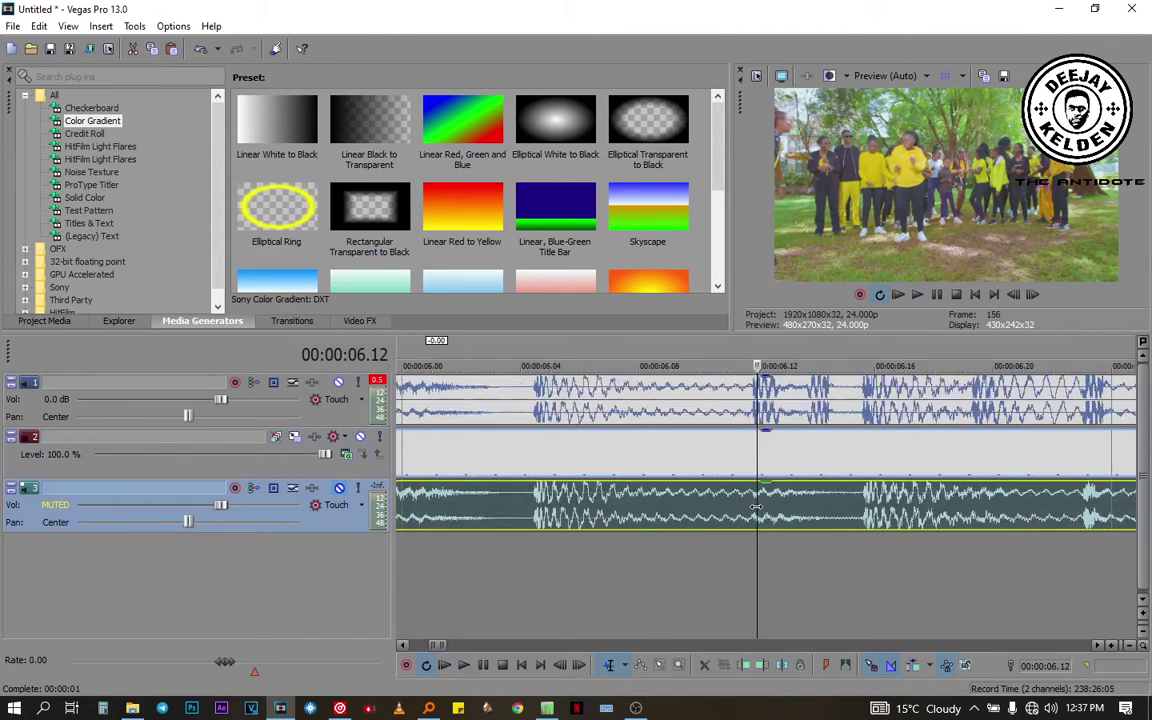
pyautogui.moveTo(757, 508); pyautogui.dragTo(733, 507)
pyautogui.scroll(-6, 733, 507)
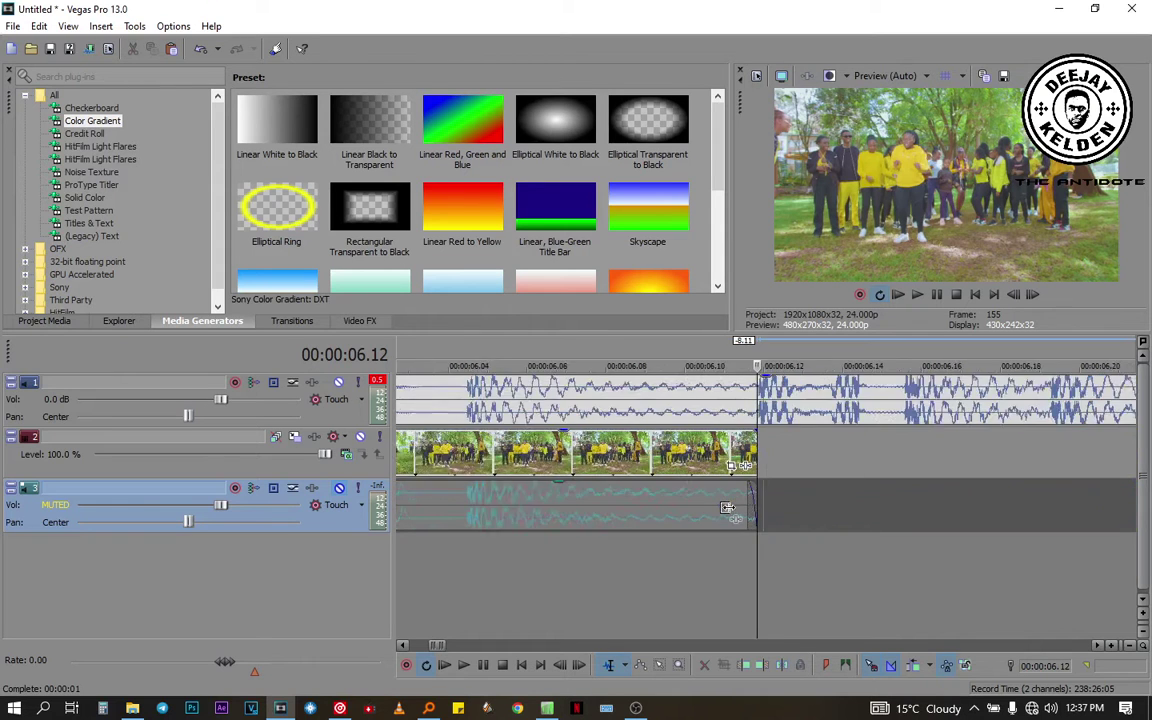
# Compare the waveforms of the top audio track and the music video's audio at the beat near 00:00:03.17
pyautogui.scroll(-5, 1000, 470)
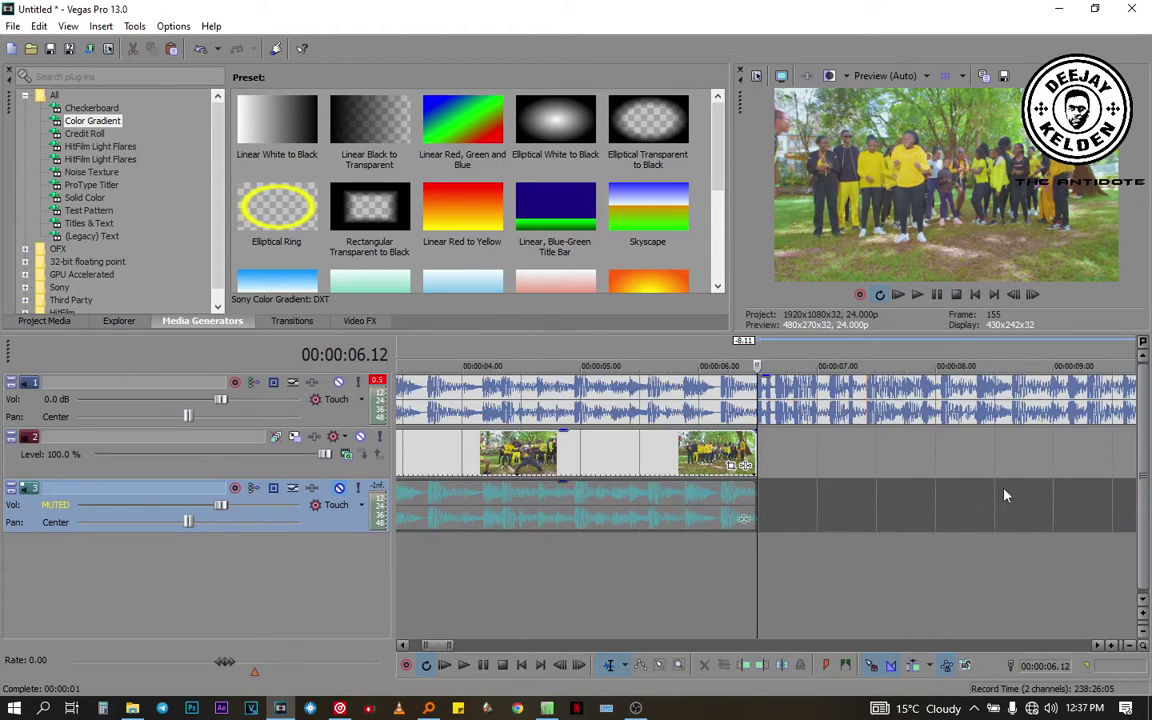
pyautogui.click(518, 402)
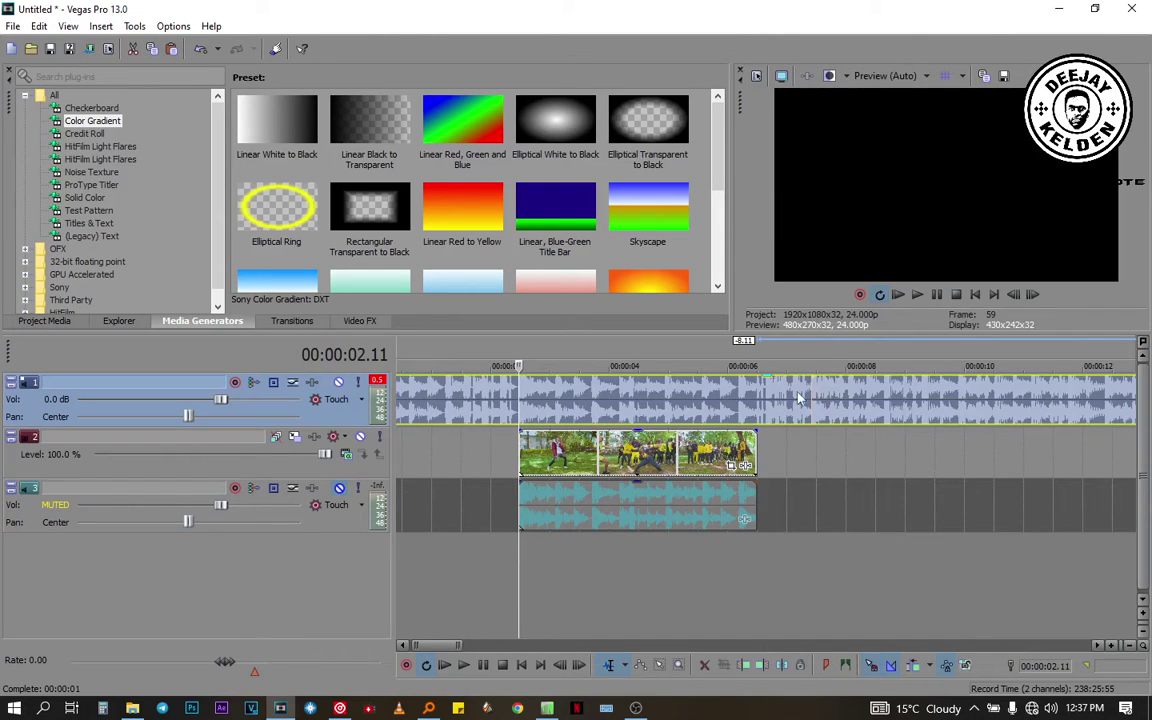
pyautogui.click(601, 562)
pyautogui.scroll(10, 600, 560)
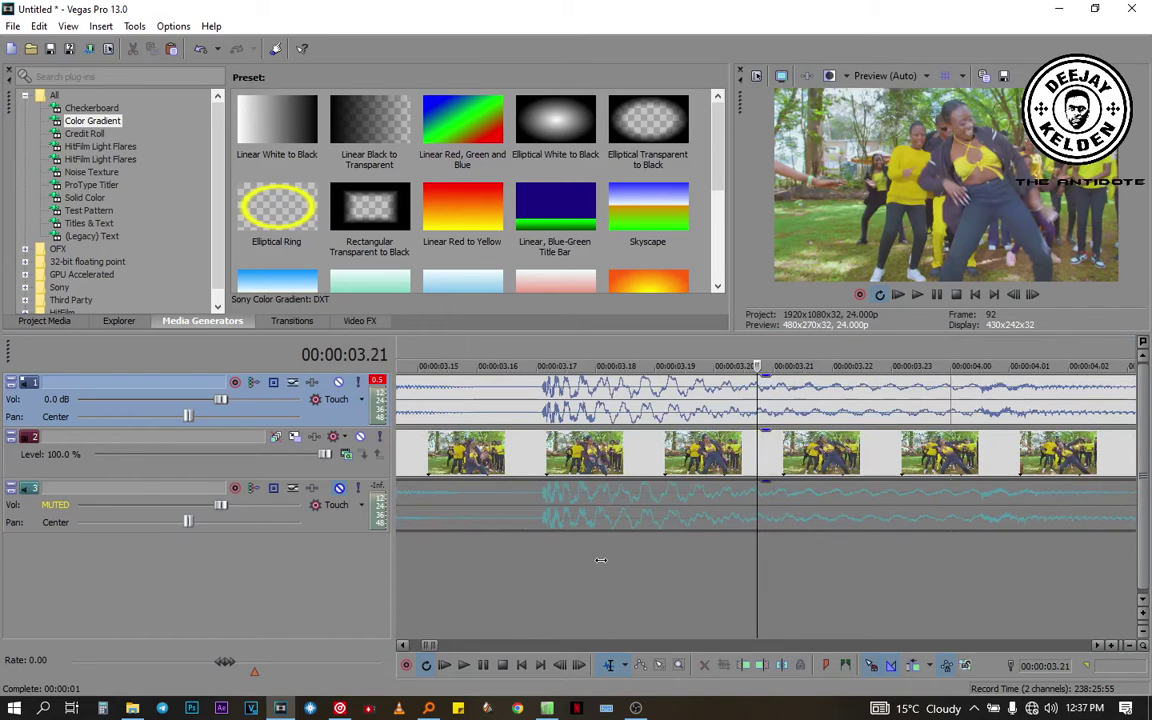
pyautogui.click(543, 566)
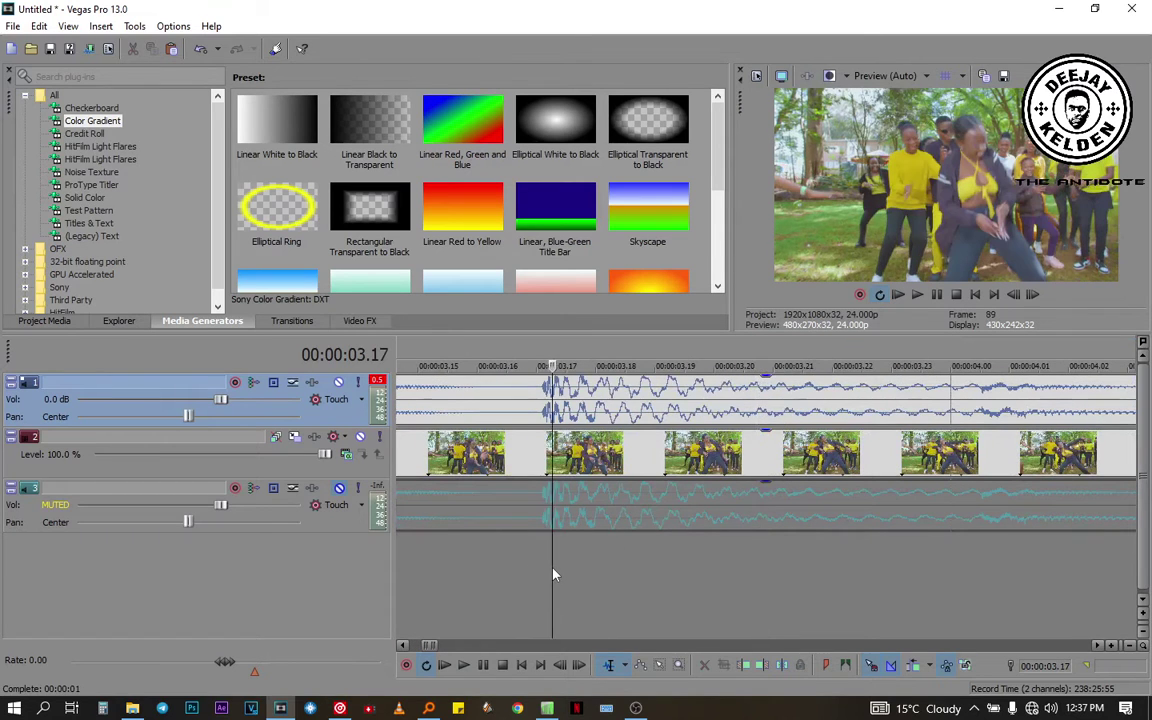
pyautogui.scroll(8, 555, 569)
pyautogui.scroll(-2, 558, 560)
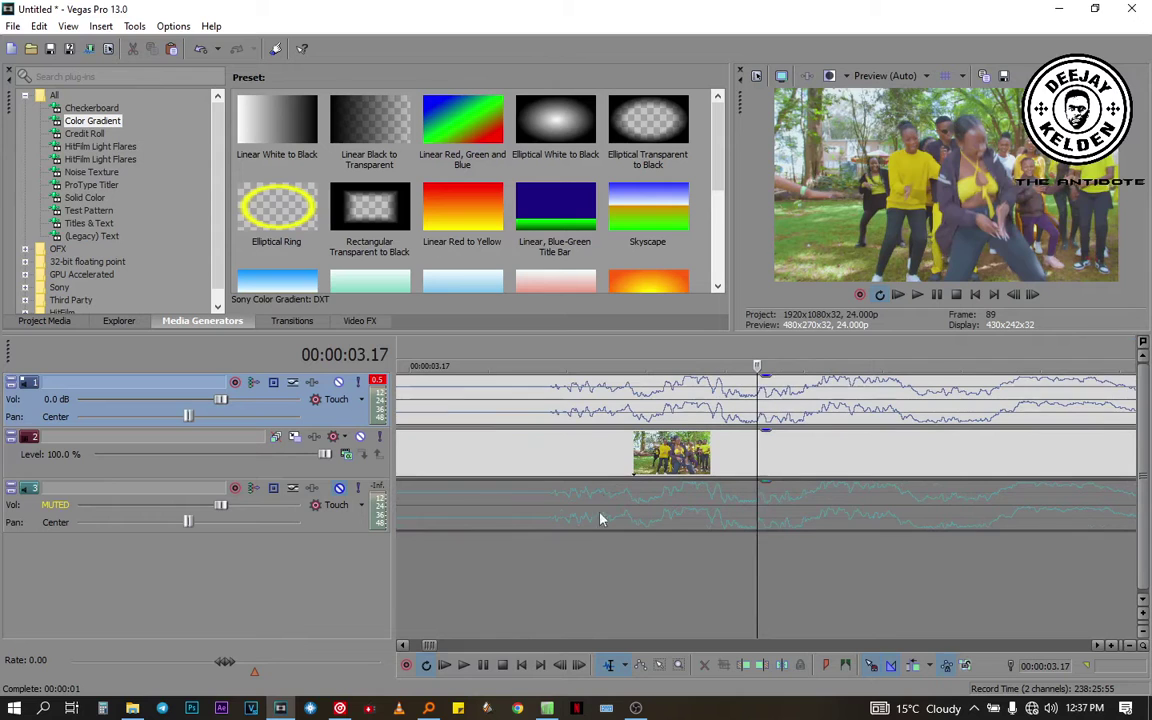
pyautogui.click(558, 526)
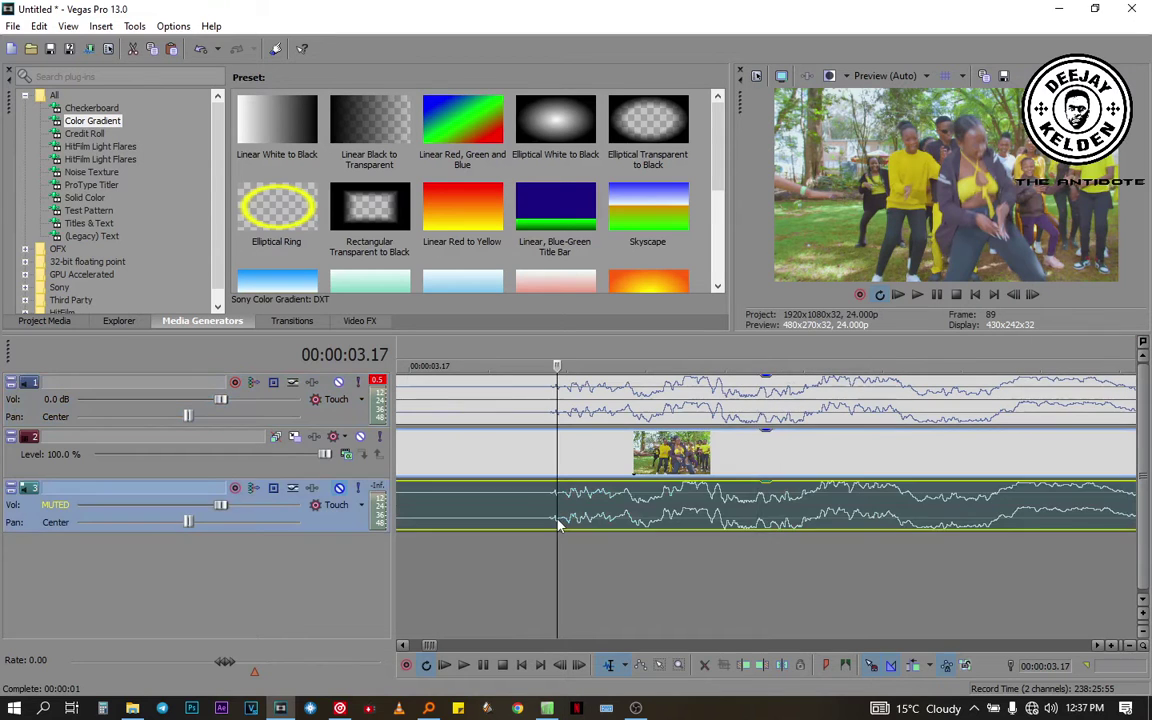
pyautogui.scroll(4, 558, 526)
pyautogui.scroll(-4, 726, 518)
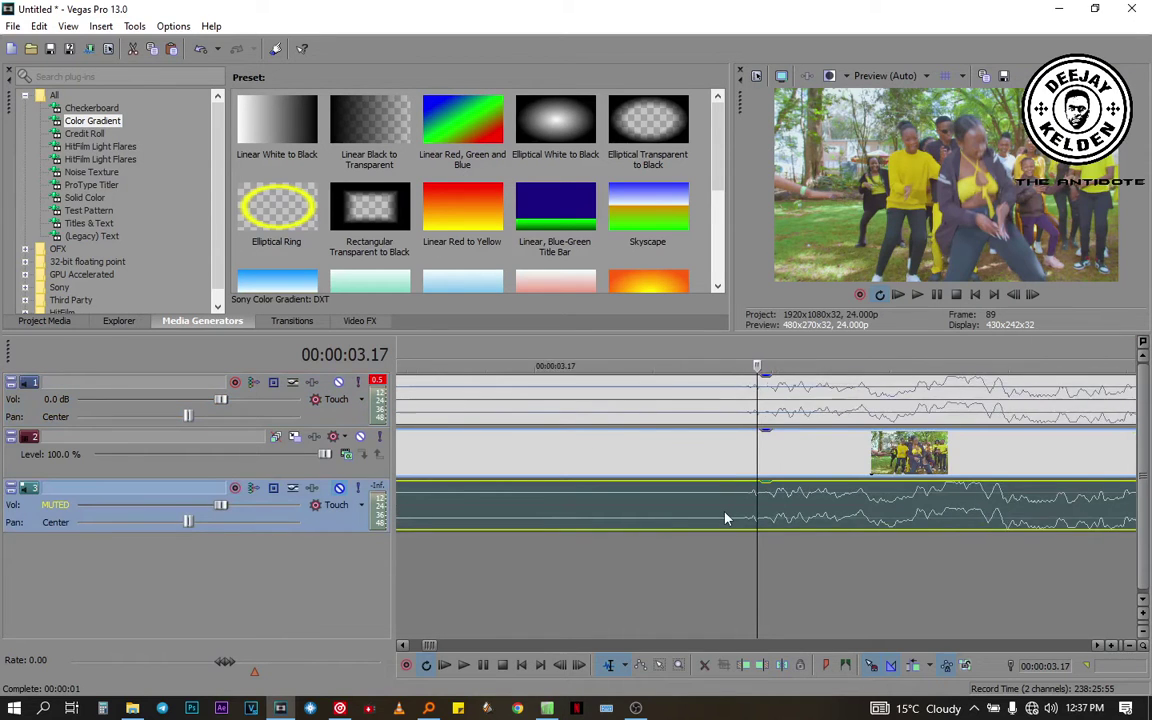
pyautogui.scroll(-6, 726, 518)
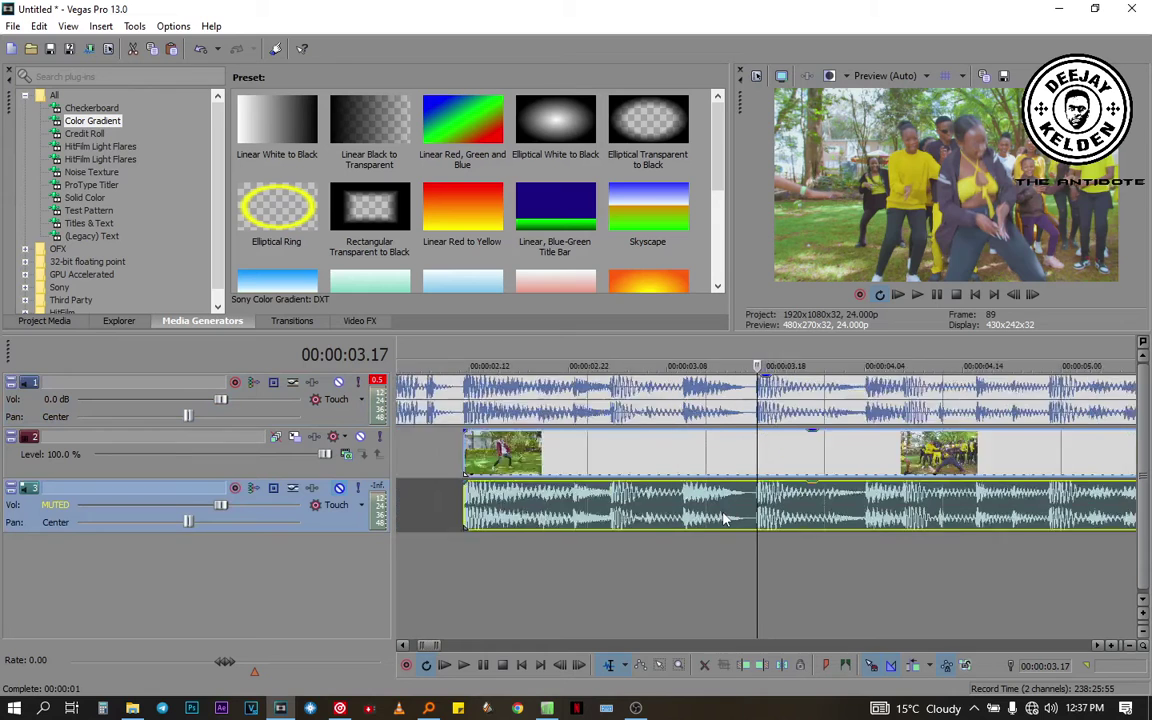
# Examine the waveform alignment of both audio tracks around the start of the music video clip at 00:00:02.11
pyautogui.click(609, 514)
pyautogui.scroll(6, 608, 514)
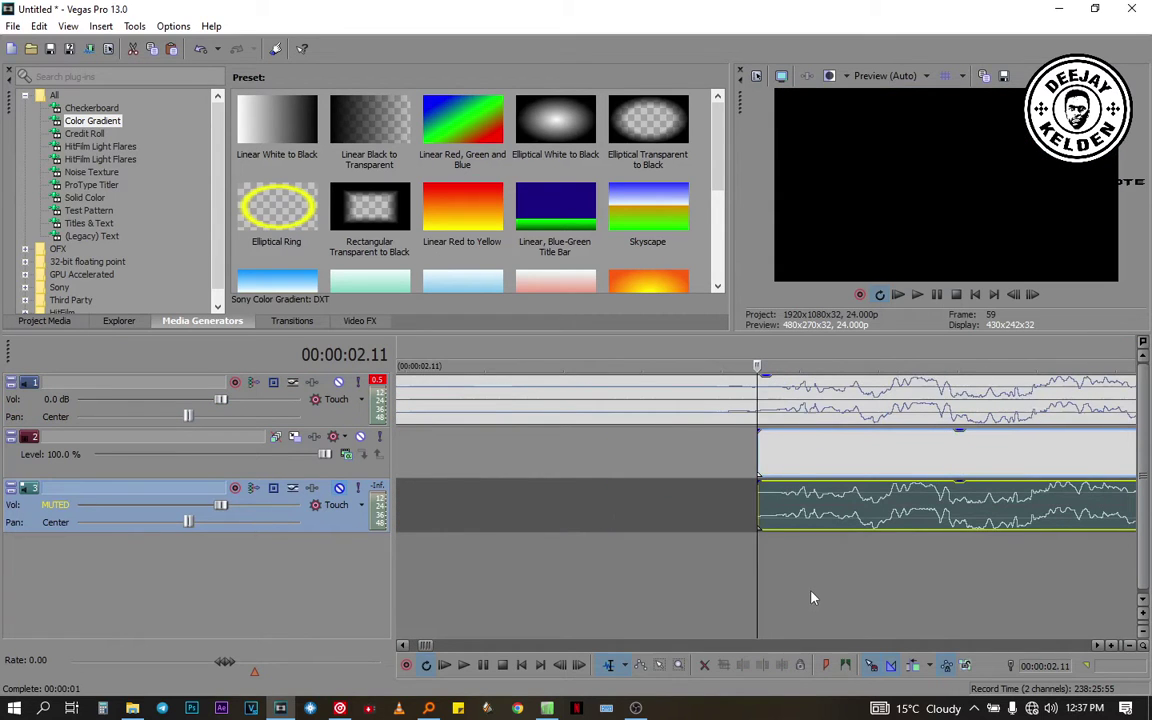
pyautogui.click(820, 558)
pyautogui.scroll(3, 820, 558)
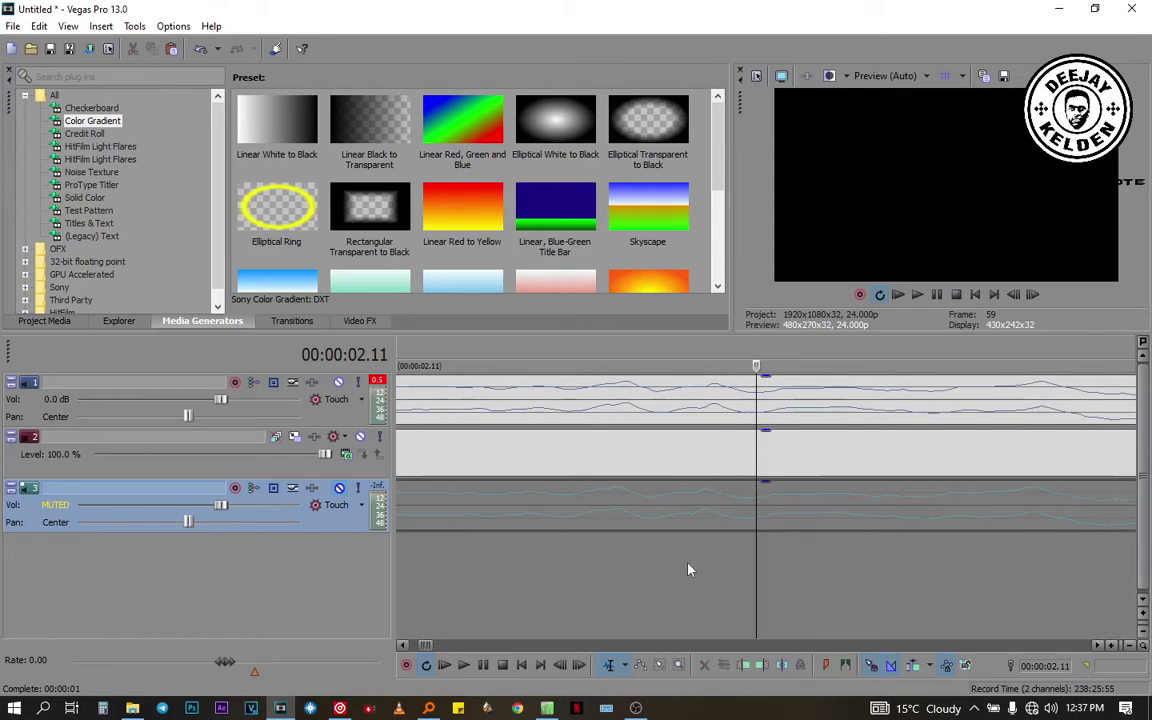
pyautogui.scroll(1, 687, 570)
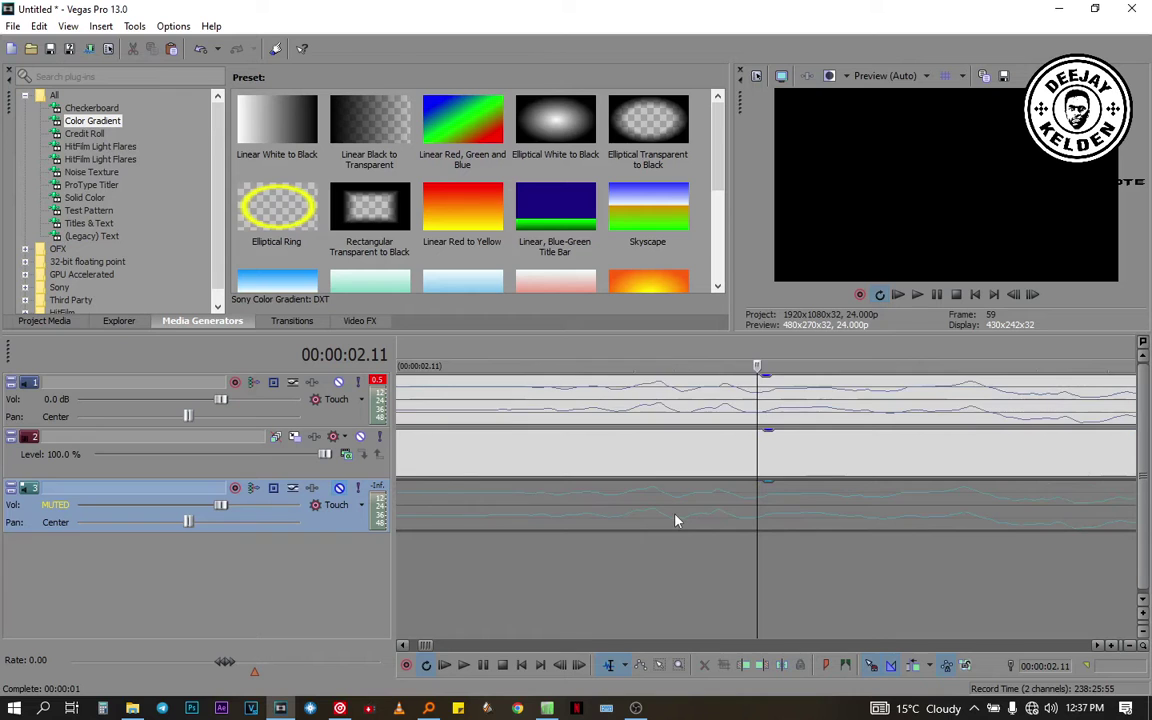
pyautogui.scroll(-1, 675, 520)
pyautogui.scroll(-1, 678, 521)
pyautogui.scroll(-1, 940, 530)
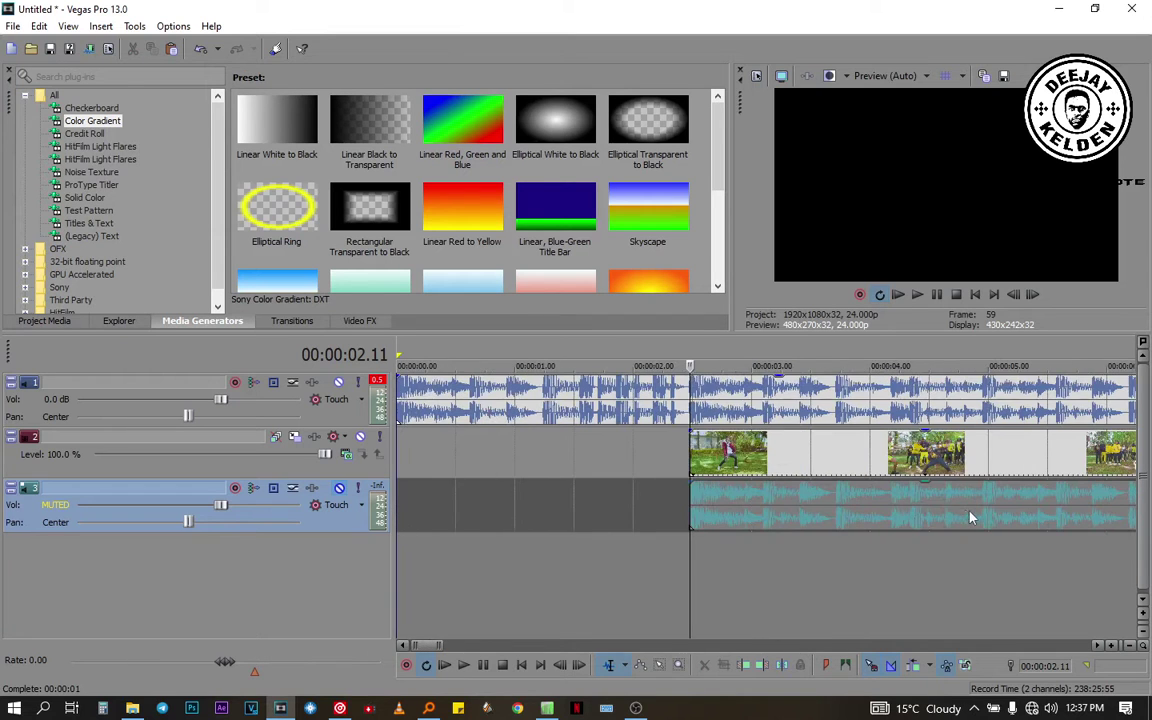
pyautogui.scroll(-3, 1011, 532)
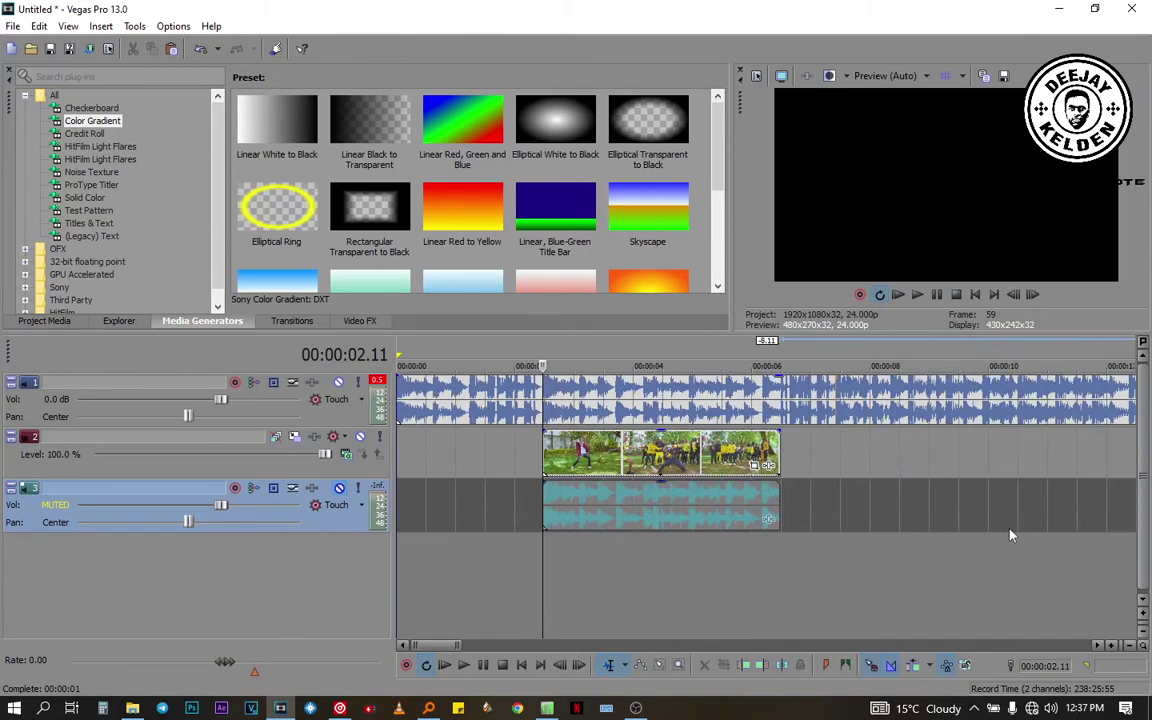
# Time-stretch the end of the music video clip and its audio slightly, to about 00:00:06.12
pyautogui.click(703, 525)
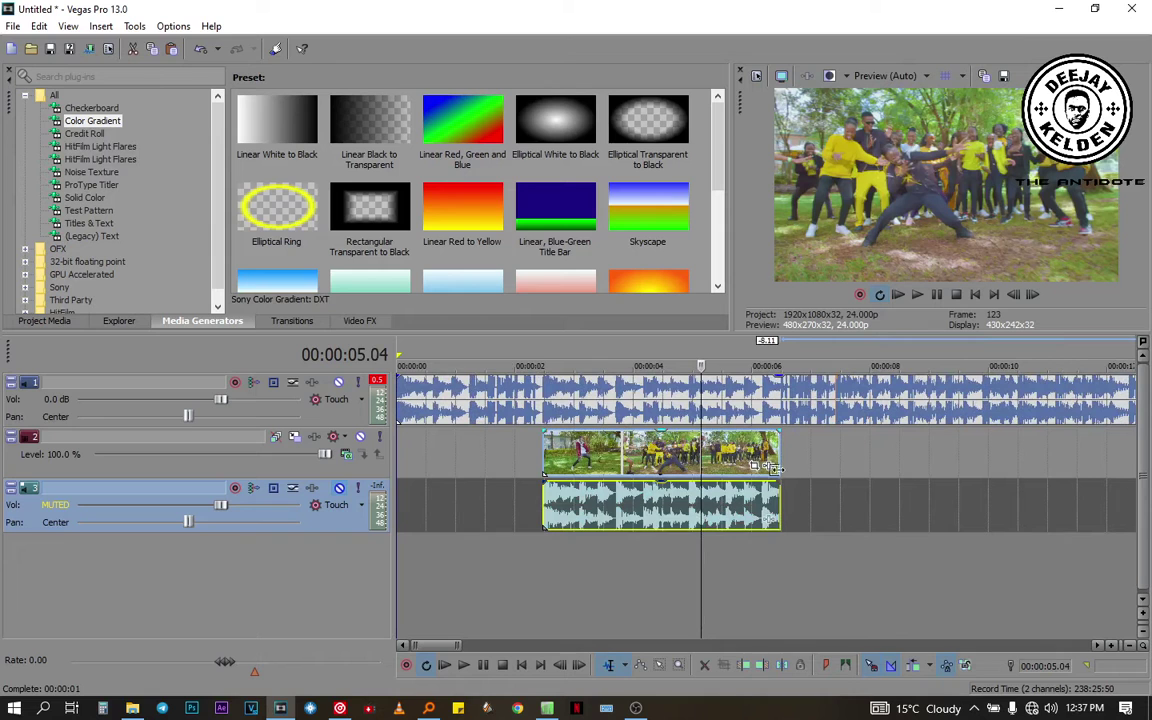
pyautogui.click(770, 566)
pyautogui.scroll(8, 770, 566)
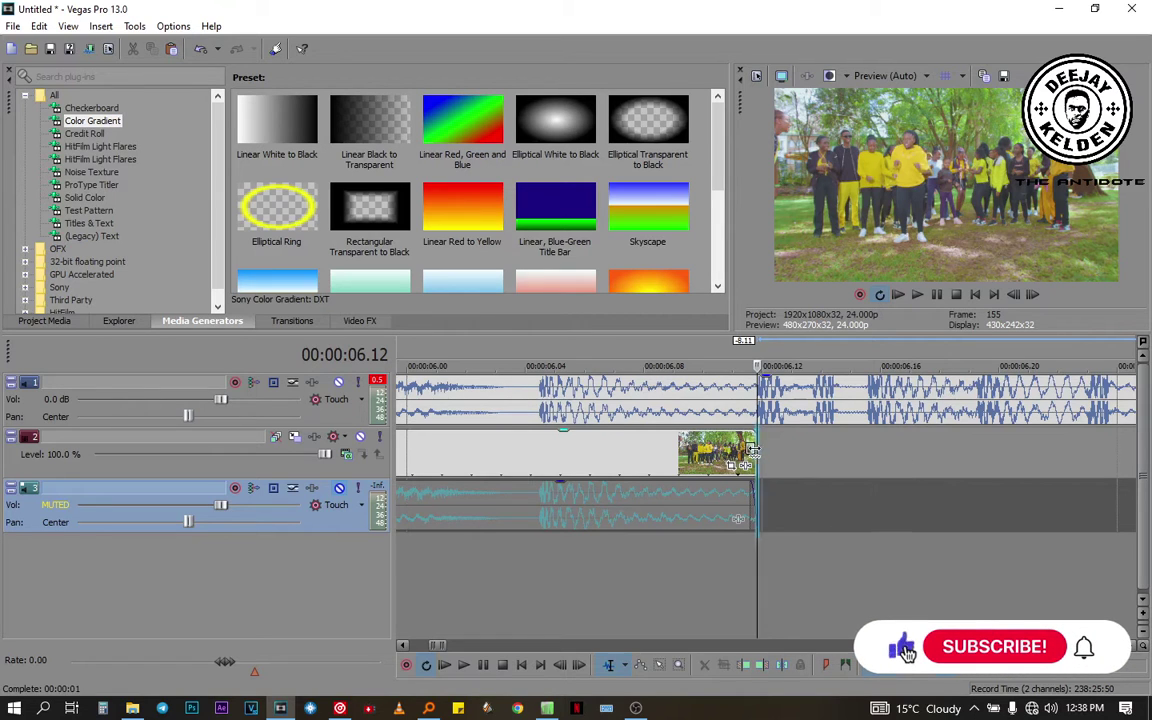
pyautogui.click(752, 452)
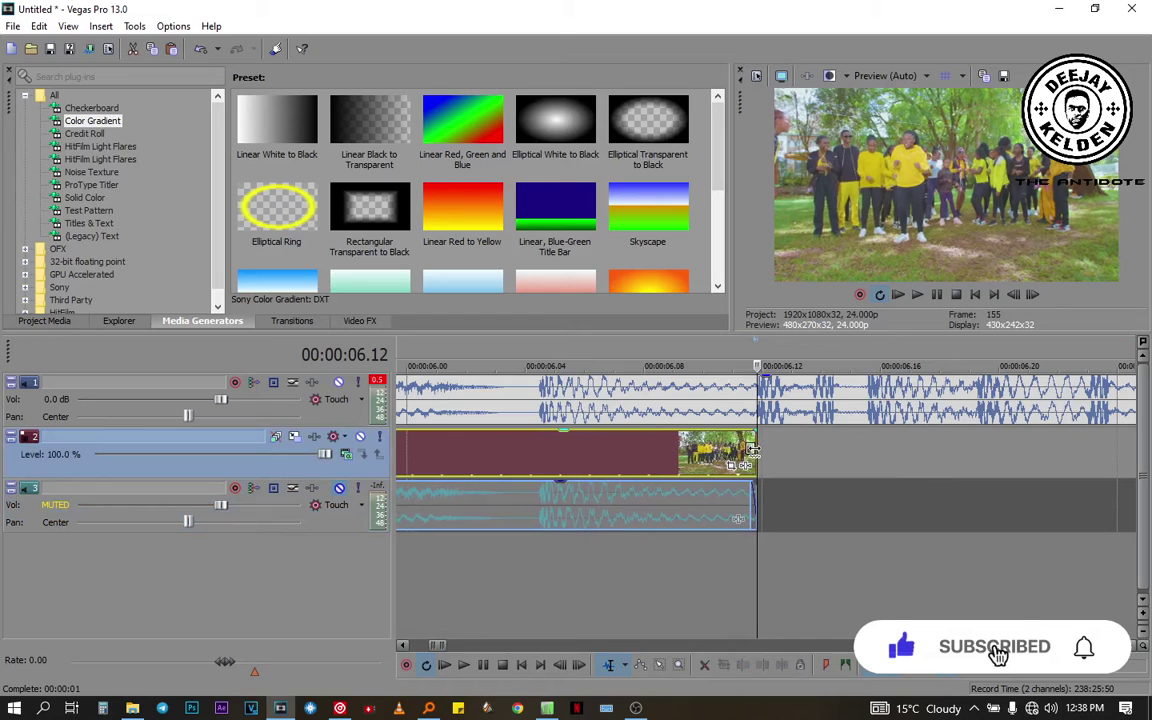
pyautogui.moveTo(752, 452); pyautogui.dragTo(748, 450)
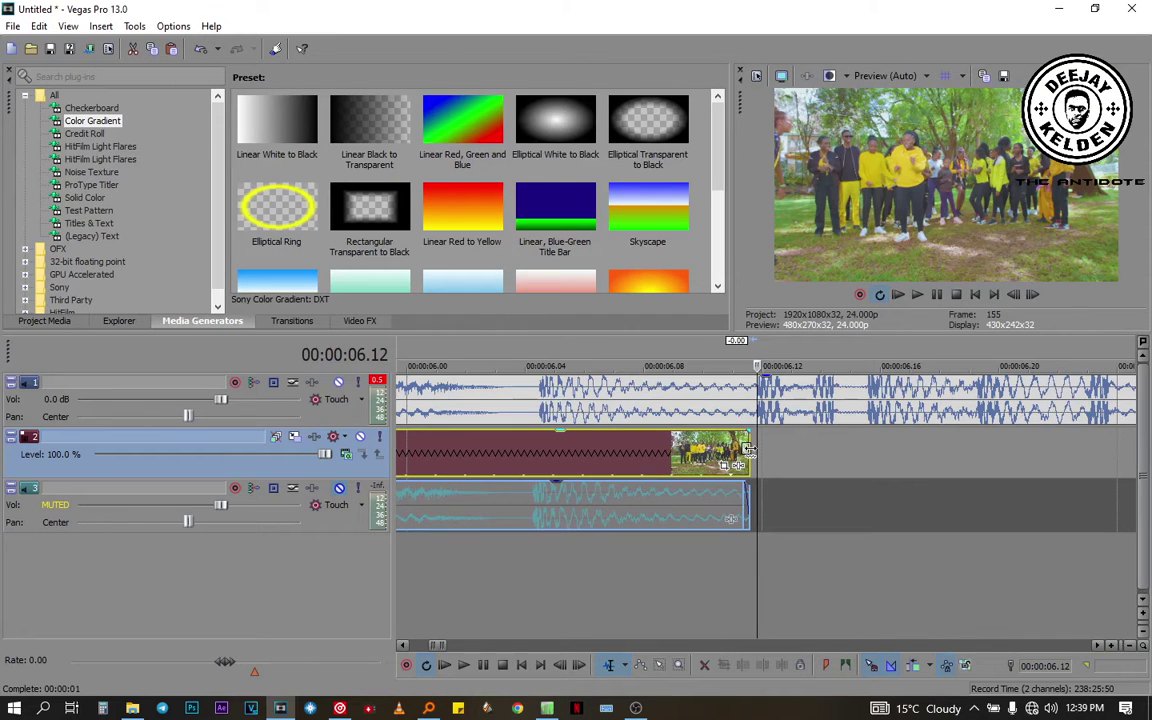
pyautogui.click(676, 528)
pyautogui.moveTo(755, 465); pyautogui.dragTo(767, 465)
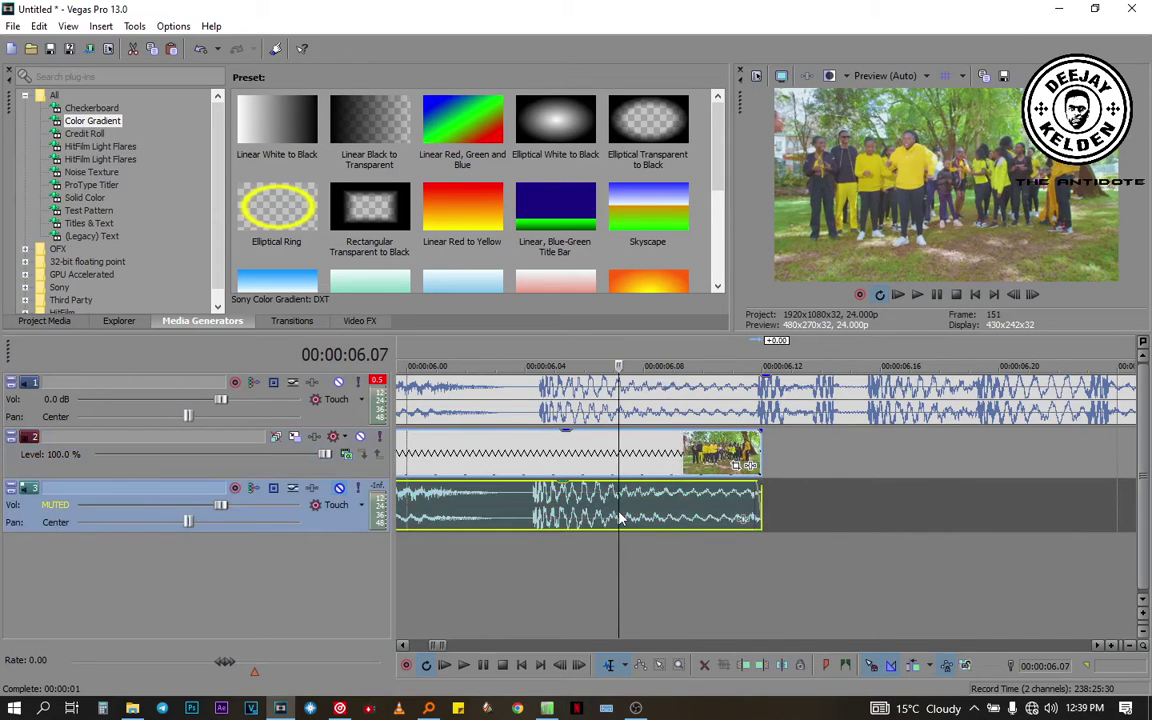
# Try to shift the music video clip and its grouped audio slightly later, and undo the move
pyautogui.scroll(-5, 556, 459)
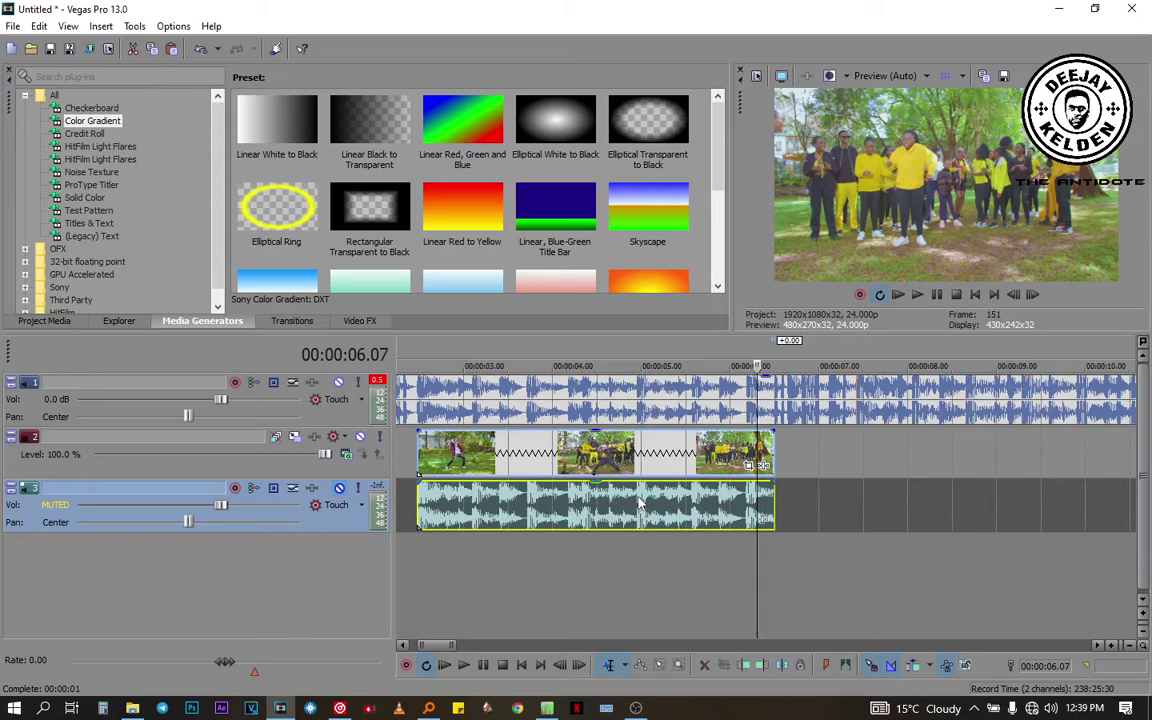
pyautogui.click(452, 510)
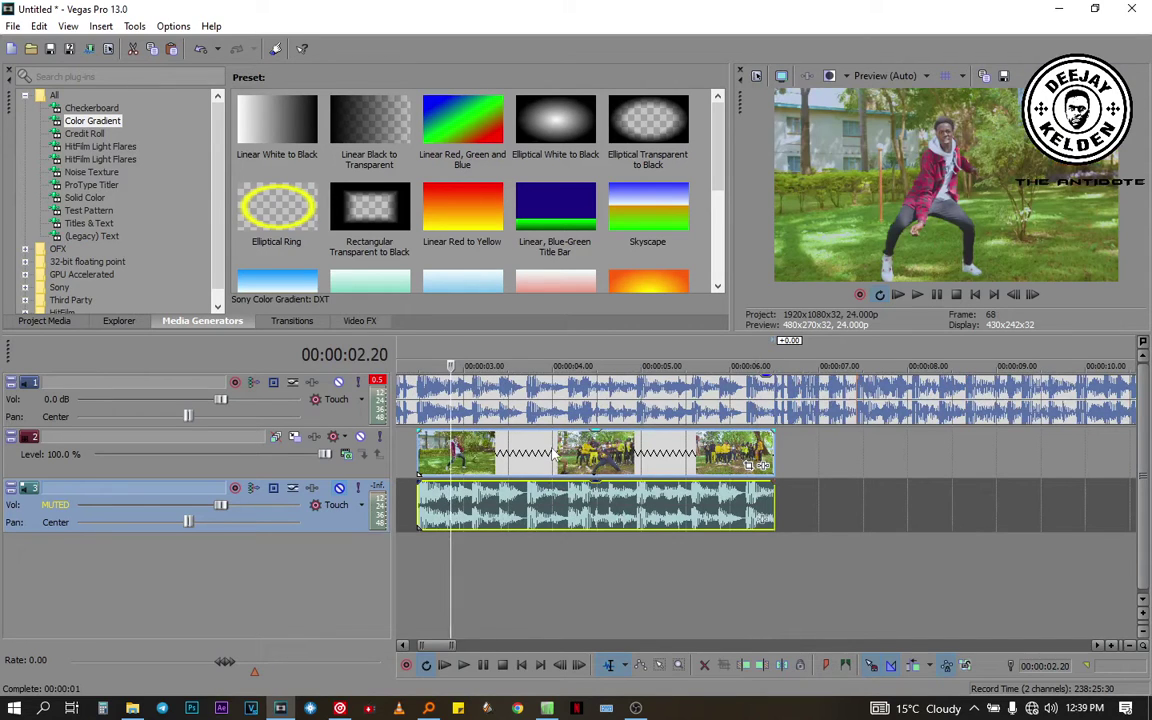
pyautogui.moveTo(532, 452)
pyautogui.mouseDown()
pyautogui.moveTo(578, 452)
pyautogui.moveTo(540, 442)
pyautogui.mouseUp()
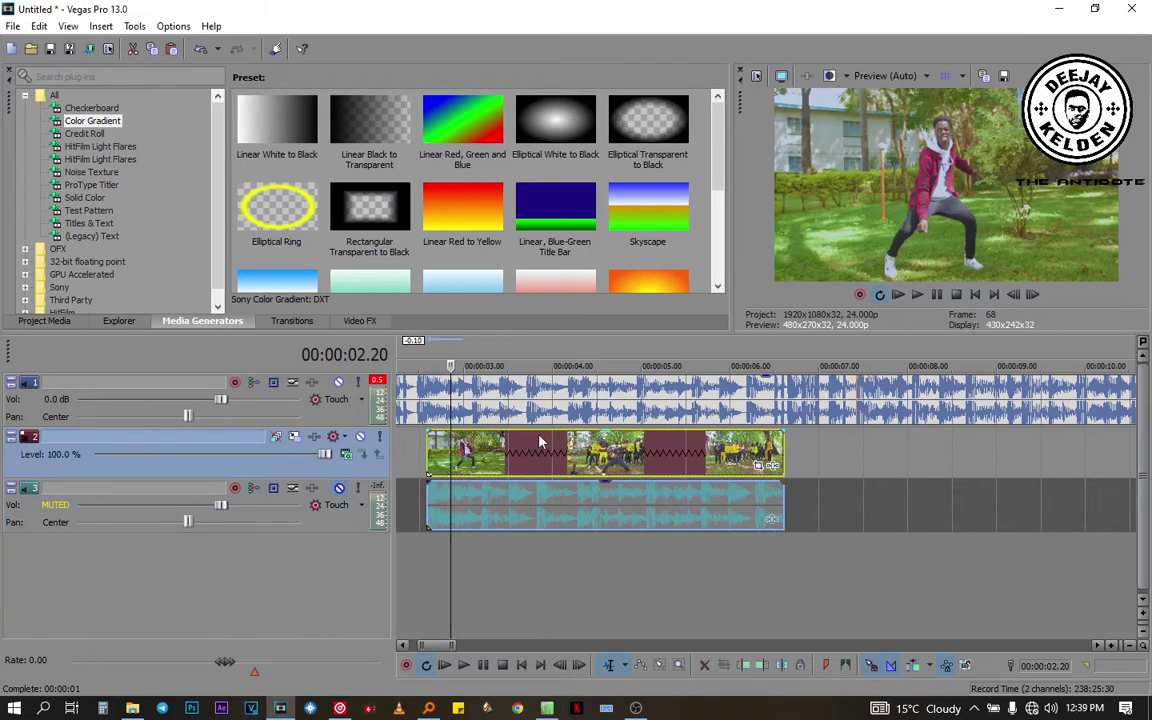
pyautogui.hotkey('ctrl', 'z')
pyautogui.hotkey('ctrl', 'z')
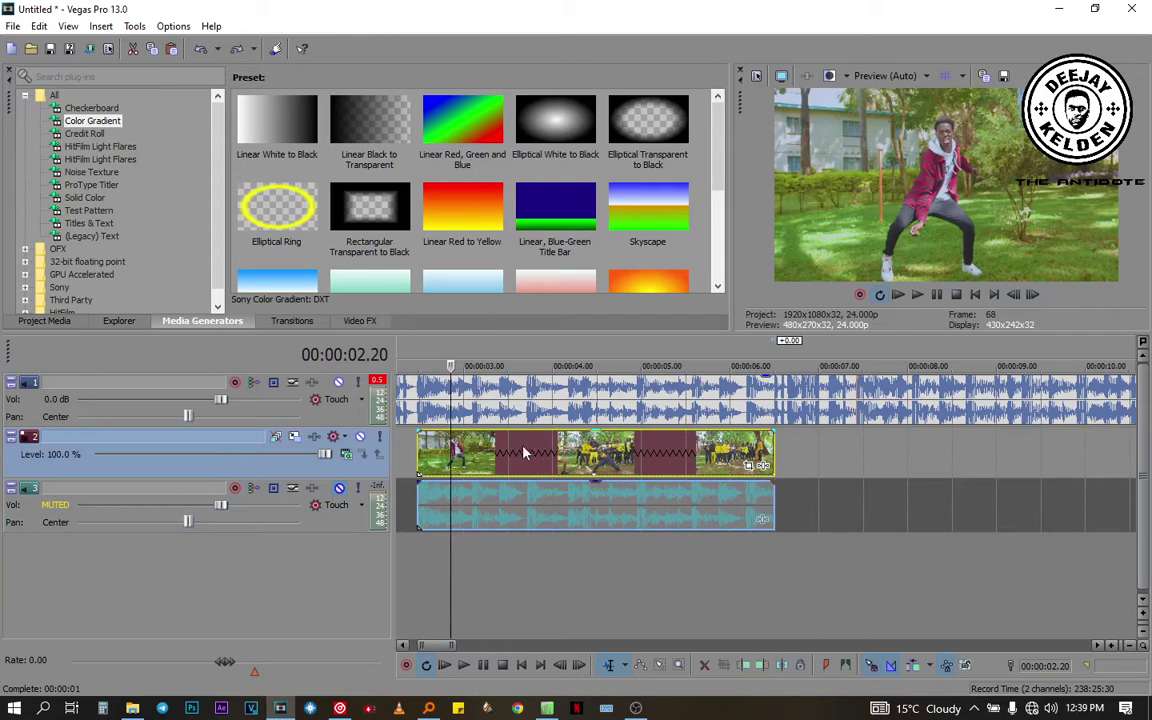
# Move the music video's ungrouped audio clip away from its video, and delete the audio clip
pyautogui.click(507, 502)
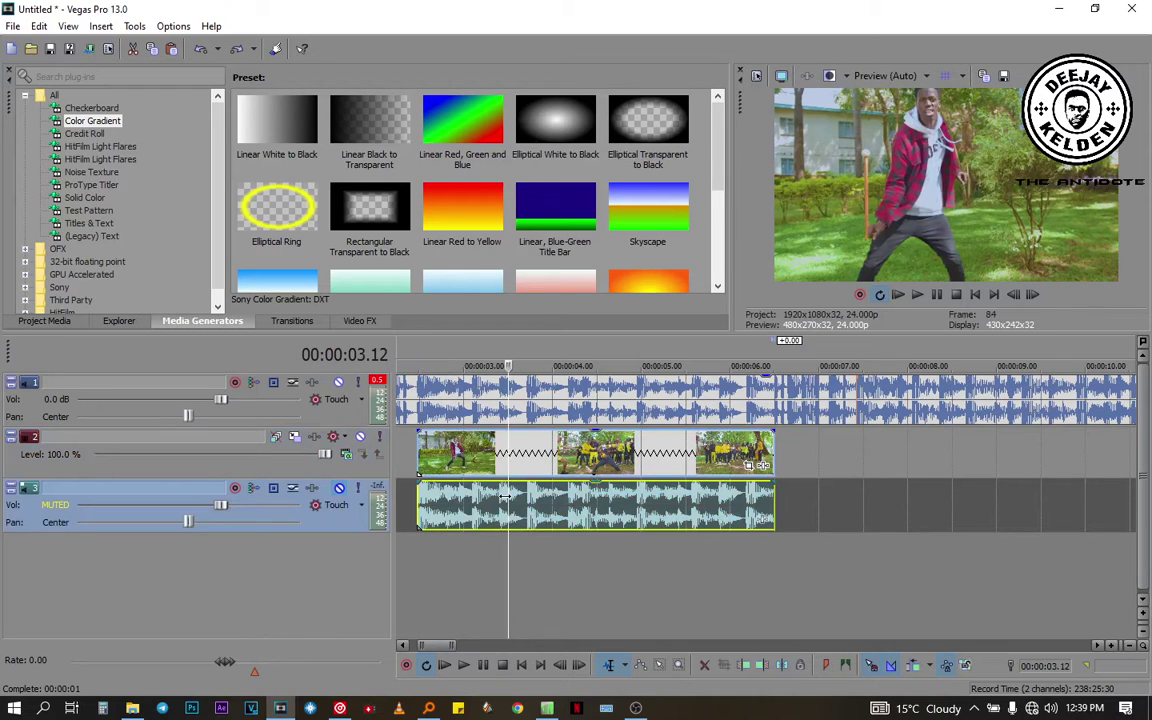
pyautogui.moveTo(507, 496); pyautogui.dragTo(880, 513)
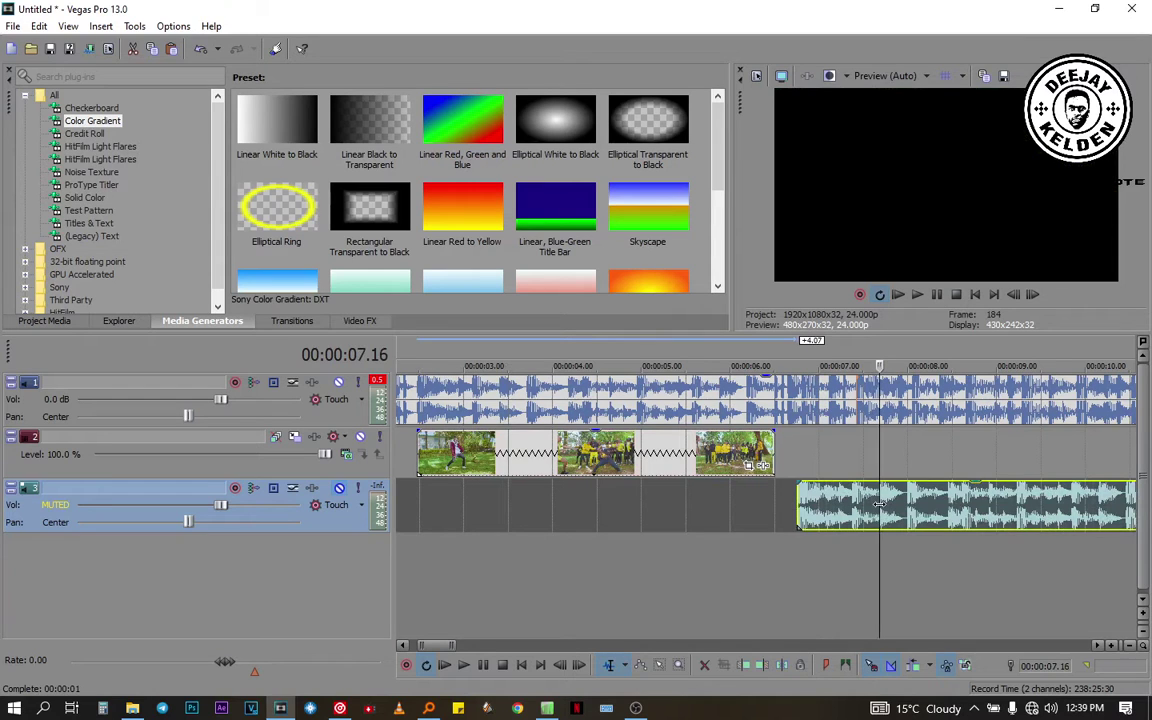
pyautogui.press('Delete')
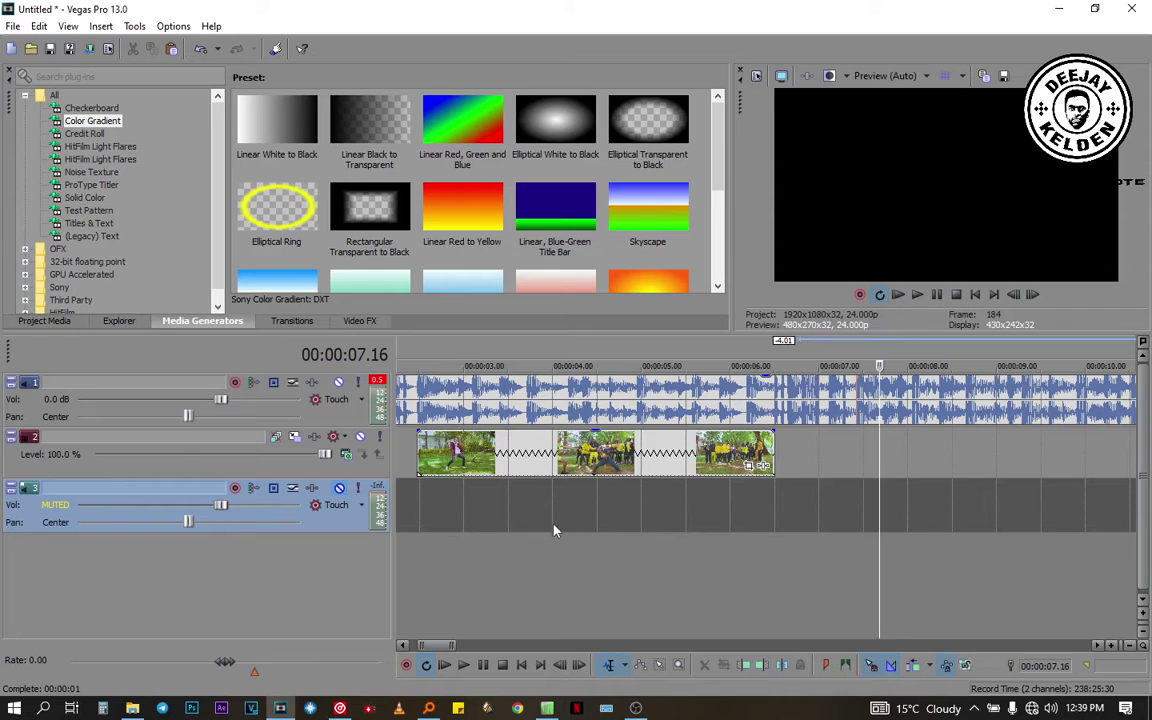
# Play the opening of the project from 00:00:00.00, and stop playback
pyautogui.click(420, 512)
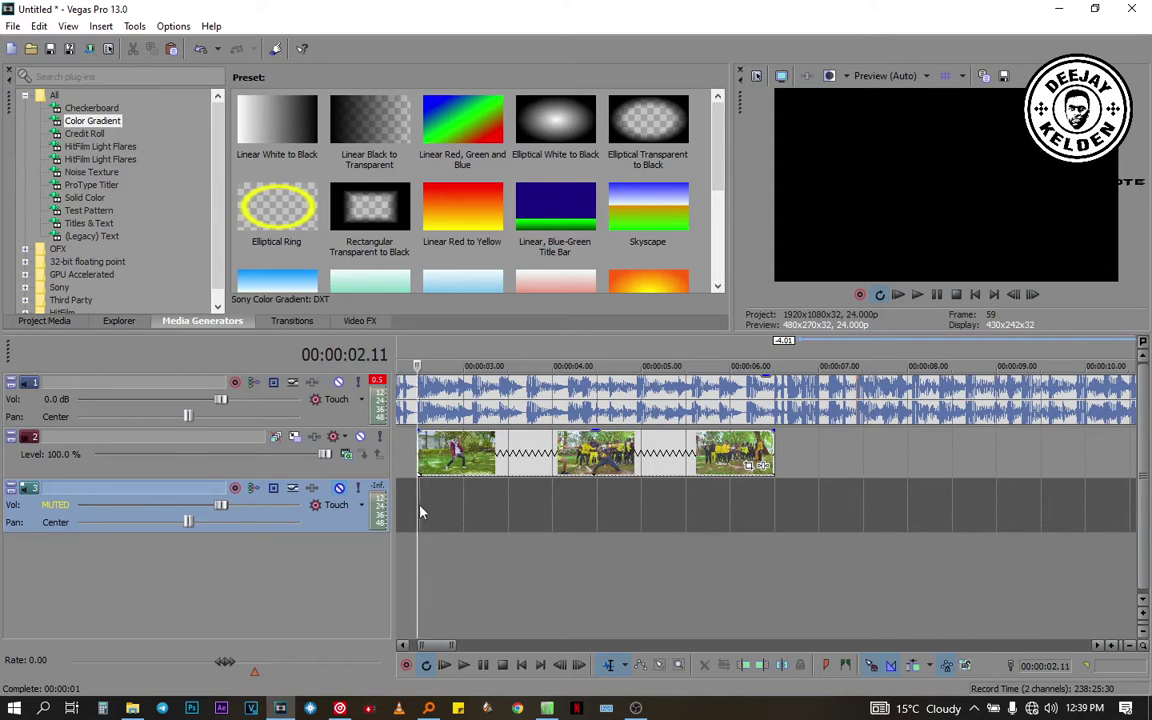
pyautogui.scroll(2, 420, 510)
pyautogui.scroll(-1, 578, 505)
pyautogui.scroll(1, 578, 505)
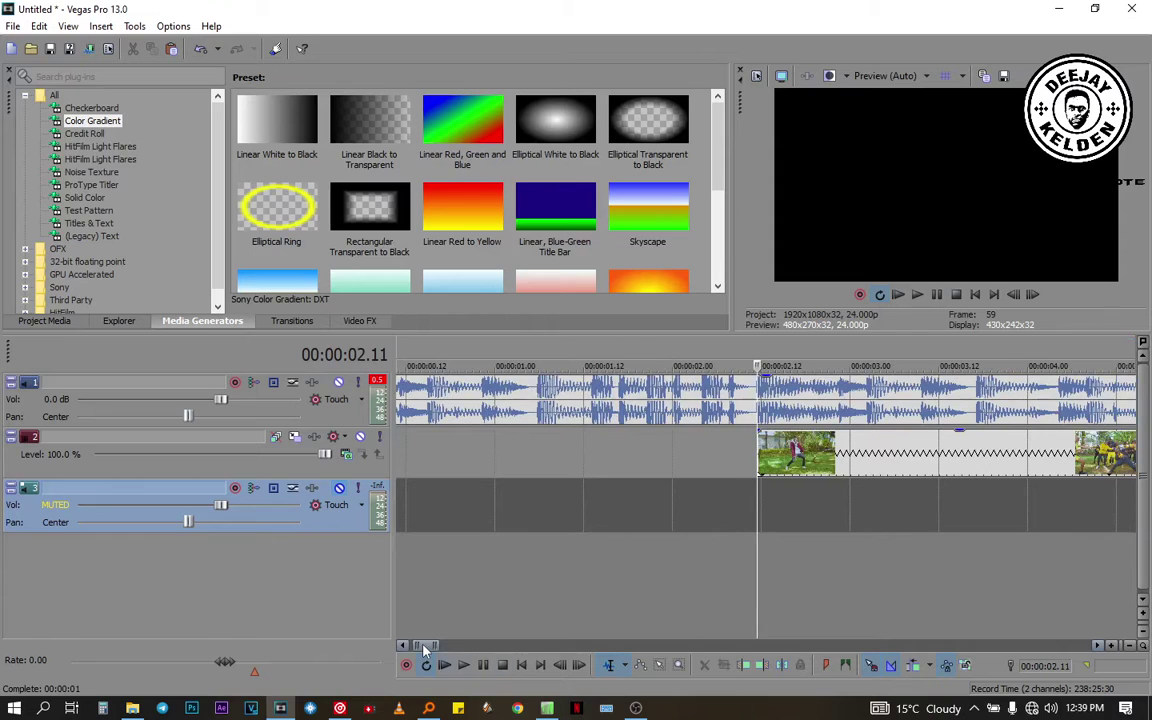
pyautogui.hscroll(-1, 383, 587)
pyautogui.click(528, 668)
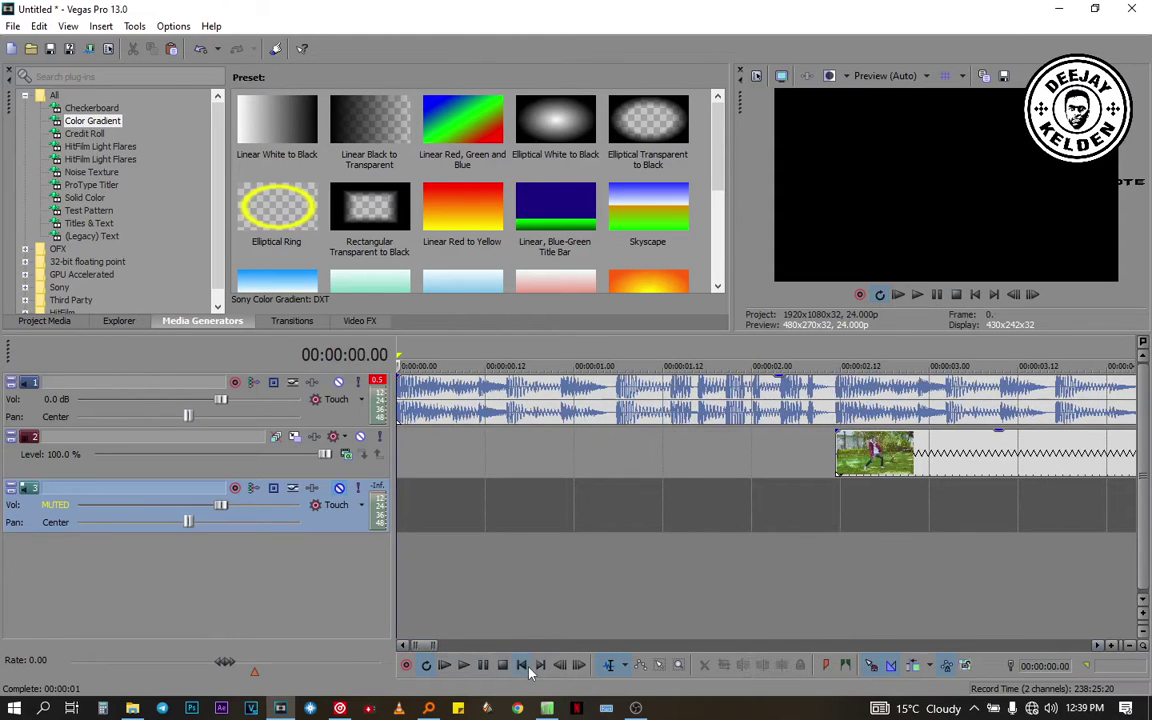
pyautogui.press('space')
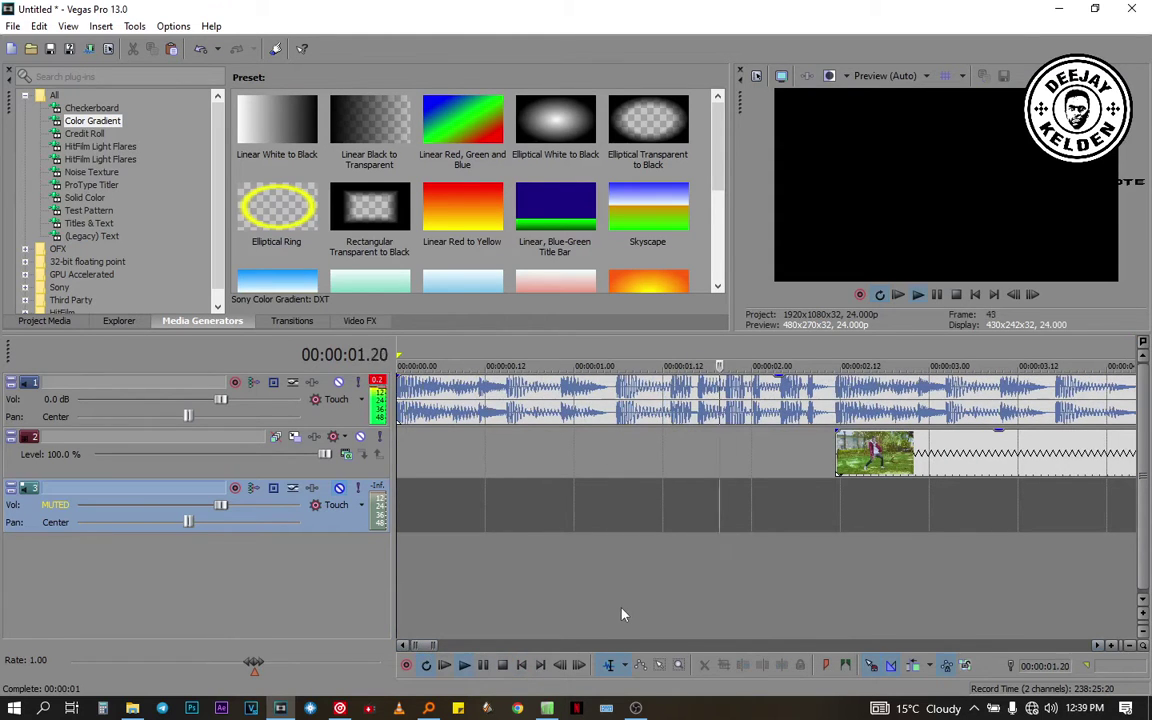
pyautogui.press('space')
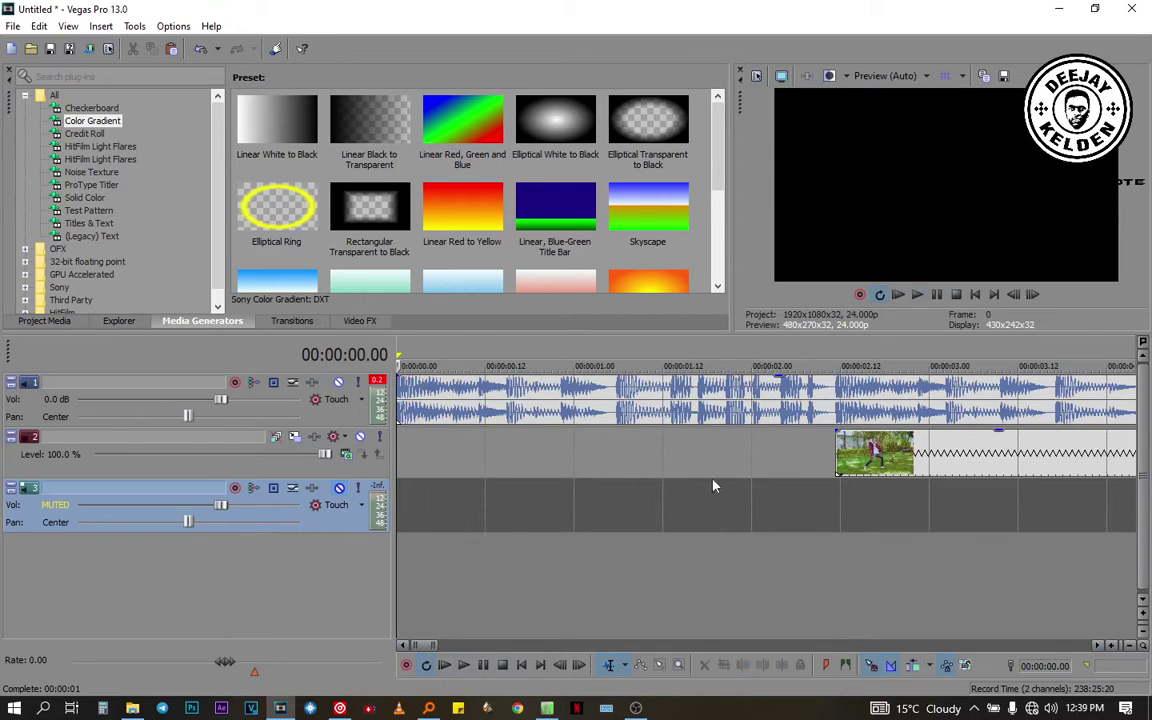
# Split the music video clip at 00:00:03.12, undo the split, and select the whole clip
pyautogui.click(423, 416)
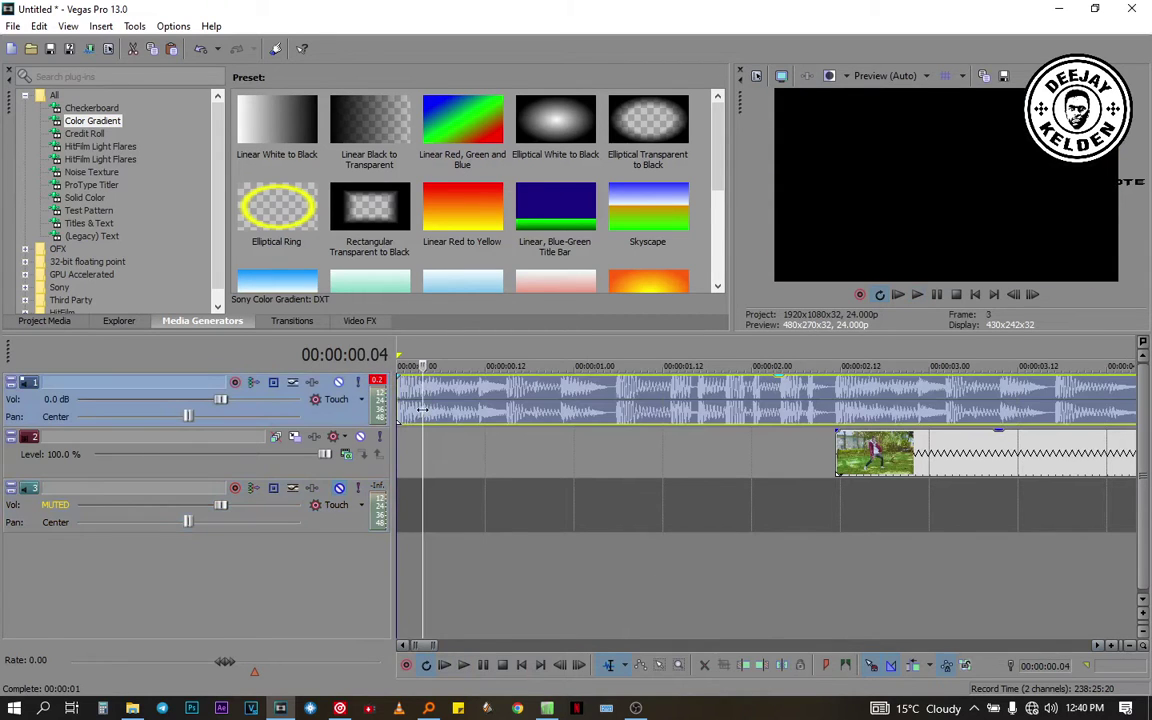
pyautogui.click(857, 405)
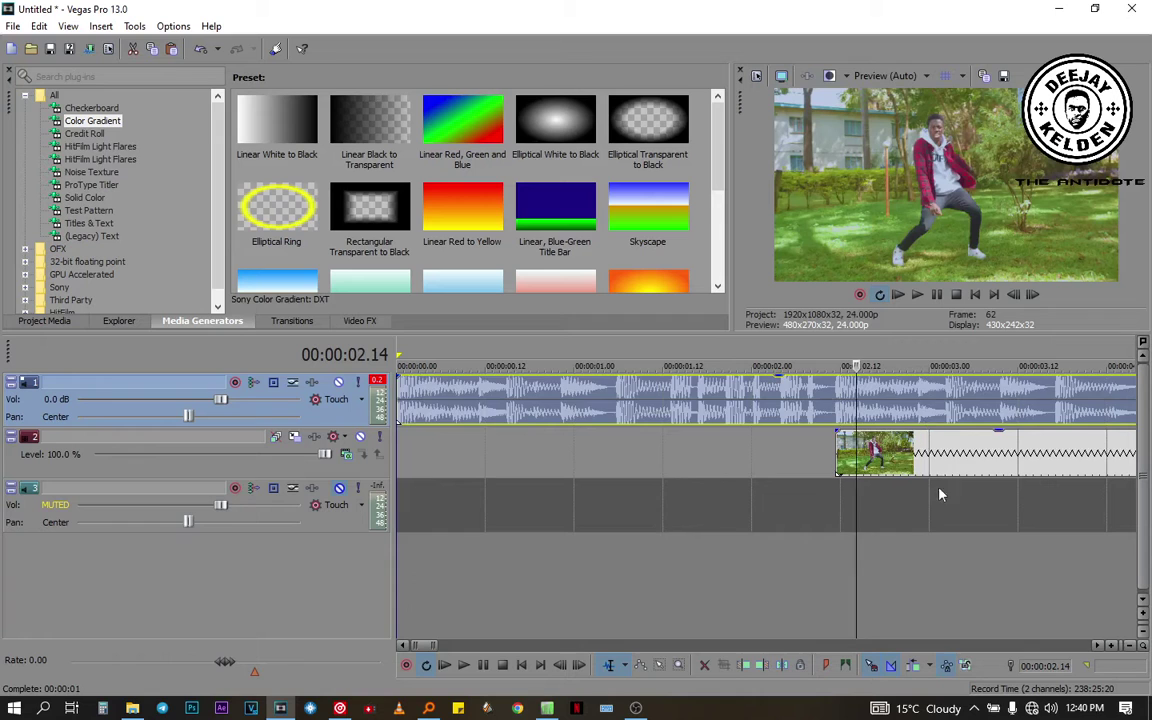
pyautogui.scroll(-2, 905, 532)
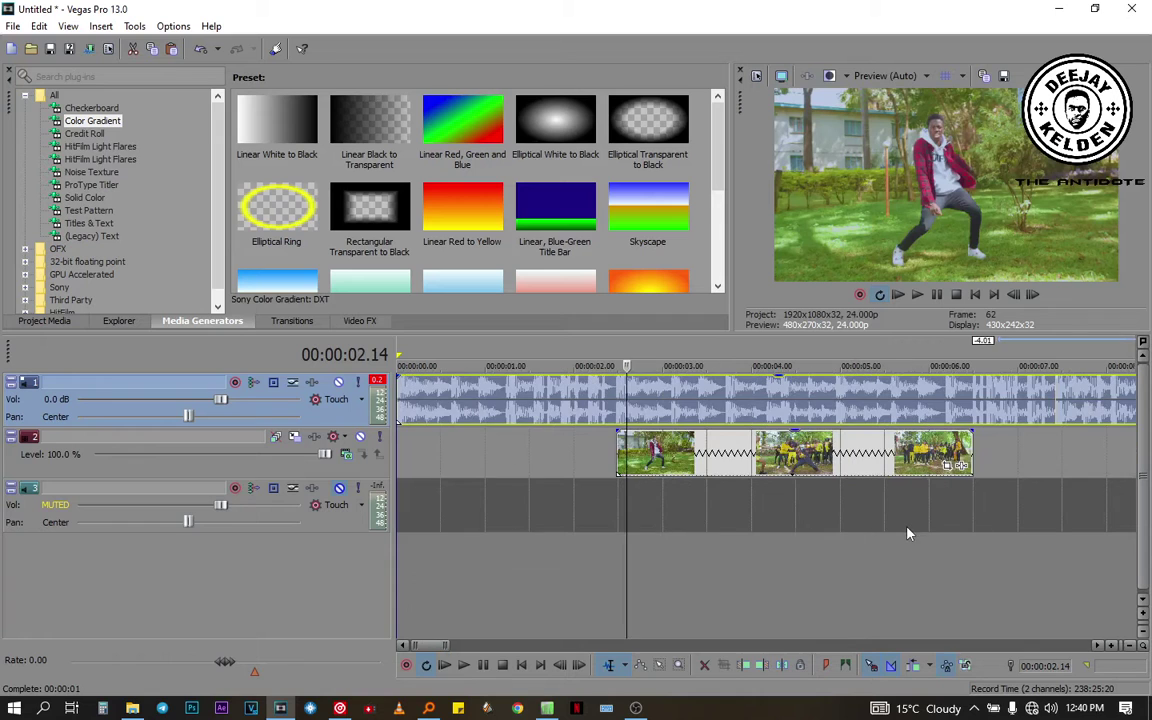
pyautogui.click(705, 472)
pyautogui.press('s')
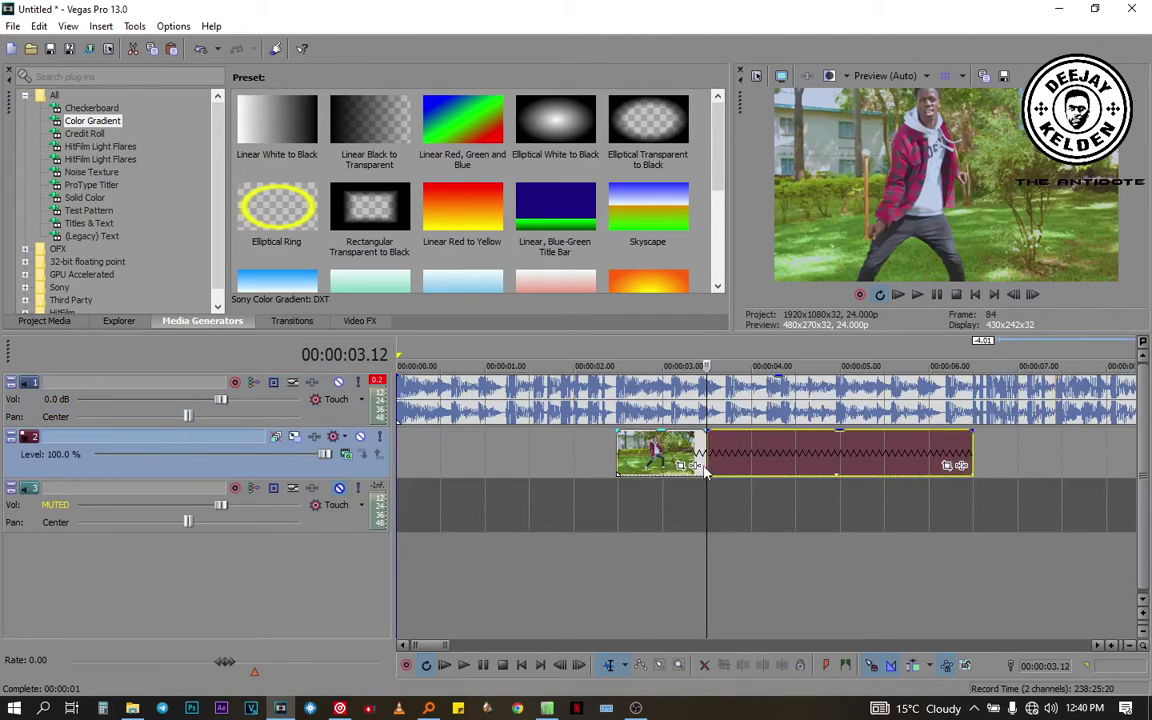
pyautogui.click(626, 458)
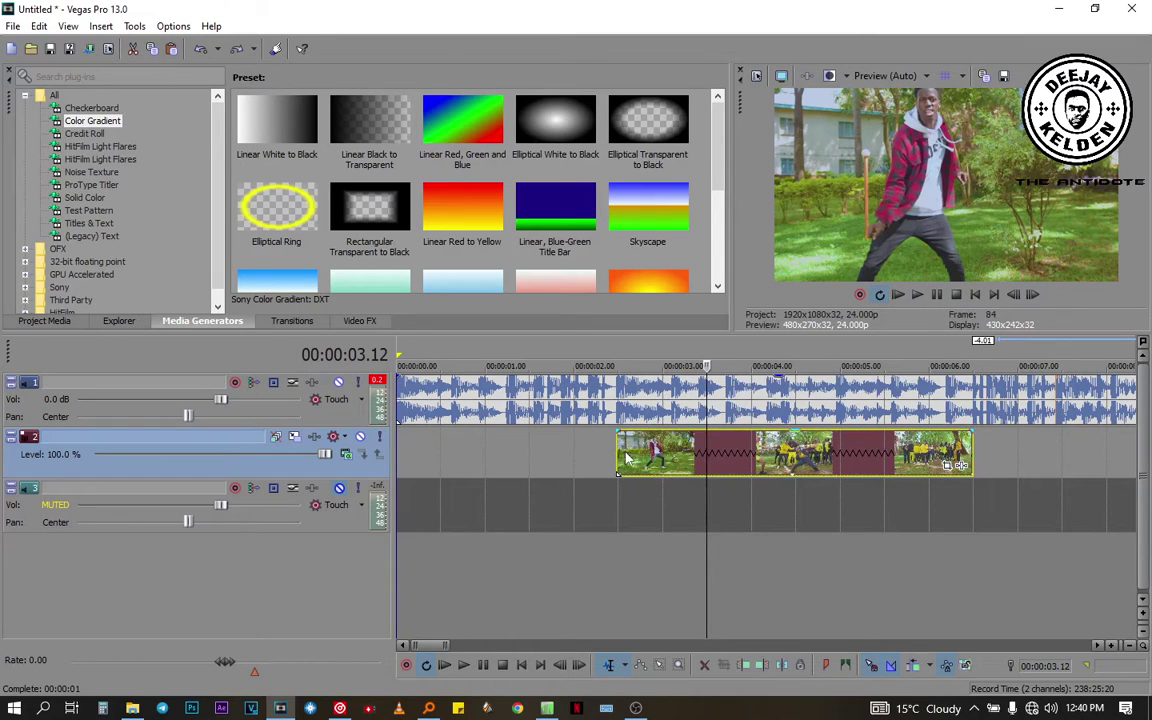
# Paste the copied music video section at the project start, and delete the pasted clip
pyautogui.click(420, 430)
pyautogui.hotkey('ctrl', 'v')
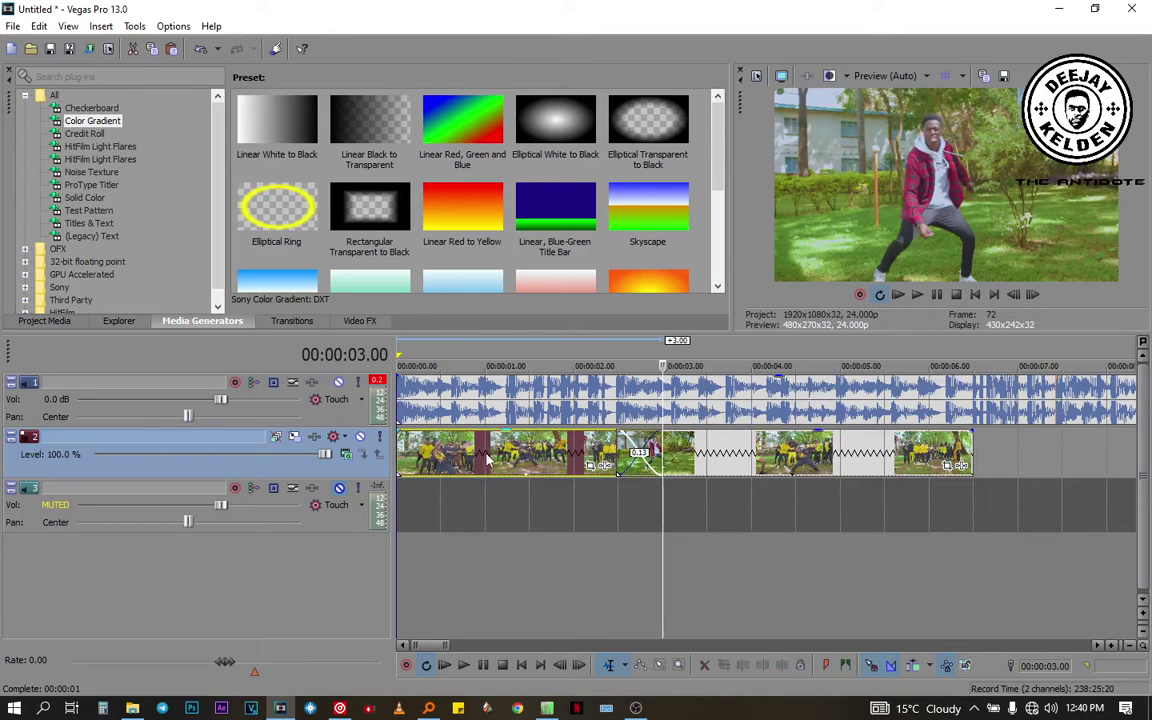
pyautogui.click(498, 460)
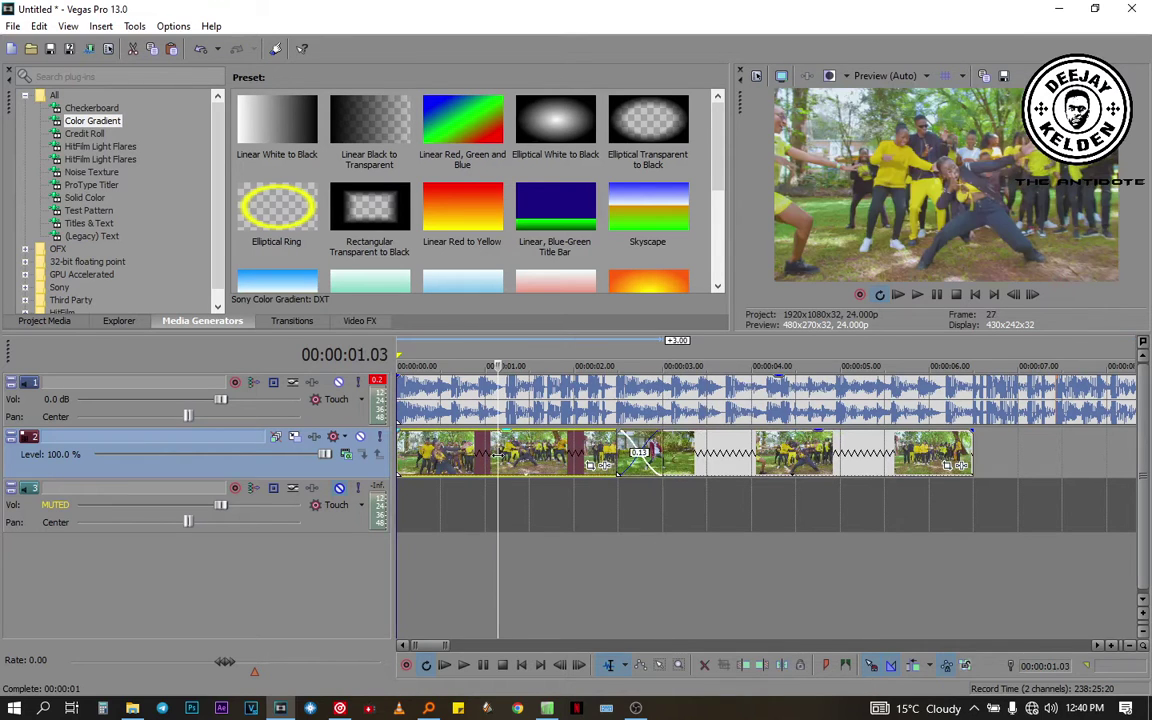
pyautogui.press('Delete')
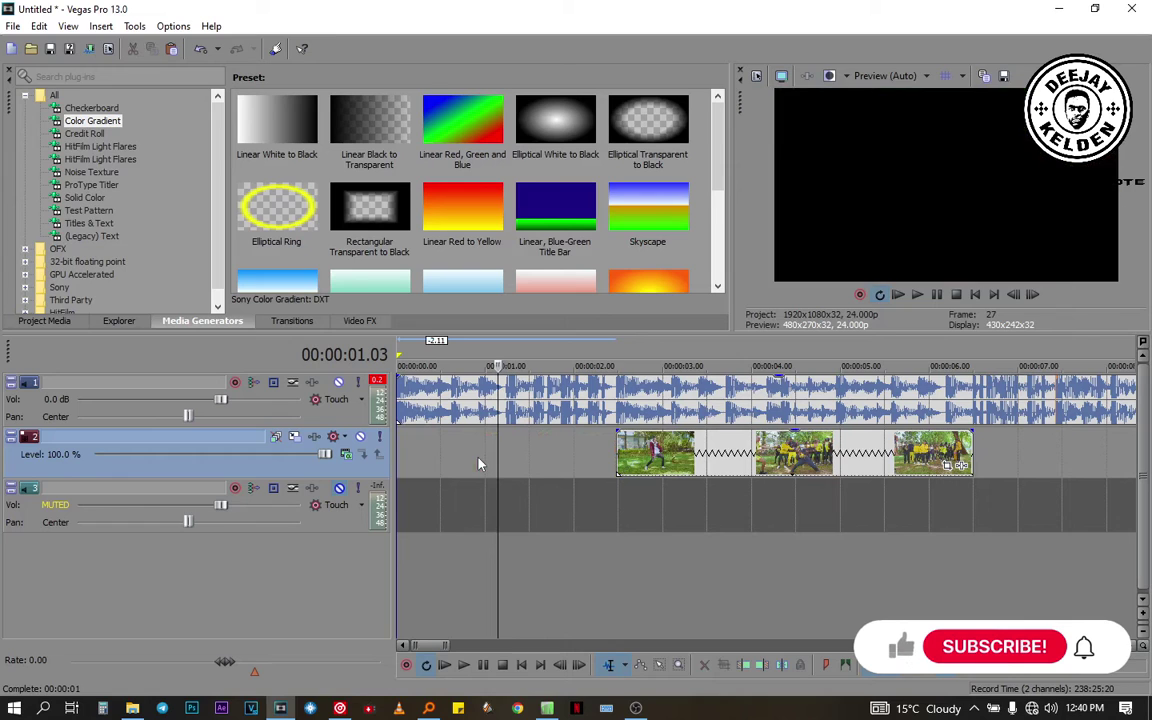
# Copy the music video clip's opening section up to 00:00:03.00, keep the original clip whole, and paste the copy at 00:00:00.00
pyautogui.click(668, 463)
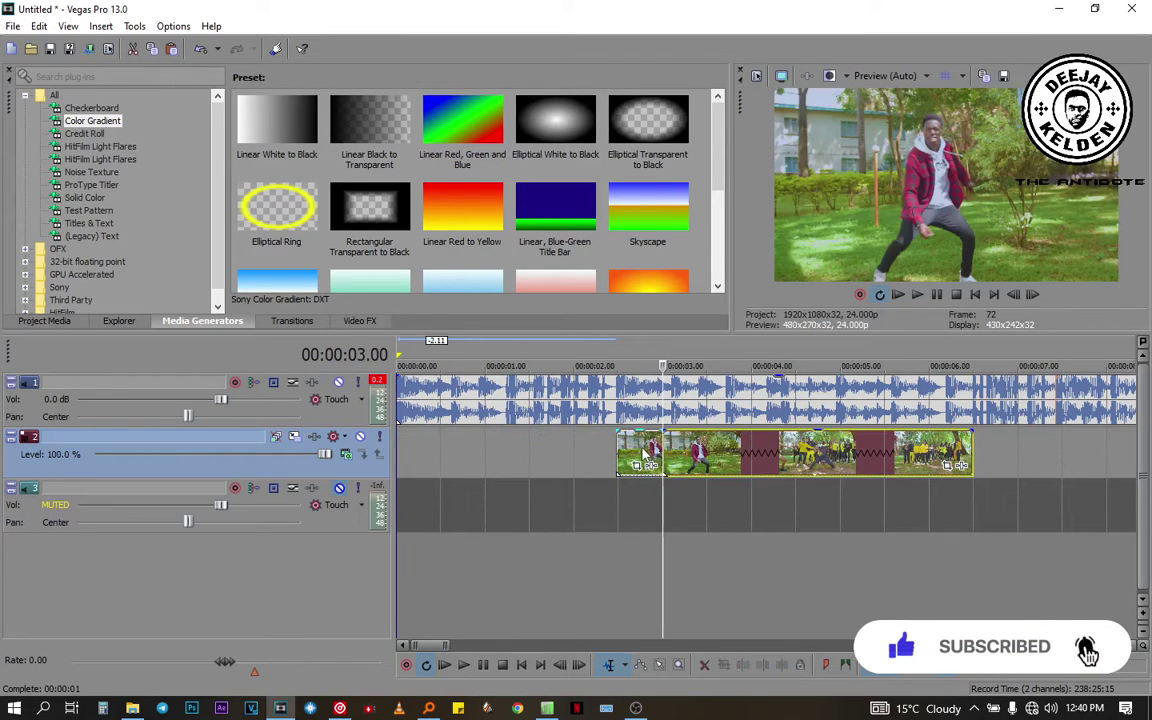
pyautogui.click(642, 455)
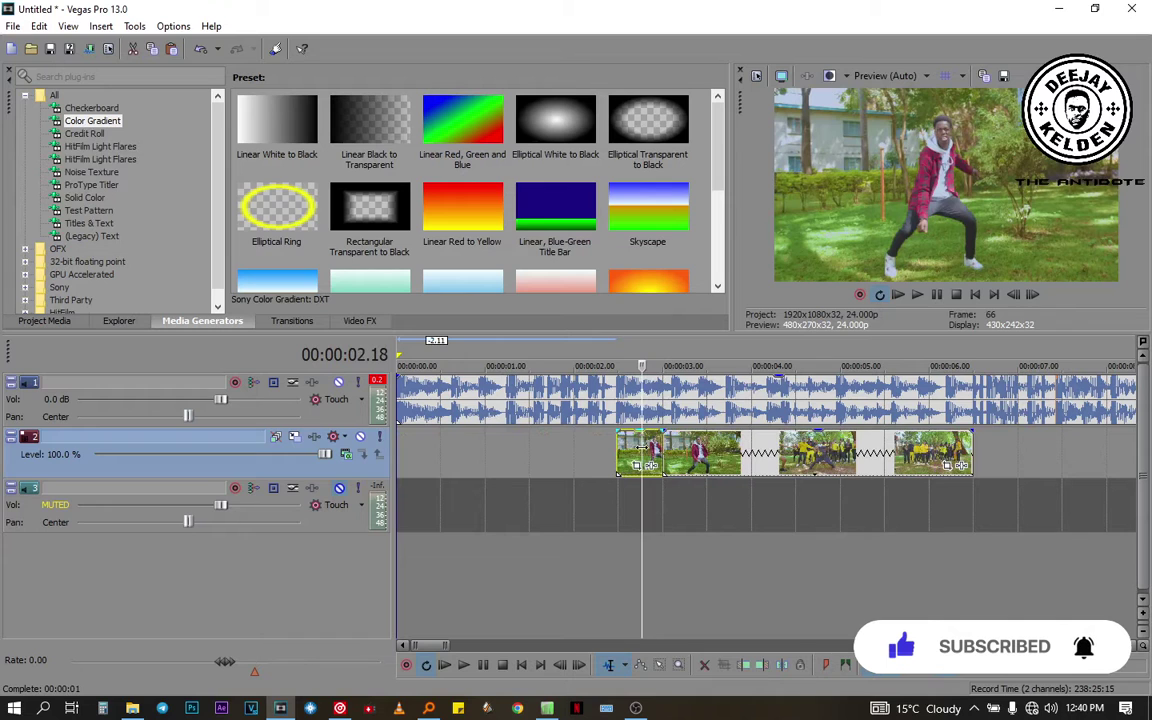
pyautogui.click(640, 446)
pyautogui.click(404, 462)
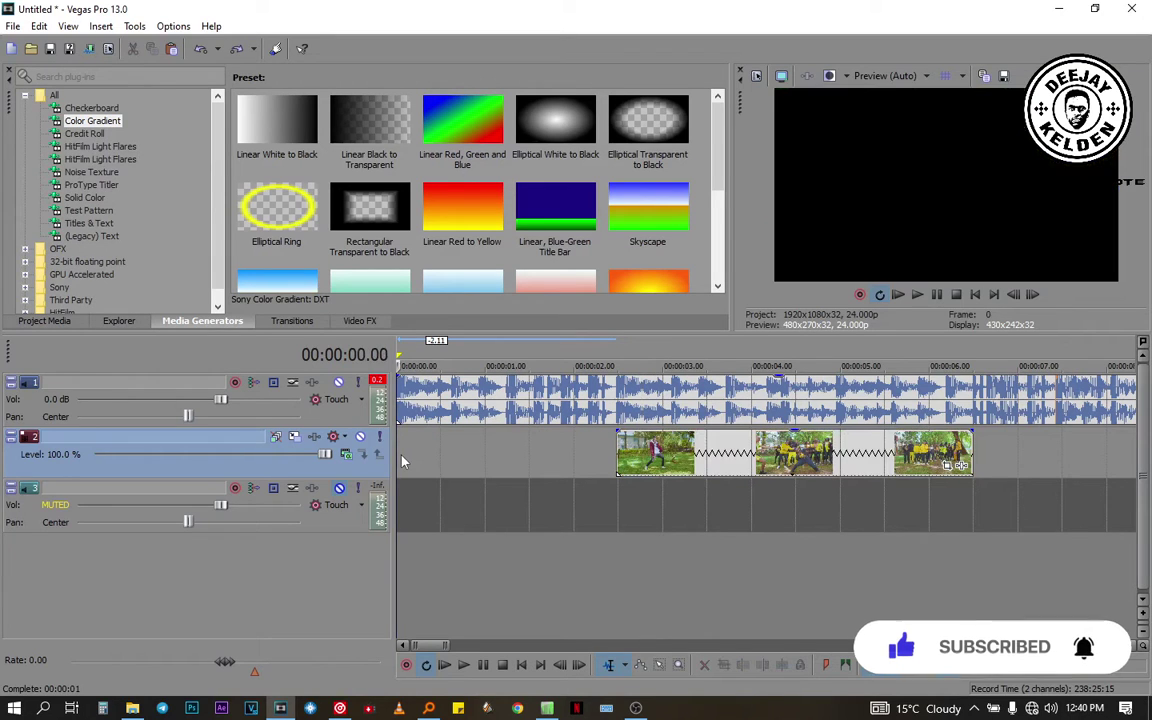
pyautogui.hotkey('ctrl', 'v')
# Extend the end of the pasted opening clip to about 00:00:01.05, and play on from there
pyautogui.moveTo(425, 452); pyautogui.dragTo(465, 455)
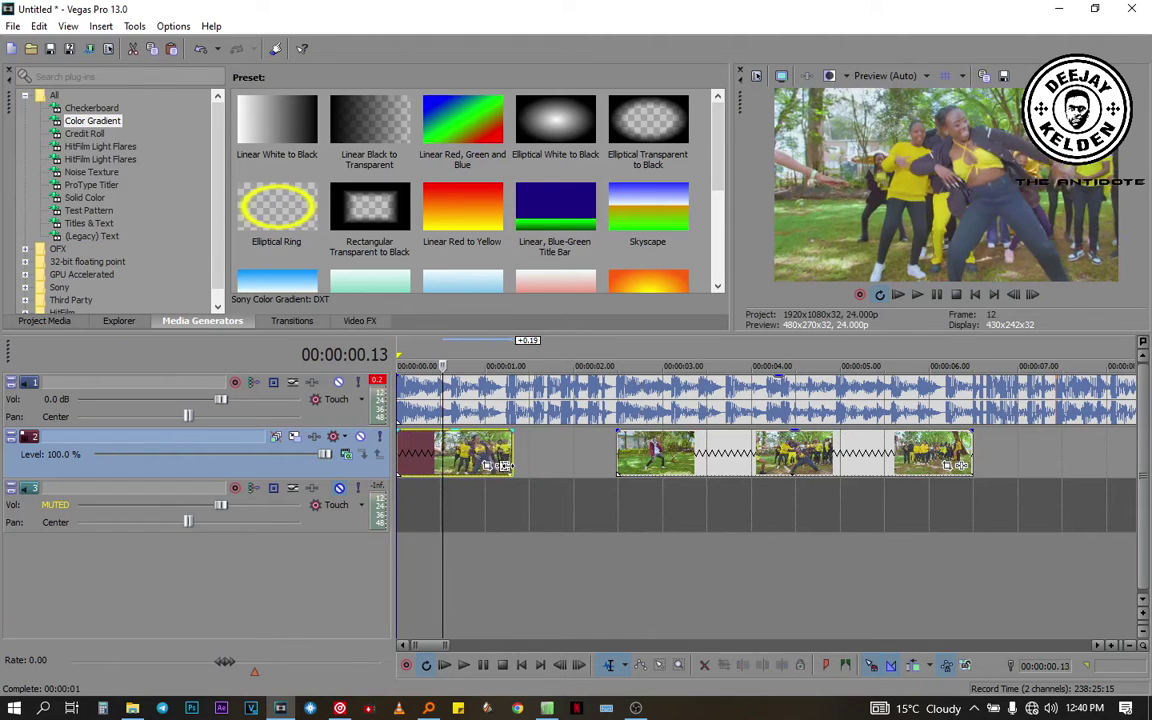
pyautogui.hotkey('ctrl', 'z')
pyautogui.click(531, 482)
pyautogui.press('space')
pyautogui.press('space')
pyautogui.click(506, 522)
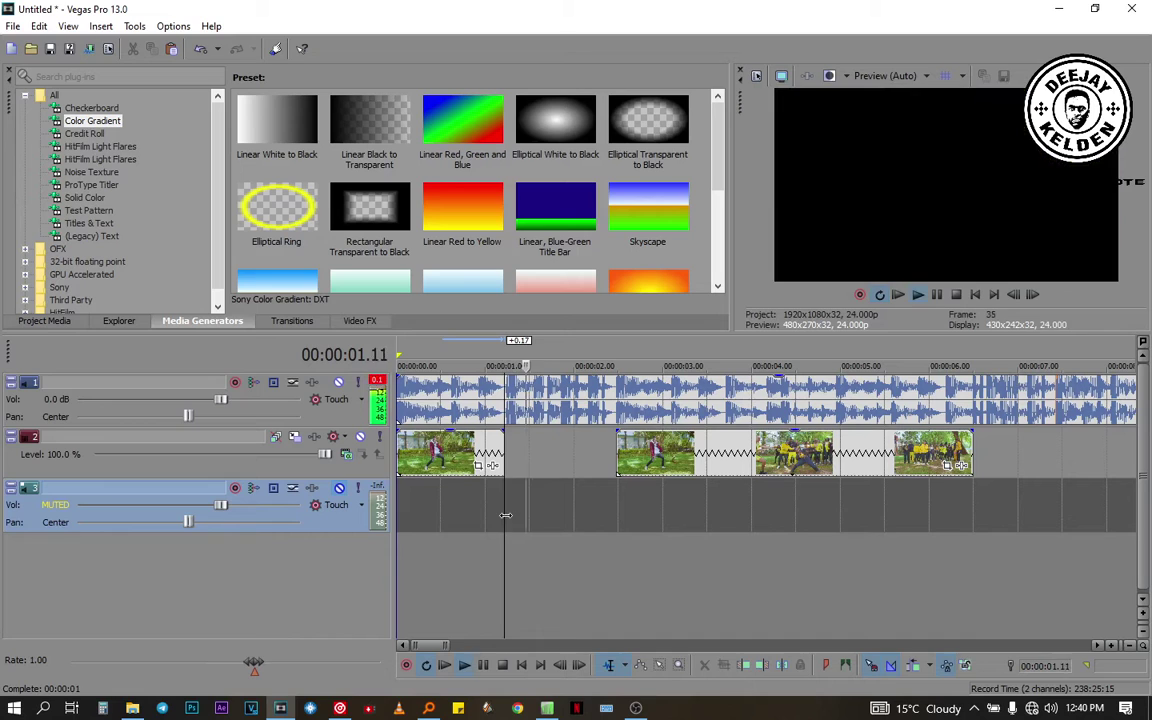
# Extend the opening clip further so its end lines up exactly with the audio beat at 00:00:01.13
pyautogui.moveTo(504, 460); pyautogui.dragTo(527, 459)
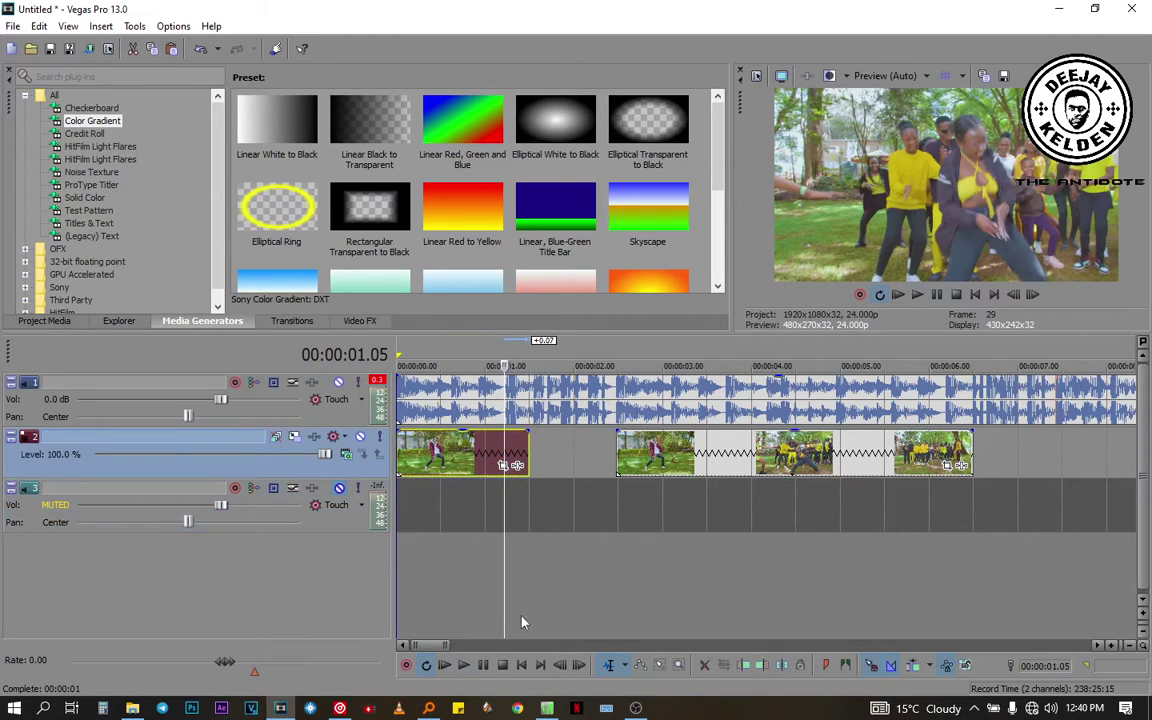
pyautogui.click(576, 520)
pyautogui.scroll(5, 576, 518)
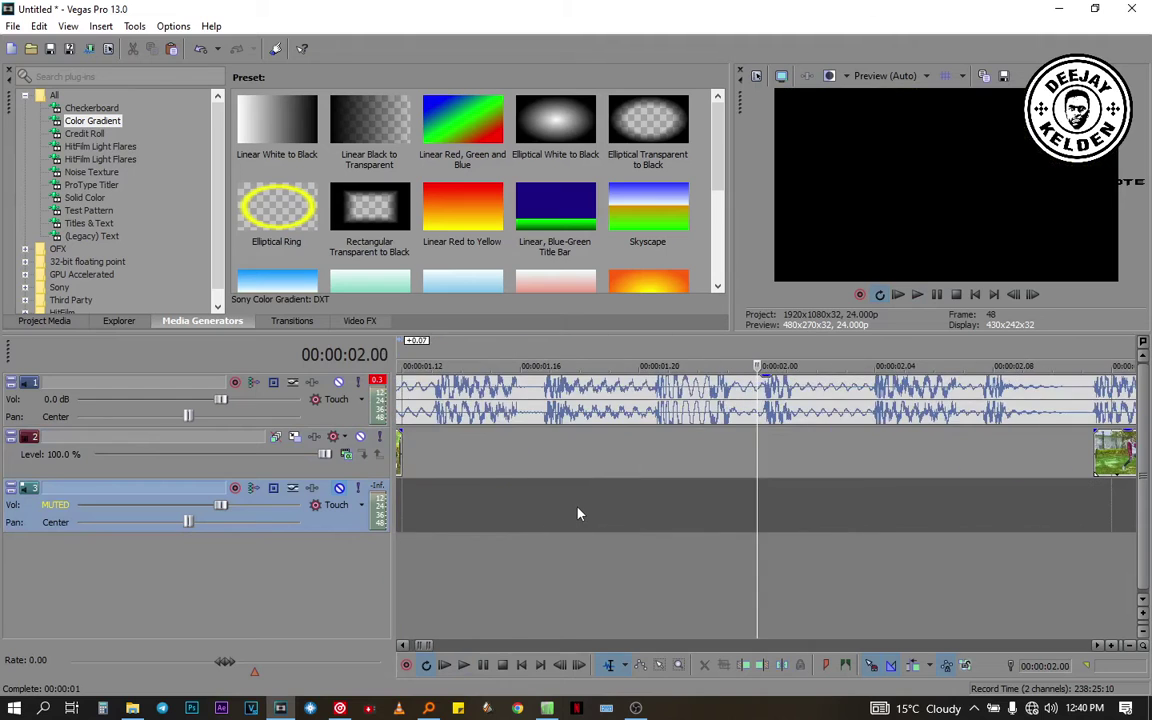
pyautogui.click(545, 457)
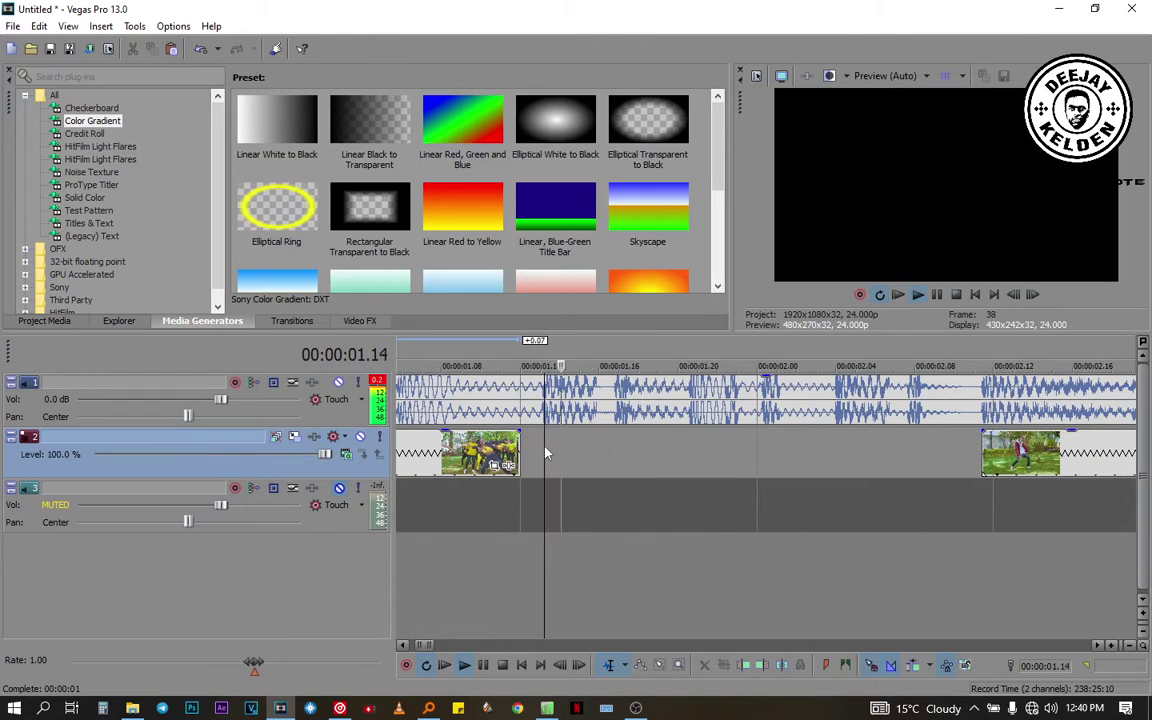
pyautogui.moveTo(517, 455); pyautogui.dragTo(543, 456)
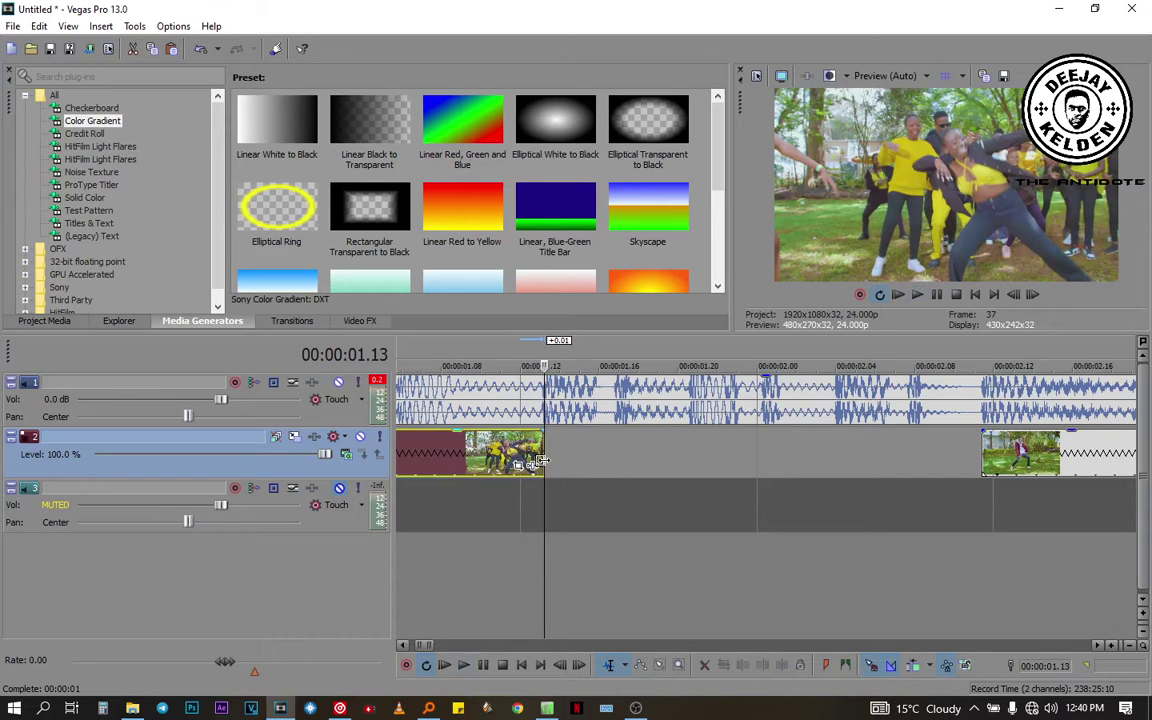
pyautogui.scroll(4, 553, 467)
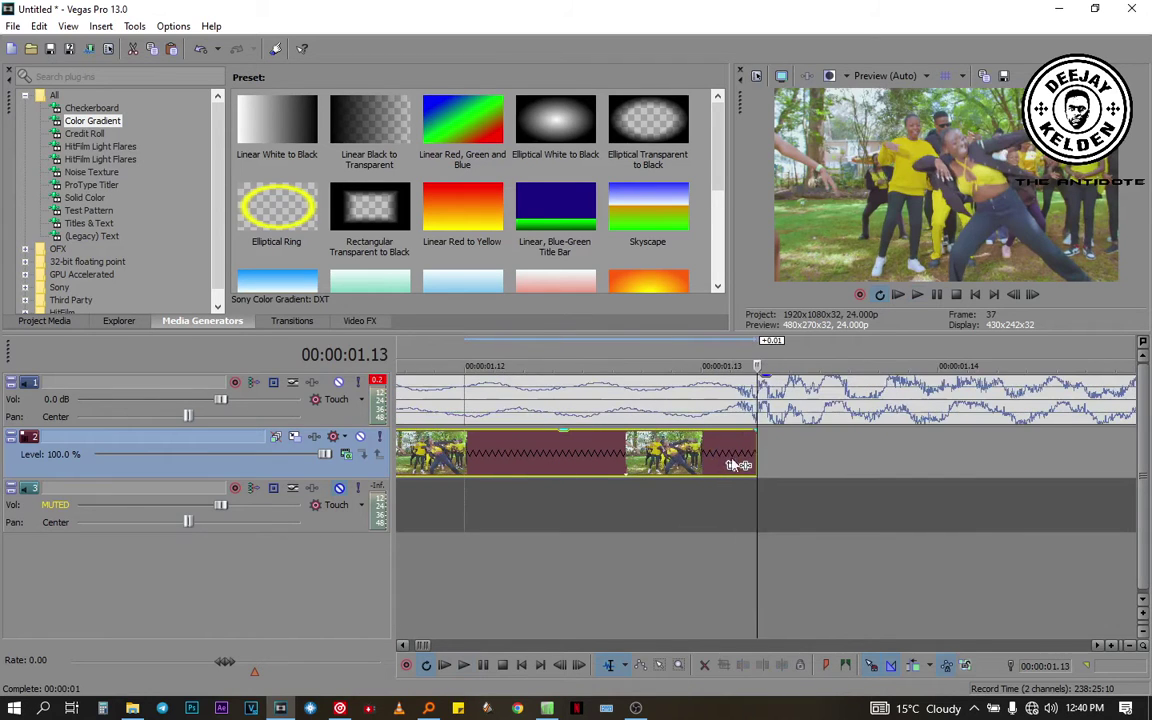
pyautogui.moveTo(751, 455); pyautogui.dragTo(738, 443)
pyautogui.scroll(-5, 757, 492)
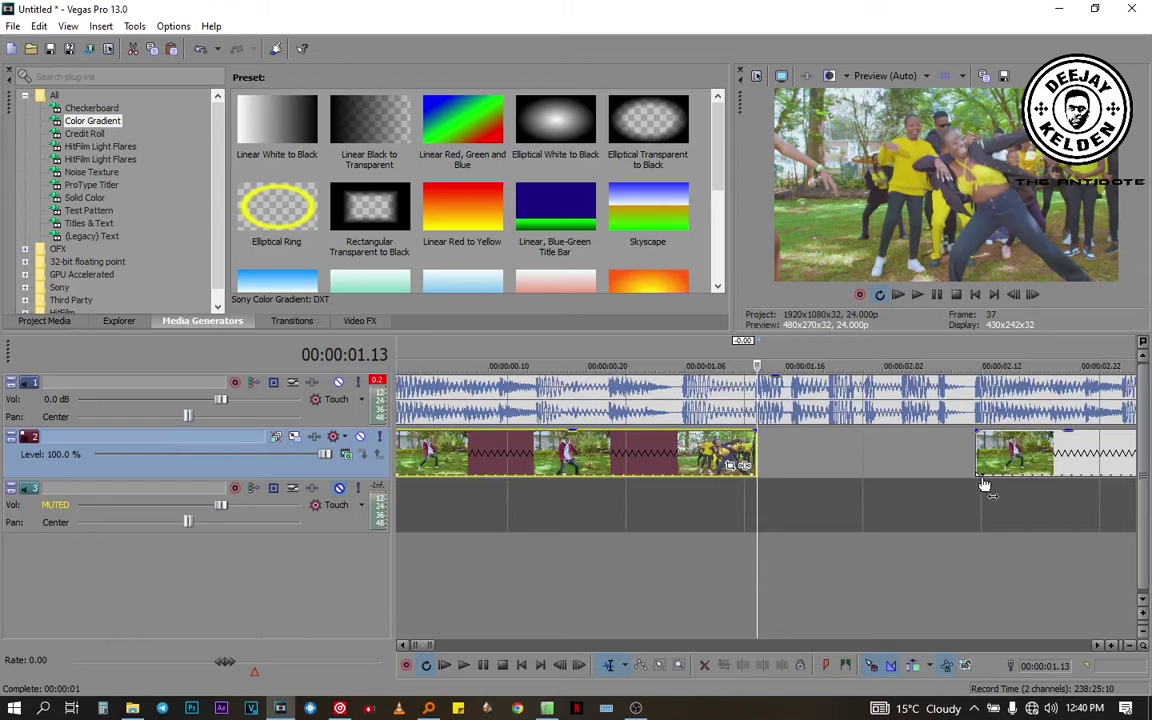
# Examine the first frames of the second music video clip from 00:00:02.11 to about 00:00:02.14
pyautogui.click(980, 462)
pyautogui.press('space')
pyautogui.press('space')
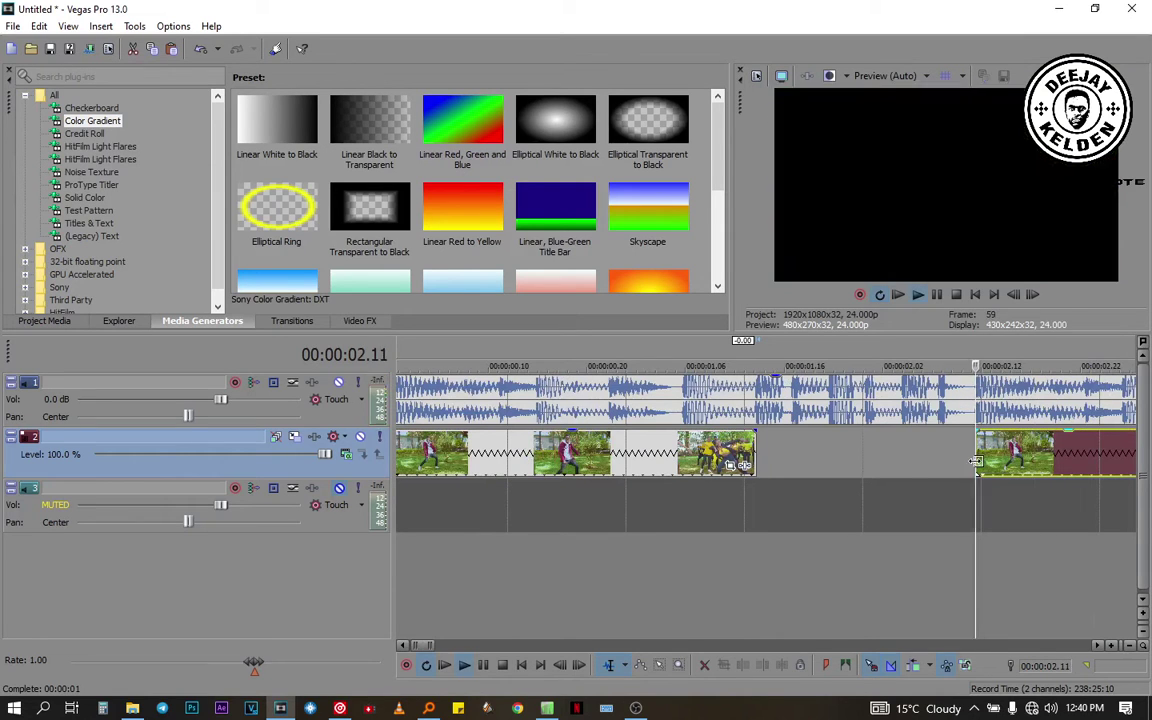
pyautogui.press('Right')
pyautogui.press('Right')
pyautogui.press('Right')
pyautogui.press('Right')
pyautogui.press('Right')
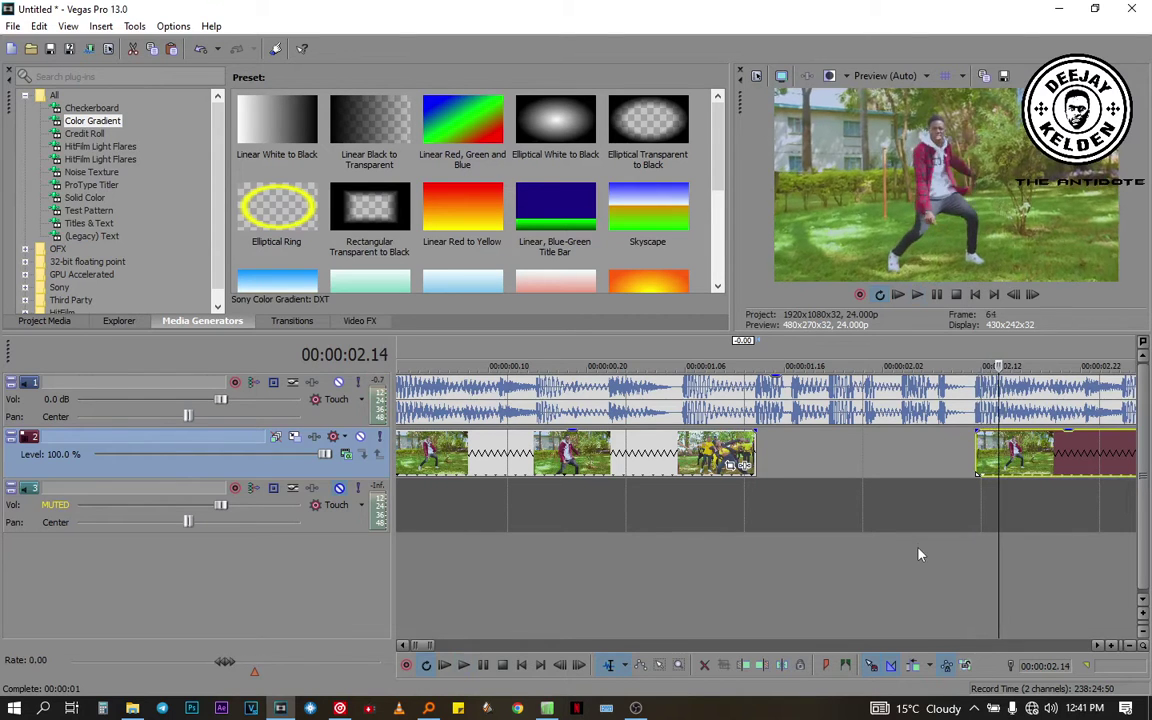
pyautogui.press('Right')
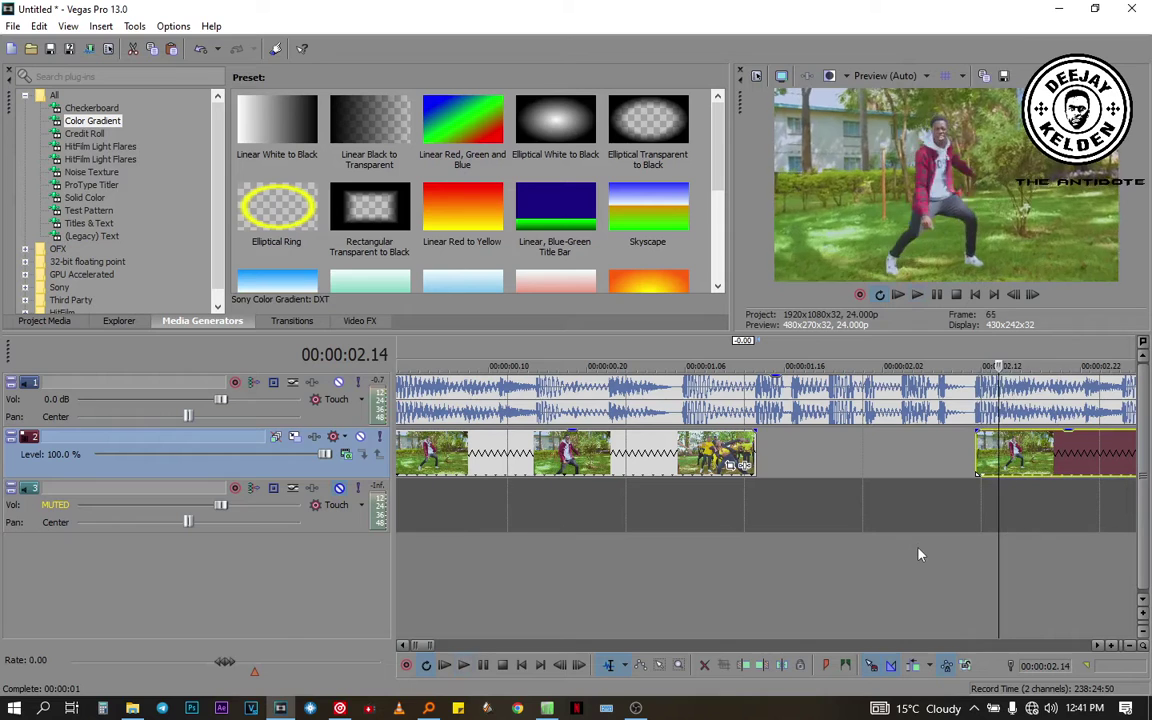
pyautogui.press('space')
pyautogui.press('space')
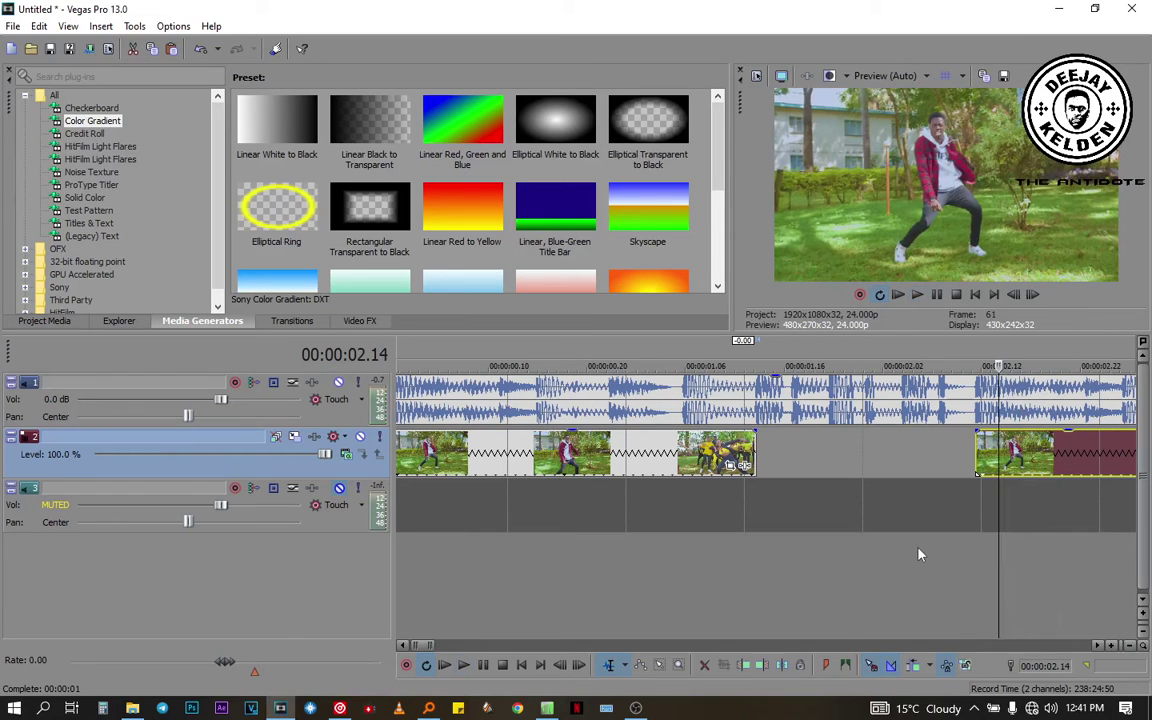
# Play short stretches of the second clip from 00:00:02.11 to find the dance move on the beat
pyautogui.scroll(3, 875, 630)
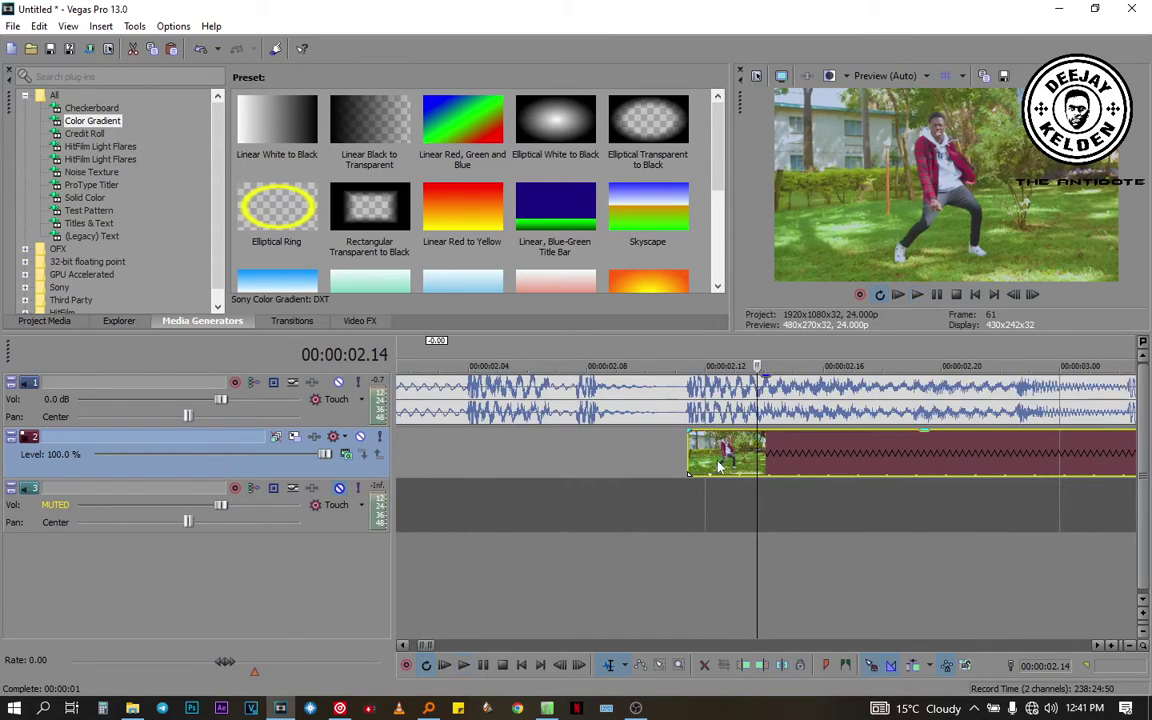
pyautogui.click(690, 446)
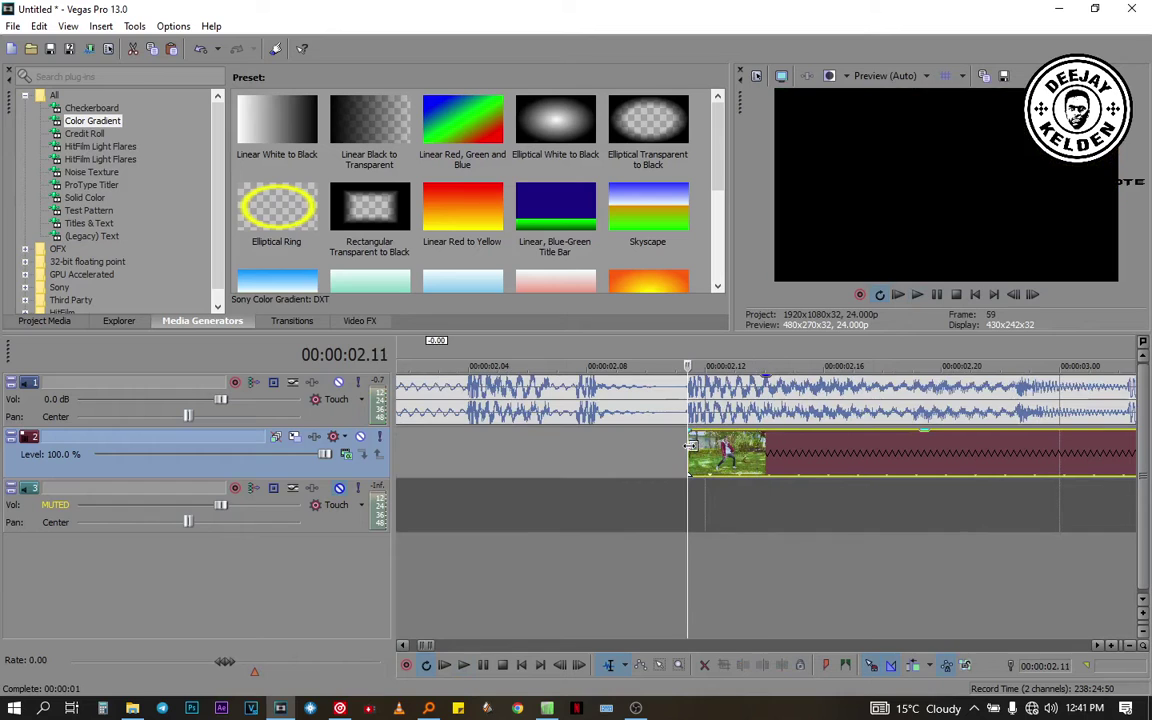
pyautogui.press('space')
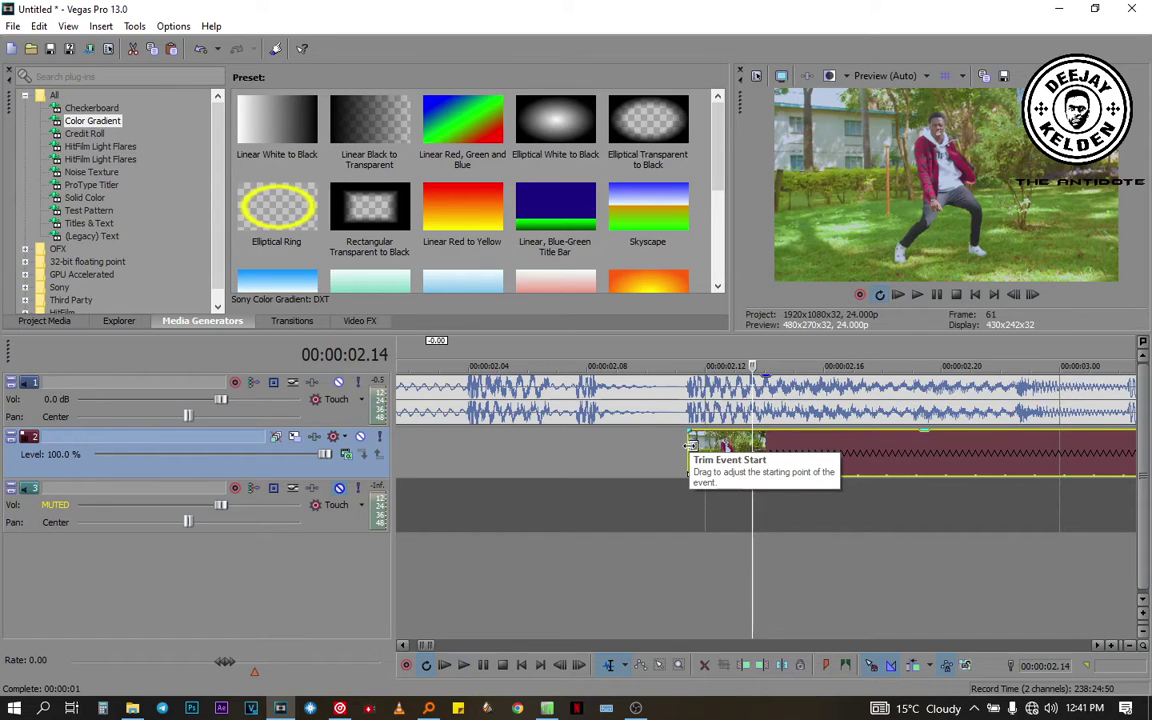
pyautogui.press('space')
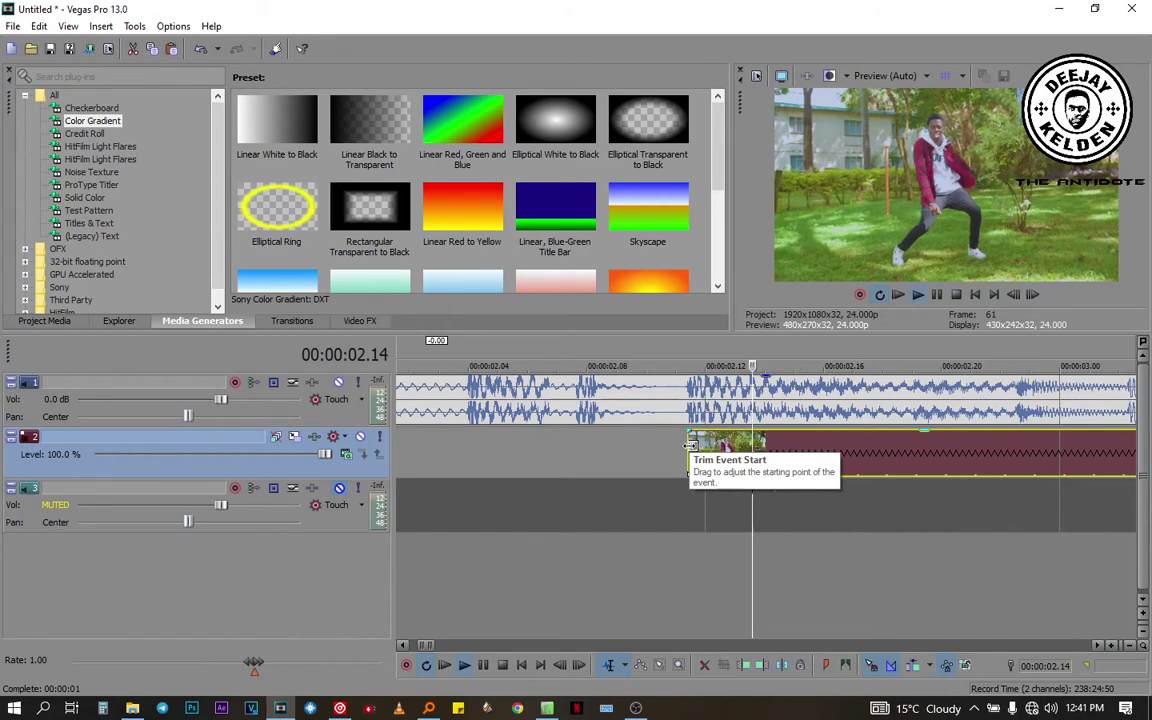
pyautogui.press('space')
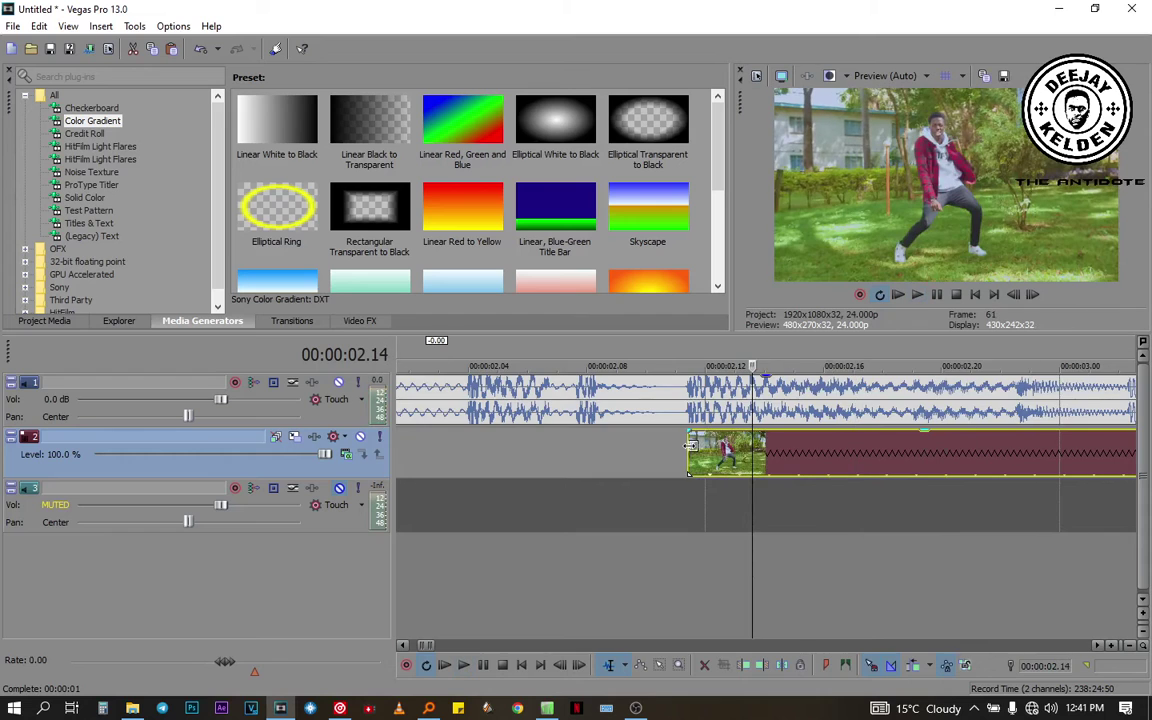
pyautogui.press('space')
pyautogui.press('space')
pyautogui.press('space')
pyautogui.press('space')
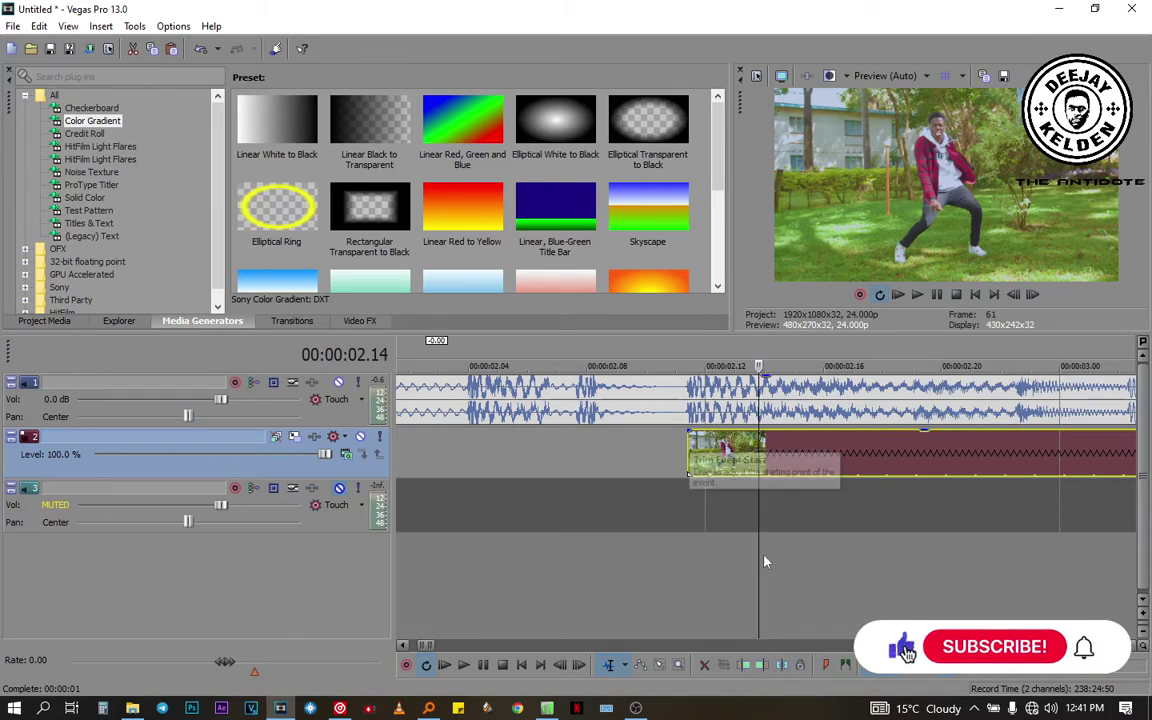
# Copy the second clip's short section from 00:00:02.14 to 00:00:02.15, keep the original clip whole, and paste the copy at 00:00:01.13
pyautogui.click(783, 455)
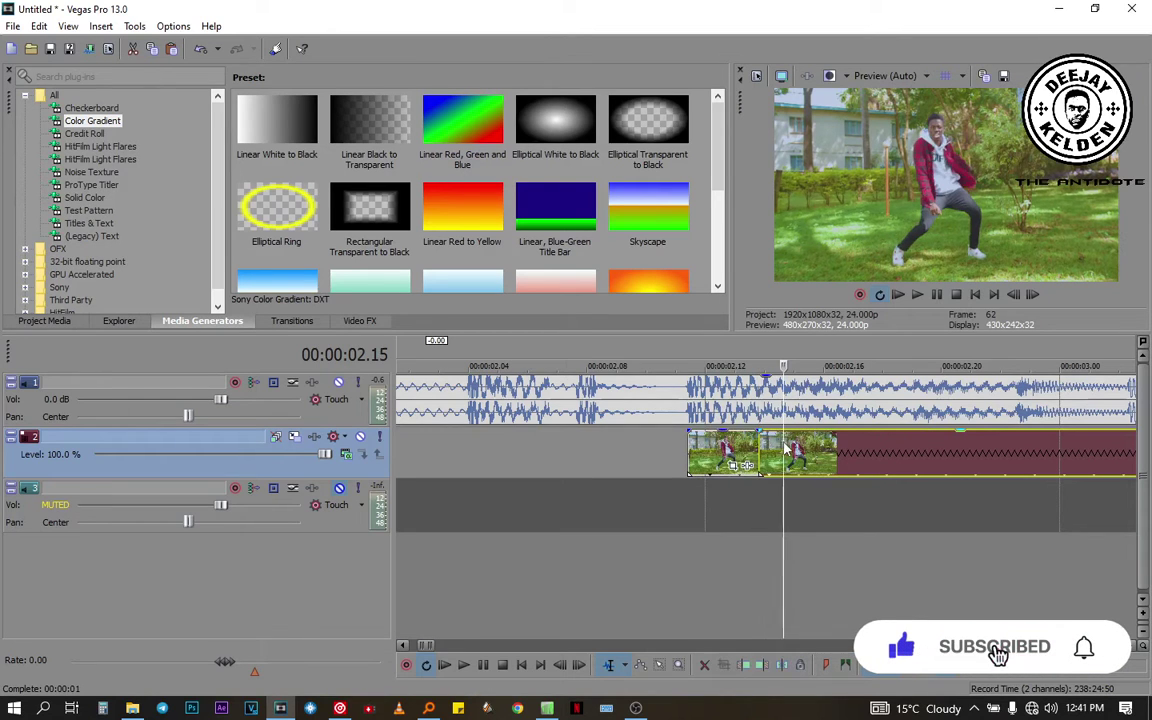
pyautogui.click(769, 450)
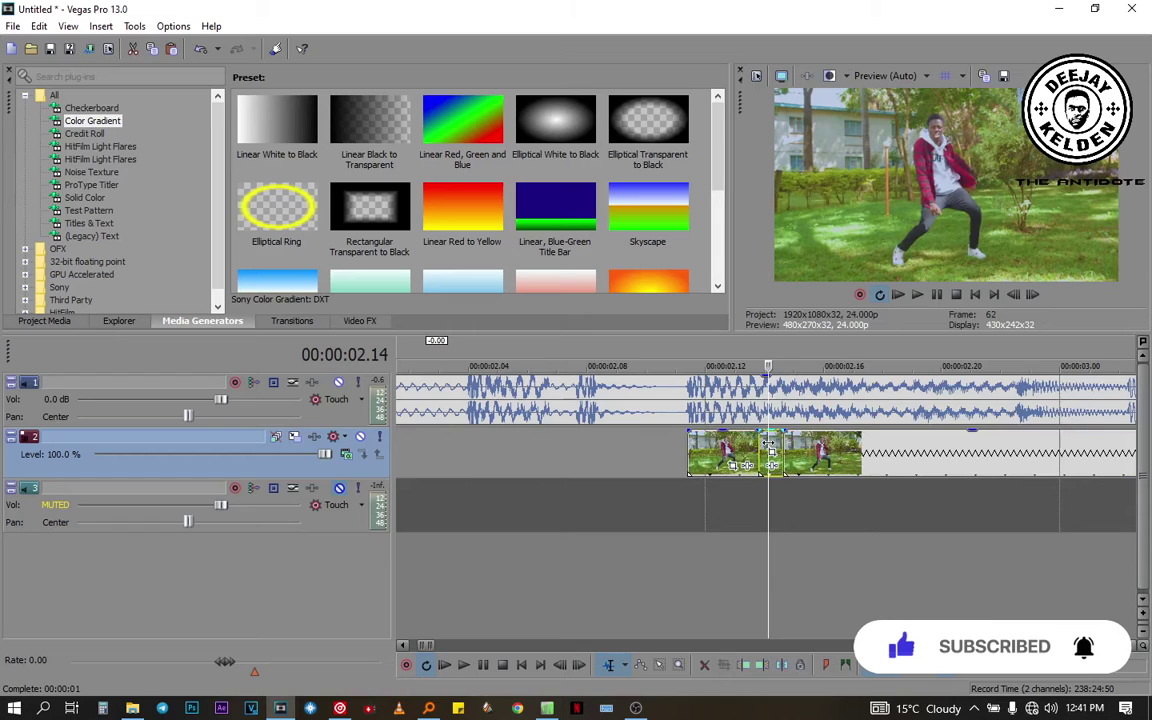
pyautogui.click(770, 450)
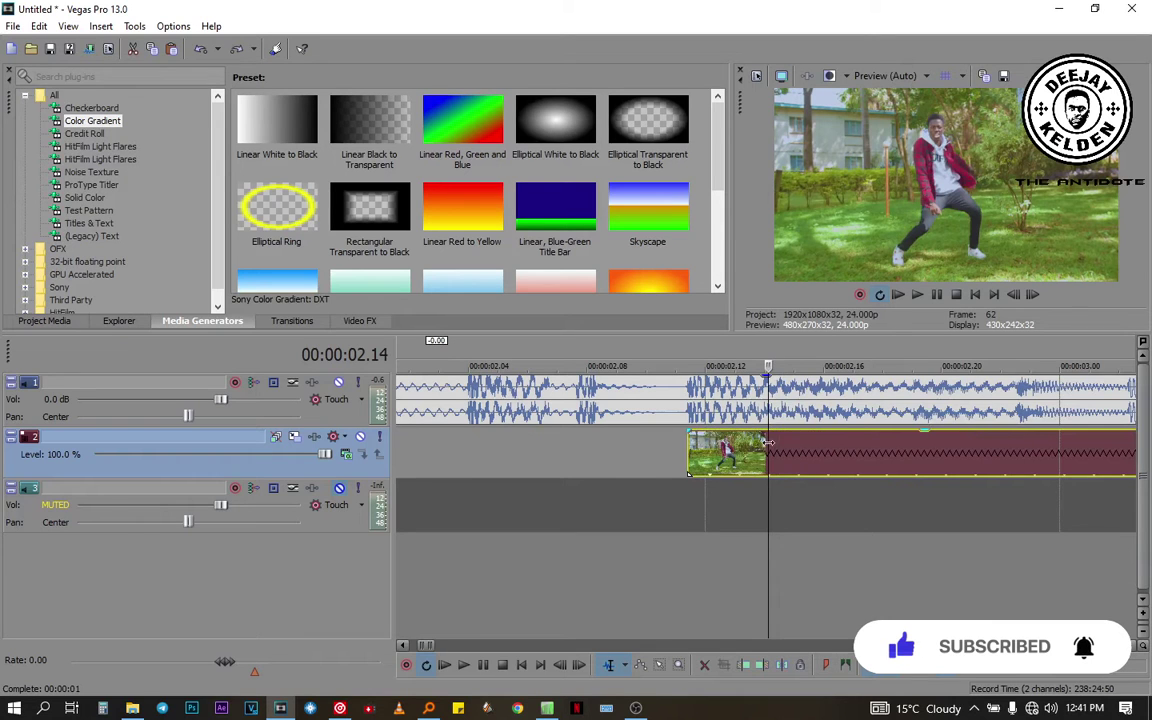
pyautogui.click(404, 646)
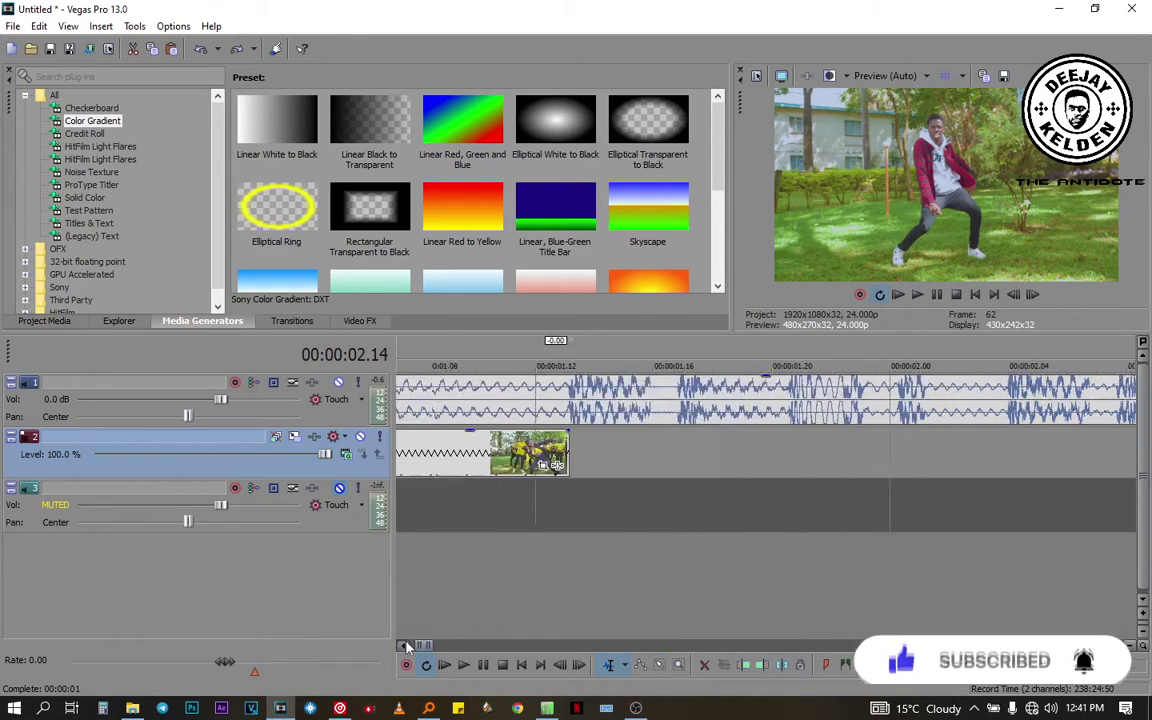
pyautogui.click(683, 456)
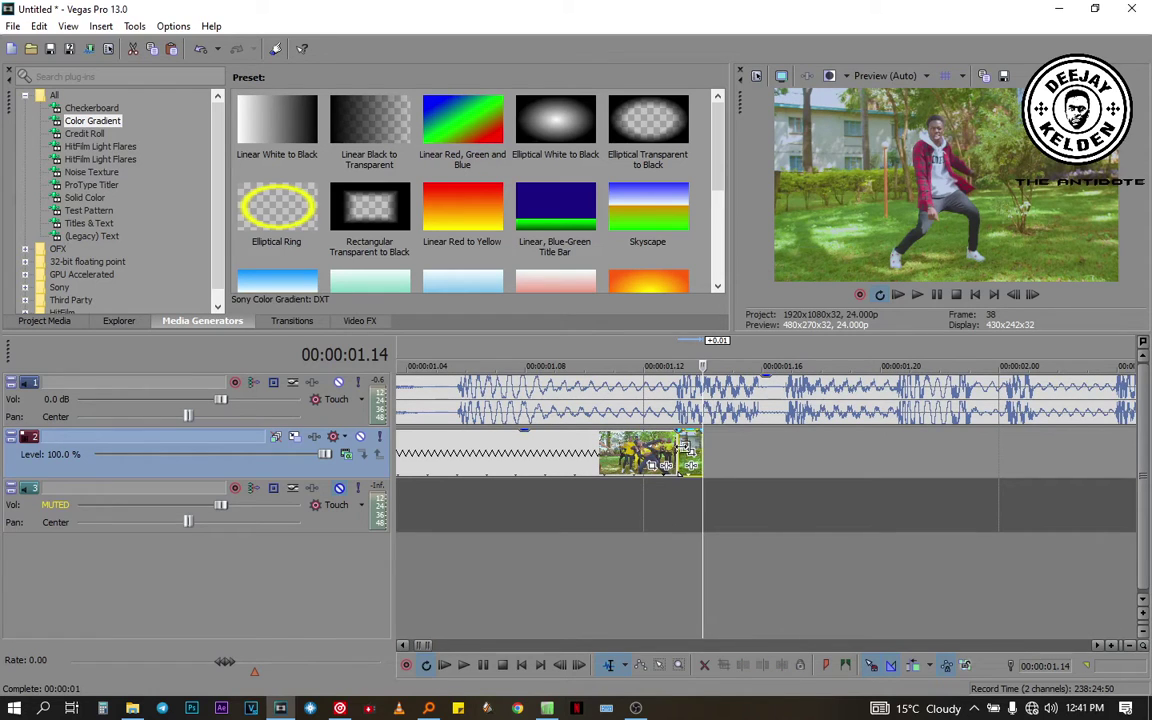
# Play from 00:00:01.13, and lengthen the short pasted clip by about 3 frames to reach the next audio beat
pyautogui.click(678, 512)
pyautogui.press('space')
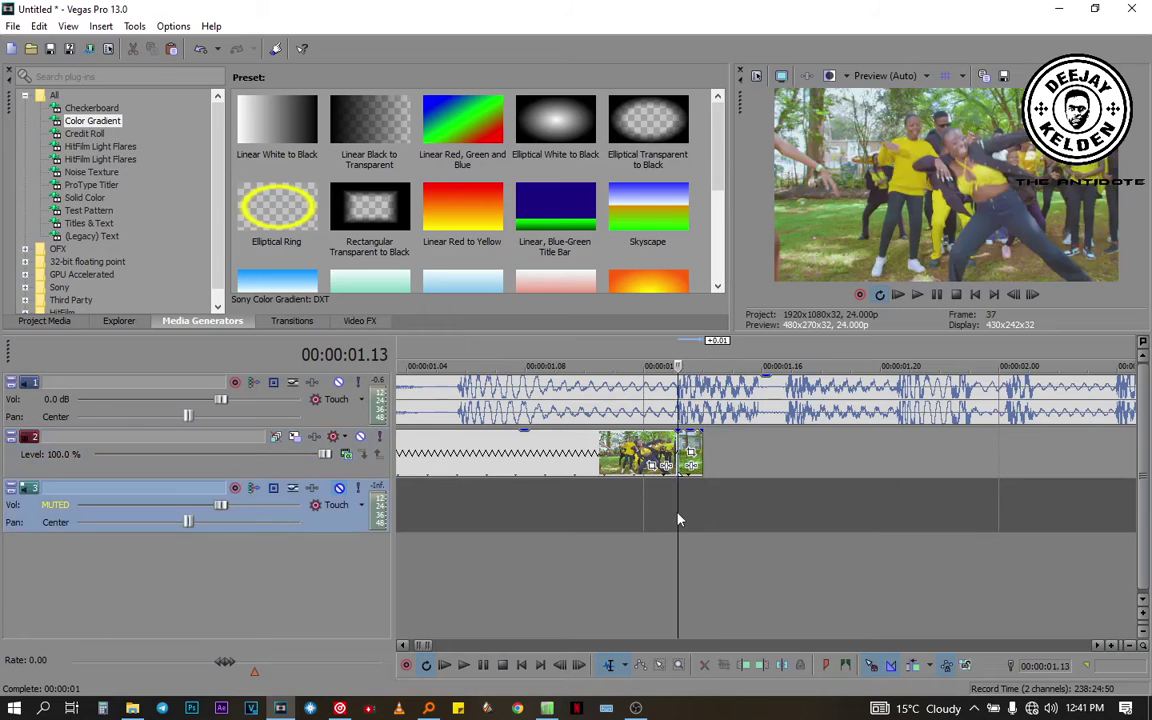
pyautogui.press('space')
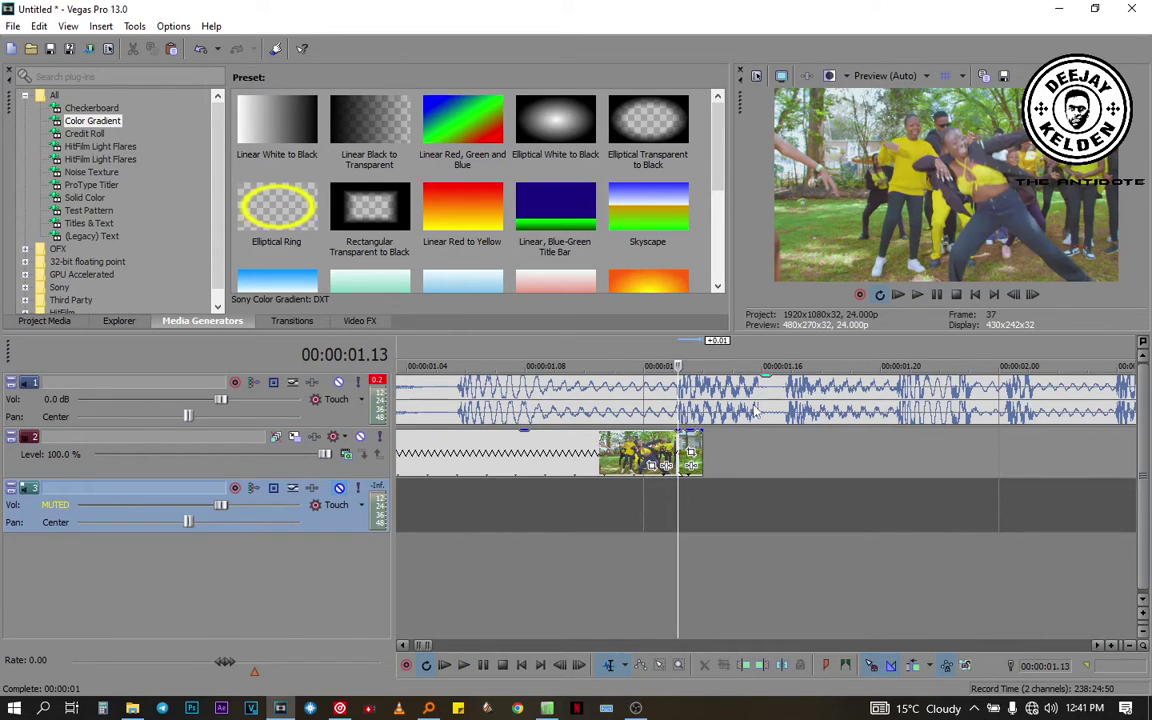
pyautogui.moveTo(697, 447); pyautogui.dragTo(783, 458)
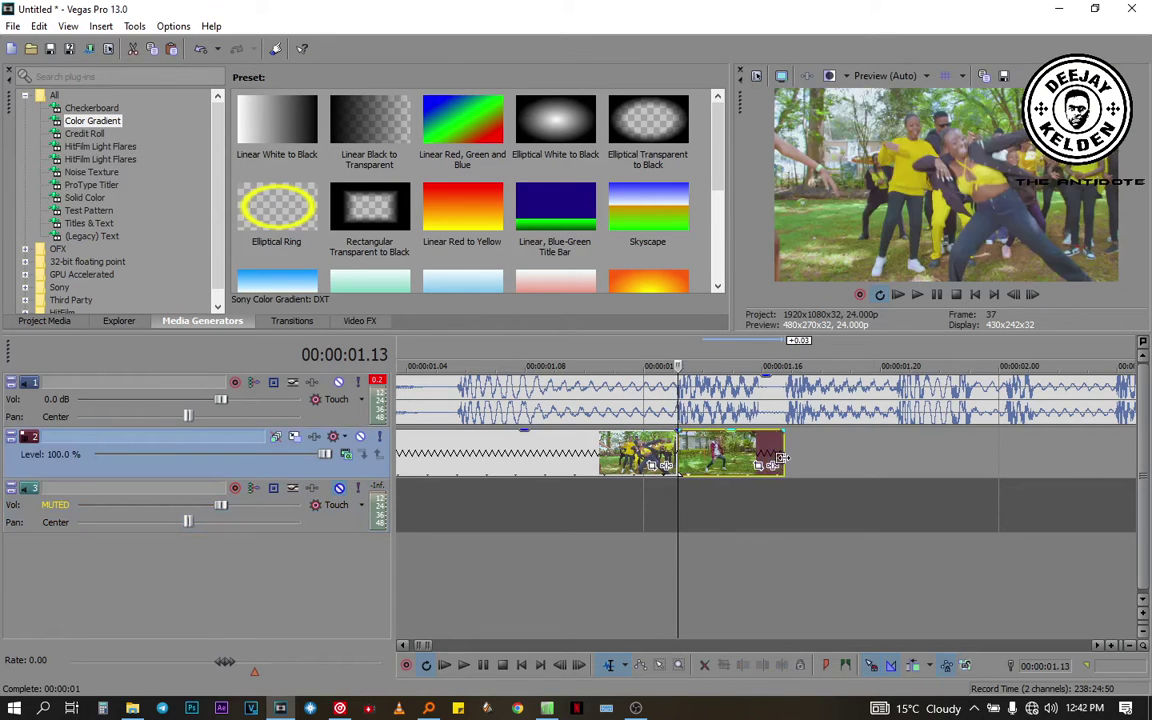
# Place a copy of the short clip directly after it, and extend the copy's end to the beat at about 00:00:01.20
pyautogui.click(719, 451)
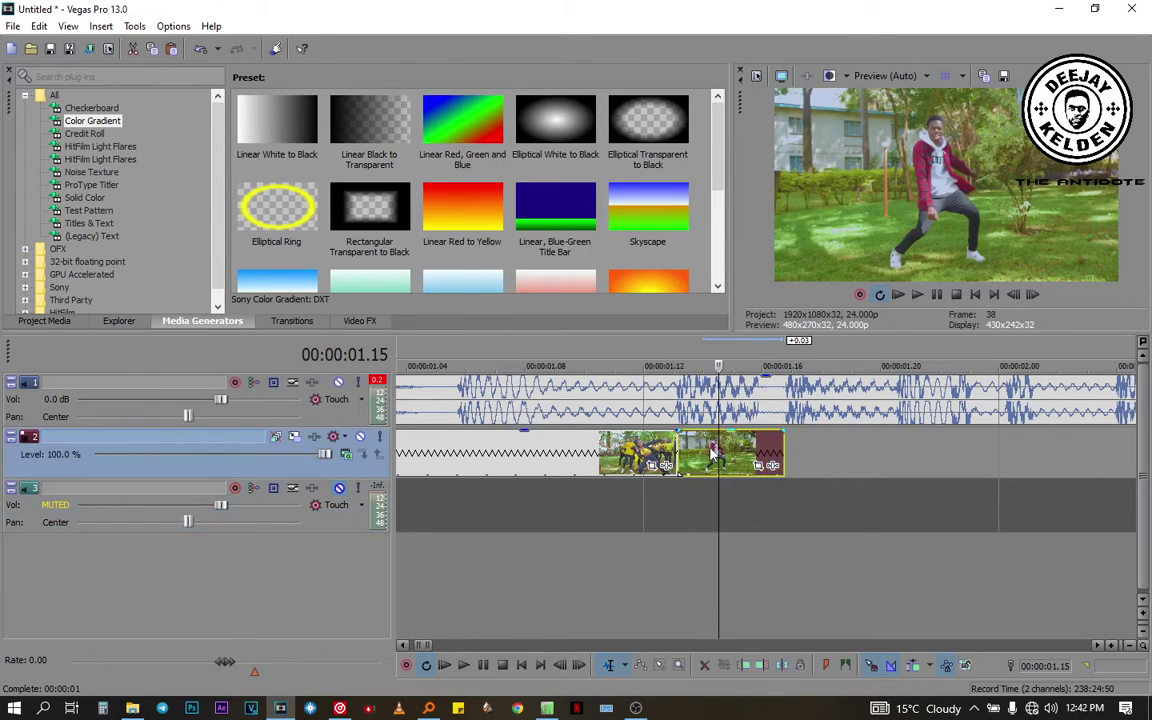
pyautogui.hotkey('ctrl', 'v')
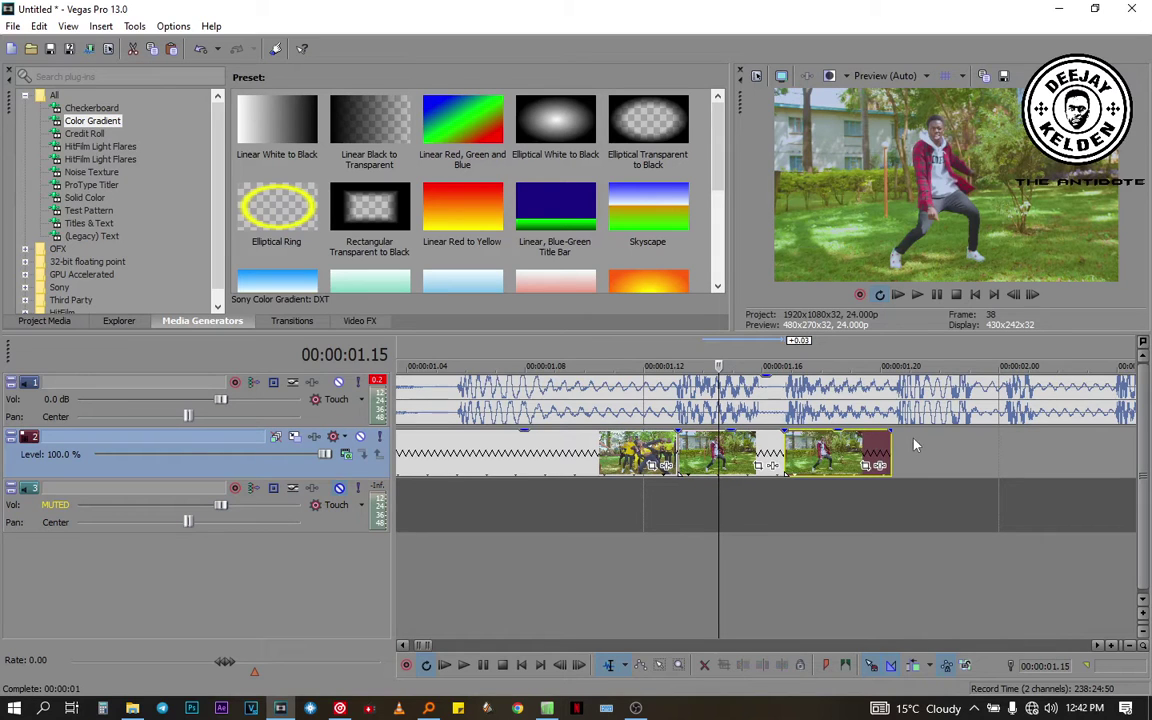
pyautogui.moveTo(893, 447); pyautogui.dragTo(897, 447)
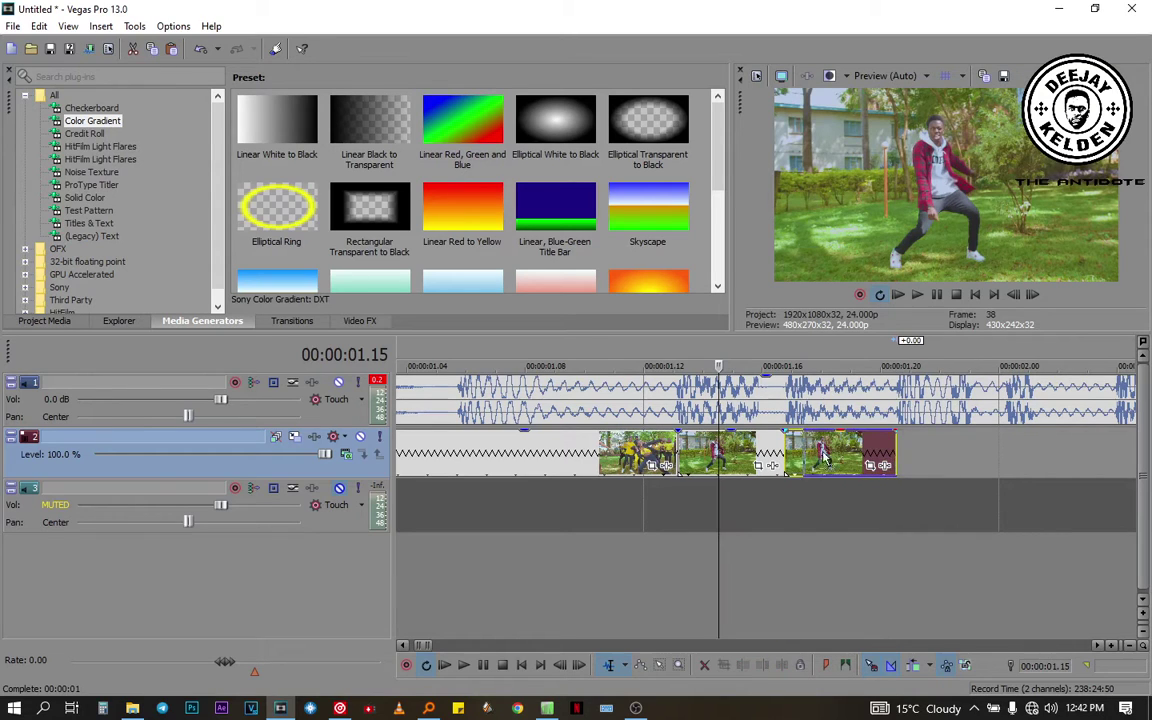
# Add three more consecutive copies of the short clip from 00:00:01.20 to about 00:00:02.04, trimming the first two to about 2 frames each
pyautogui.moveTo(815, 463); pyautogui.dragTo(926, 458)
pyautogui.moveTo(1008, 445); pyautogui.dragTo(950, 450)
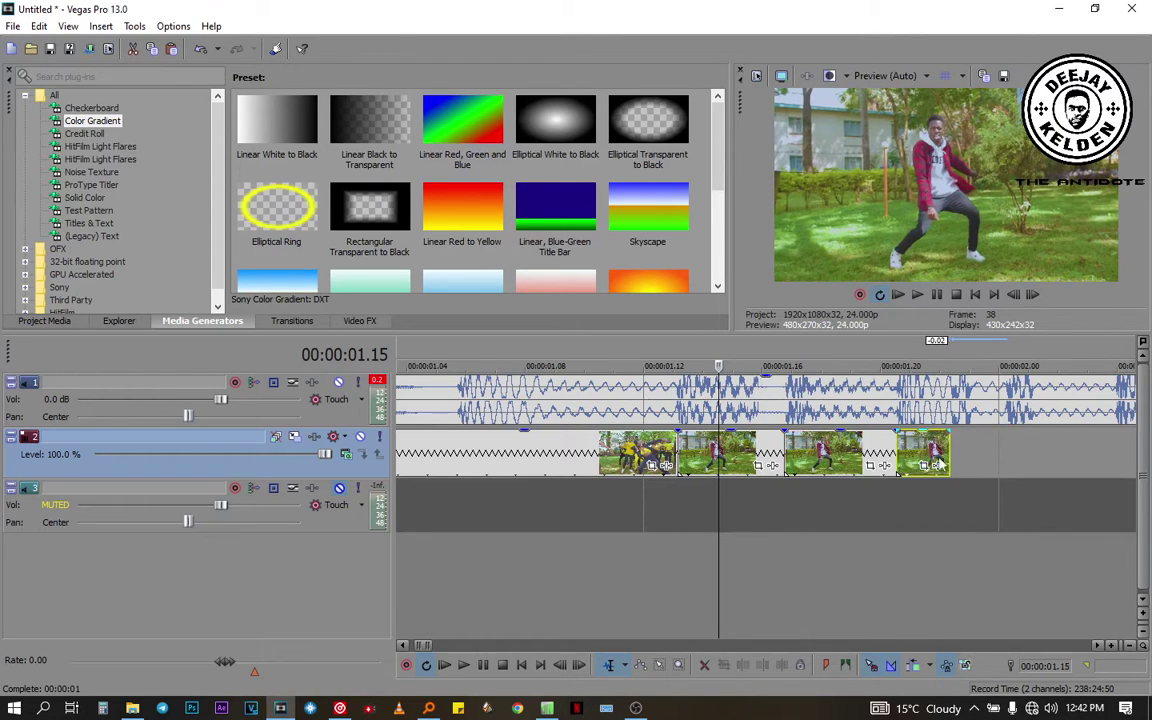
pyautogui.moveTo(950, 445); pyautogui.dragTo(1003, 441)
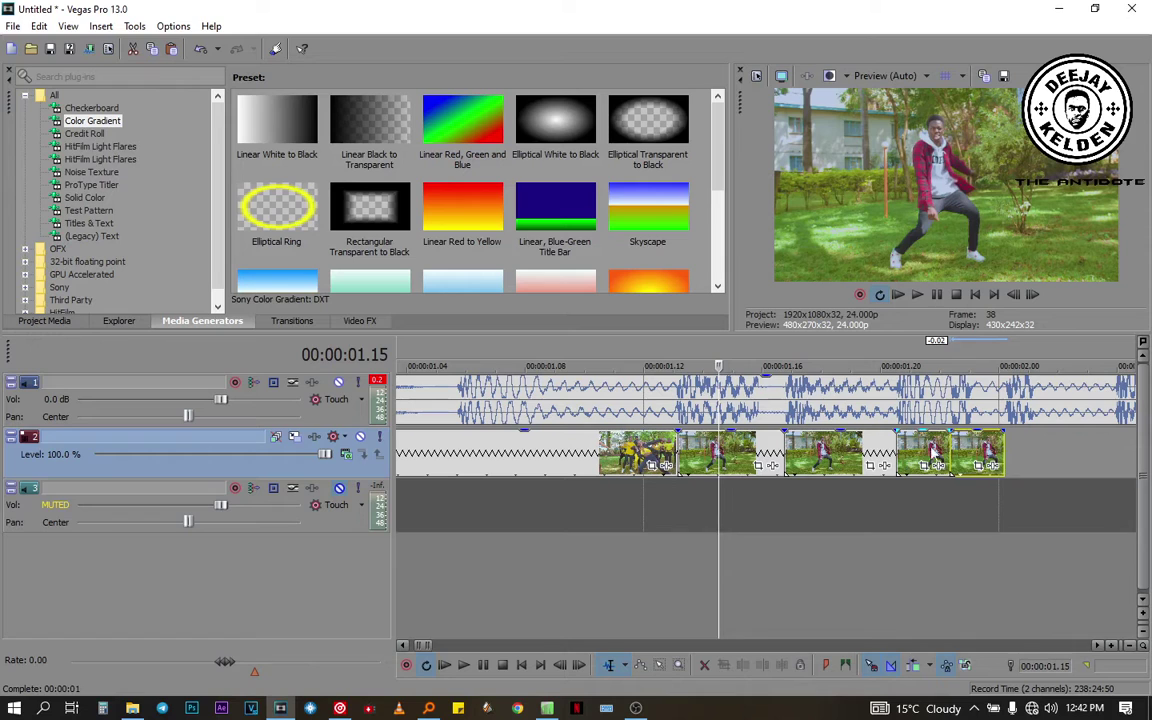
pyautogui.moveTo(1000, 457); pyautogui.dragTo(1099, 628)
pyautogui.hscroll(3, 1097, 647)
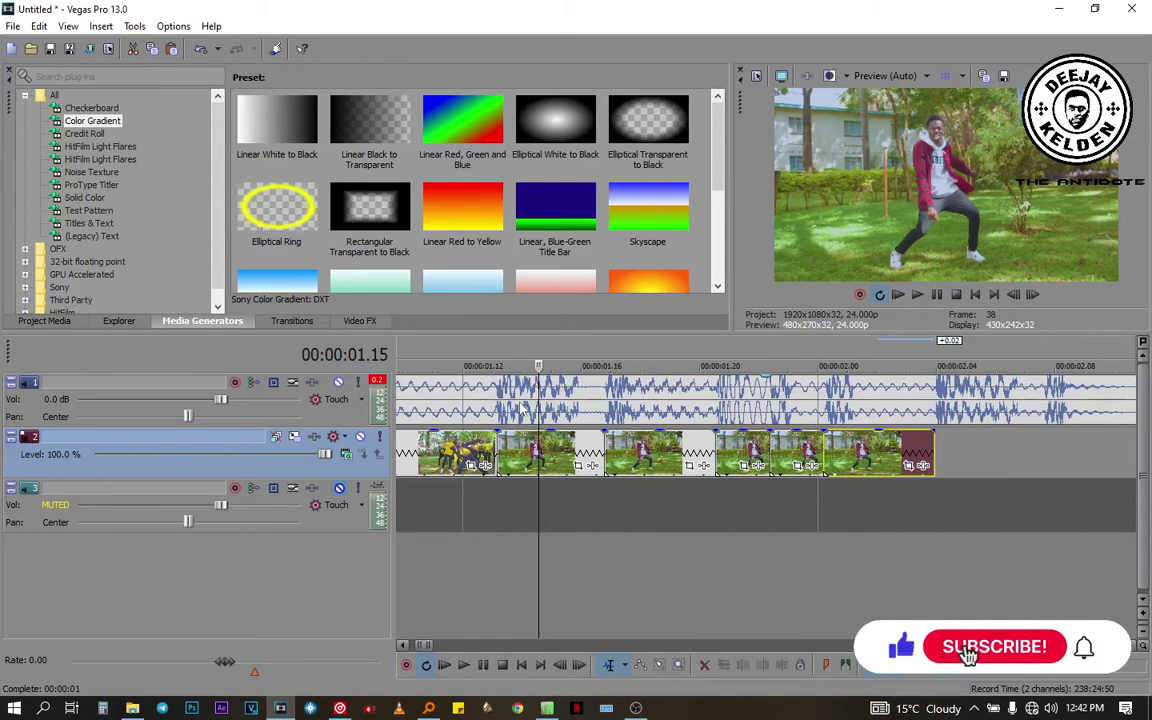
# Switch to Sony ACID Pro to examine the short audio cuts between 1.3.000 and 2.1.000, and return to Vegas Pro
pyautogui.click(547, 708)
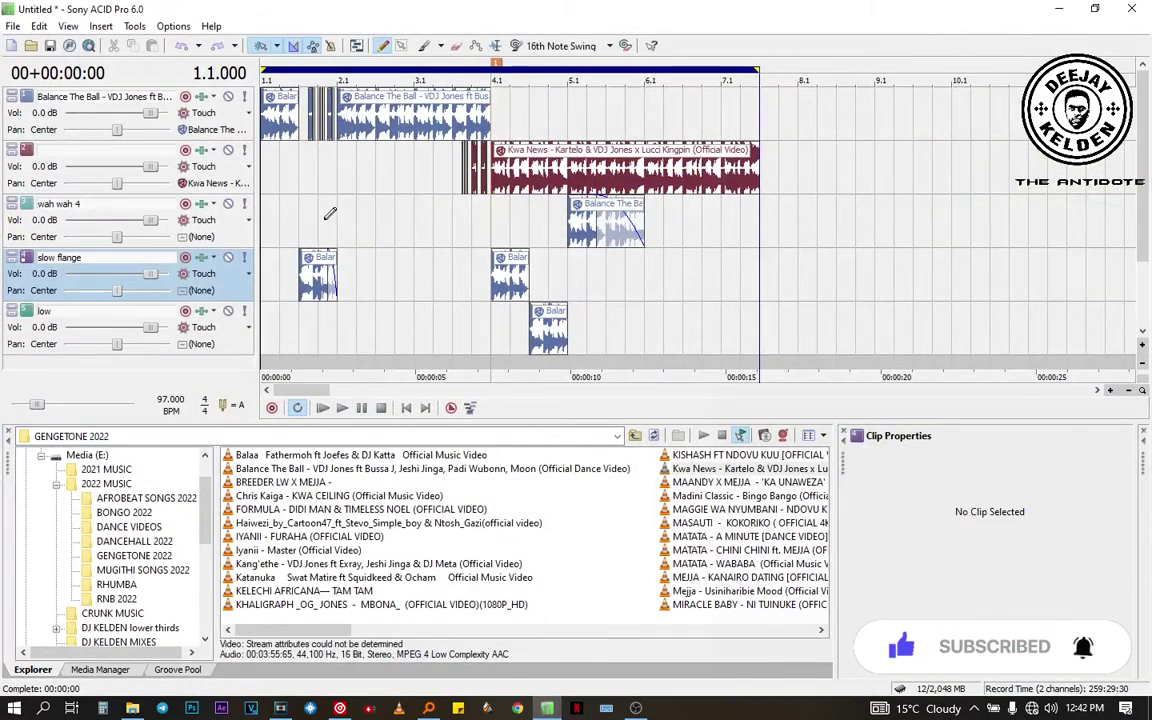
pyautogui.click(318, 220)
pyautogui.scroll(5, 318, 220)
pyautogui.scroll(2, 318, 220)
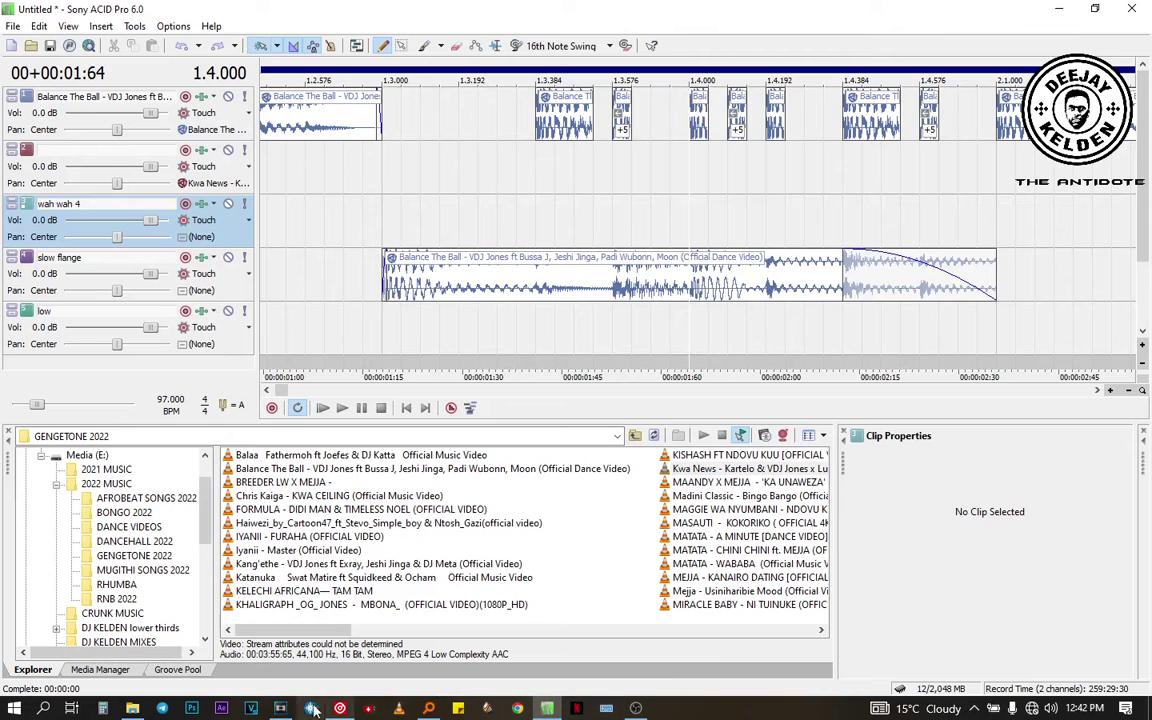
pyautogui.click(281, 708)
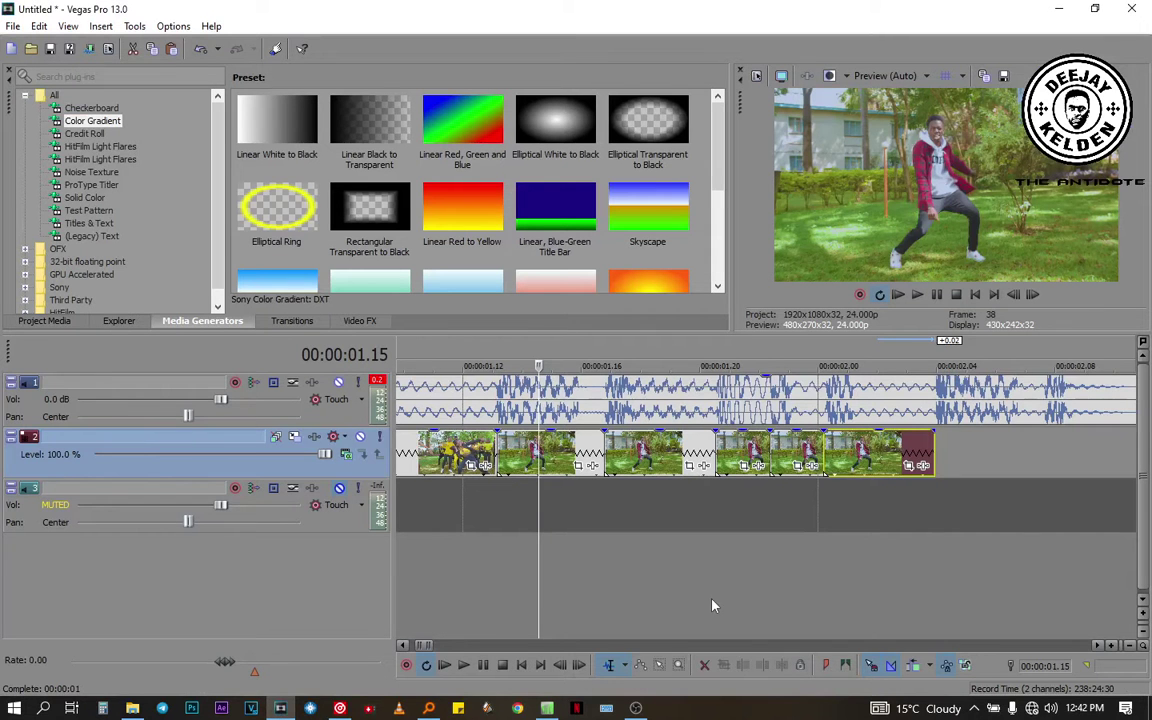
# Reverse the short clips at 00:00:01.18 and 00:00:01.23, checking the audio edits in ACID Pro in between
pyautogui.rightClick(637, 461)
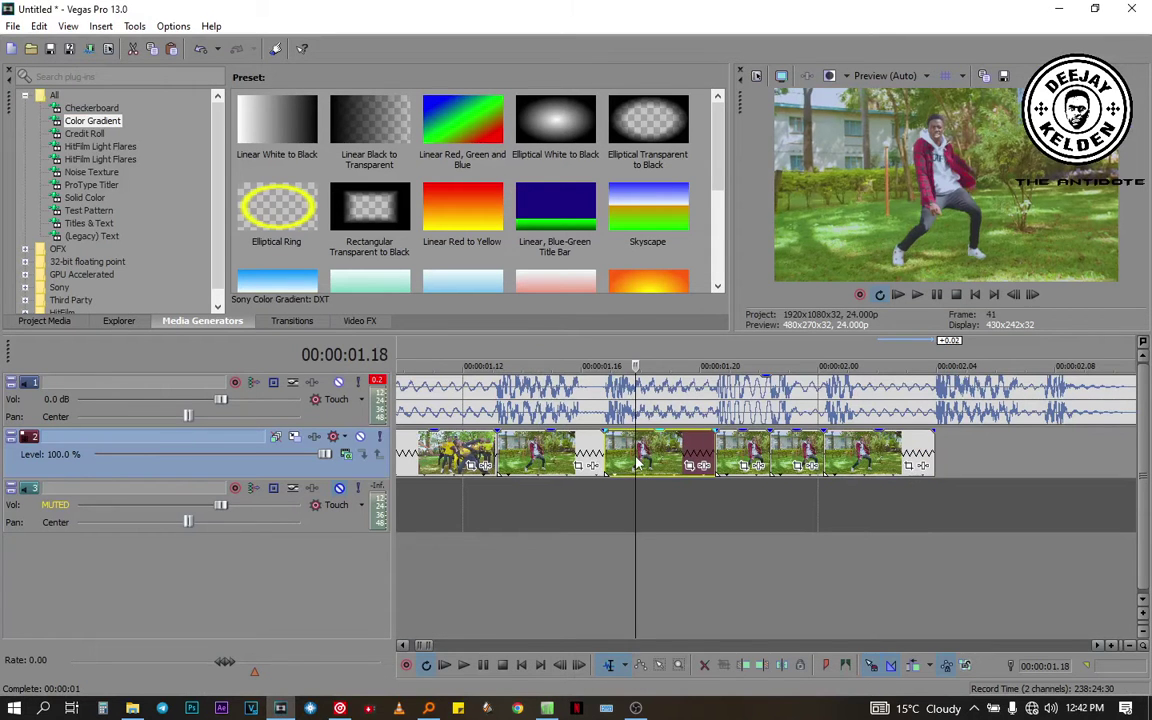
pyautogui.click(692, 468)
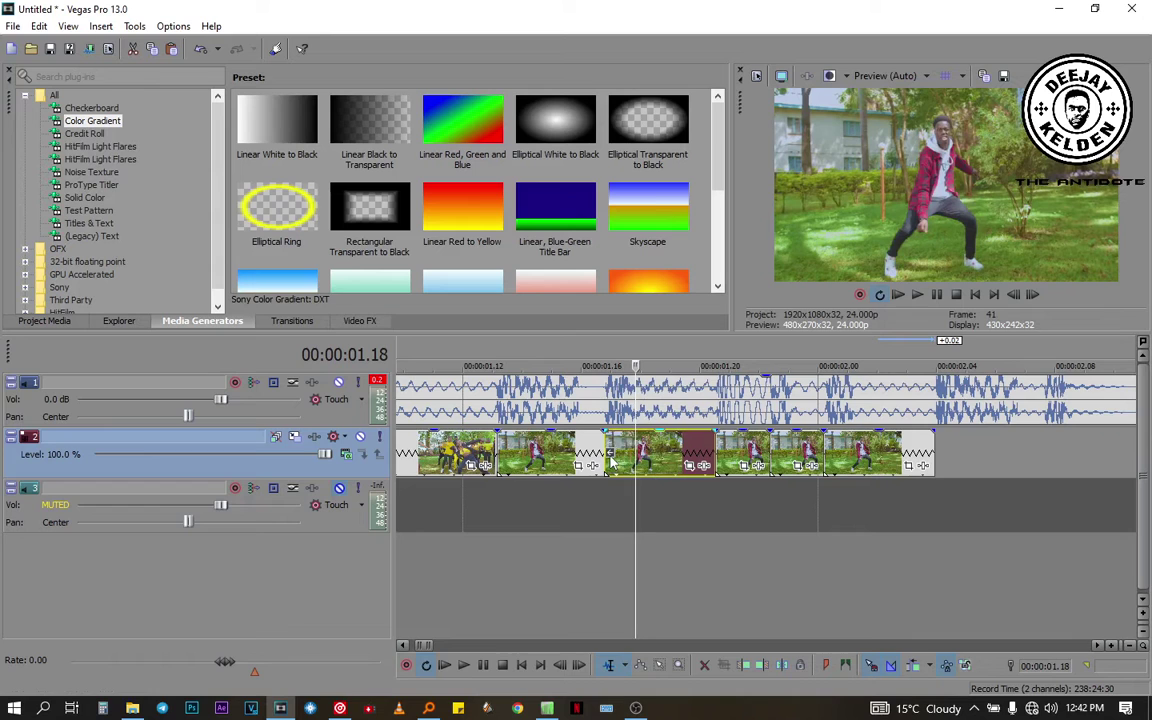
pyautogui.click(787, 455)
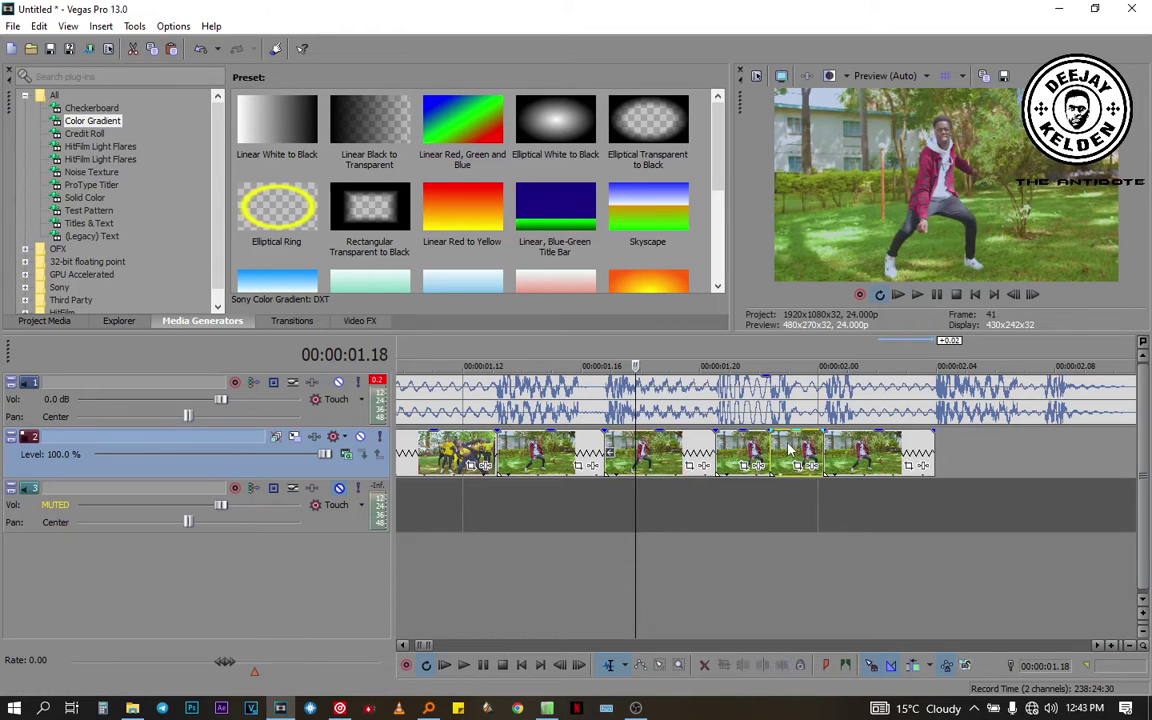
pyautogui.hotkey('alt', 'Tab')
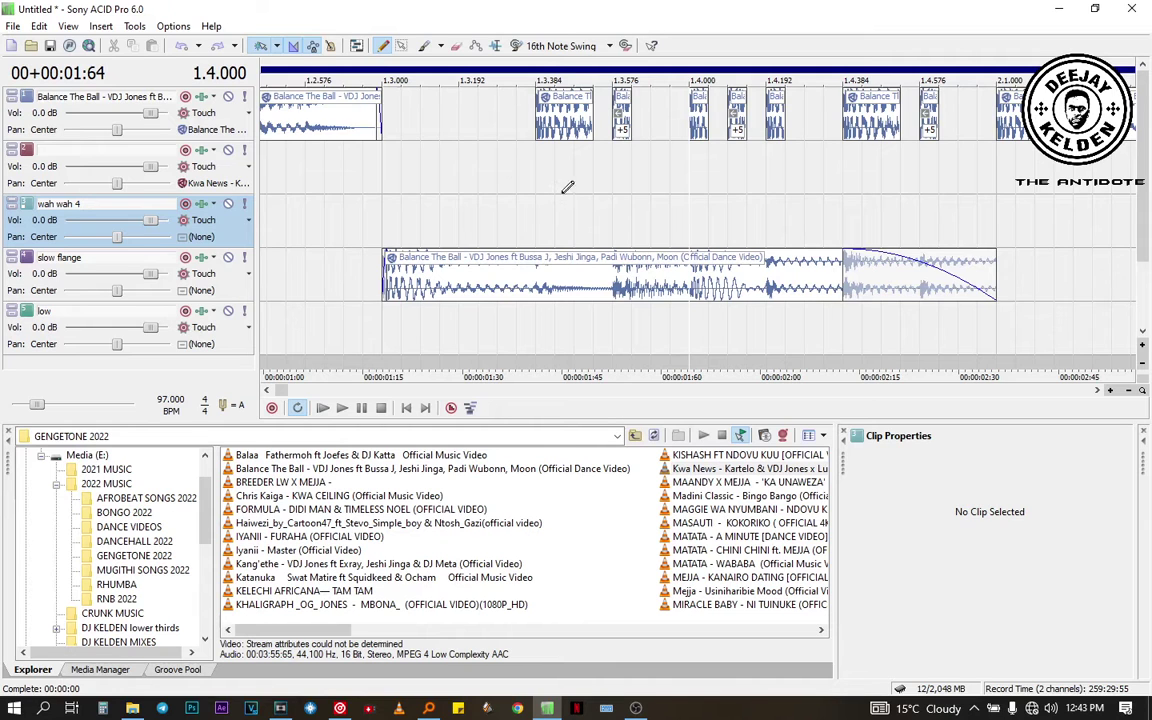
pyautogui.hotkey('alt', 'Tab')
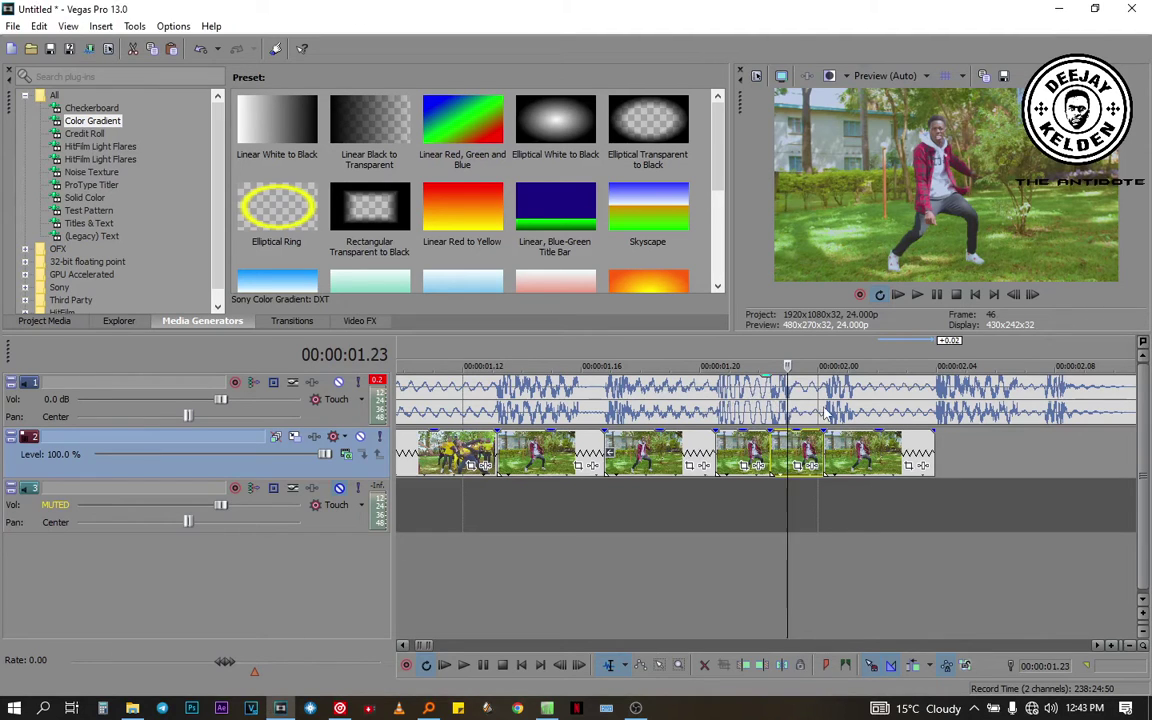
pyautogui.rightClick(795, 447)
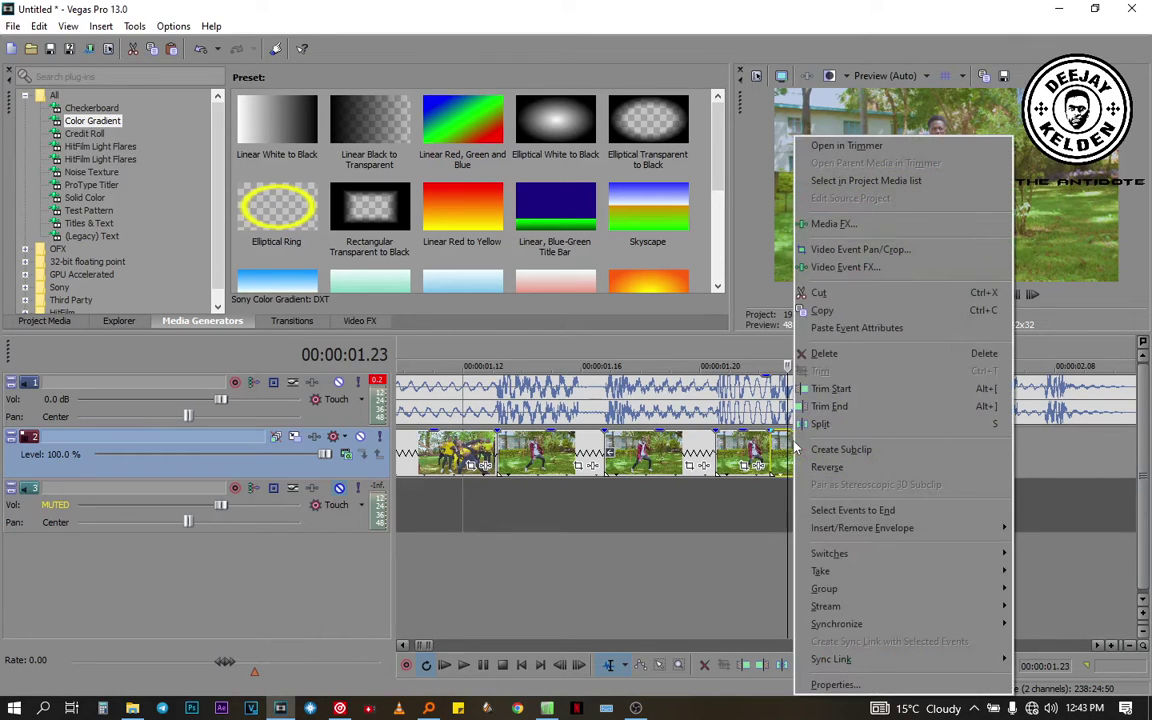
pyautogui.click(820, 467)
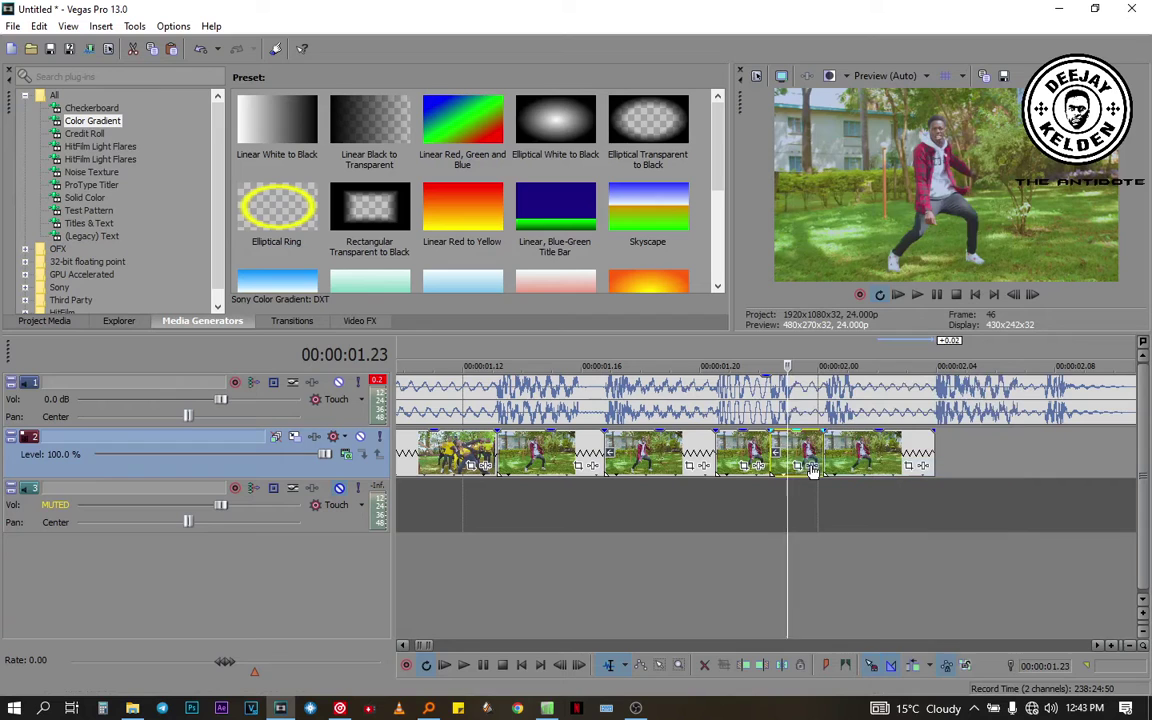
# Place two copies of the 00:00:02.00 clip end to end up to the clip at about 00:00:02.11, and reverse the second copy
pyautogui.click(1097, 645)
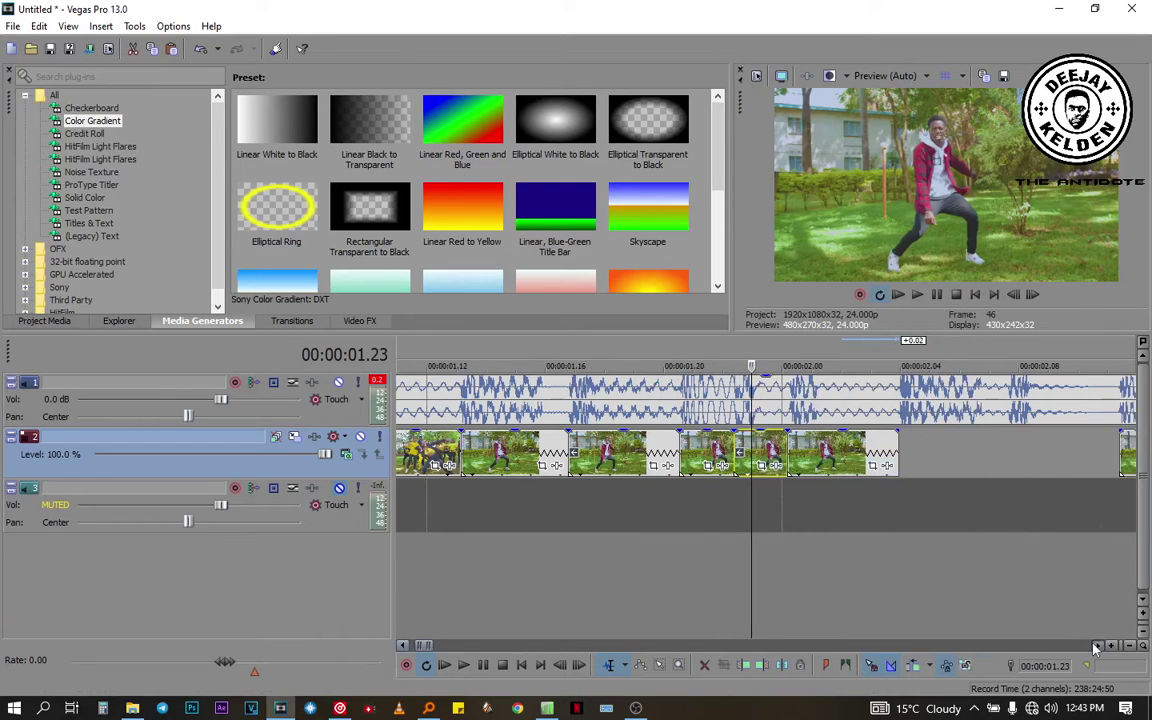
pyautogui.click(615, 455)
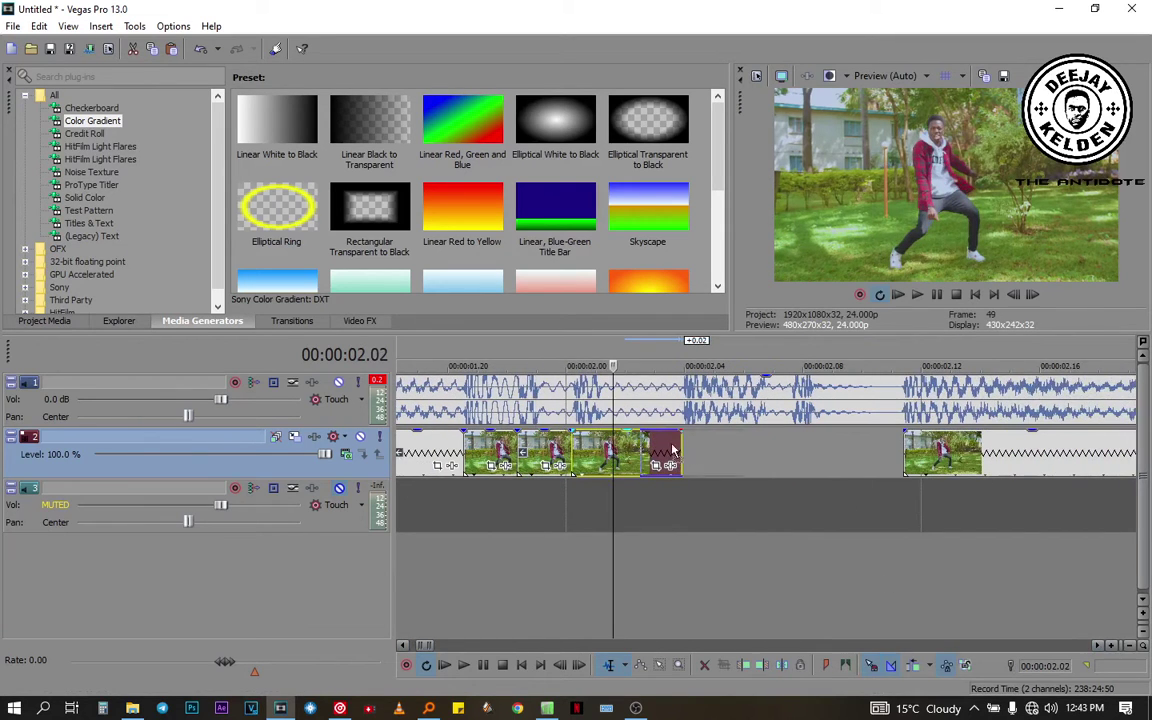
pyautogui.moveTo(615, 455); pyautogui.dragTo(853, 468)
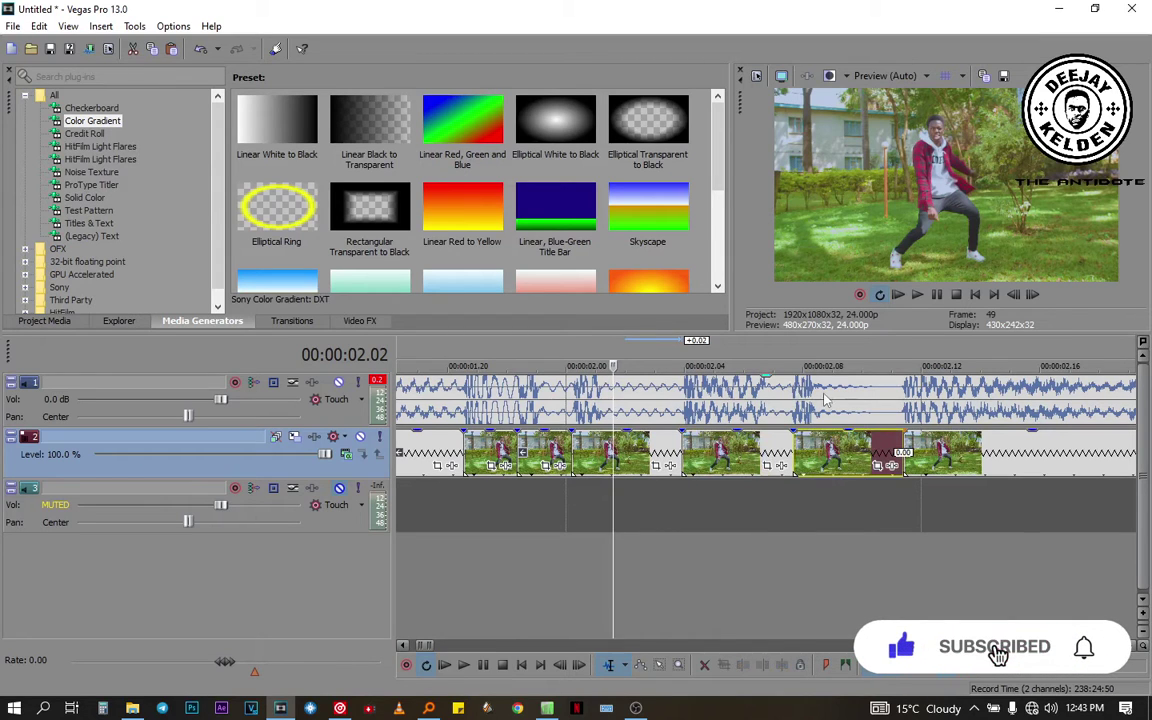
pyautogui.rightClick(821, 455)
pyautogui.click(852, 467)
# Play the edited sequence from the project start to check the short clips against the audio
pyautogui.scroll(-10, 641, 609)
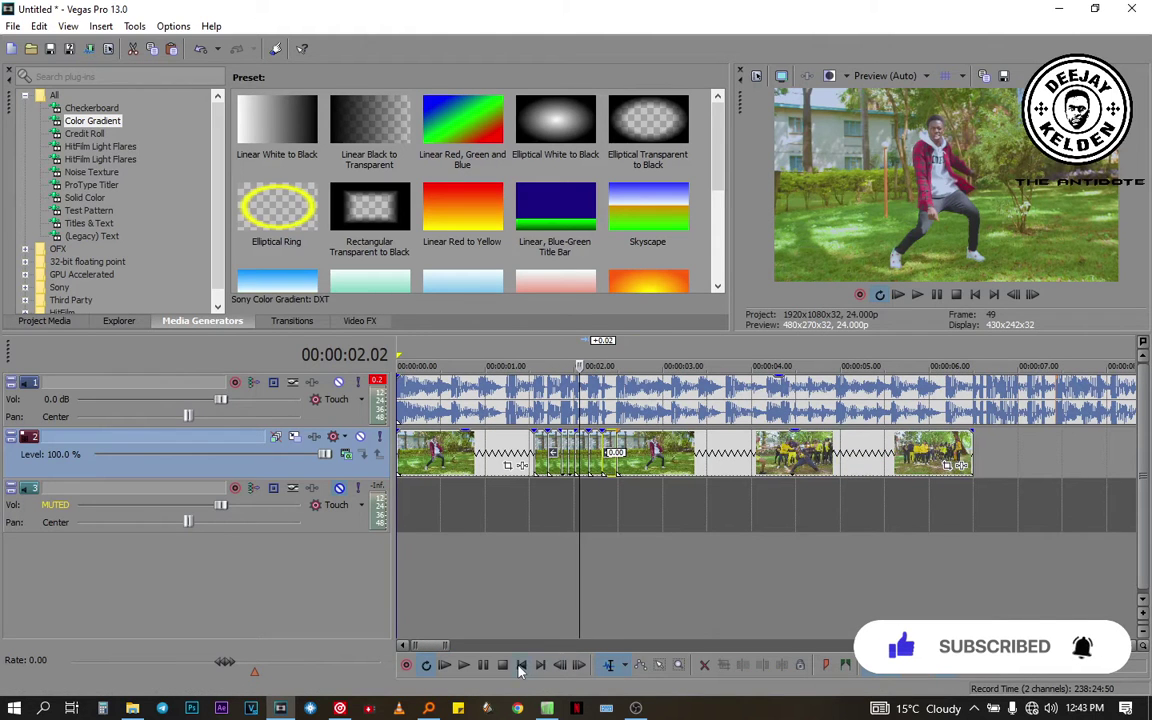
pyautogui.click(521, 665)
pyautogui.press('space')
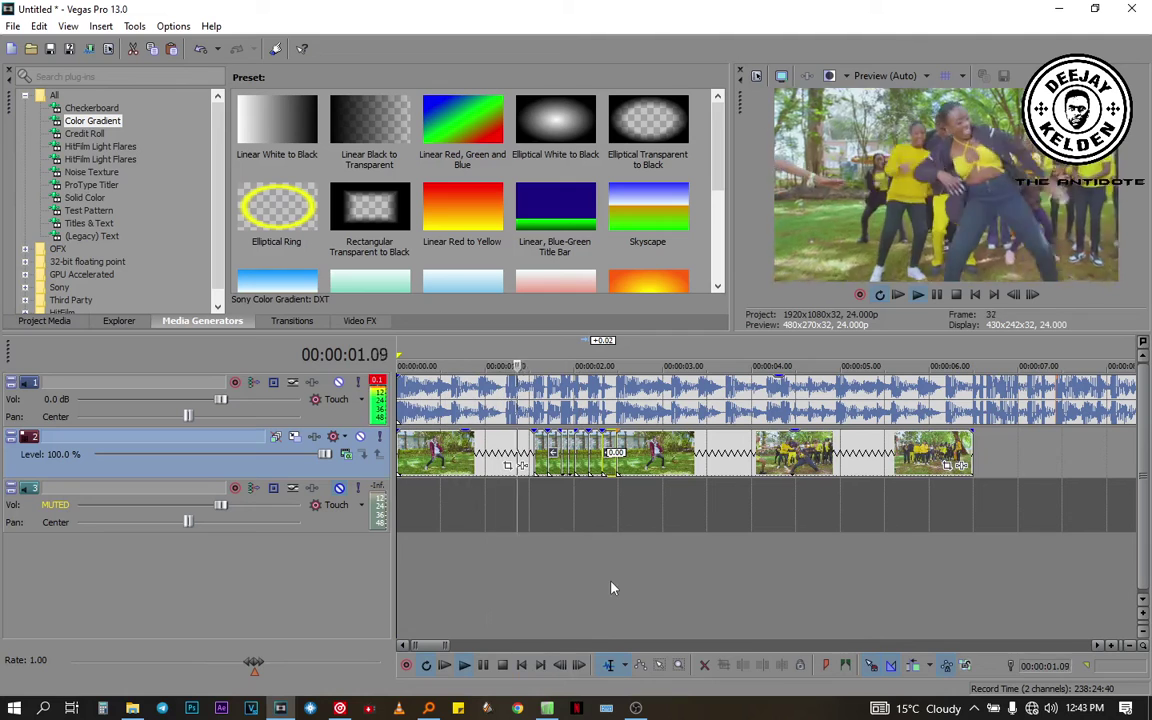
pyautogui.press('space')
pyautogui.press('space')
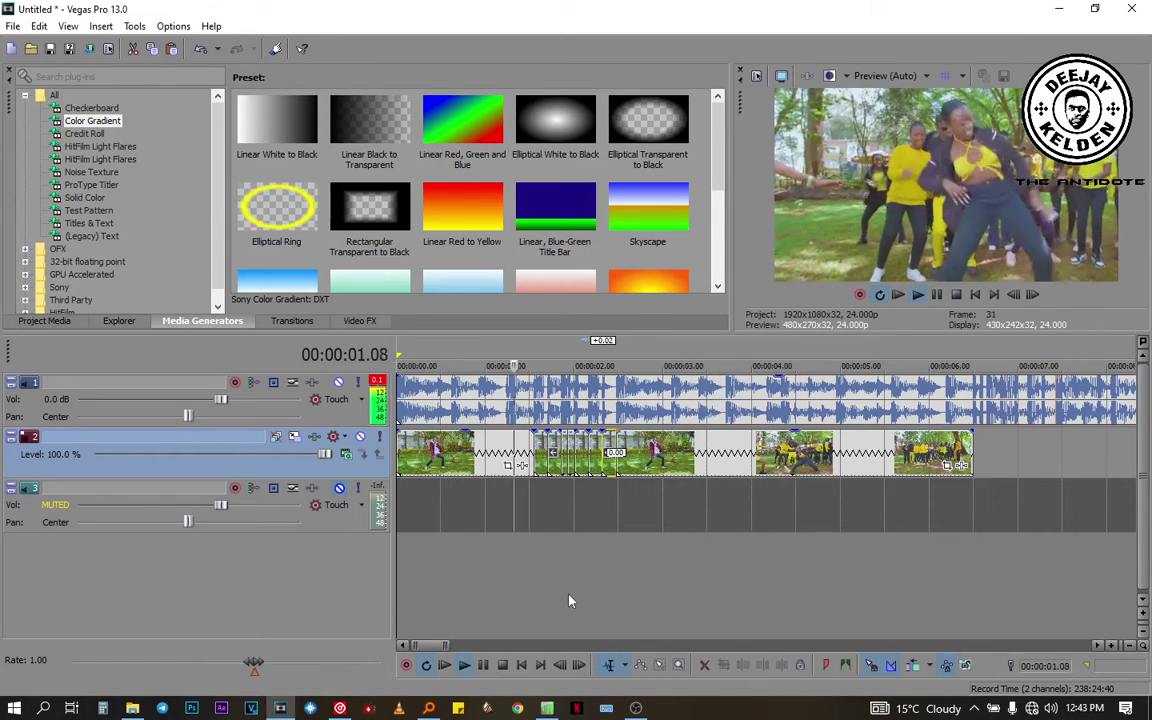
pyautogui.press('space')
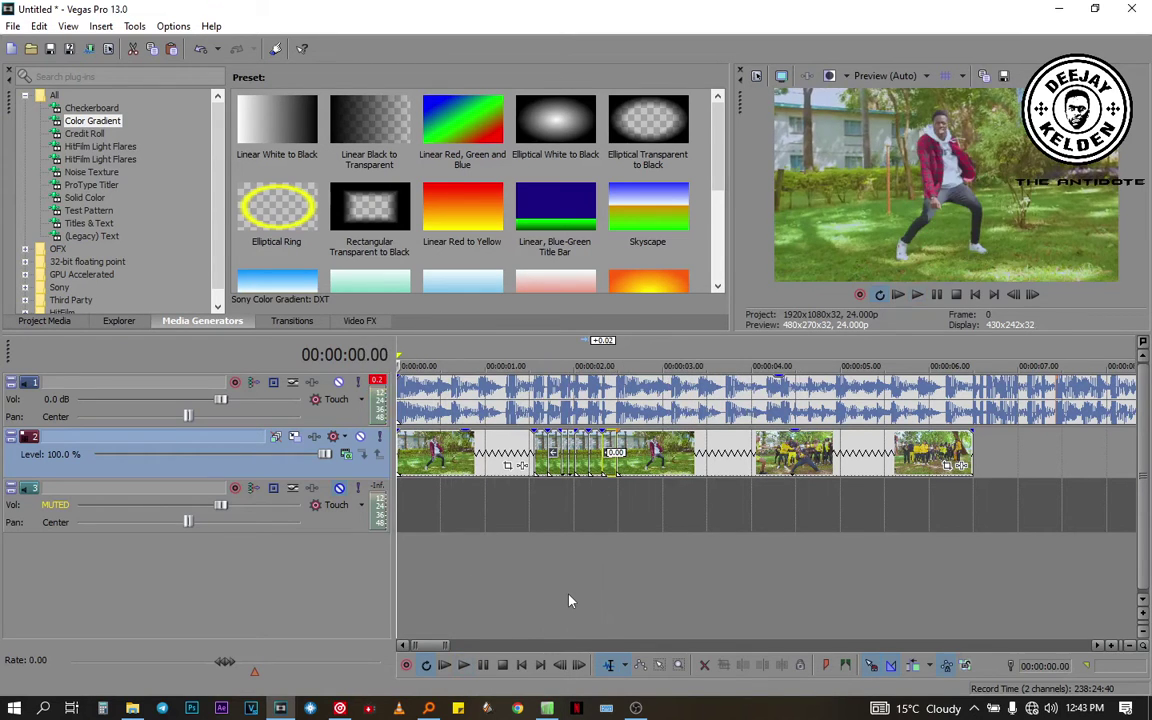
# Play from about 00:00:06.09 to hear the audio that follows the end of the last video clip
pyautogui.click(988, 533)
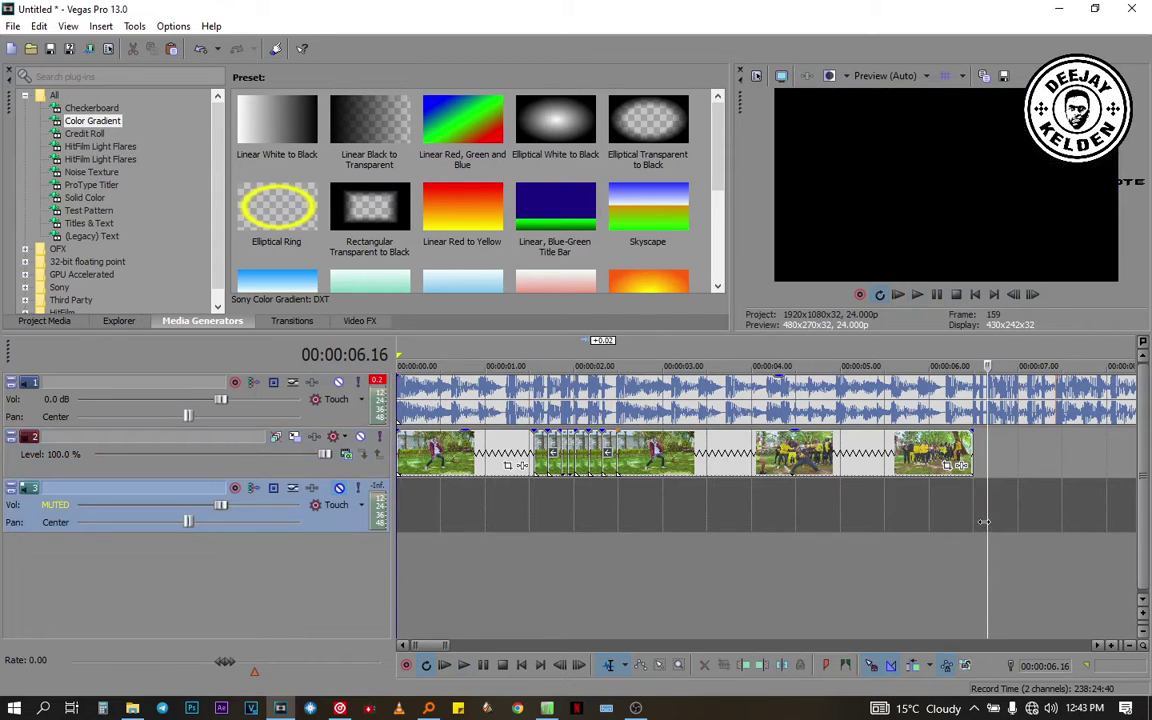
pyautogui.click(962, 520)
pyautogui.press('space')
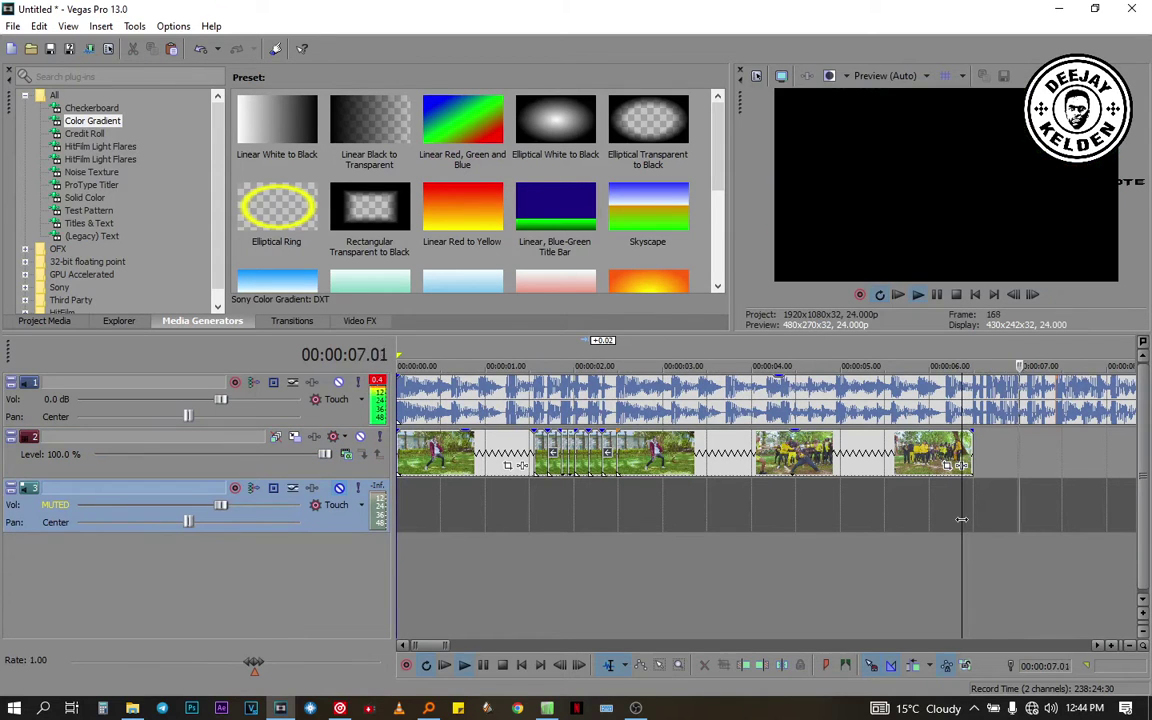
pyautogui.press('space')
pyautogui.scroll(-3, 962, 520)
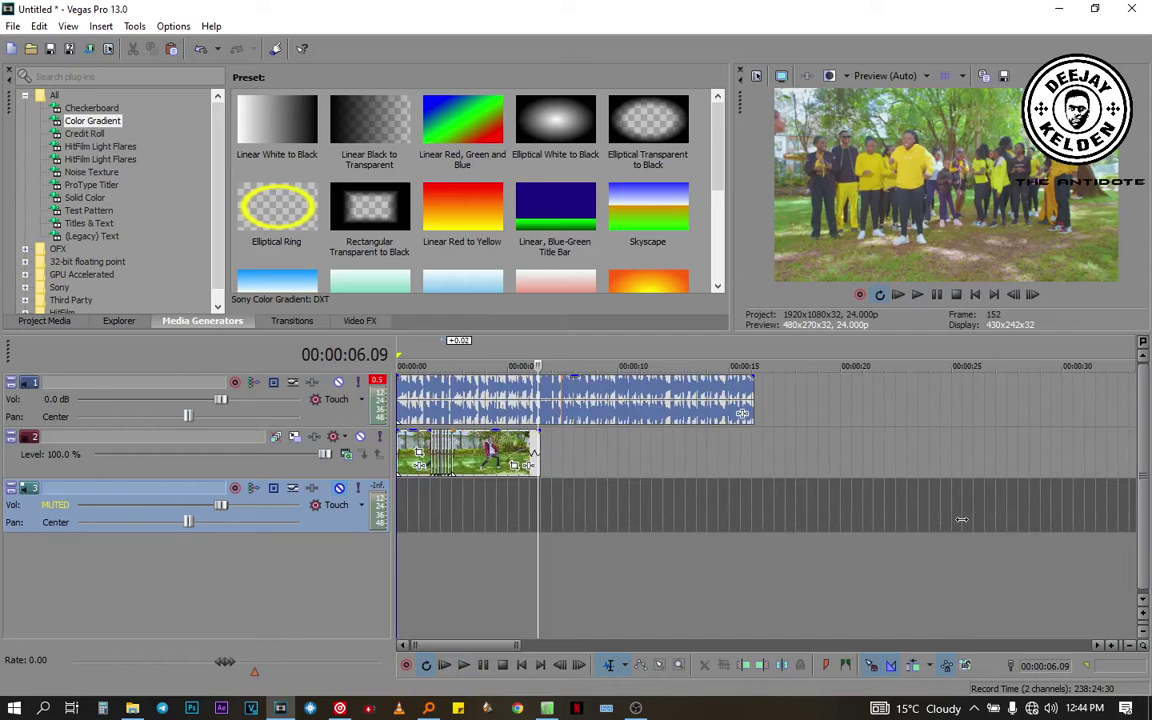
# Switch to Sony ACID Pro and view the full arrangement to check which song follows Balance The Ball
pyautogui.click(338, 708)
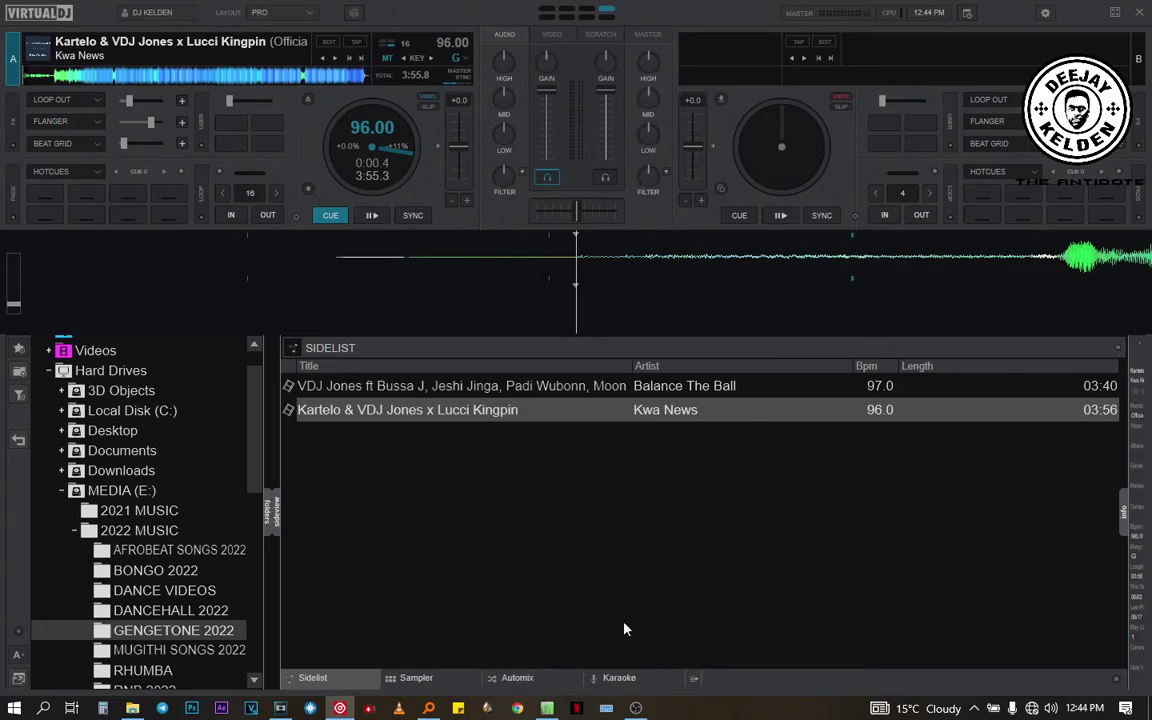
pyautogui.click(560, 709)
pyautogui.hotkey('ctrl', 'z')
pyautogui.hotkey('ctrl', 'z')
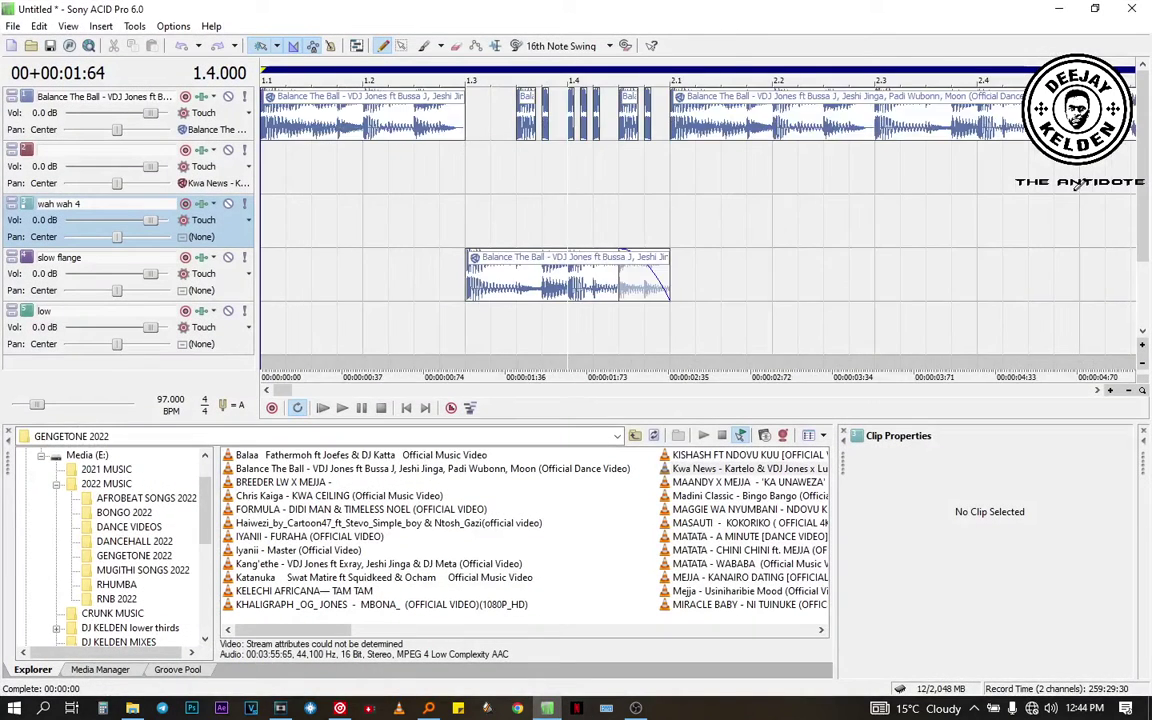
pyautogui.scroll(-3, 1070, 200)
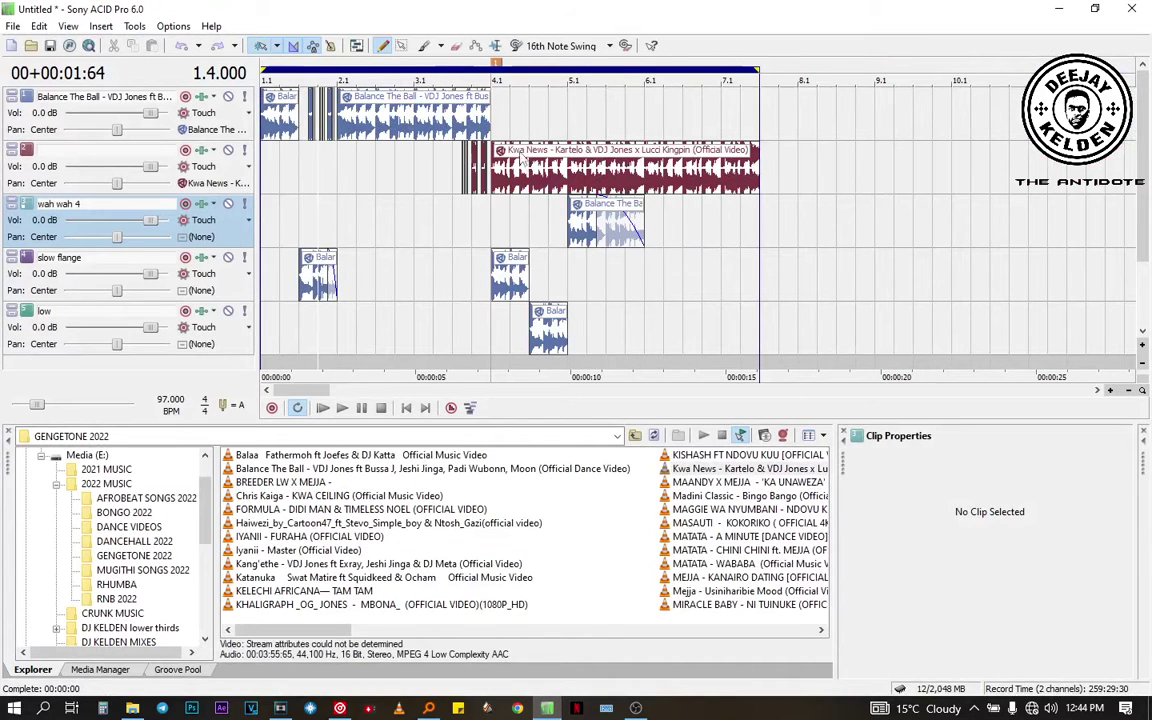
# Switch to Everything and search for "kwa new"
pyautogui.hotkey('alt', 'Tab')
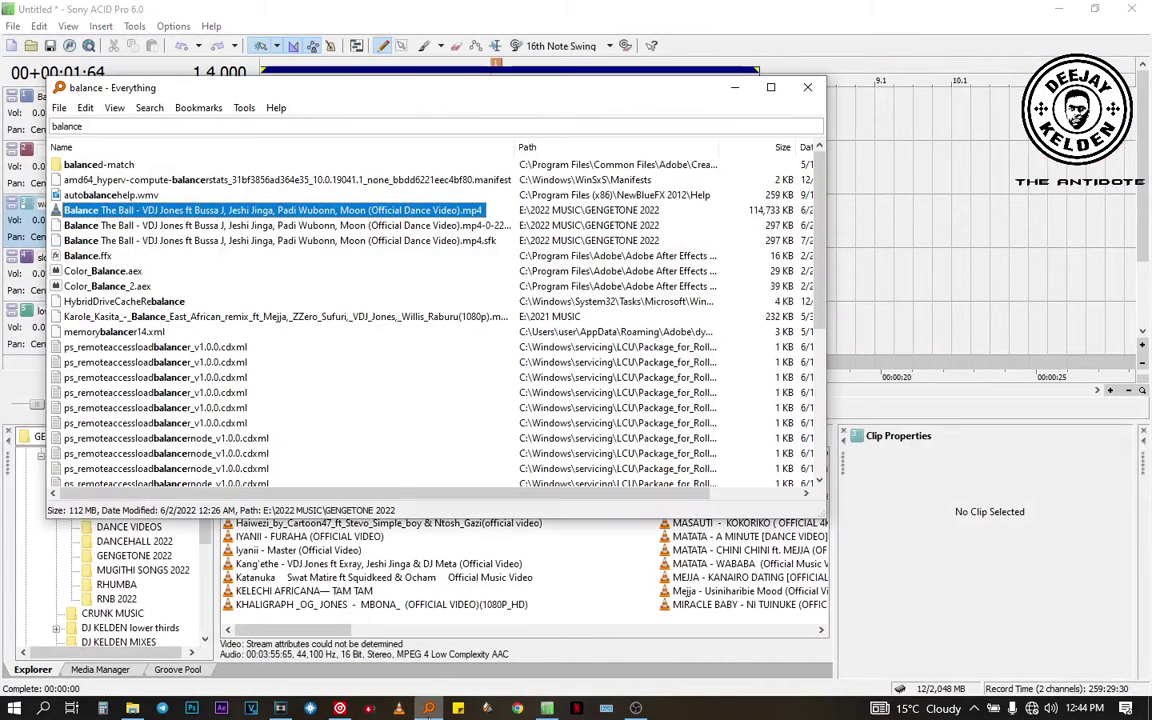
pyautogui.doubleClick(68, 126)
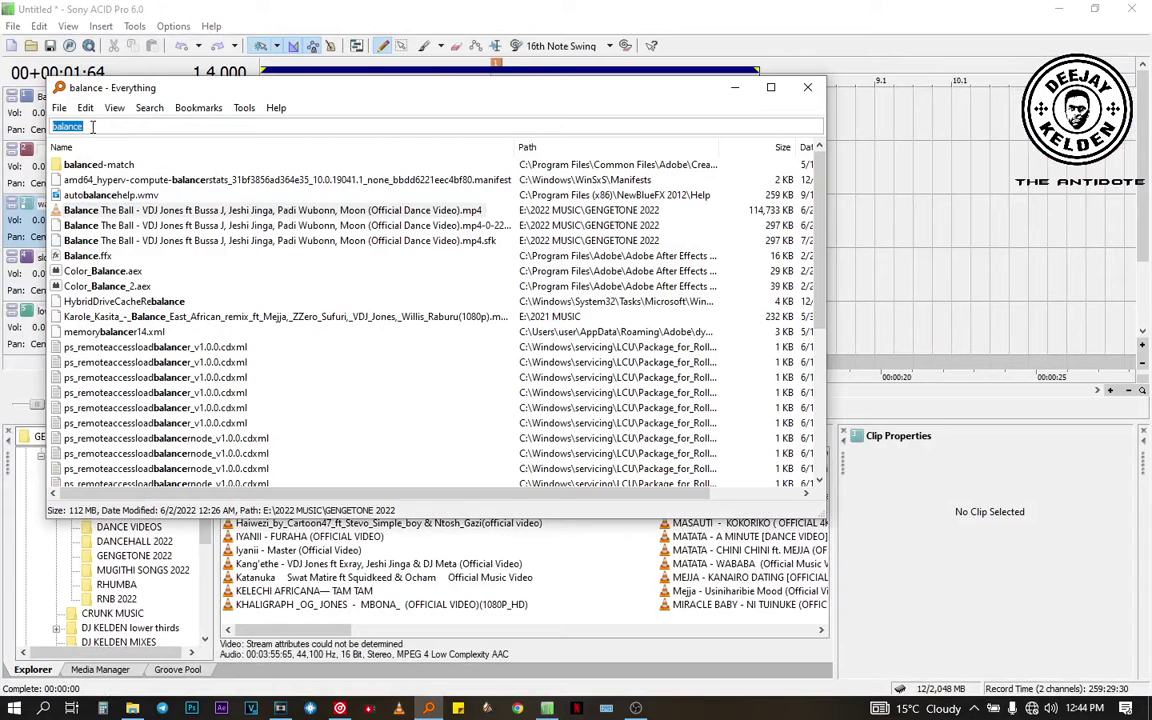
pyautogui.write('k')
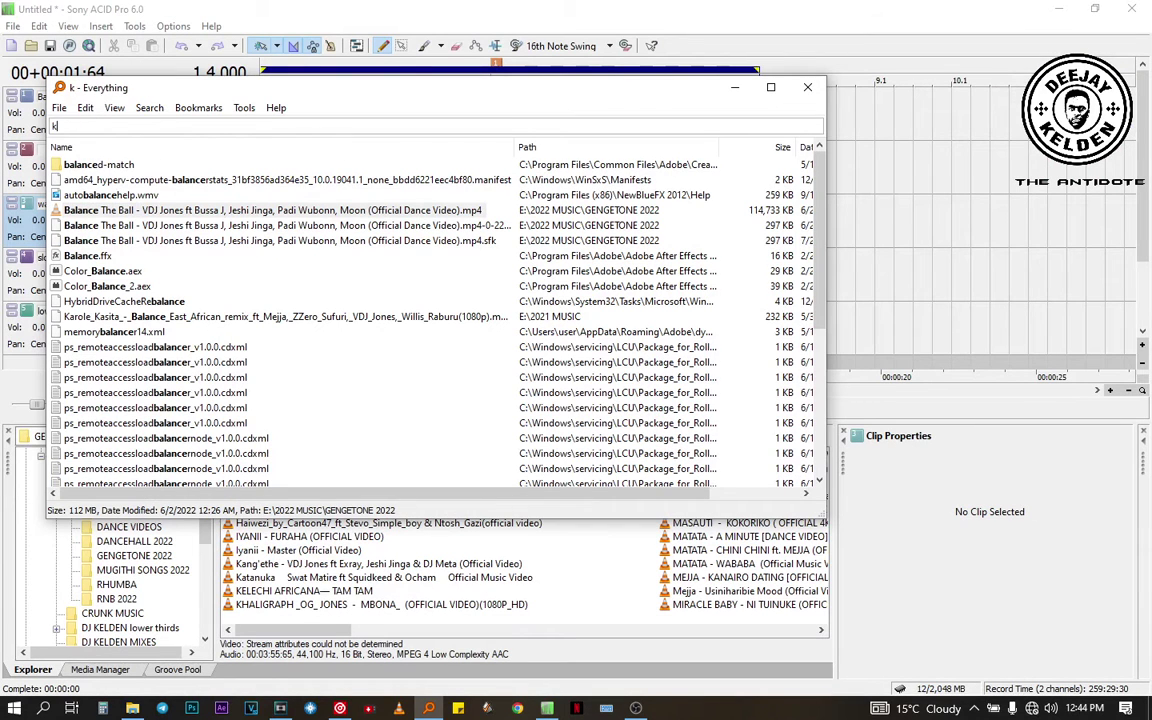
pyautogui.write('wa new')
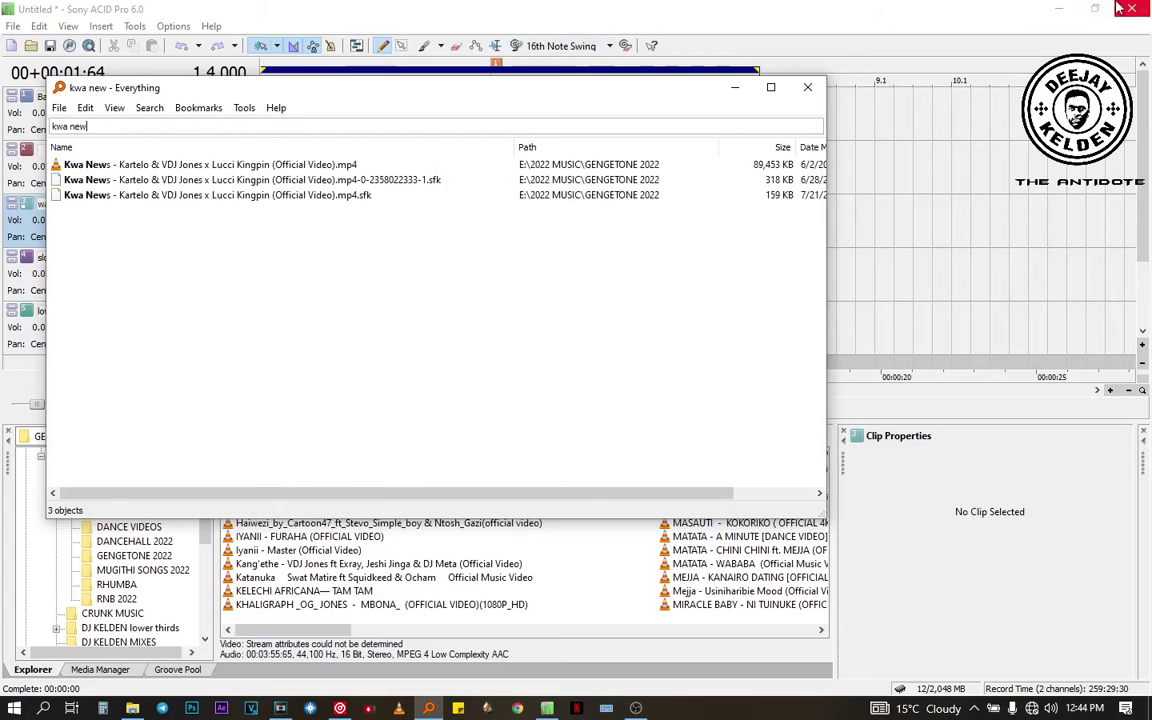
# Bring up Vegas Pro behind the search window and add the Kwa News official video to the timeline at about 00:00:20
pyautogui.click(1059, 8)
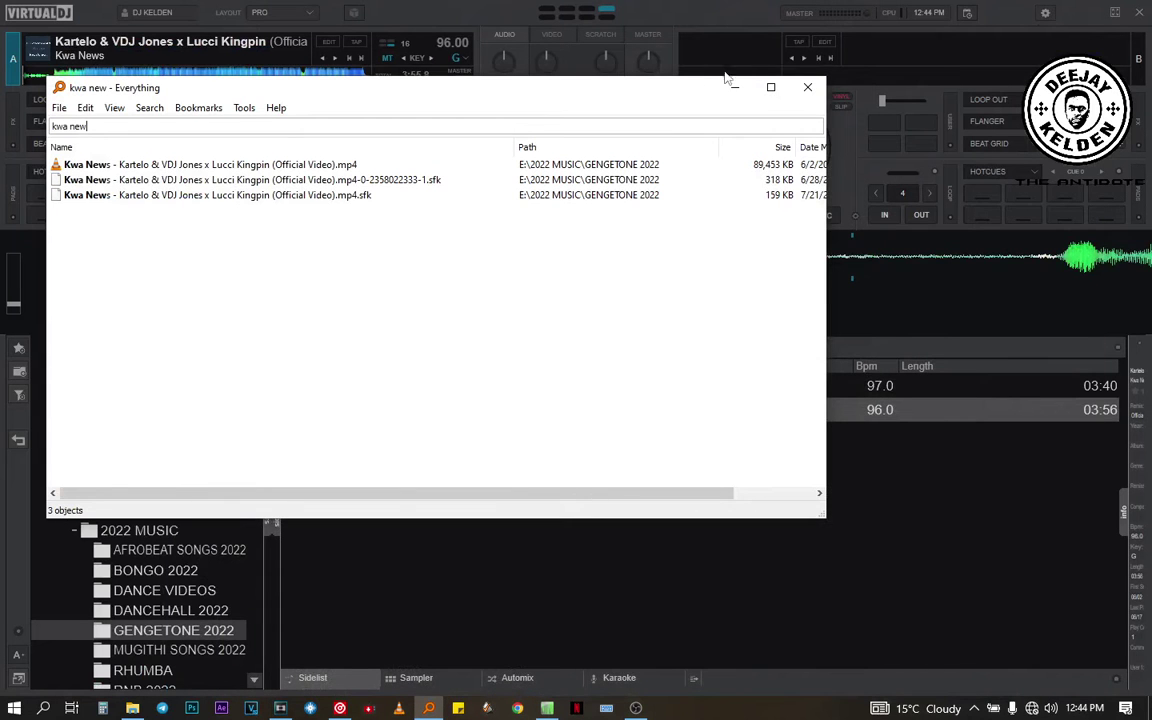
pyautogui.click(1093, 17)
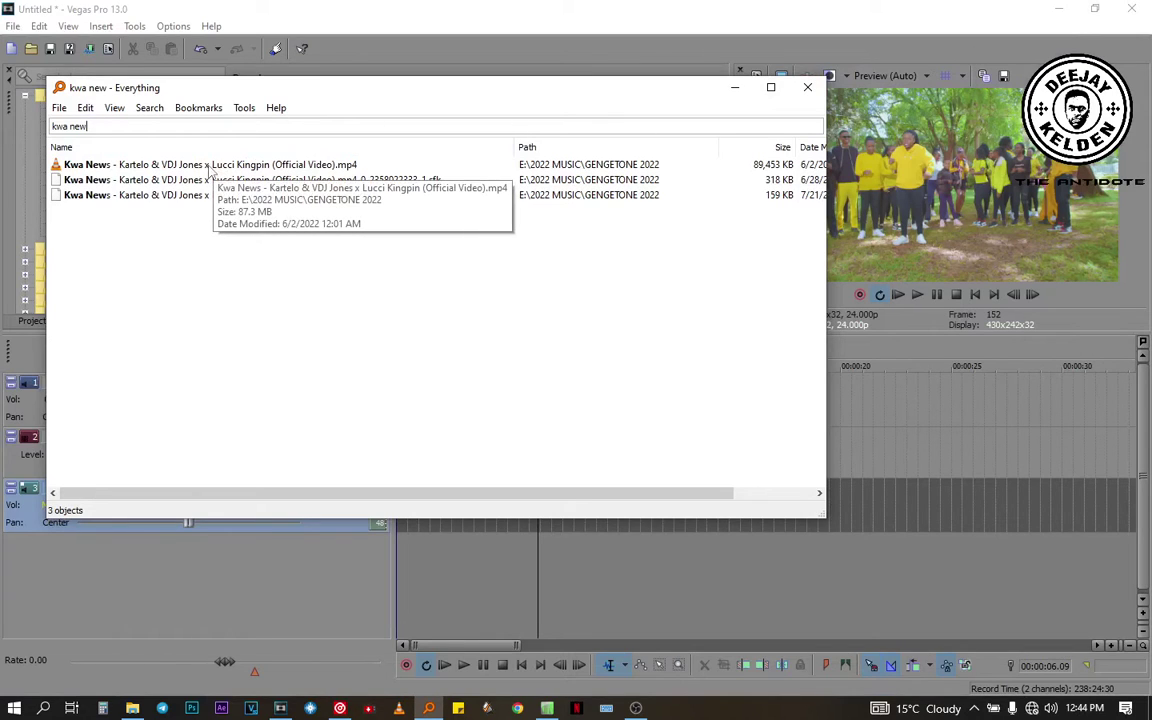
pyautogui.moveTo(103, 170); pyautogui.dragTo(865, 465)
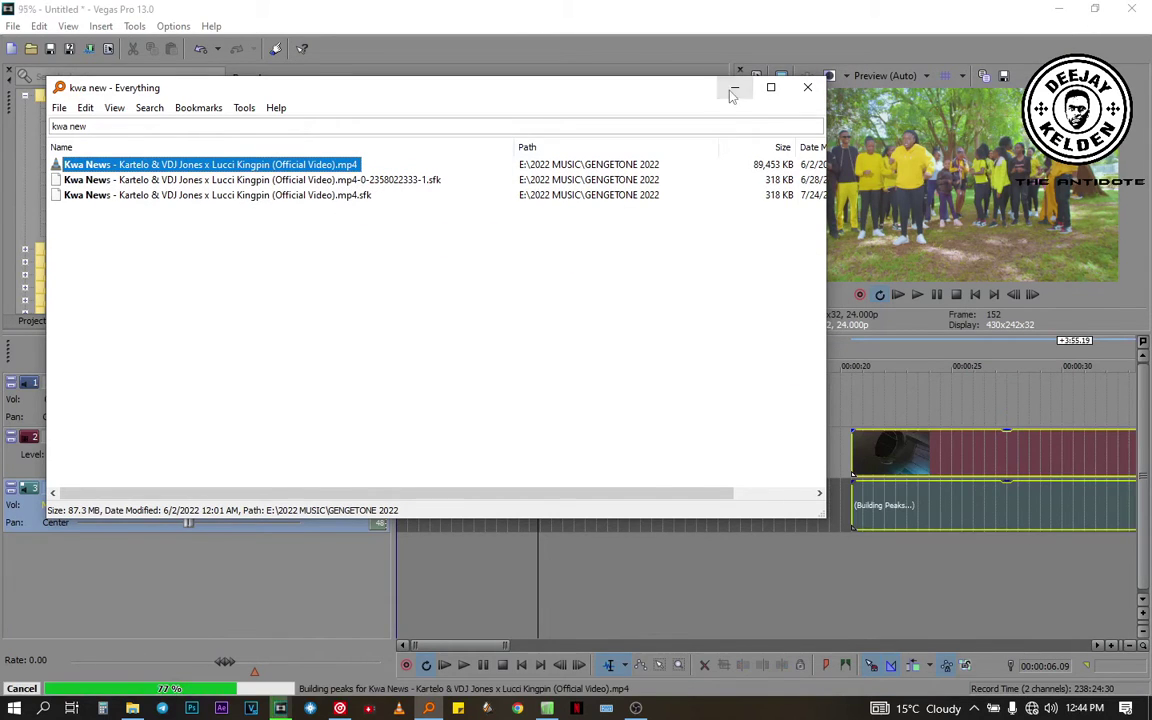
pyautogui.click(734, 87)
# Place the cursor at the end of the last video clip, at about 00:00:06.12
pyautogui.click(553, 535)
pyautogui.scroll(6, 551, 526)
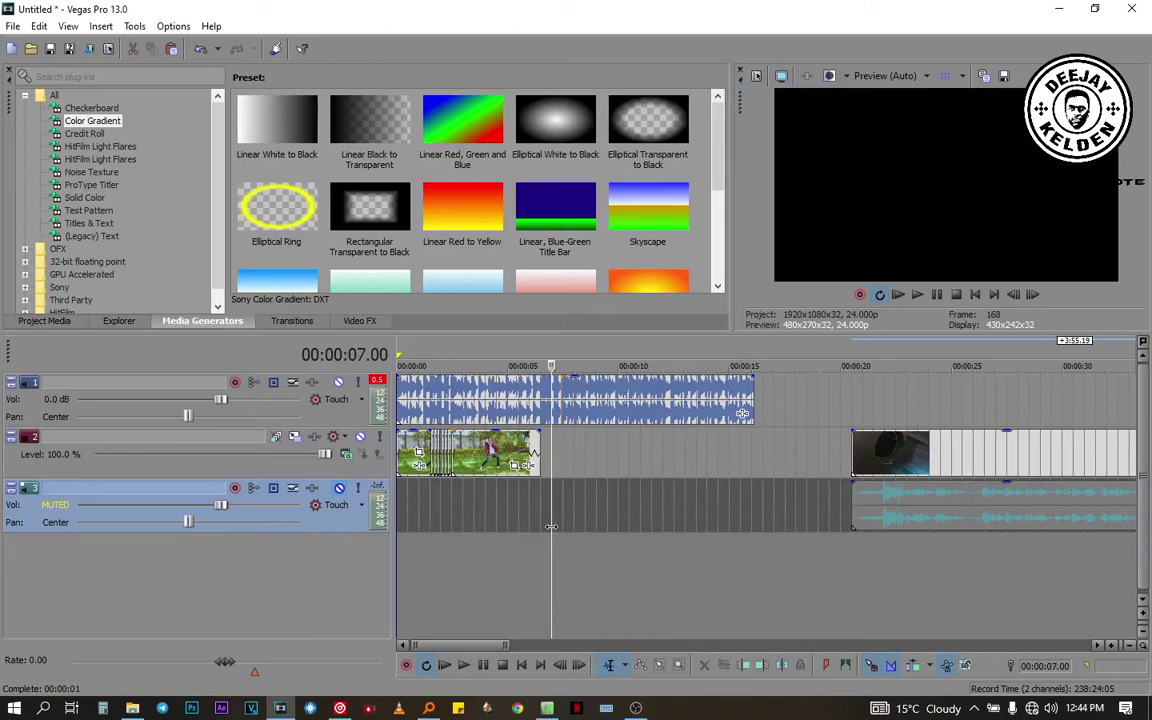
pyautogui.click(677, 552)
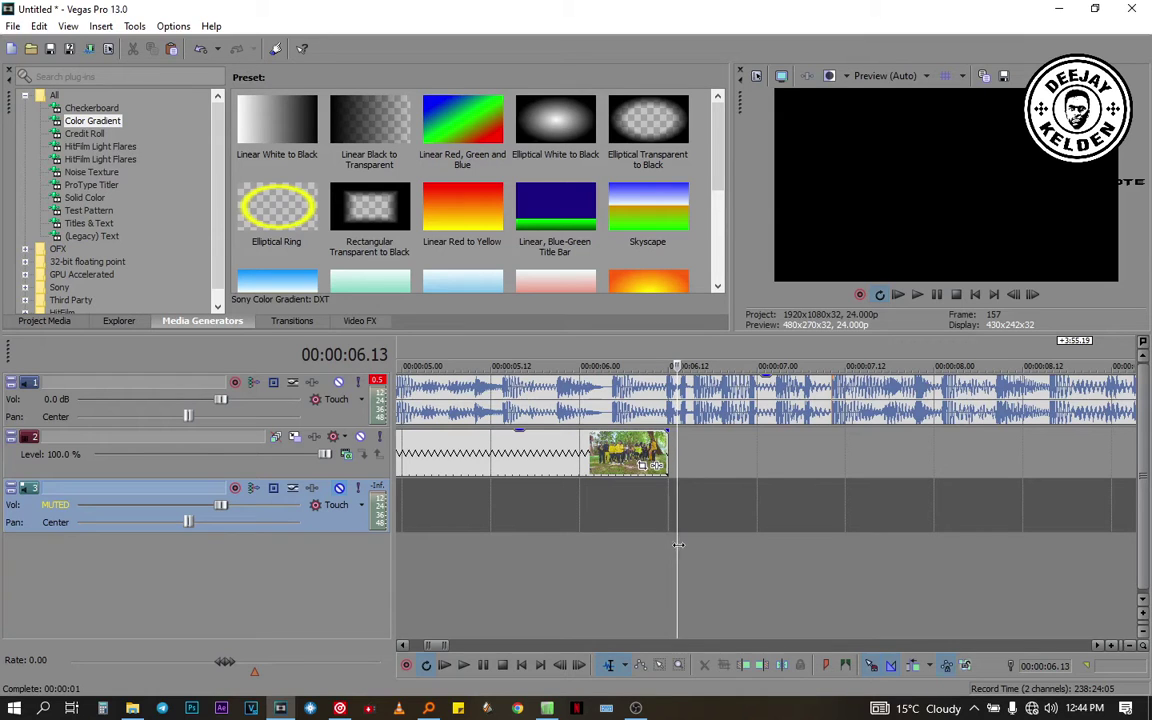
pyautogui.click(673, 530)
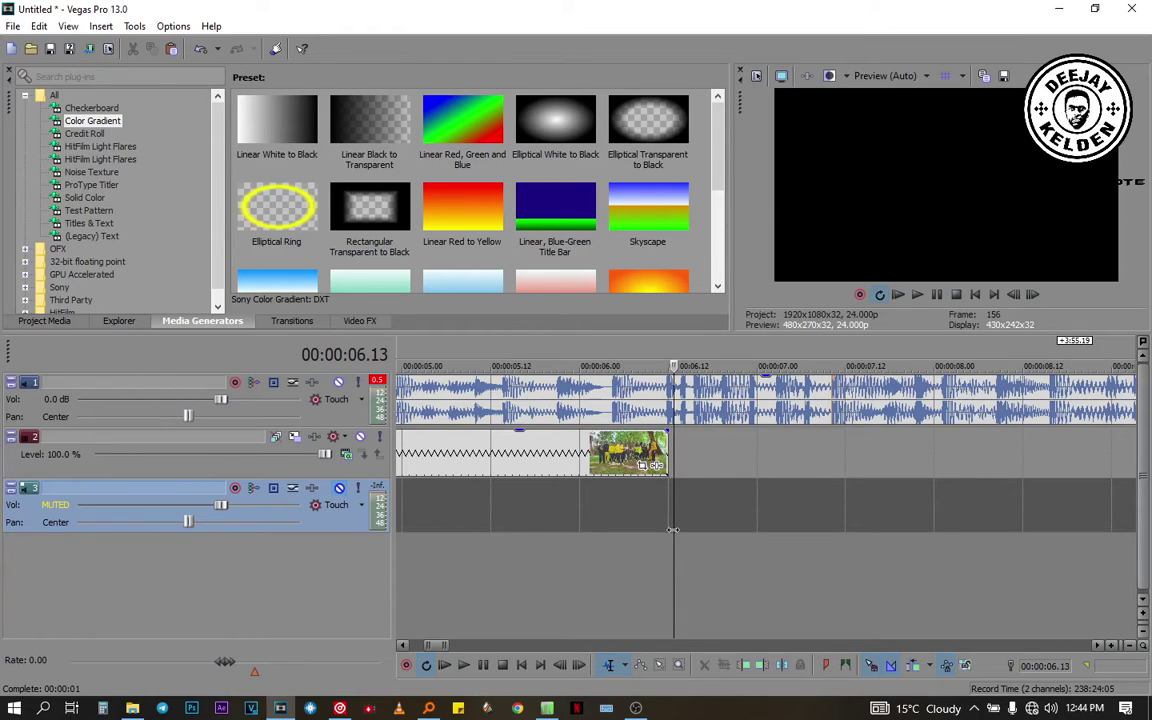
pyautogui.click(669, 523)
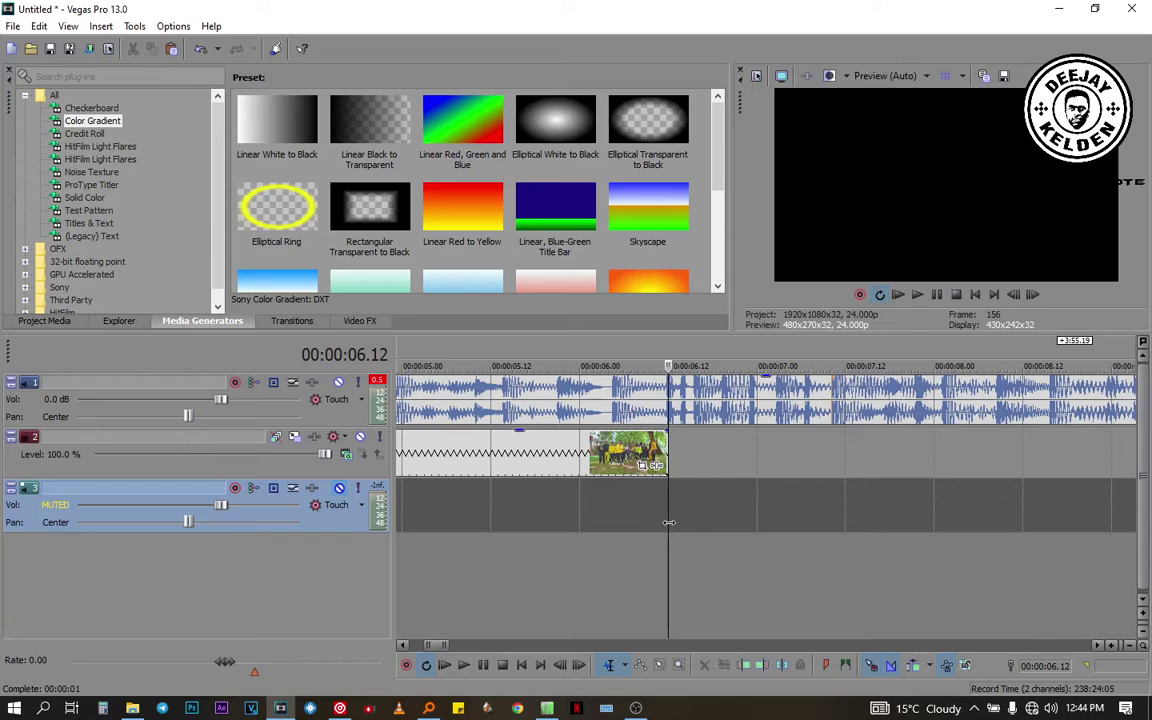
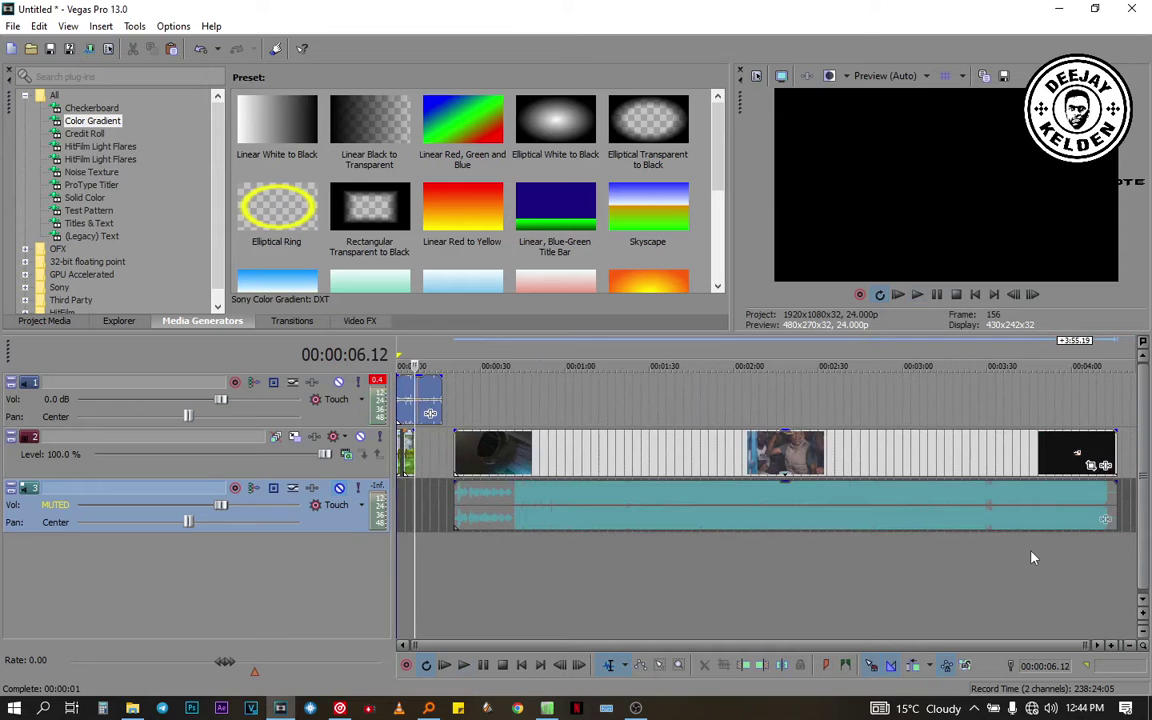
# Go to about 00:04:06.16 near the end of the Kwa News video and unmute its audio track
pyautogui.click(1078, 548)
pyautogui.scroll(5, 1078, 548)
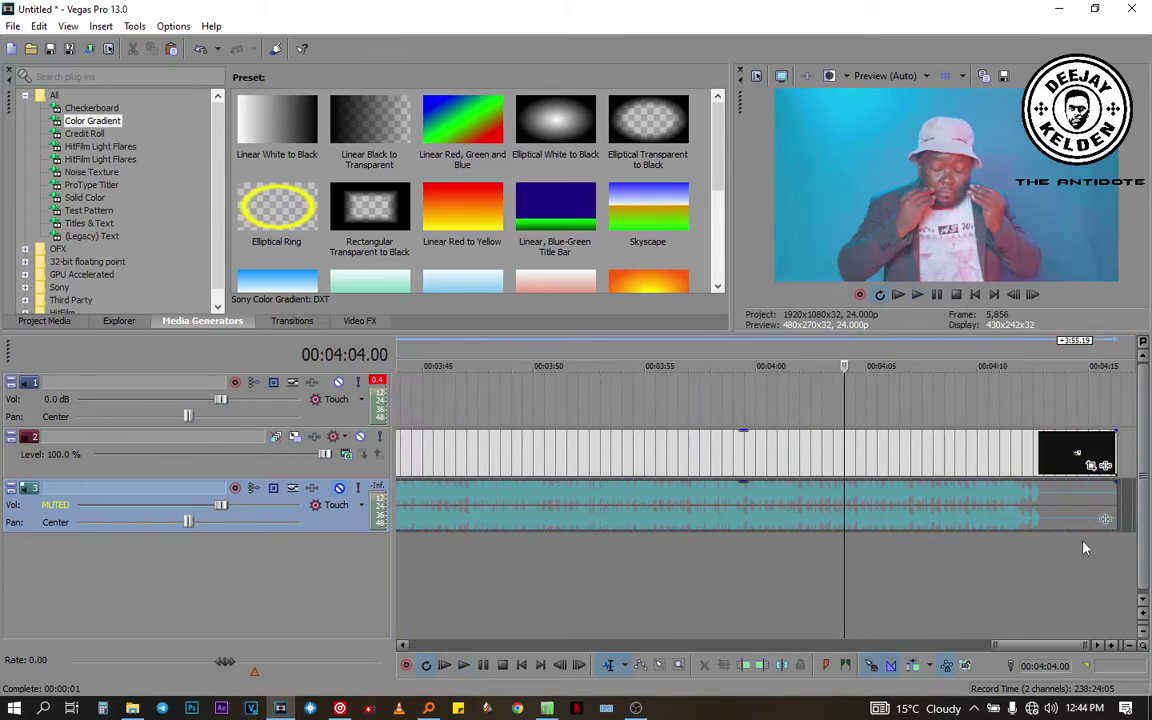
pyautogui.click(876, 563)
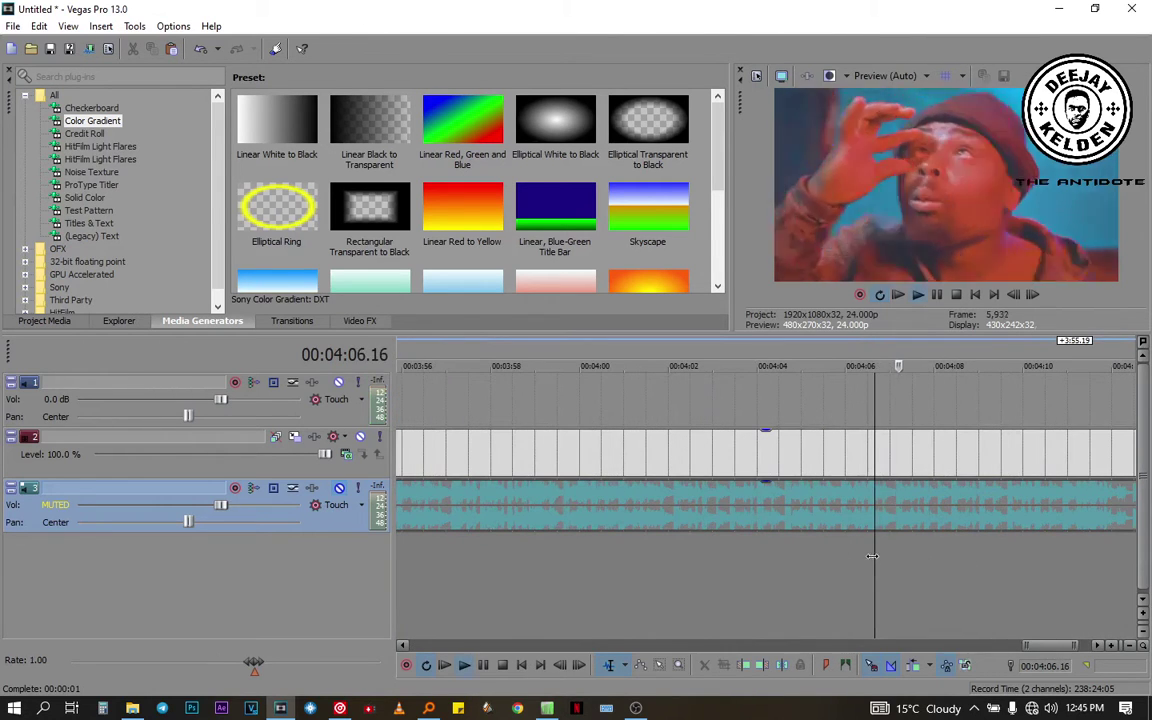
pyautogui.click(339, 489)
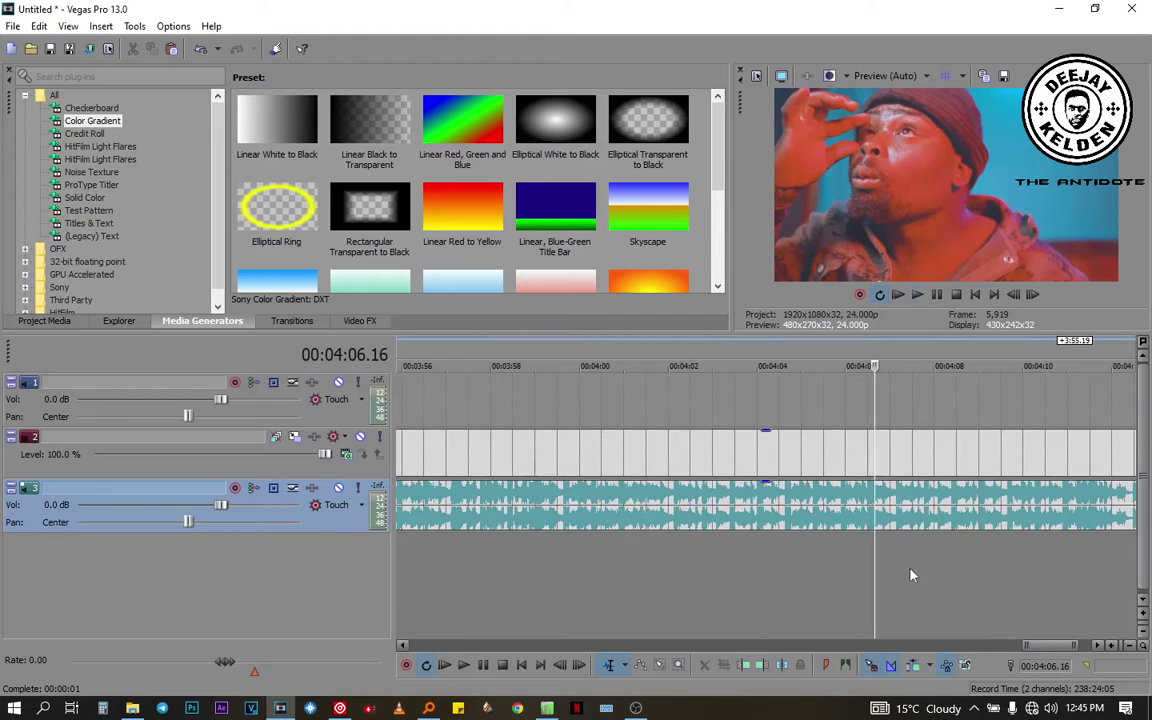
# Play the Kwa News video from about 00:04:04.12 and locate the beat near 00:04:07.04
pyautogui.press('space')
pyautogui.scroll(-3, 910, 575)
pyautogui.press('space')
pyautogui.click(851, 570)
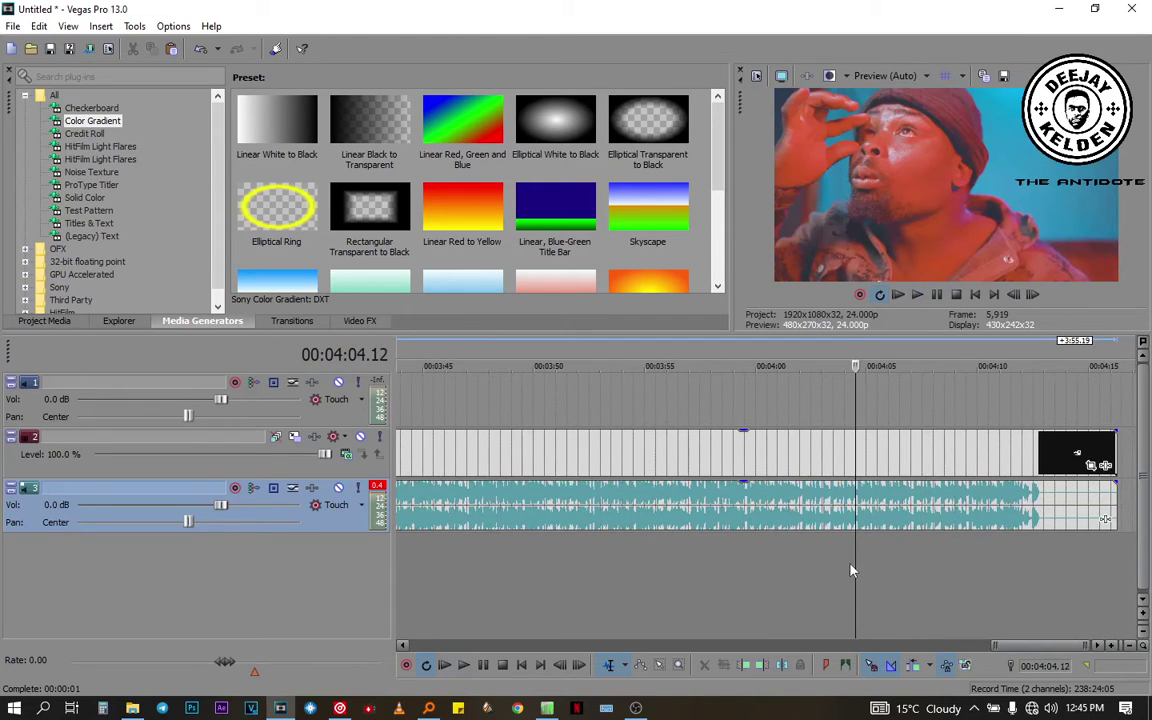
pyautogui.press('space')
pyautogui.scroll(4, 851, 570)
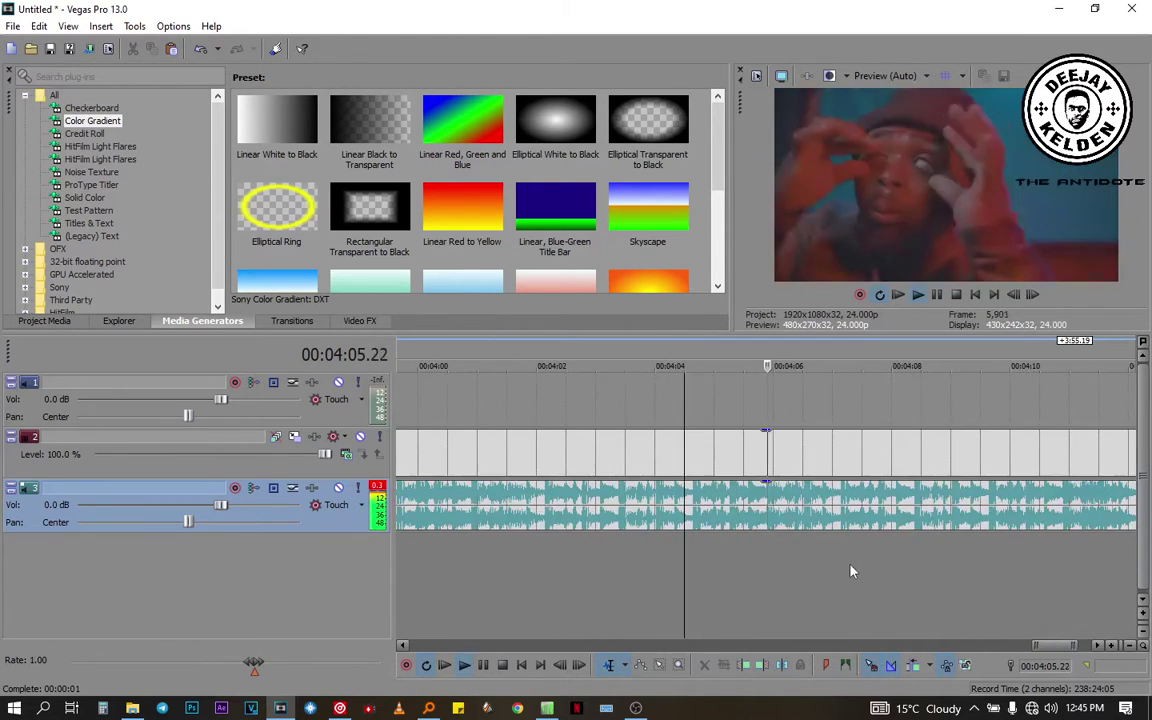
pyautogui.click(843, 530)
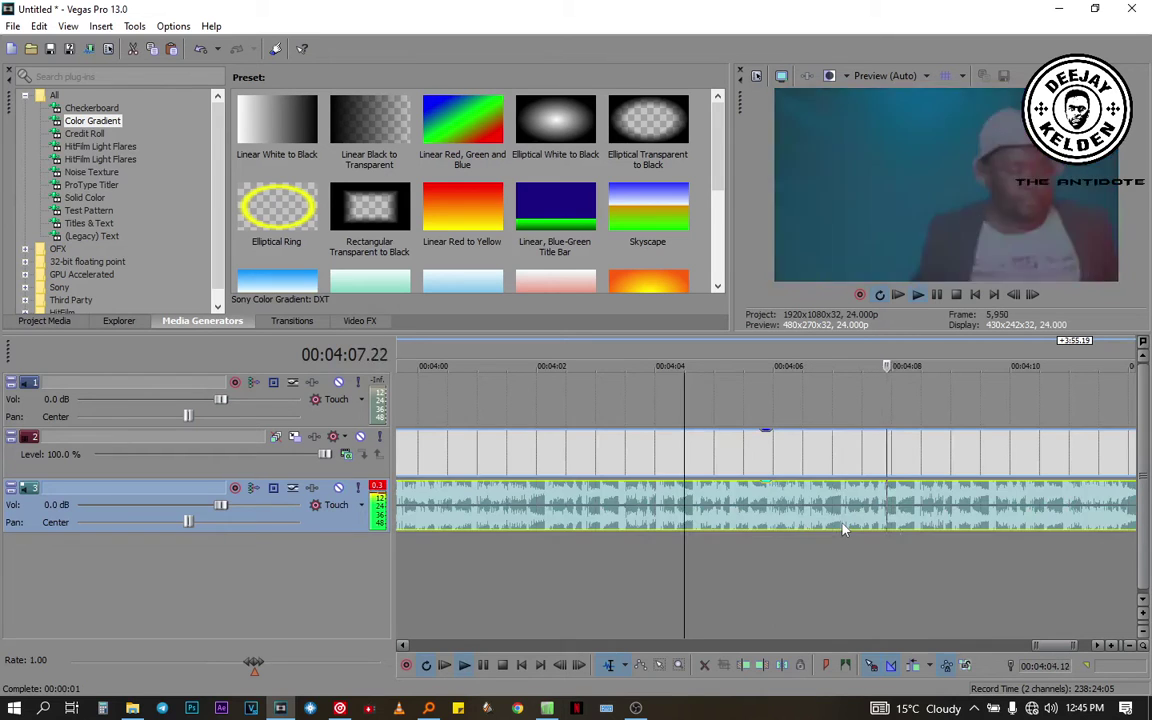
pyautogui.click(843, 530)
pyautogui.scroll(6, 748, 530)
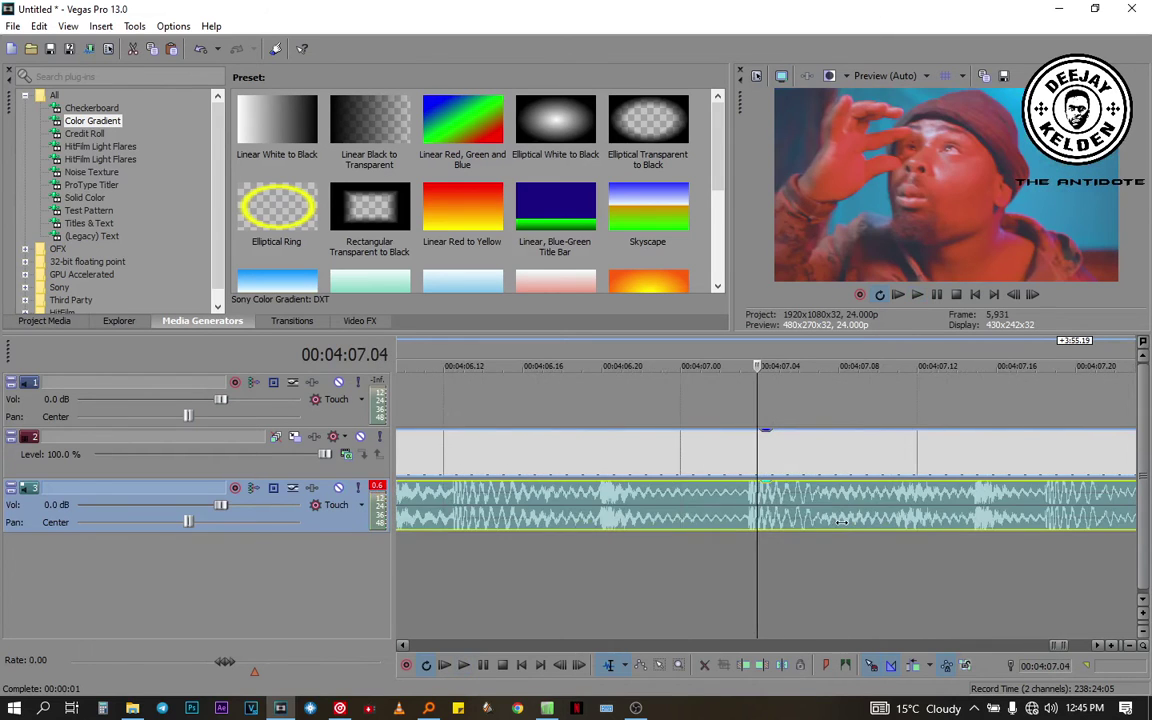
# Split the Kwa News video and audio at 00:04:07.03 and delete the part before the cut
pyautogui.click(735, 521)
pyautogui.press('s')
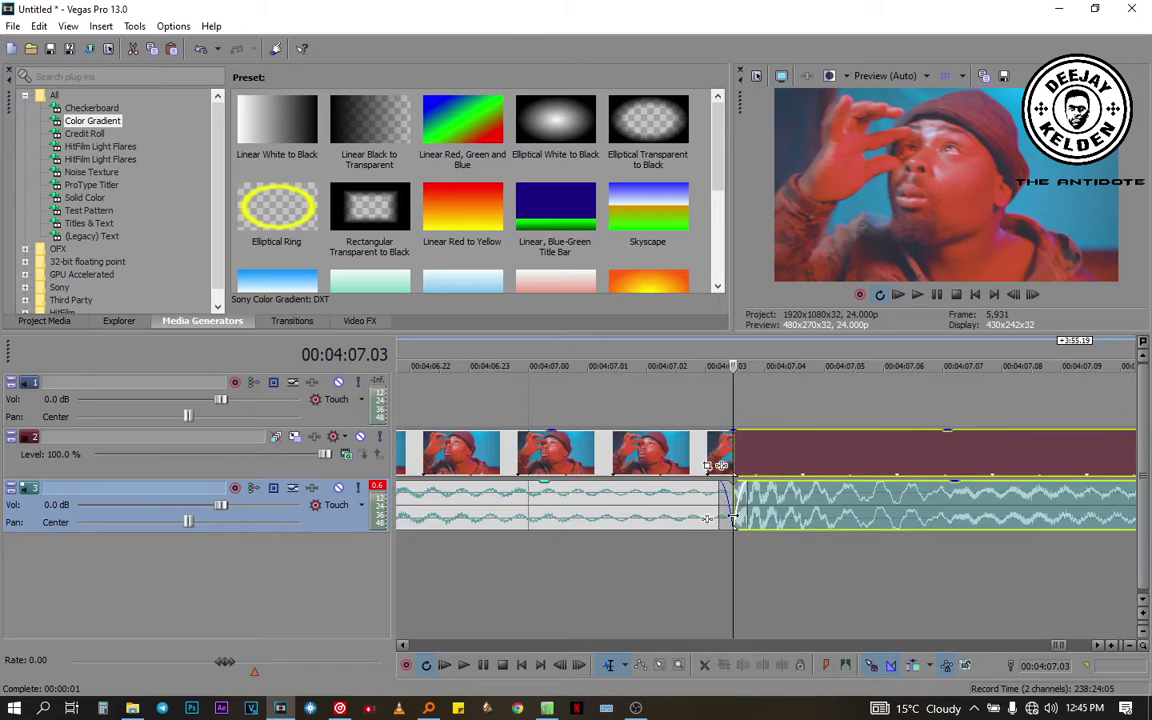
pyautogui.click(640, 505)
pyautogui.press('Delete')
pyautogui.scroll(-8, 640, 504)
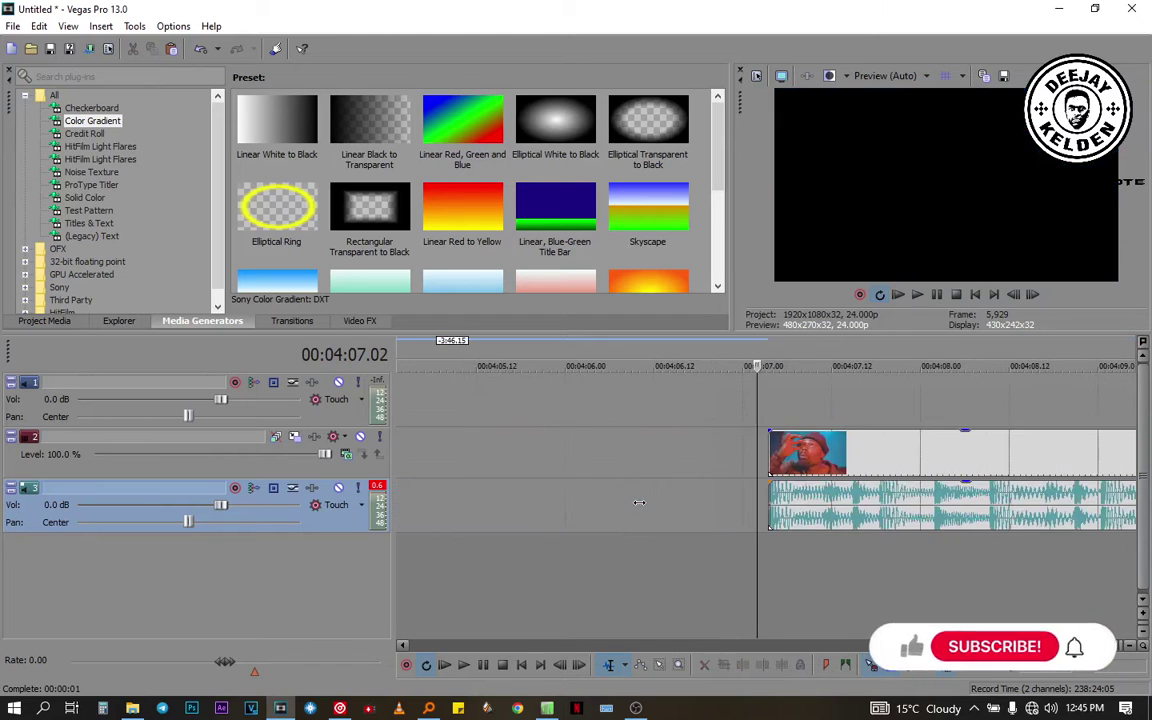
# Move the remaining Kwa News clip back along the timeline to start at about 00:00:20
pyautogui.moveTo(1090, 505); pyautogui.dragTo(500, 505)
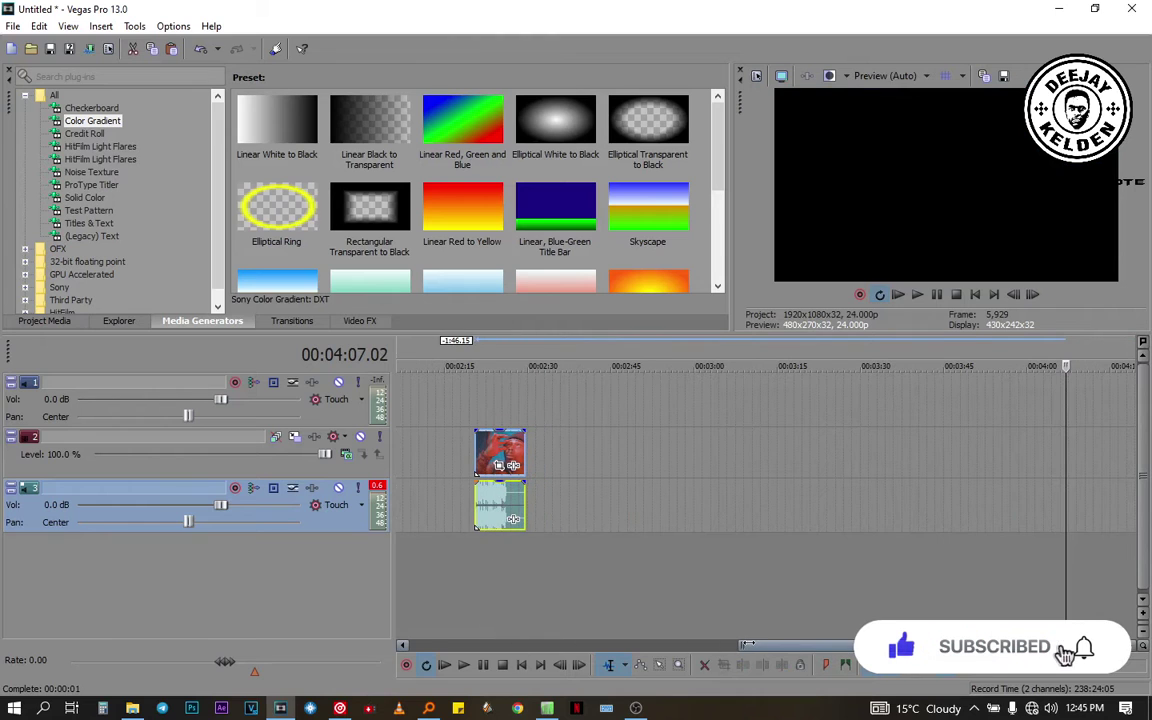
pyautogui.moveTo(767, 652); pyautogui.dragTo(547, 652)
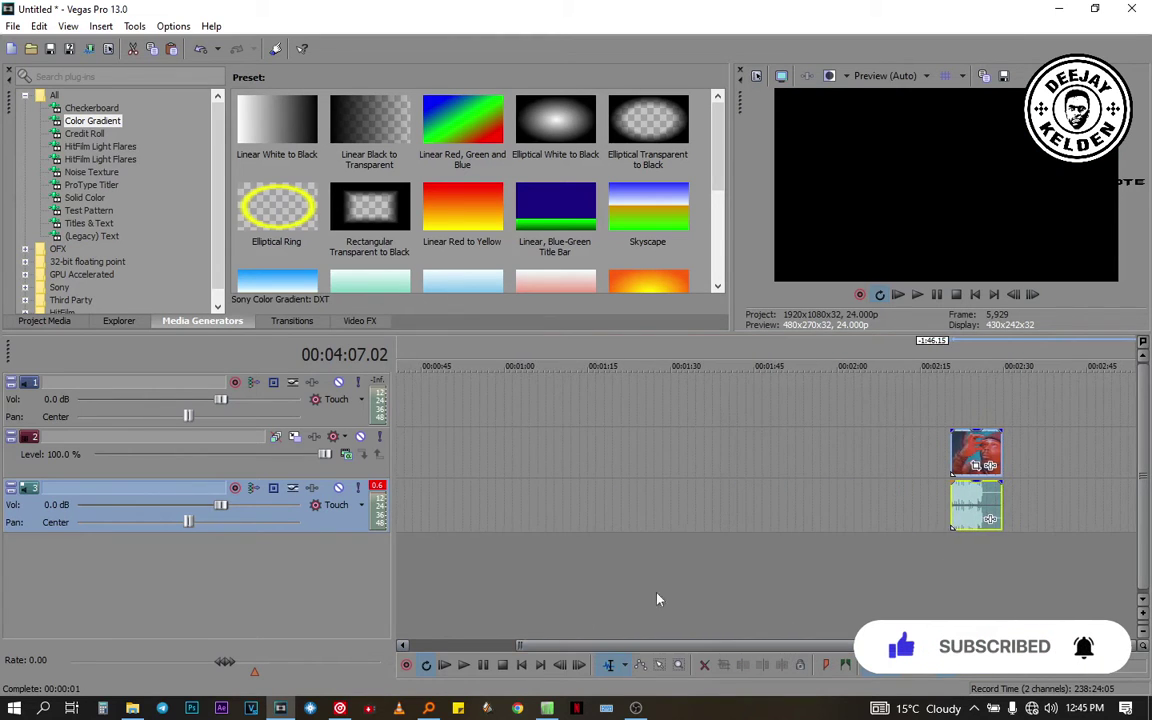
pyautogui.moveTo(985, 518); pyautogui.dragTo(583, 535)
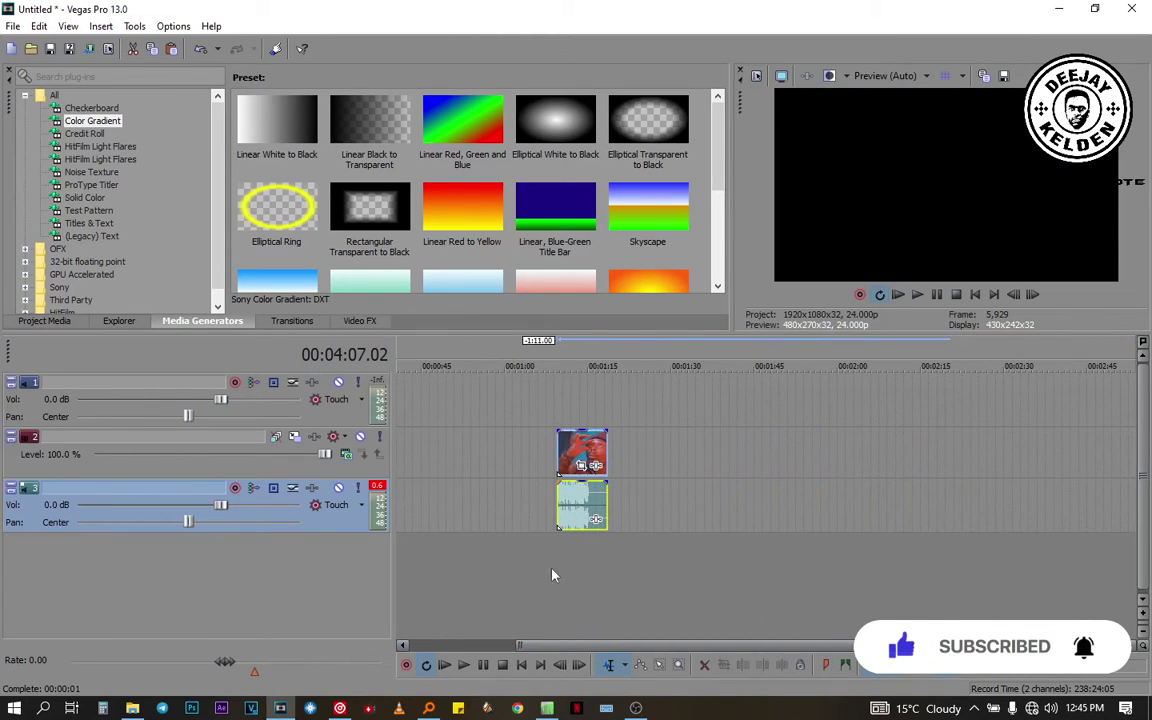
pyautogui.scroll(-3, 553, 575)
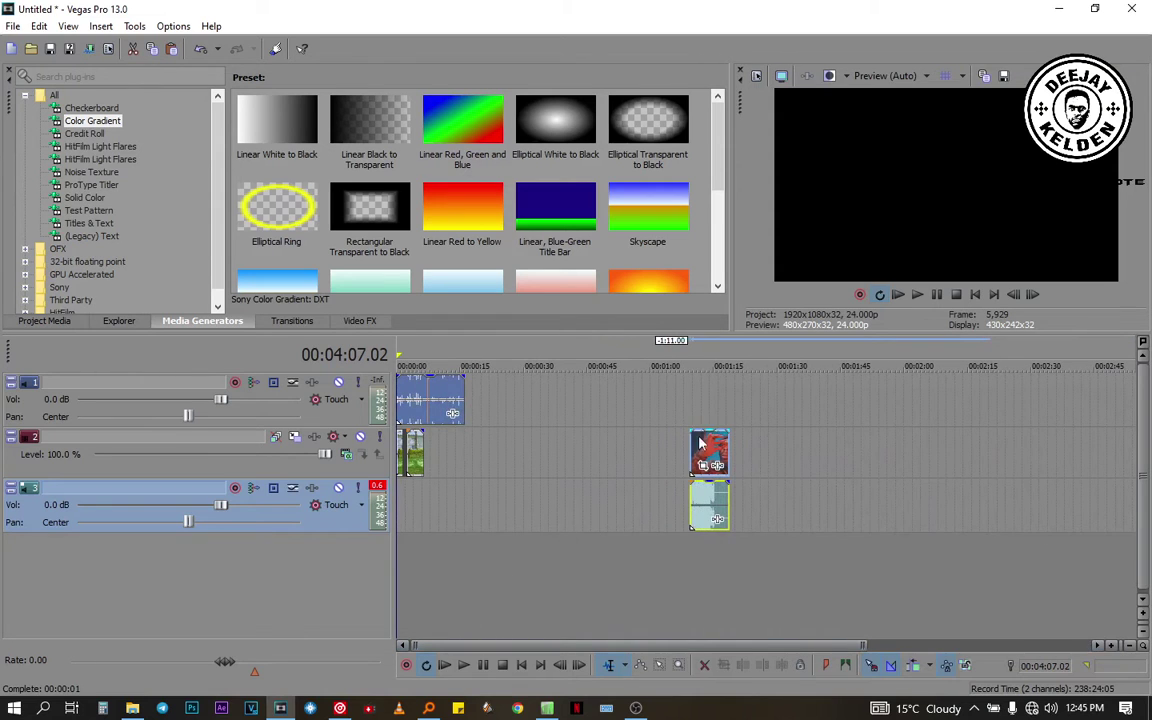
pyautogui.moveTo(701, 443); pyautogui.dragTo(505, 447)
# Play the edited audio track from the end of the last video clip at 00:00:06.12
pyautogui.click(449, 458)
pyautogui.scroll(4, 441, 460)
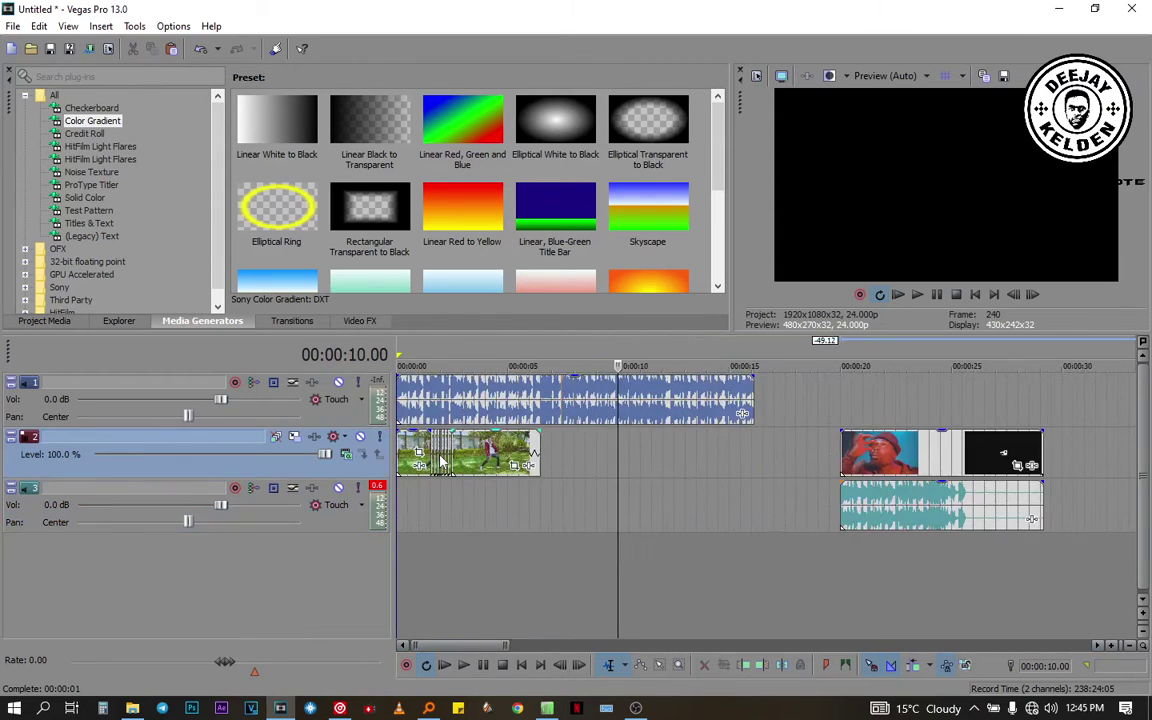
pyautogui.scroll(3, 522, 489)
pyautogui.click(686, 514)
pyautogui.click(596, 514)
pyautogui.click(551, 516)
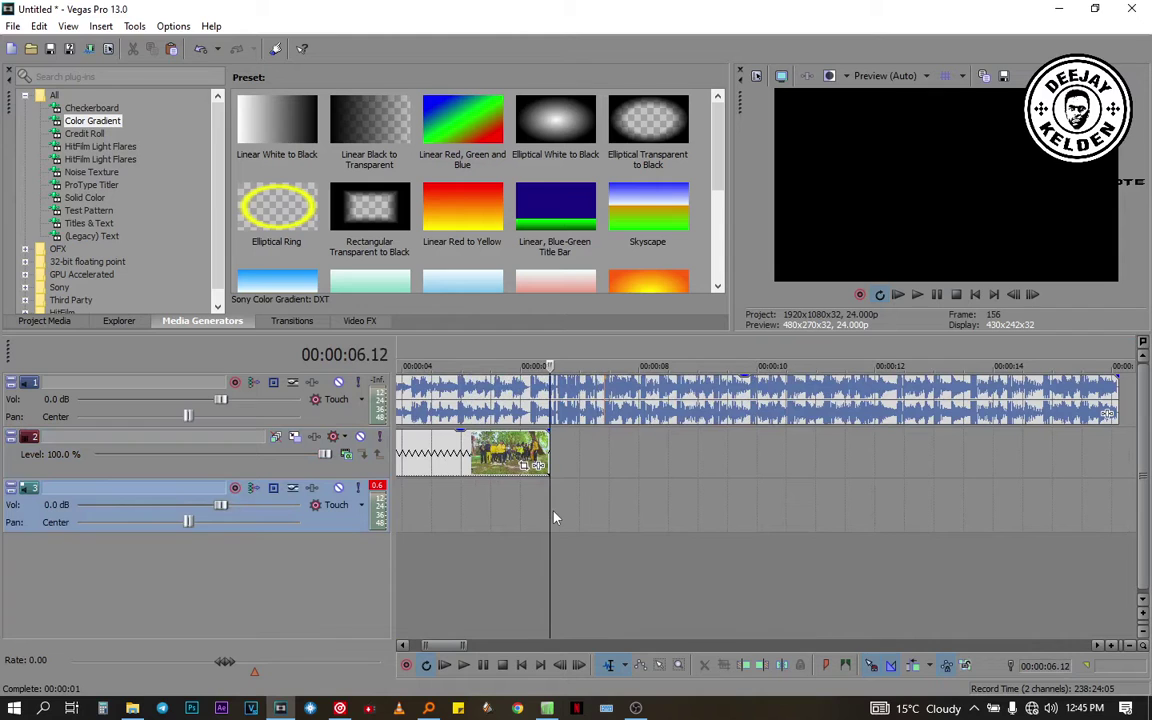
pyautogui.press('space')
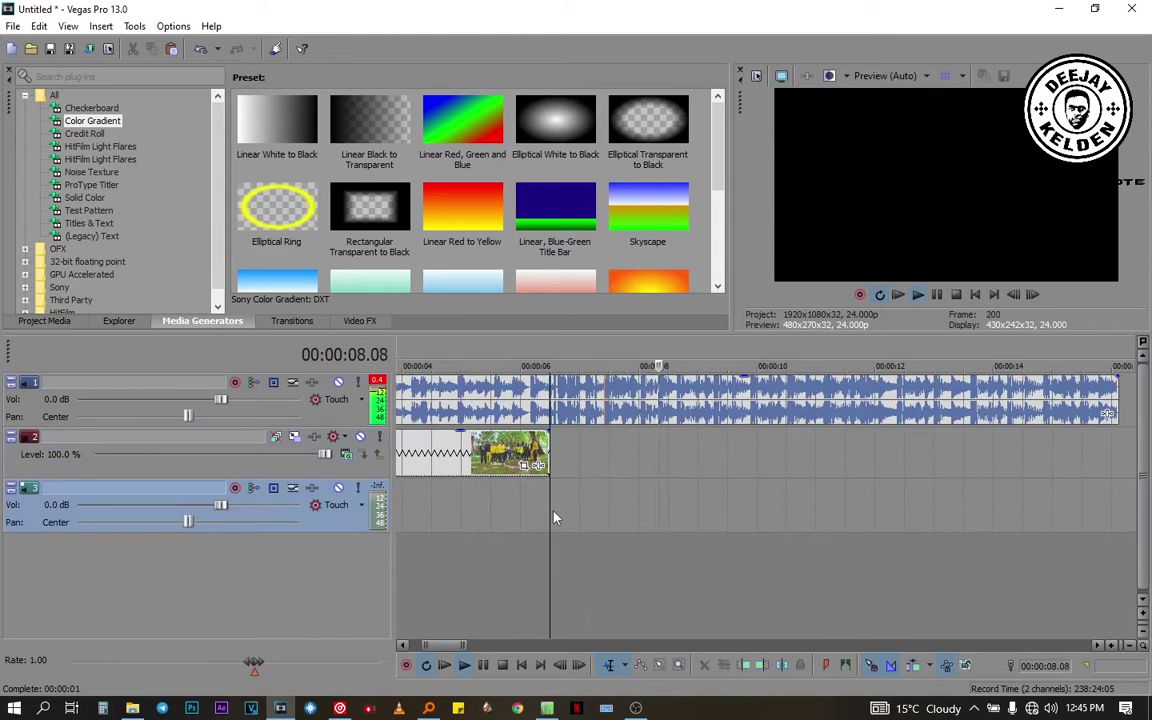
pyautogui.press('space')
# Play the Kwa News clip from about 00:00:19 to compare it with the edited audio
pyautogui.scroll(-5, 800, 521)
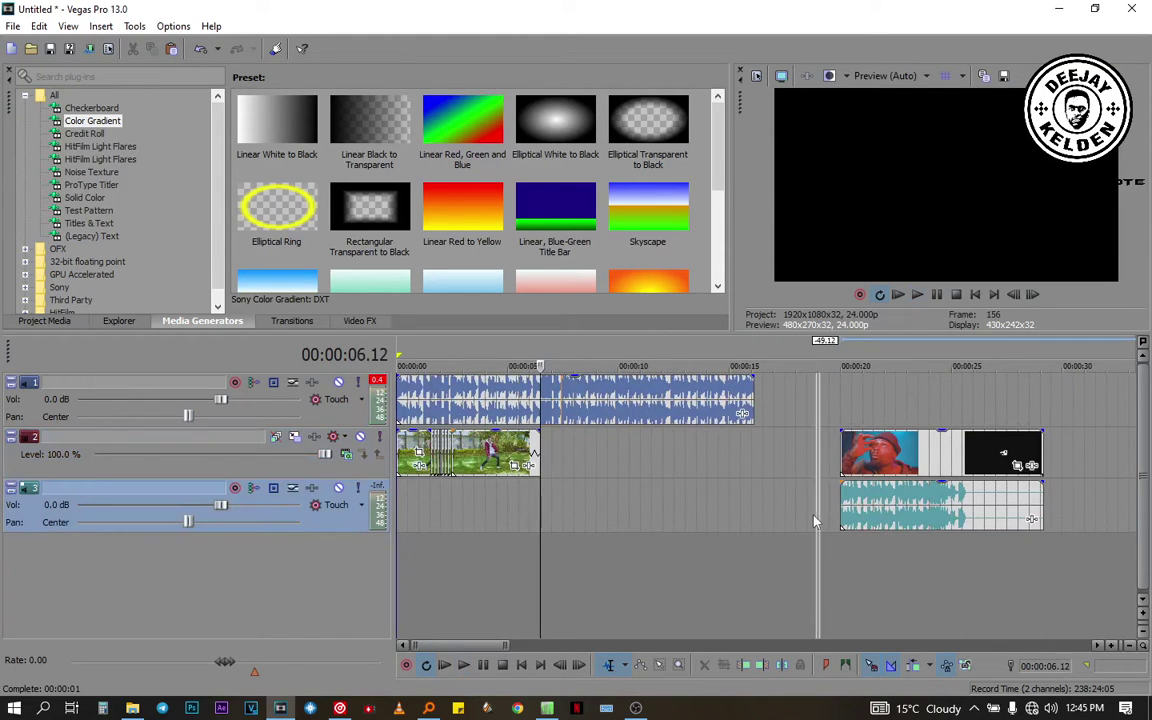
pyautogui.click(815, 521)
pyautogui.press('space')
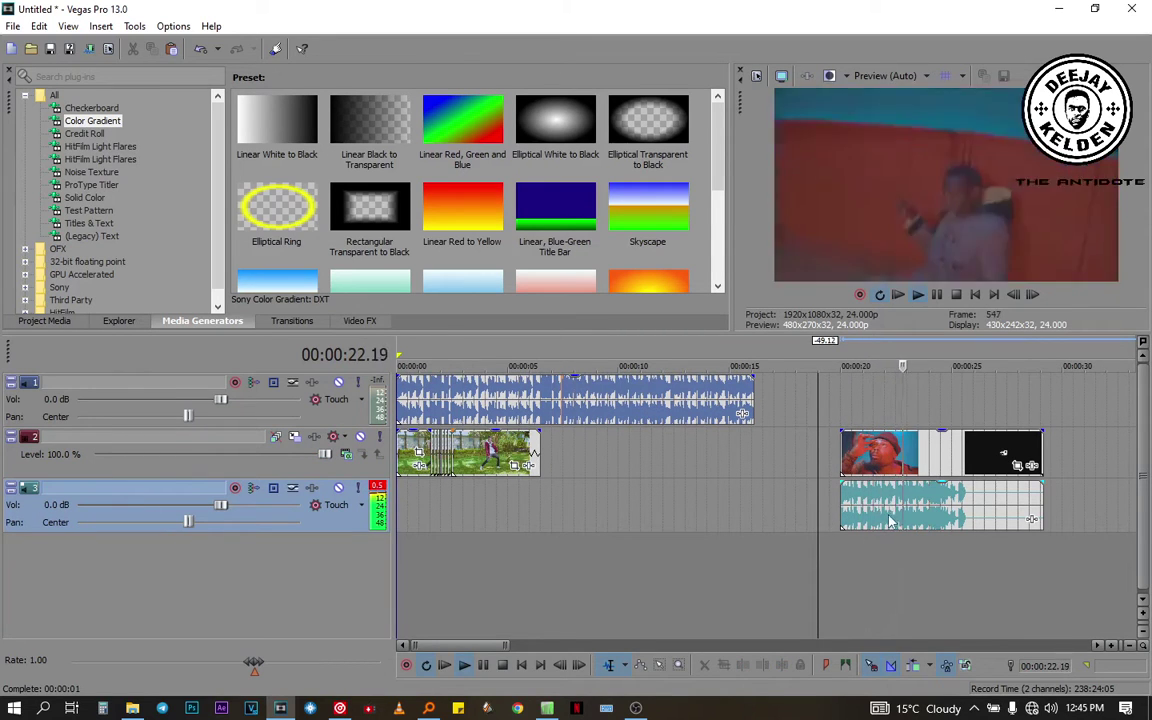
pyautogui.press('space')
# Extend the start of the Kwa News clip about 4 seconds earlier and play it
pyautogui.moveTo(888, 521); pyautogui.dragTo(856, 514)
pyautogui.click(855, 517)
pyautogui.press('space')
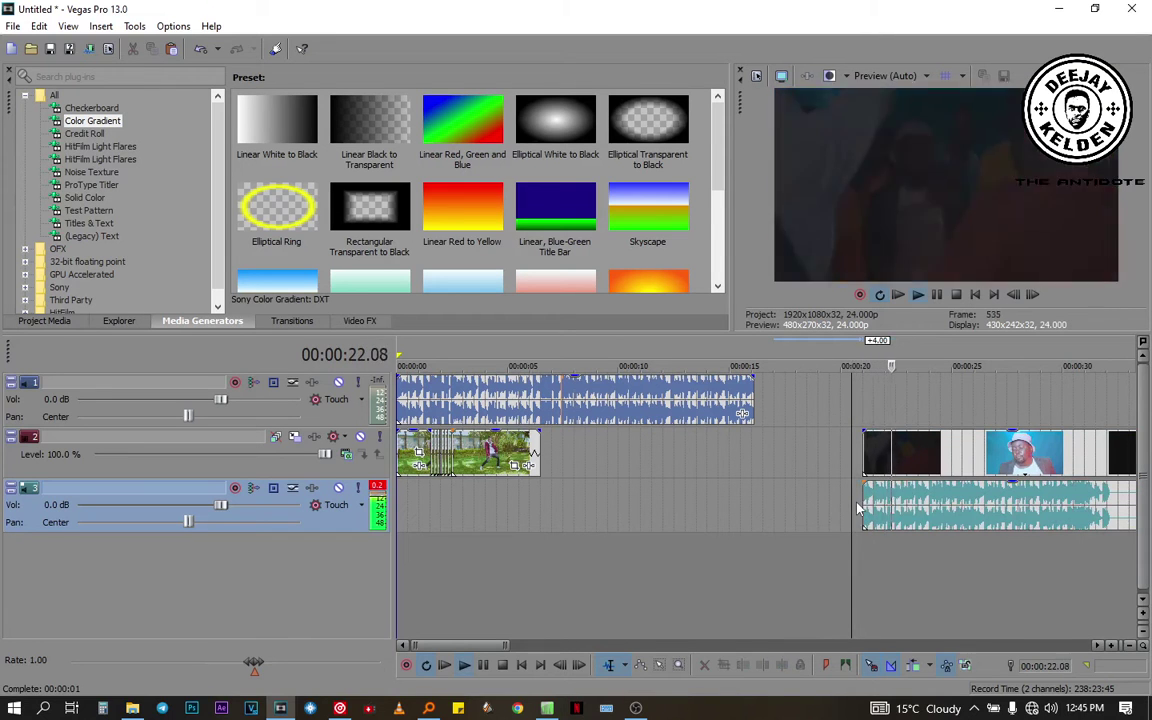
pyautogui.press('space')
pyautogui.press('space')
# Extend the Kwa News clip's start another 2 seconds and play it from 00:00:18.00
pyautogui.moveTo(860, 510); pyautogui.dragTo(792, 512)
pyautogui.click(791, 514)
pyautogui.press('space')
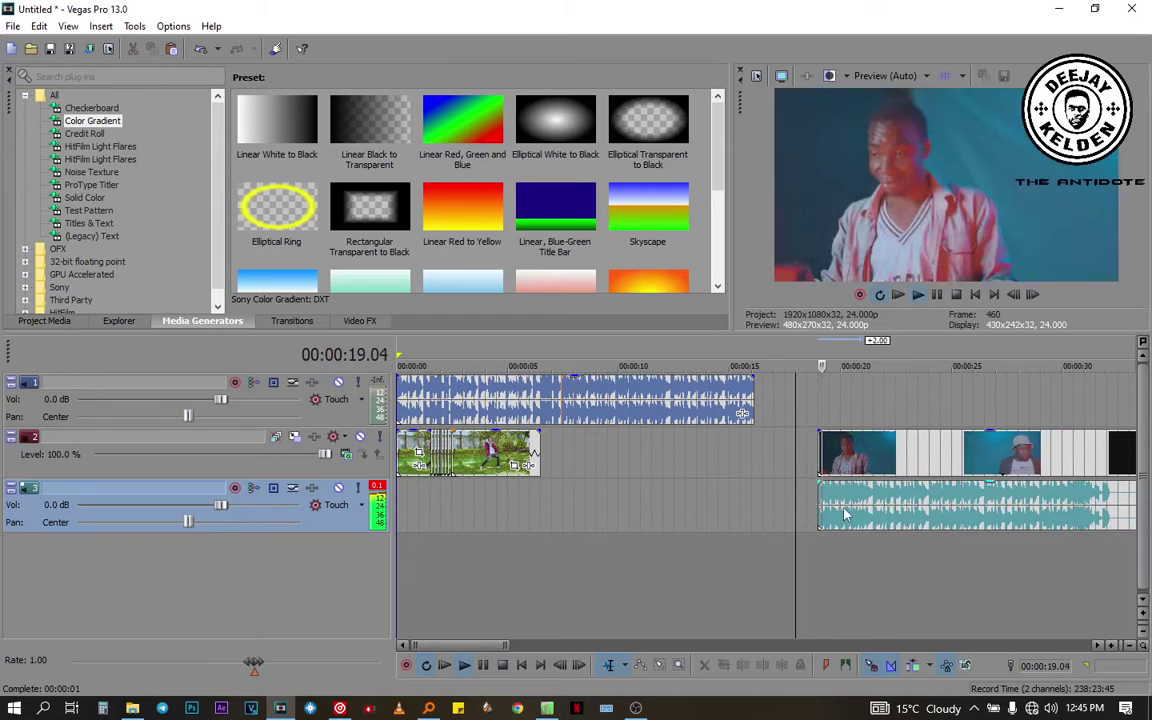
pyautogui.press('space')
# Find the beat just before 00:00:21.12, split the Kwa News clip there and delete the part before it
pyautogui.click(852, 558)
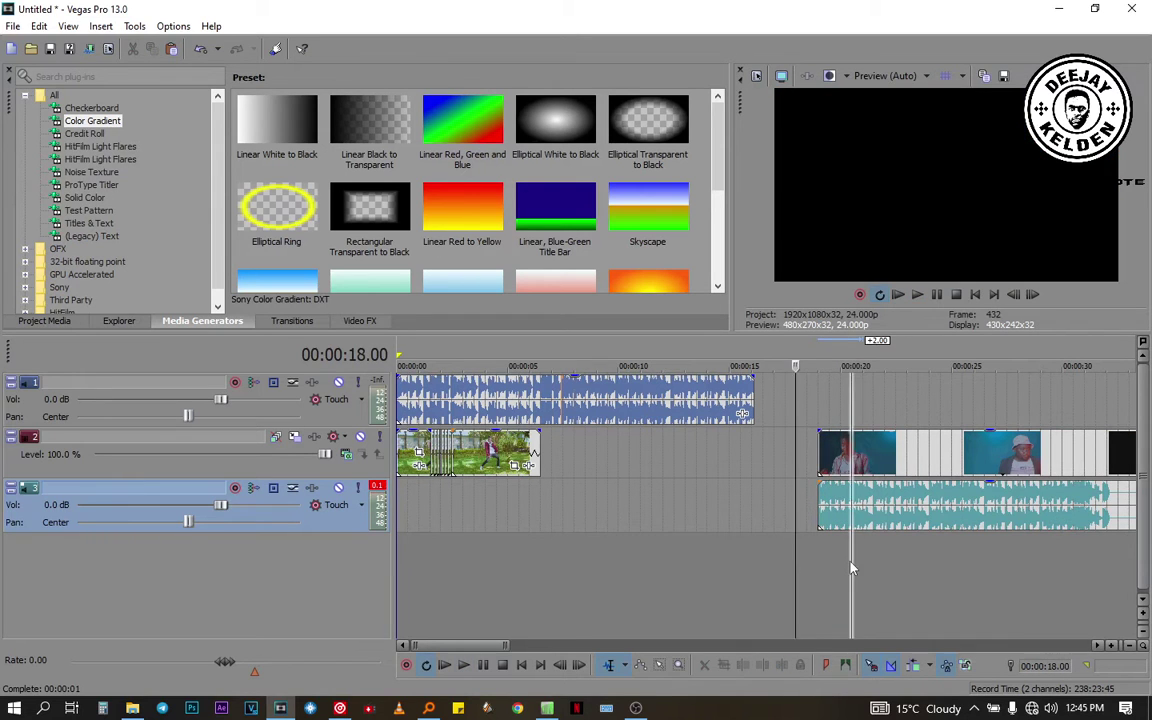
pyautogui.press('space')
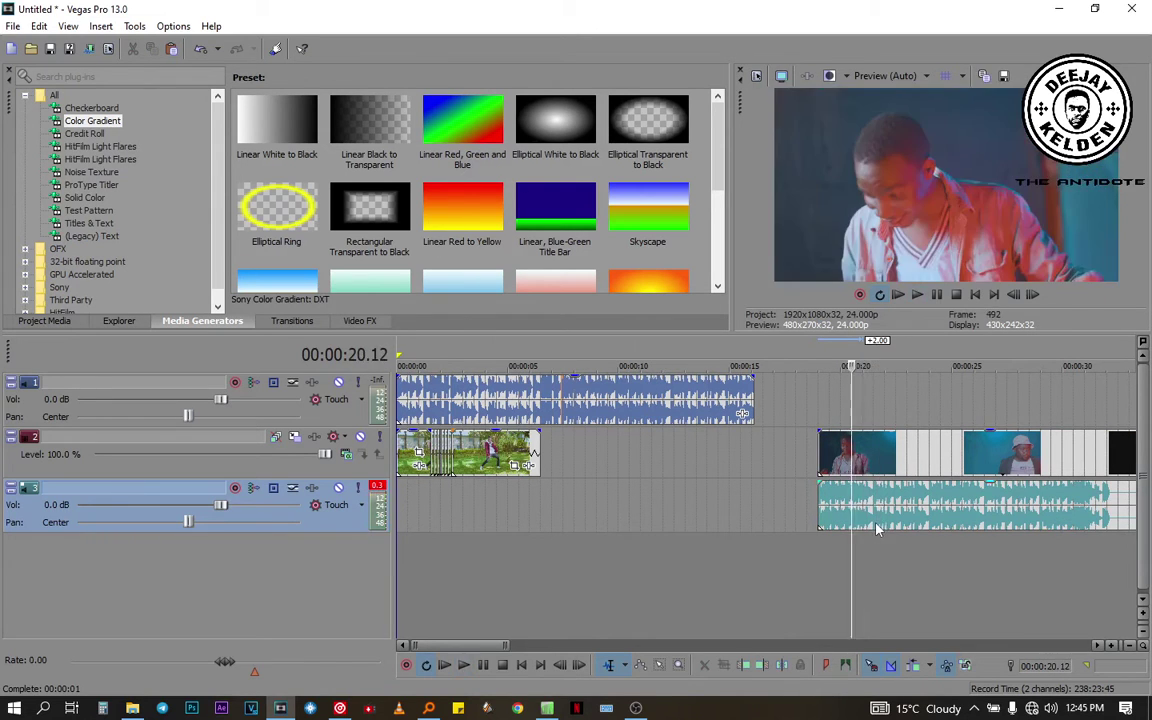
pyautogui.press('space')
pyautogui.scroll(5, 875, 522)
pyautogui.scroll(4, 875, 522)
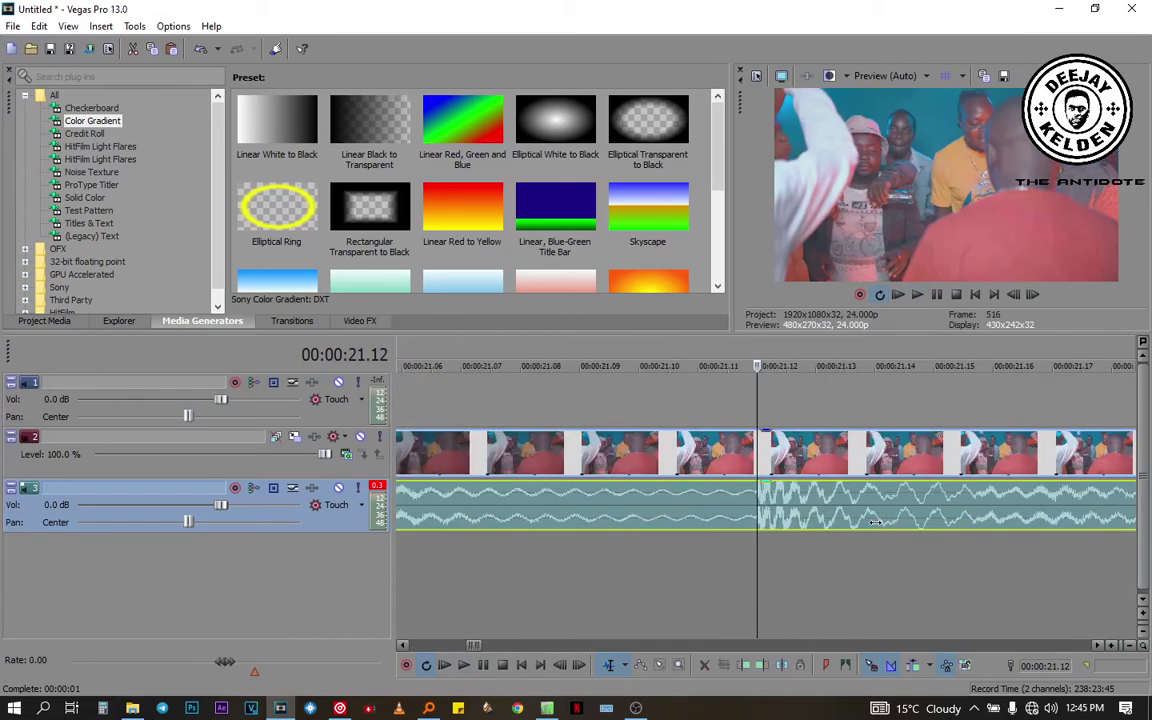
pyautogui.click(748, 515)
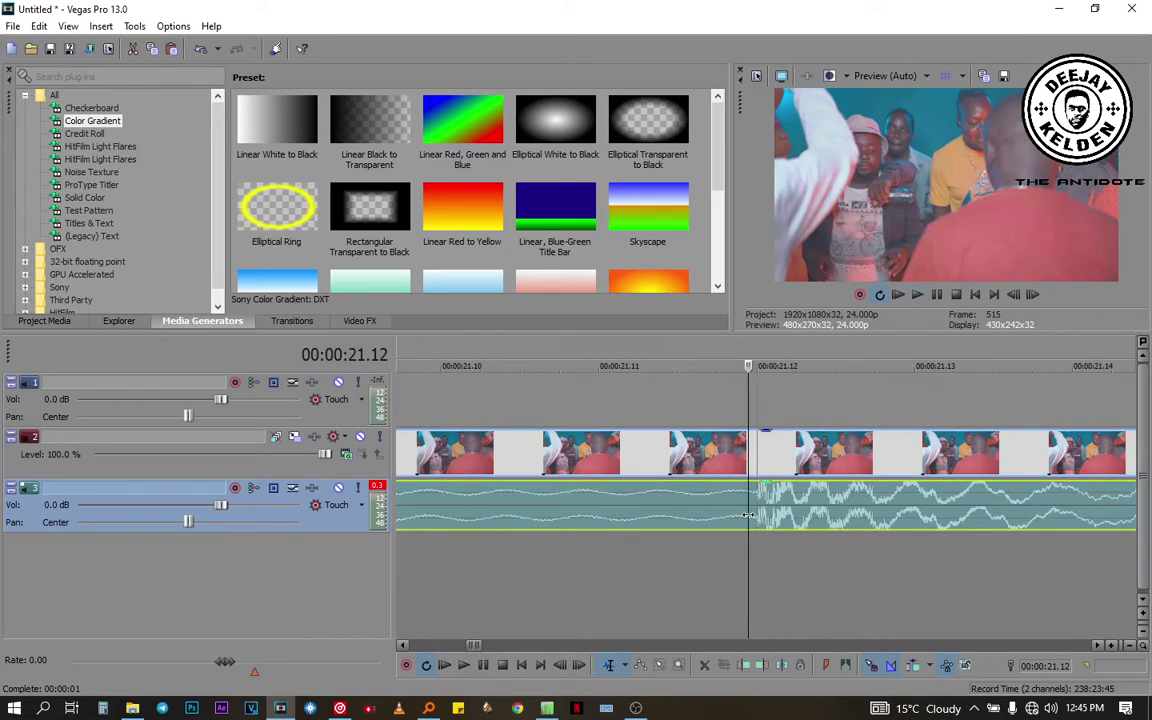
pyautogui.press('s')
pyautogui.click(641, 503)
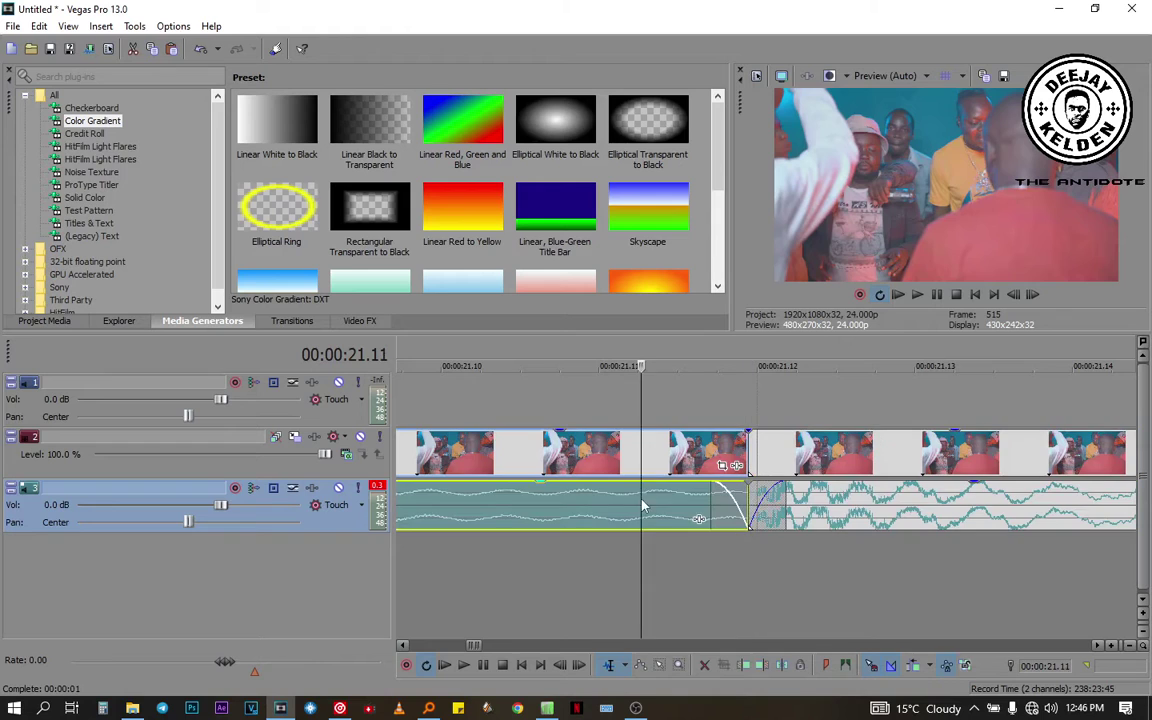
pyautogui.press('Delete')
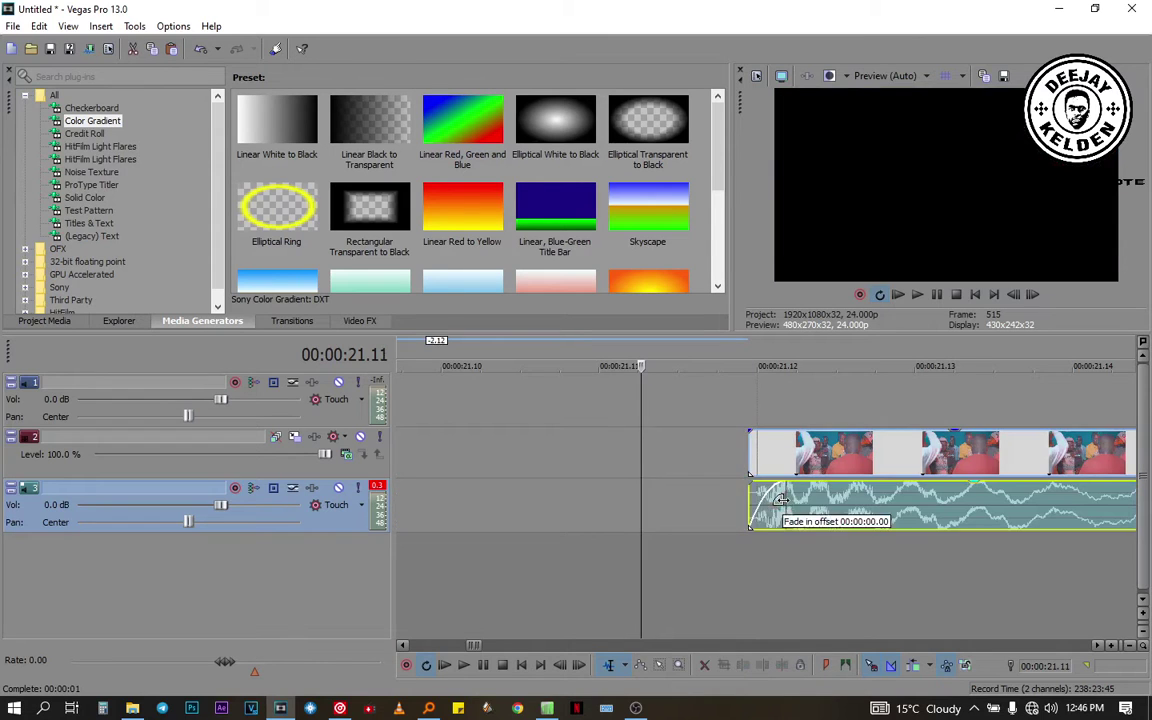
# Shift the Kwa News clip about one frame earlier and trim its start to the beat's onset near 00:00:21.11
pyautogui.scroll(2, 766, 504)
pyautogui.scroll(1, 766, 504)
pyautogui.scroll(-3, 766, 501)
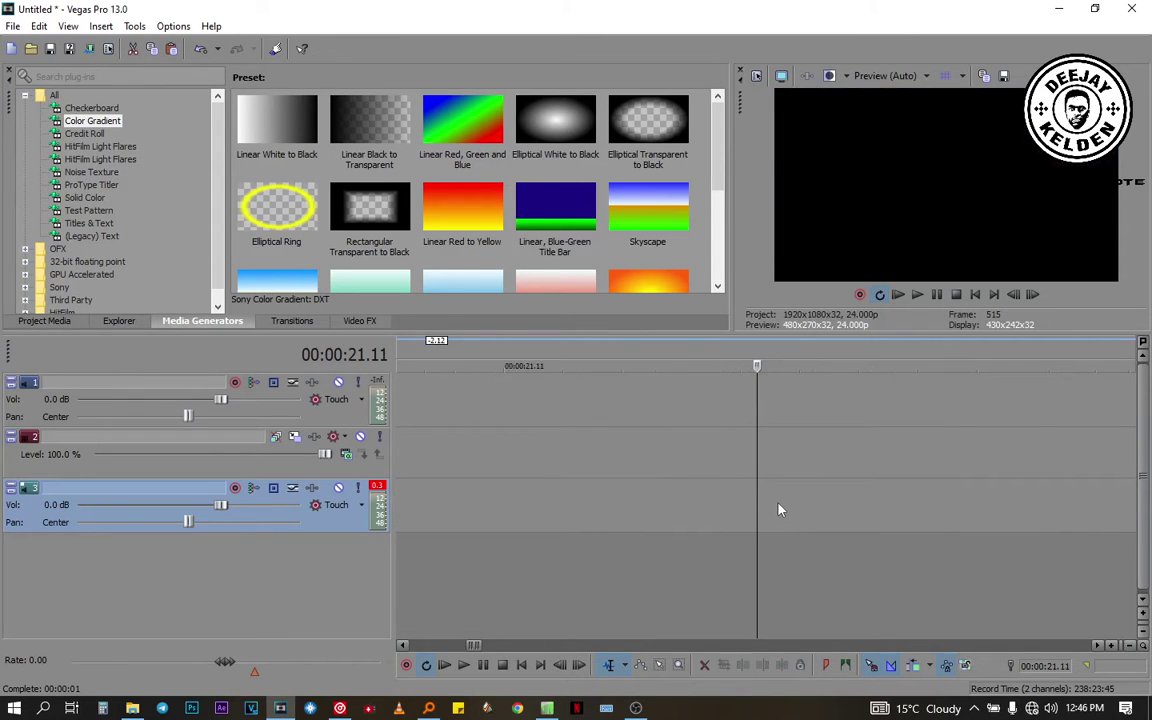
pyautogui.moveTo(818, 503); pyautogui.dragTo(681, 490)
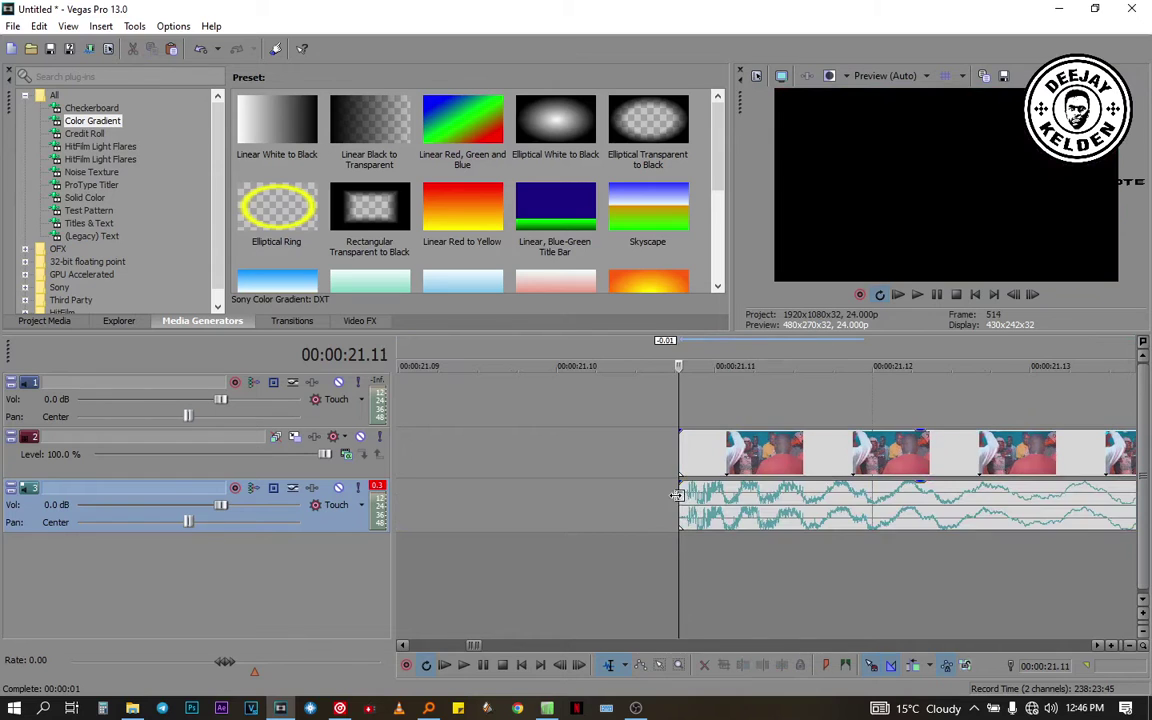
pyautogui.scroll(2, 682, 500)
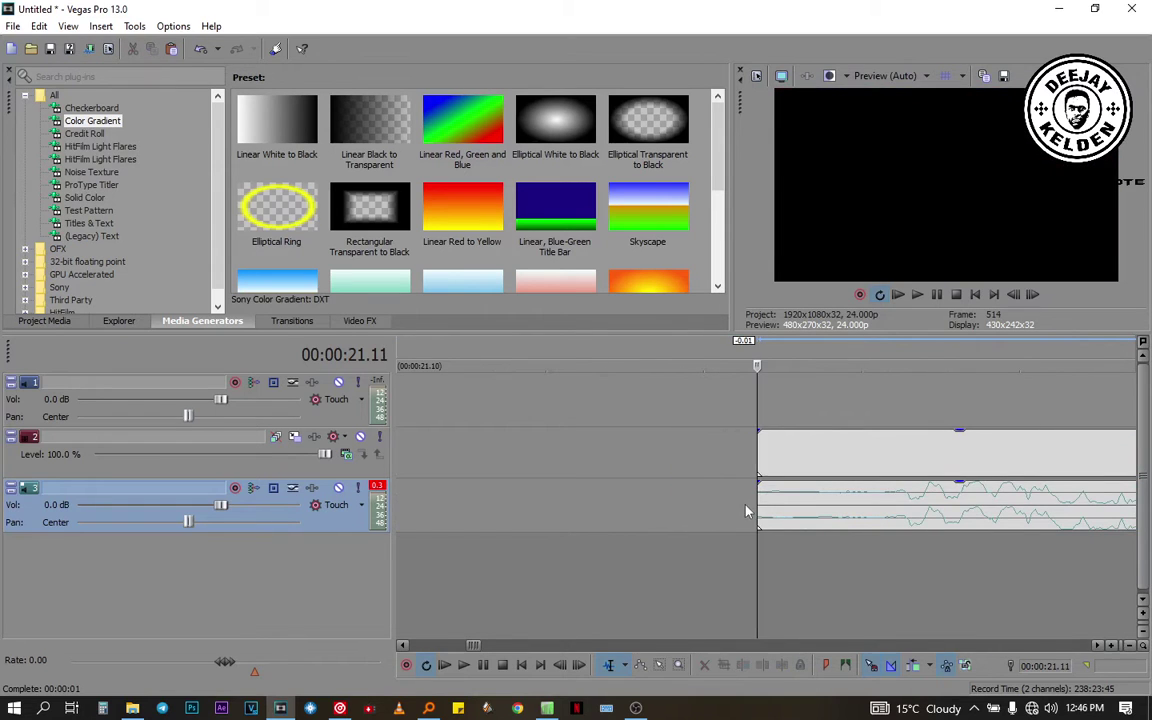
pyautogui.moveTo(757, 511); pyautogui.dragTo(898, 512)
pyautogui.scroll(-4, 898, 512)
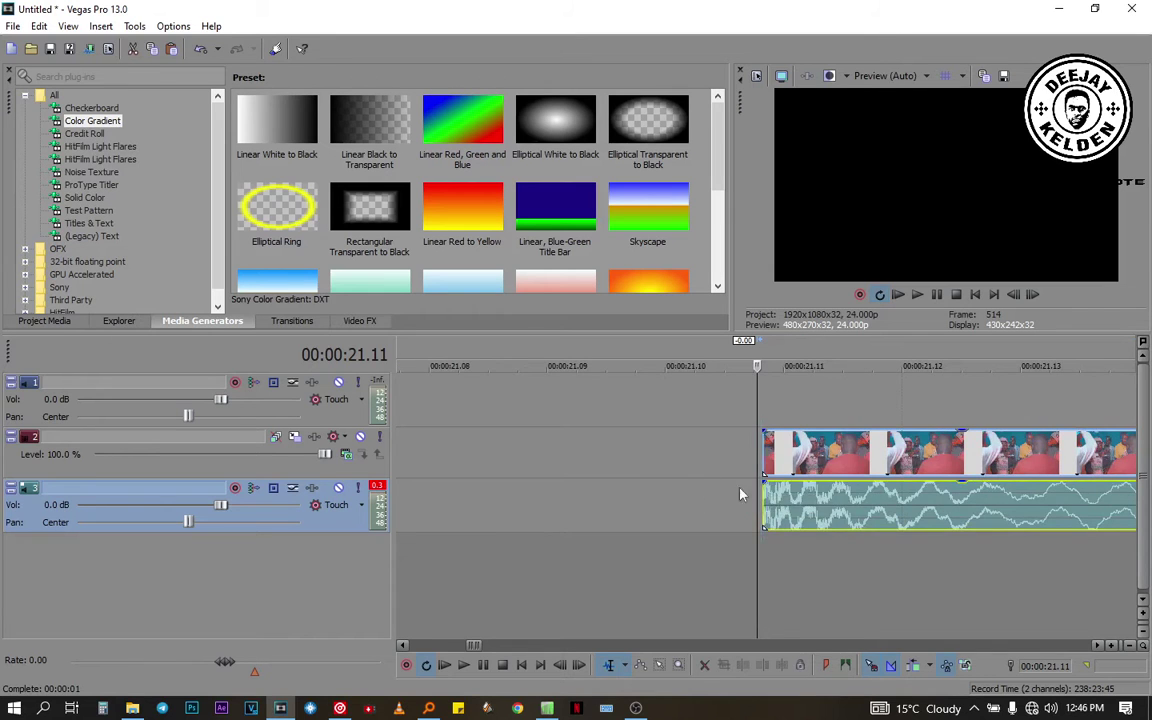
# Move the trimmed Kwa News clip back to about 00:00:07, just after the last video clip
pyautogui.scroll(-4, 818, 494)
pyautogui.moveTo(775, 450); pyautogui.dragTo(489, 464)
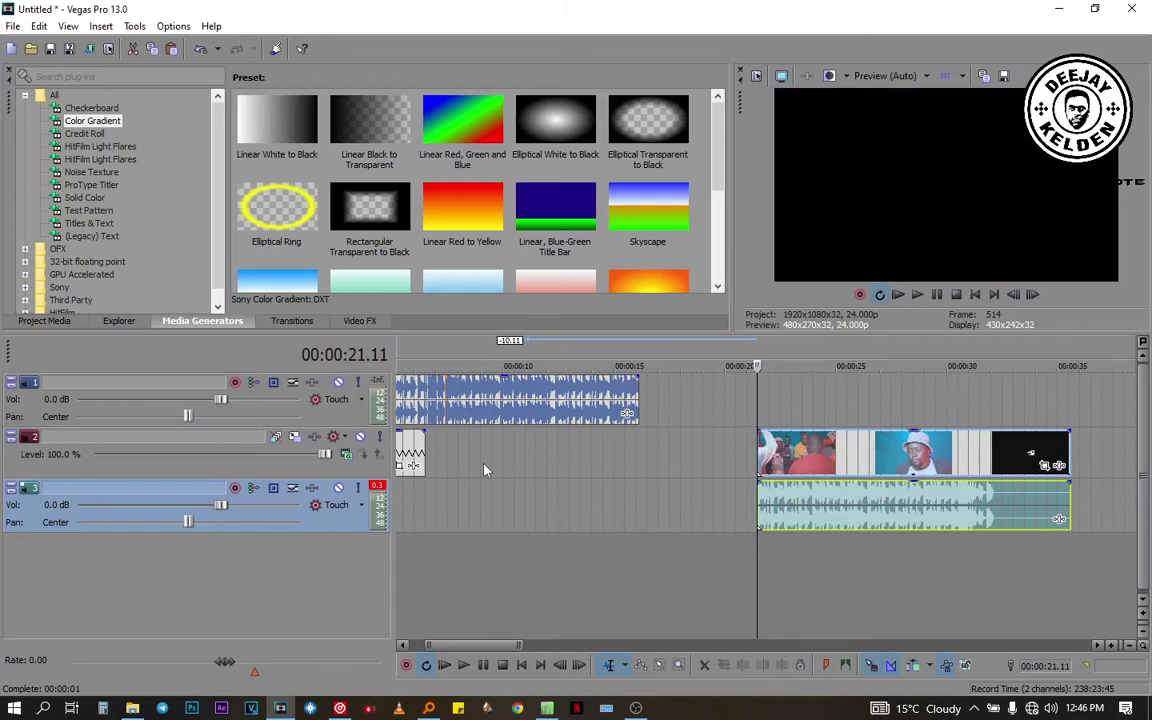
pyautogui.moveTo(801, 470); pyautogui.dragTo(492, 455)
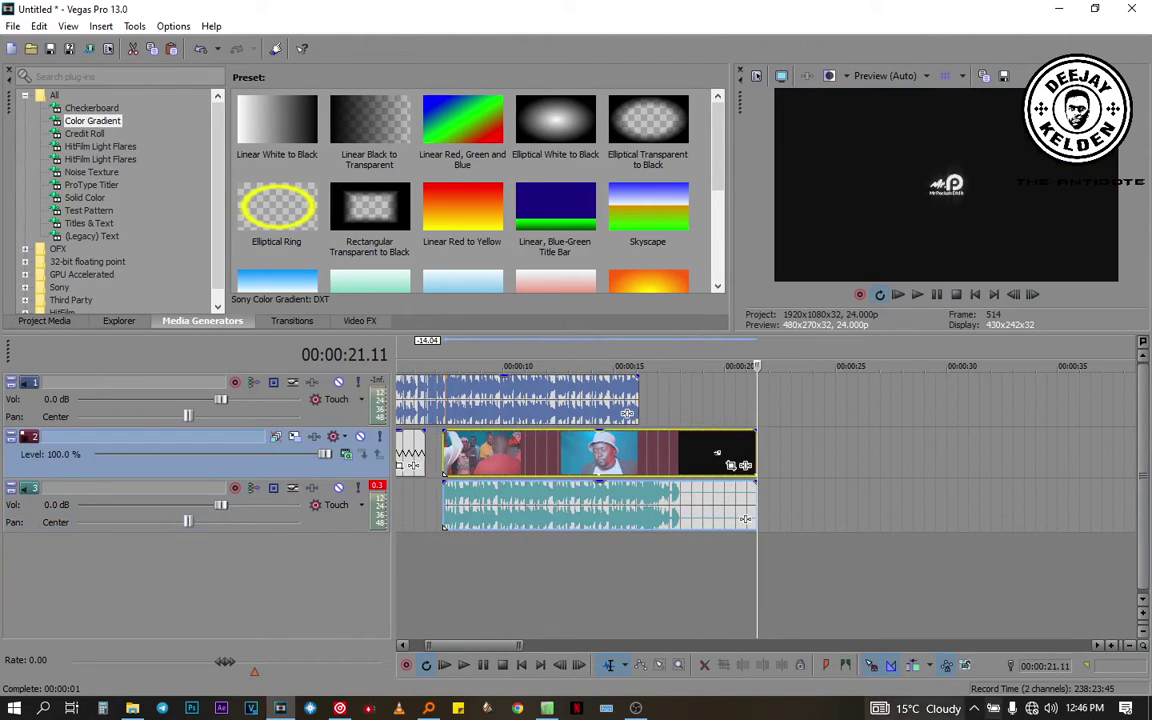
# Switch to Sony ACID Pro to check the Kwa News section of the arrangement
pyautogui.click(547, 708)
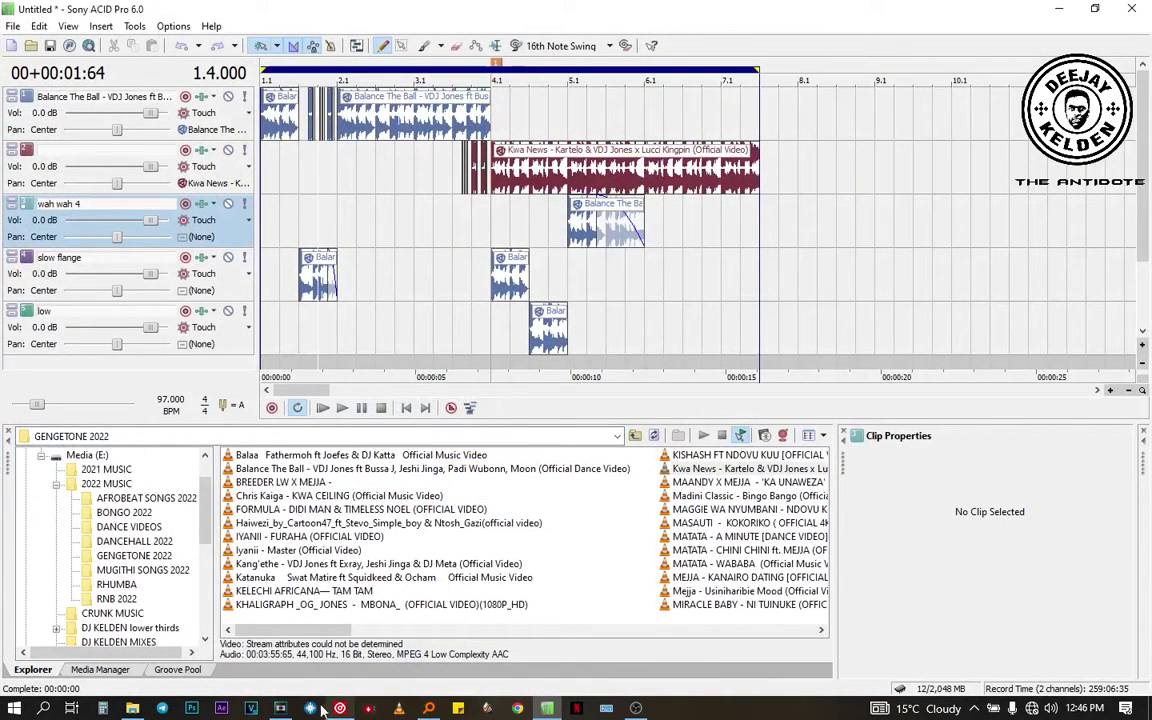
# Switch to Vegas Pro and move the music video clip with its audio to the beat near 00:00:07.10
pyautogui.click(276, 708)
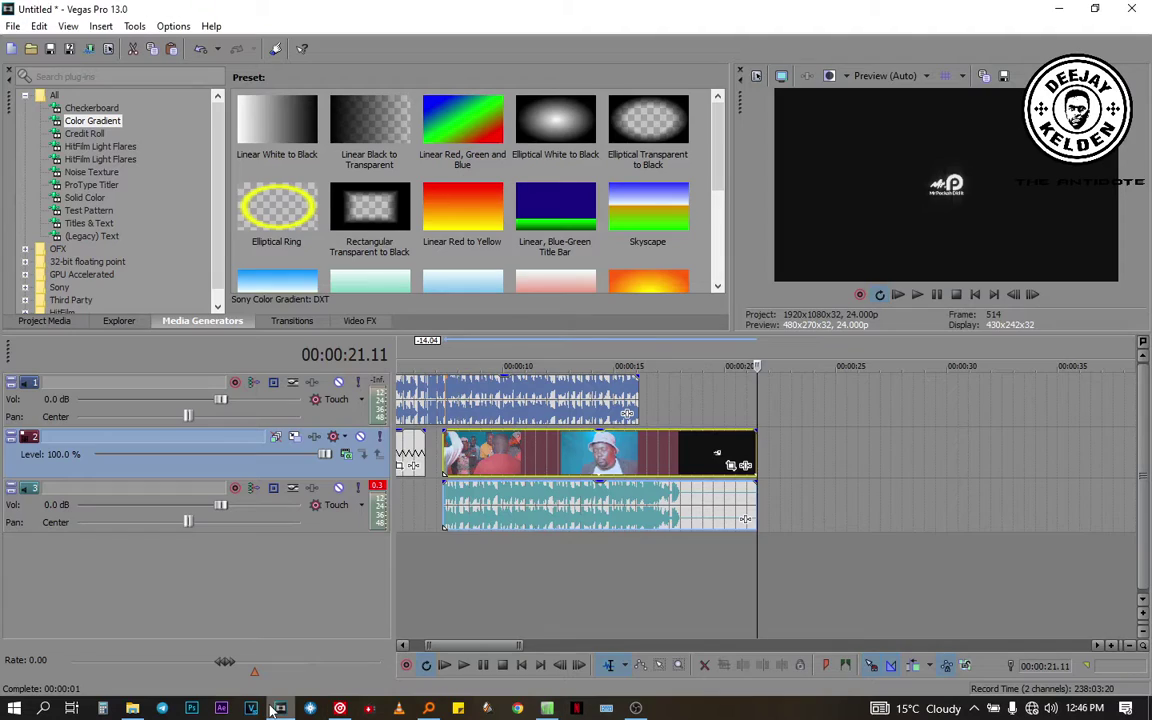
pyautogui.click(447, 573)
pyautogui.scroll(10, 446, 573)
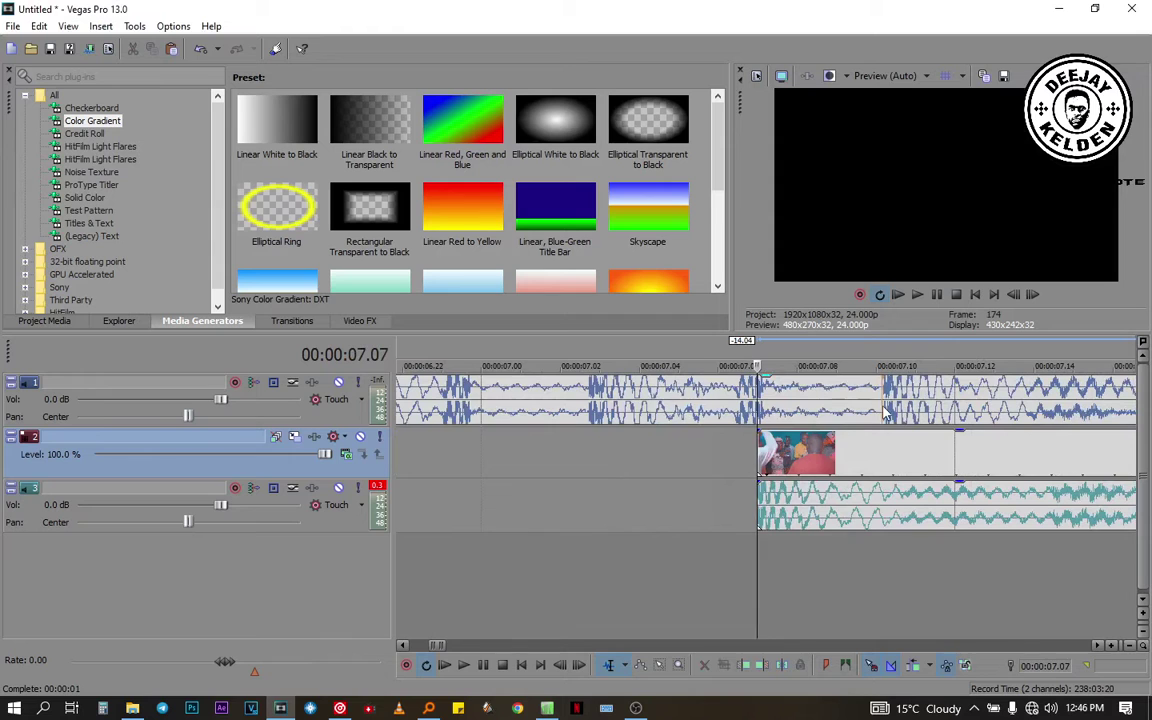
pyautogui.moveTo(827, 453); pyautogui.dragTo(950, 453)
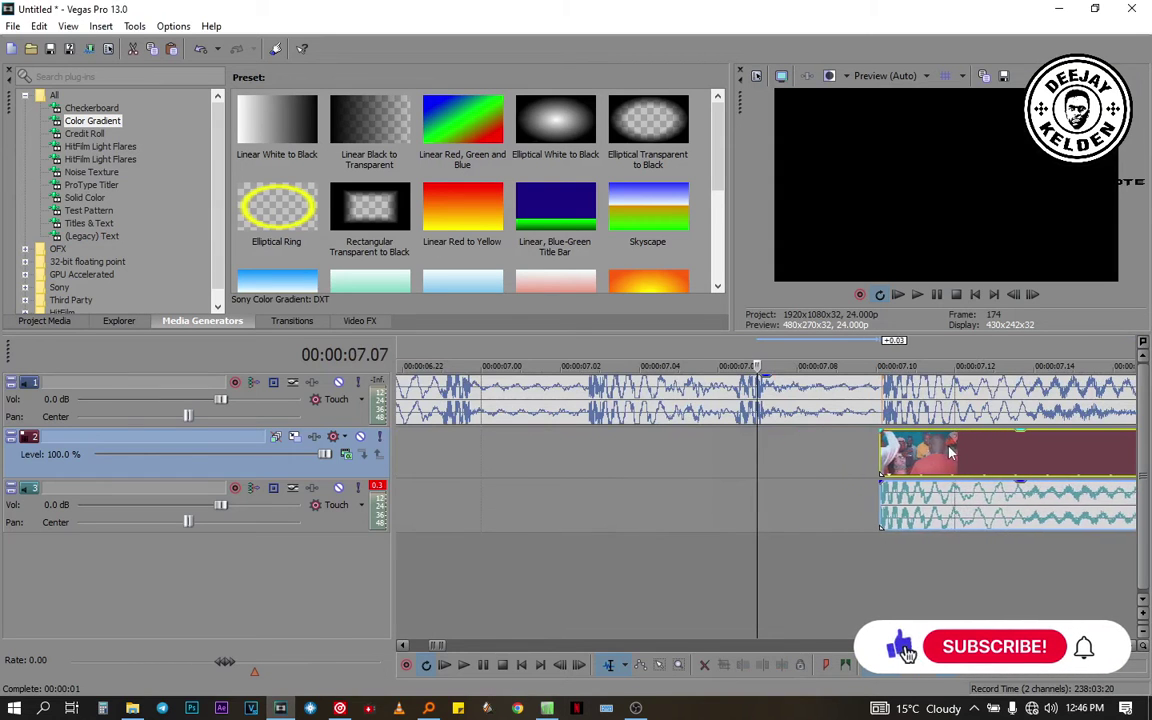
# Fine-adjust the start of the video clip and its audio to match the beat onset in the top audio track
pyautogui.click(797, 510)
pyautogui.scroll(5, 797, 510)
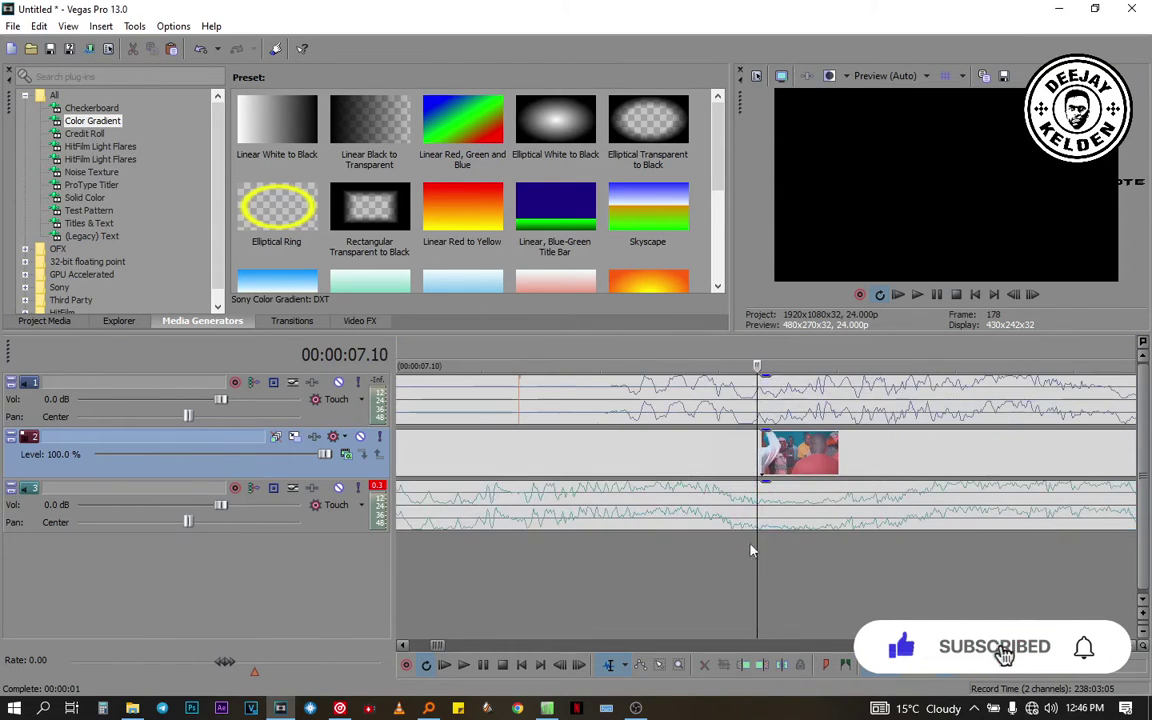
pyautogui.moveTo(755, 505); pyautogui.dragTo(874, 497)
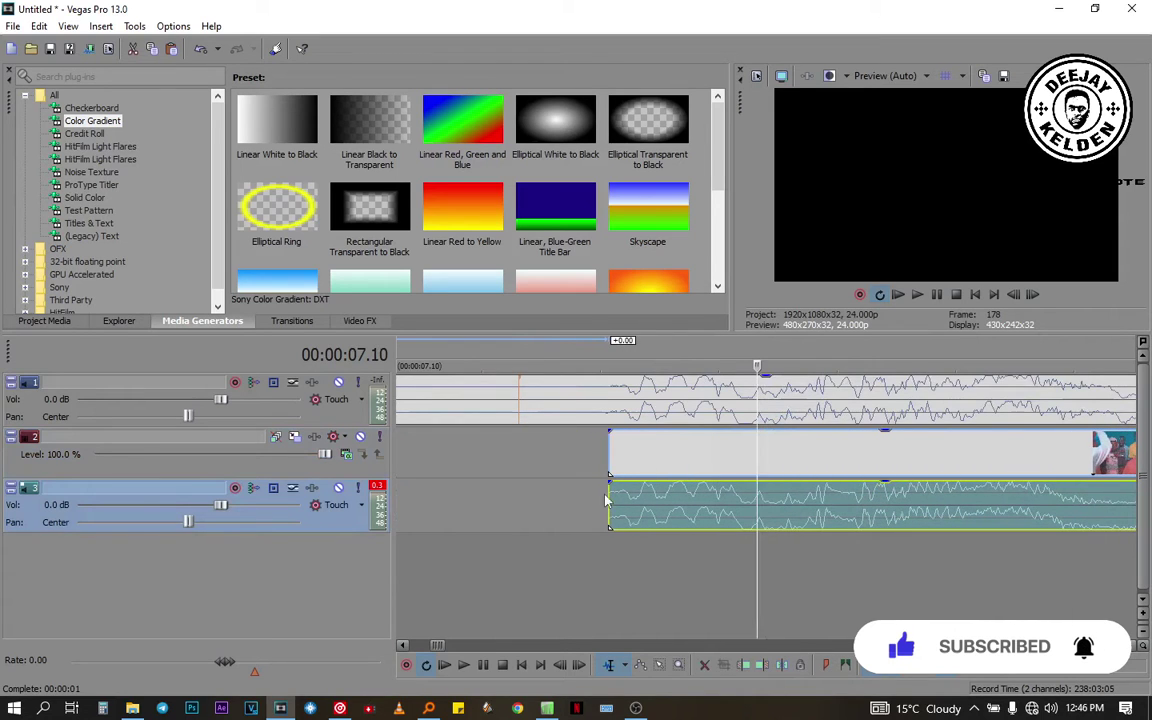
pyautogui.moveTo(608, 500); pyautogui.dragTo(582, 500)
pyautogui.moveTo(583, 482); pyautogui.dragTo(500, 503)
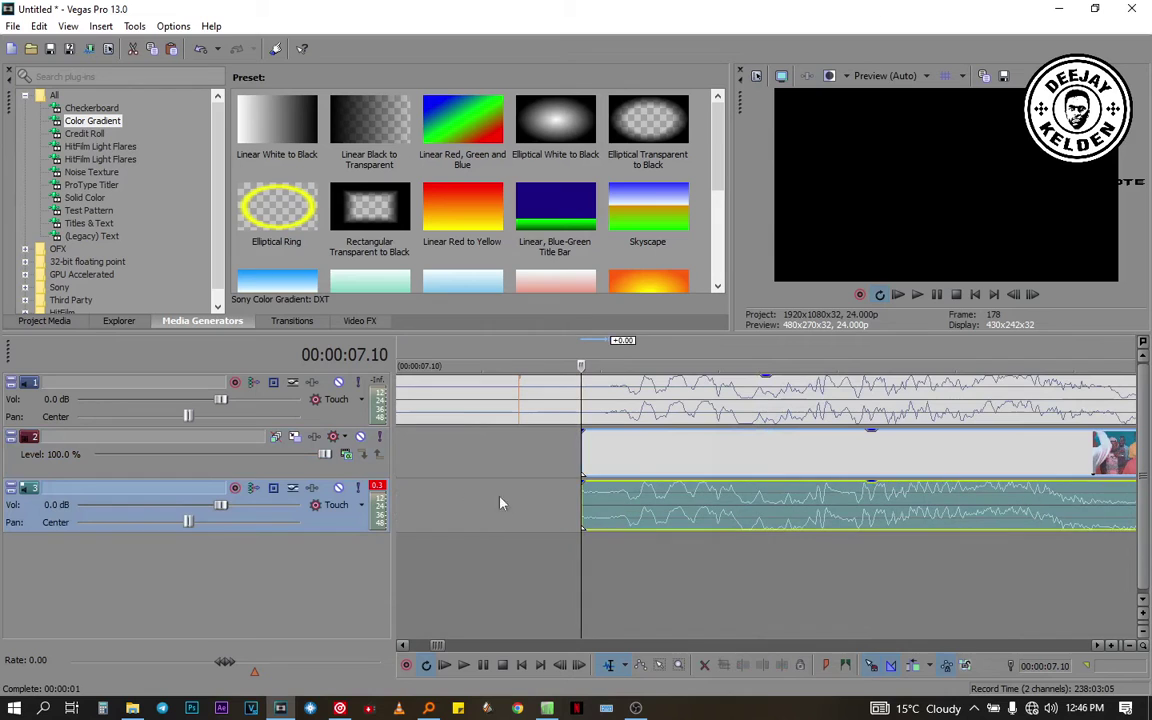
pyautogui.click(649, 515)
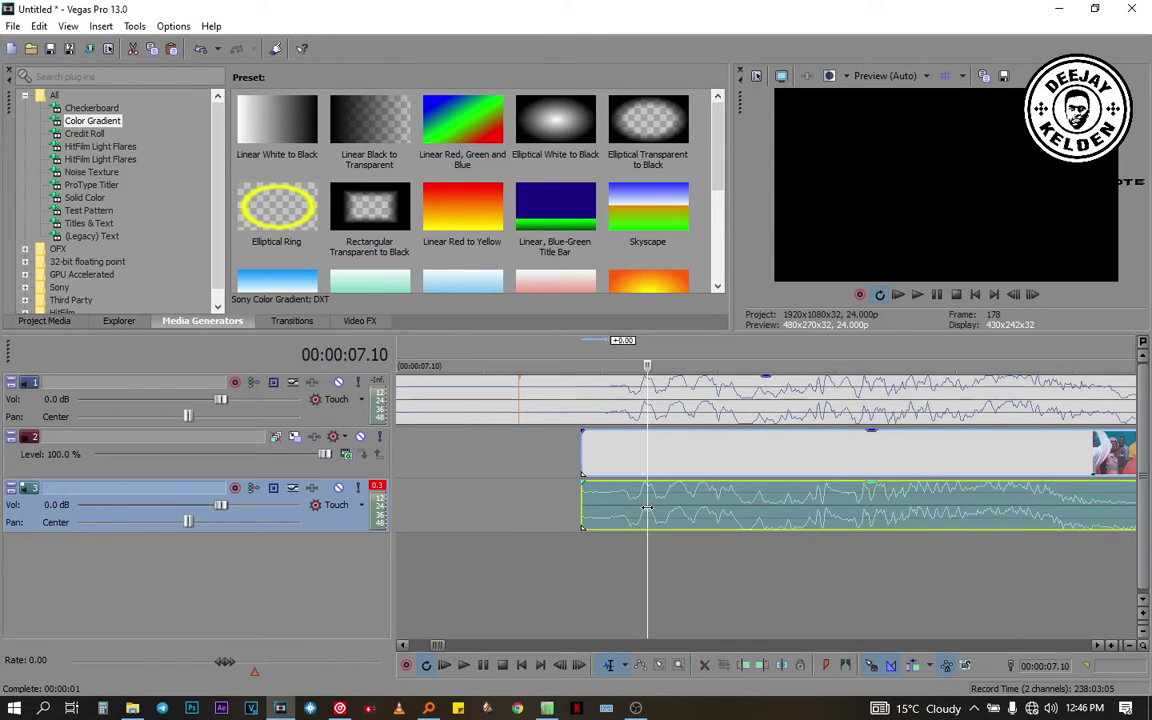
# Compare the clip's waveform with the top track around 00:00:08.20 and play both from 00:00:07.05 to check sync
pyautogui.scroll(-5, 647, 508)
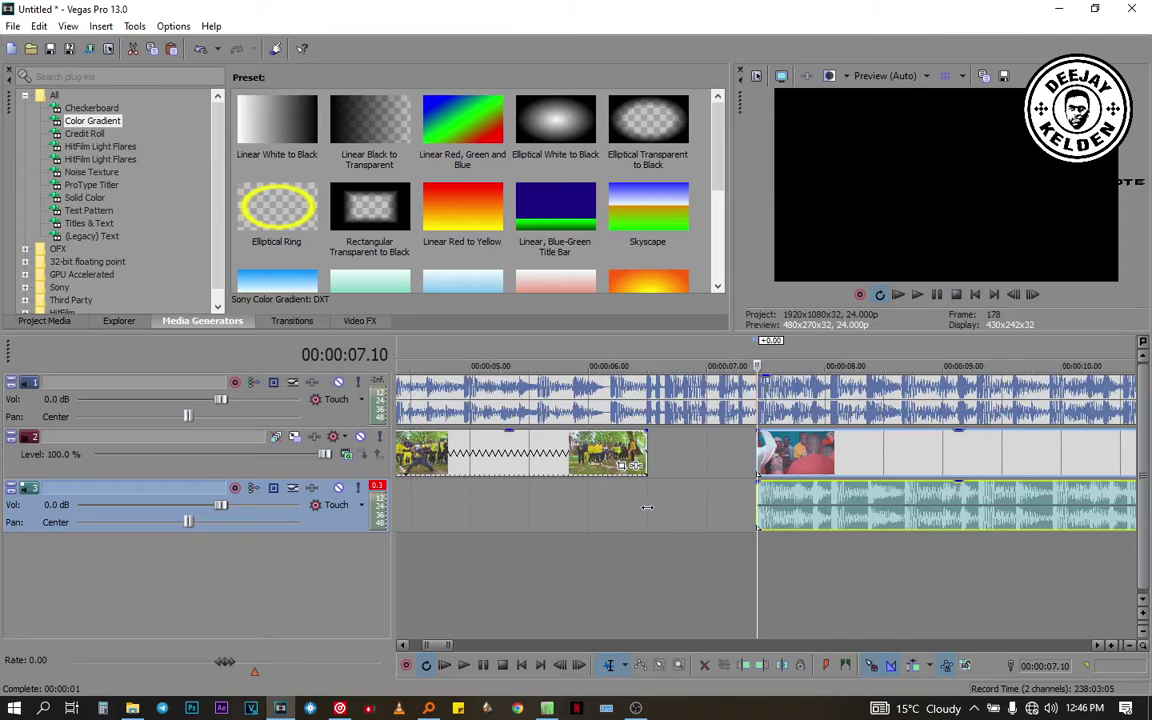
pyautogui.scroll(5, 926, 525)
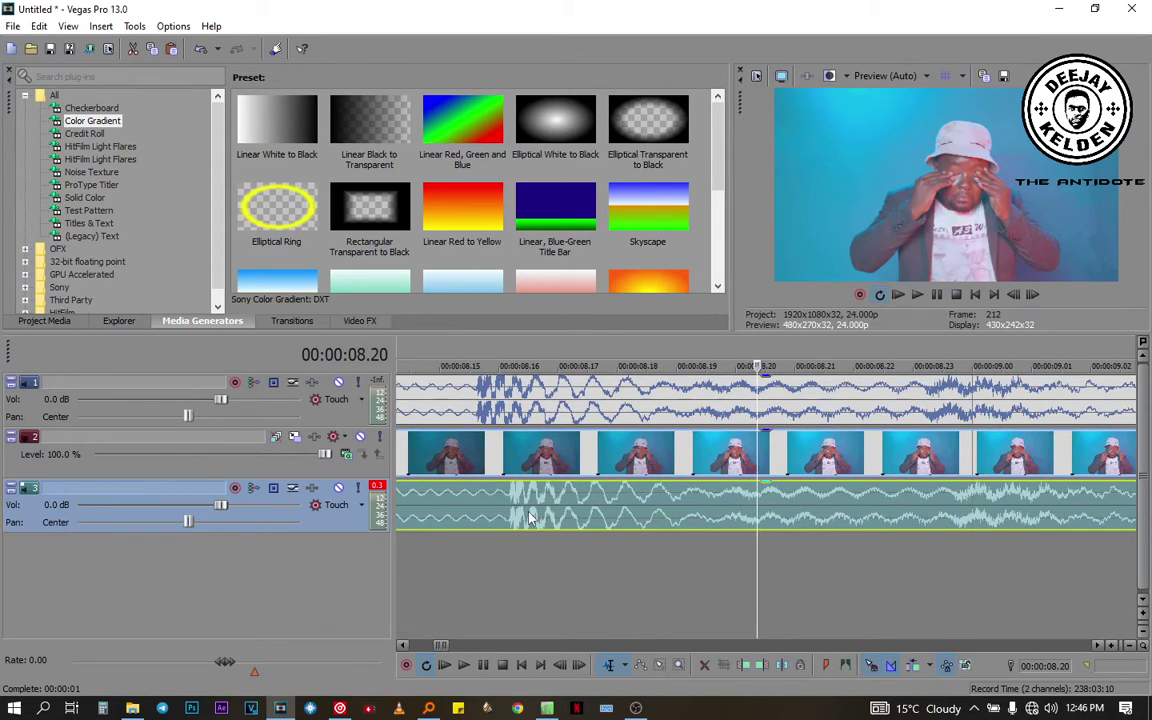
pyautogui.scroll(-3, 540, 514)
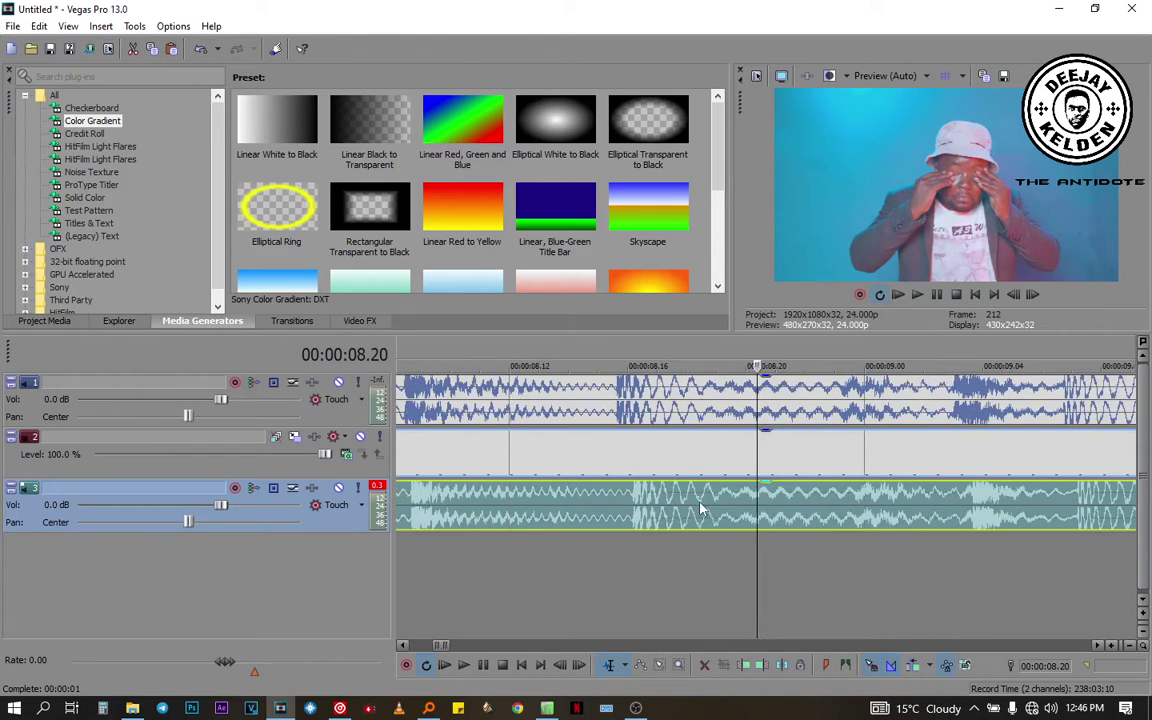
pyautogui.scroll(-5, 700, 505)
pyautogui.click(564, 527)
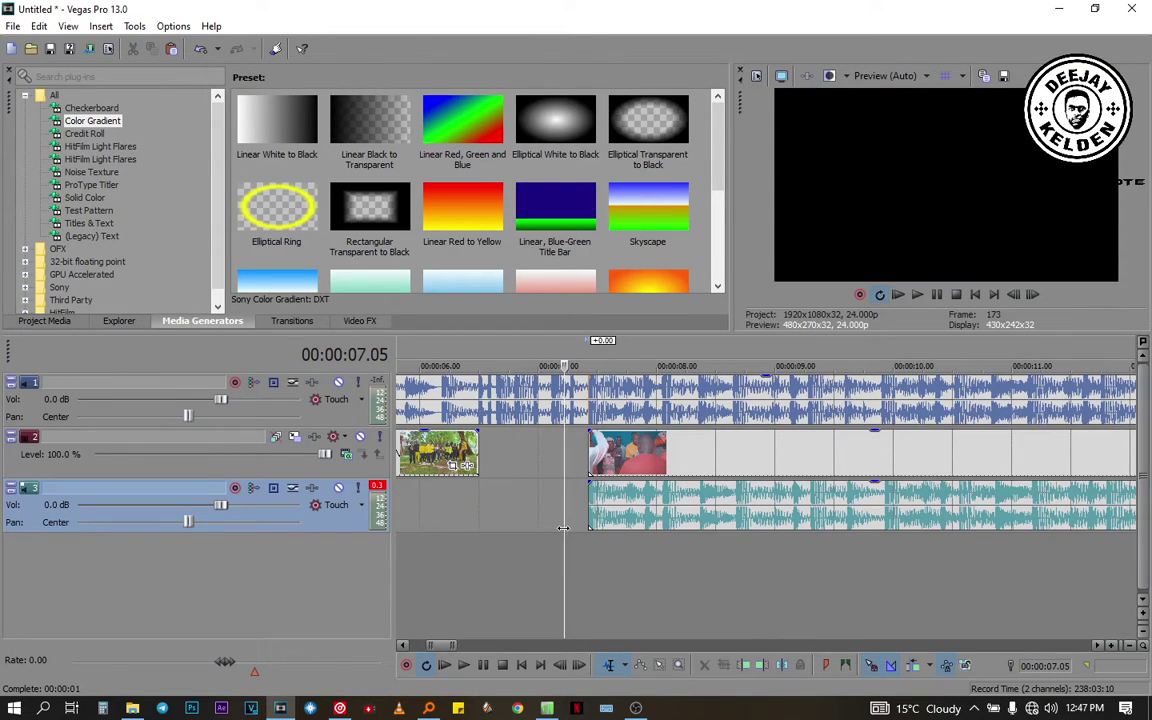
pyautogui.press('space')
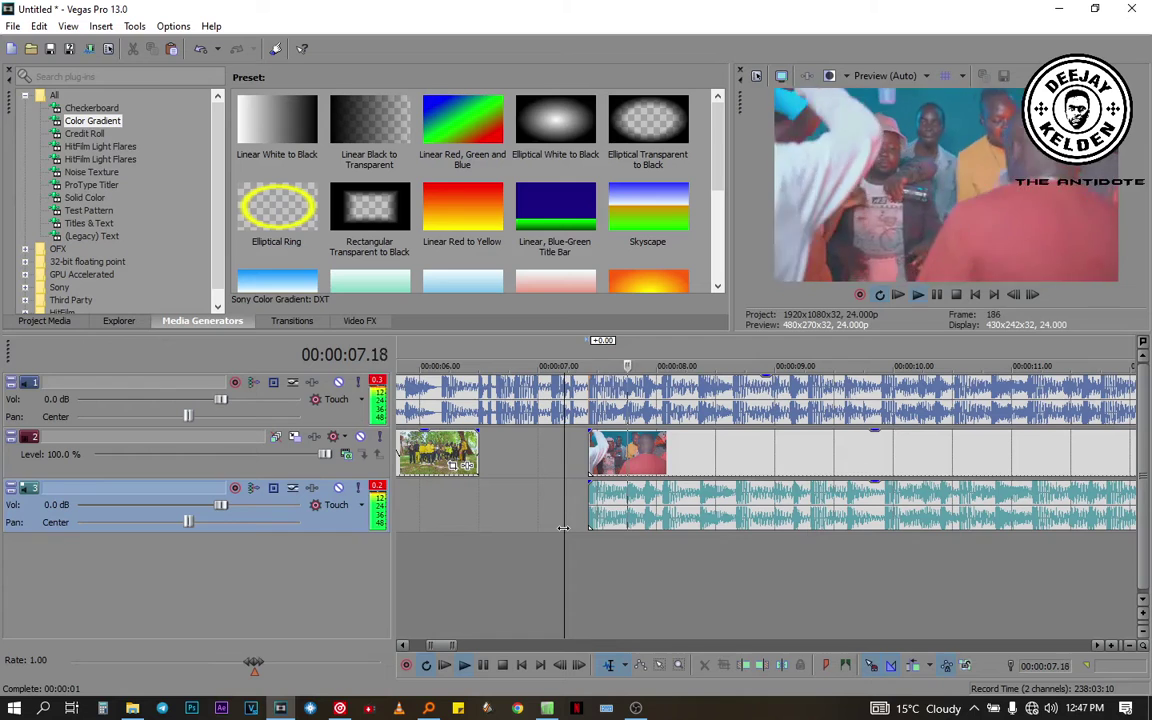
pyautogui.press('space')
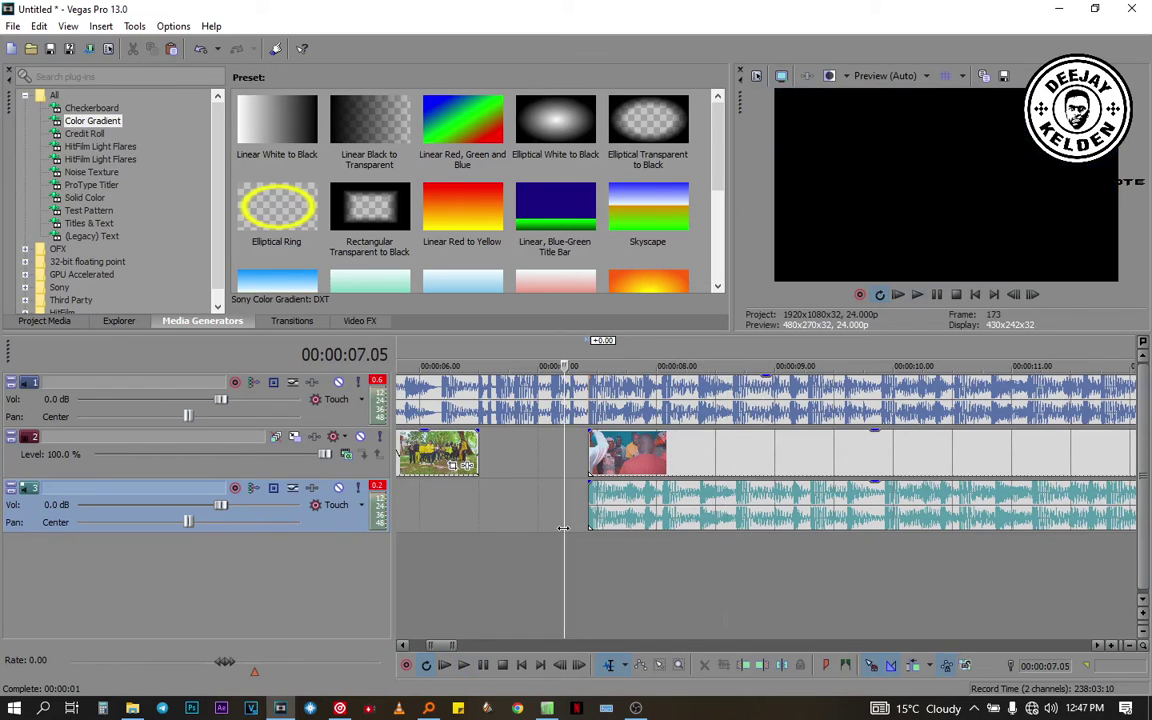
# Split the music video clip and its audio at 00:00:08.18 and delete the part after the cut
pyautogui.click(757, 511)
pyautogui.scroll(4, 757, 511)
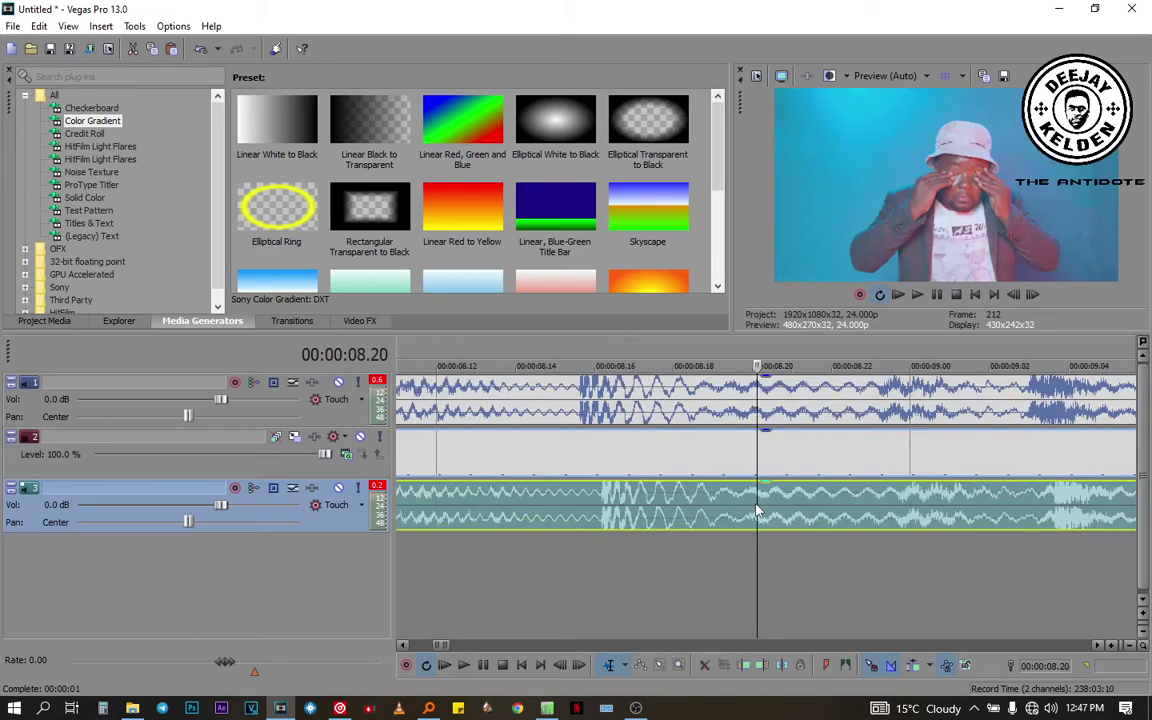
pyautogui.click(681, 513)
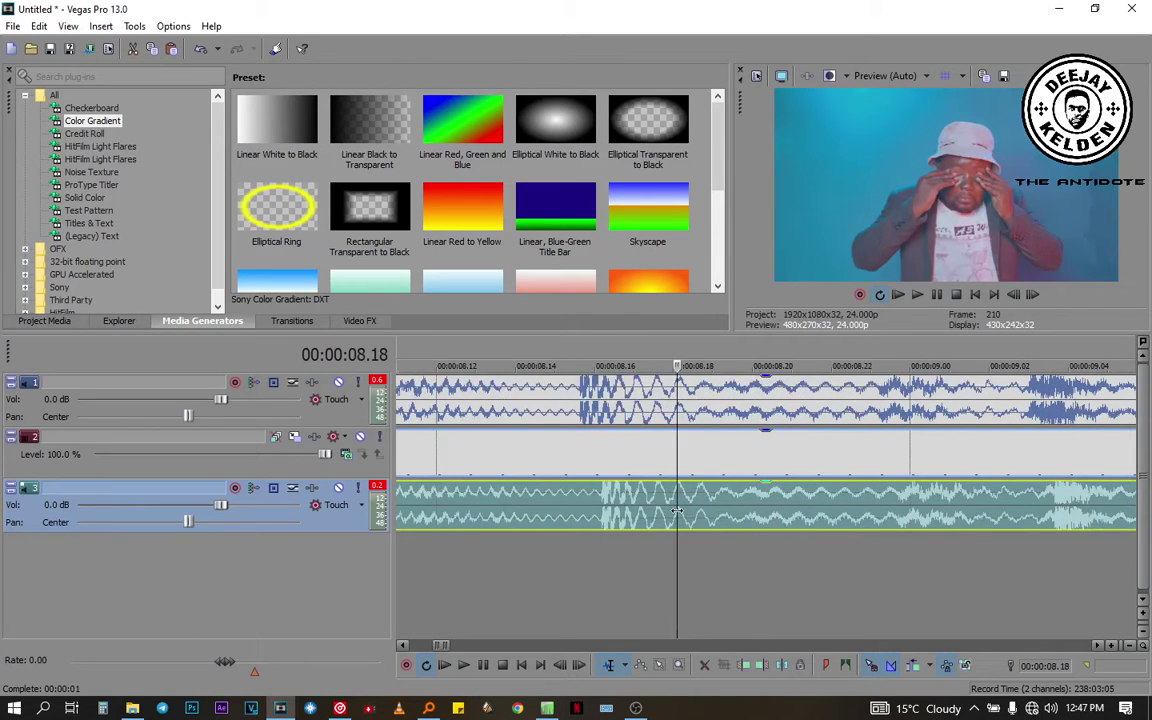
pyautogui.press('s')
pyautogui.press('Delete')
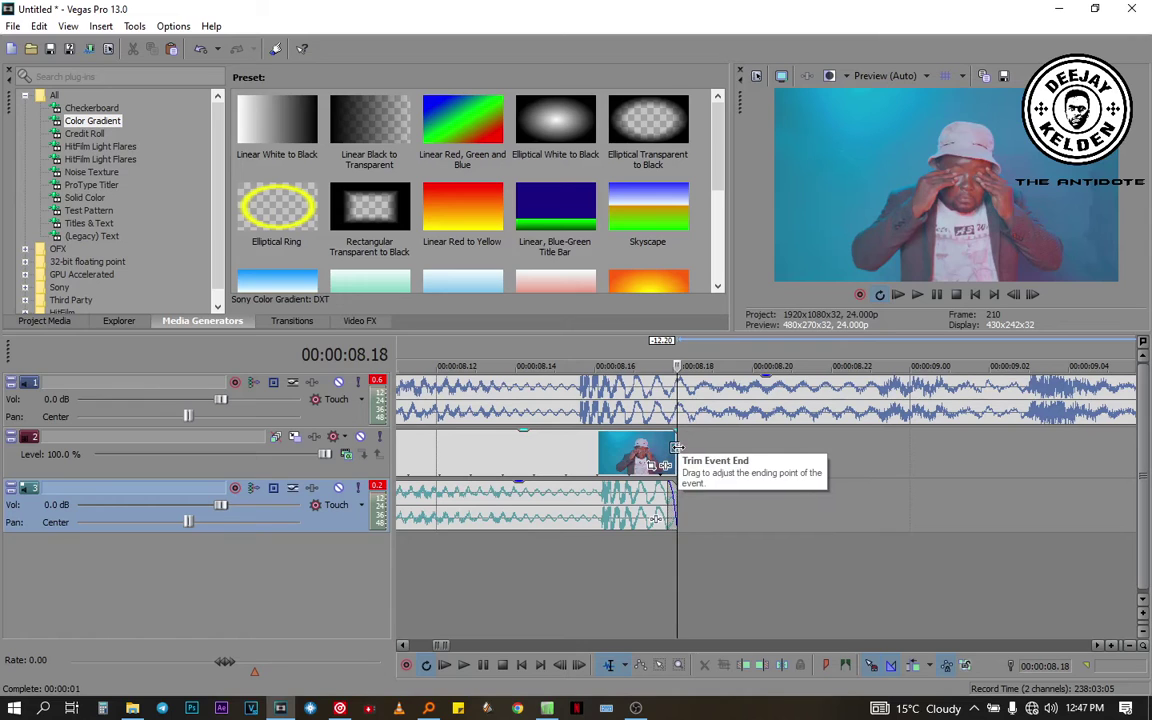
# Time-compress the clip's end by about one frame to match the top track's beats, and play it from 00:00:07.06
pyautogui.moveTo(677, 447); pyautogui.dragTo(652, 440)
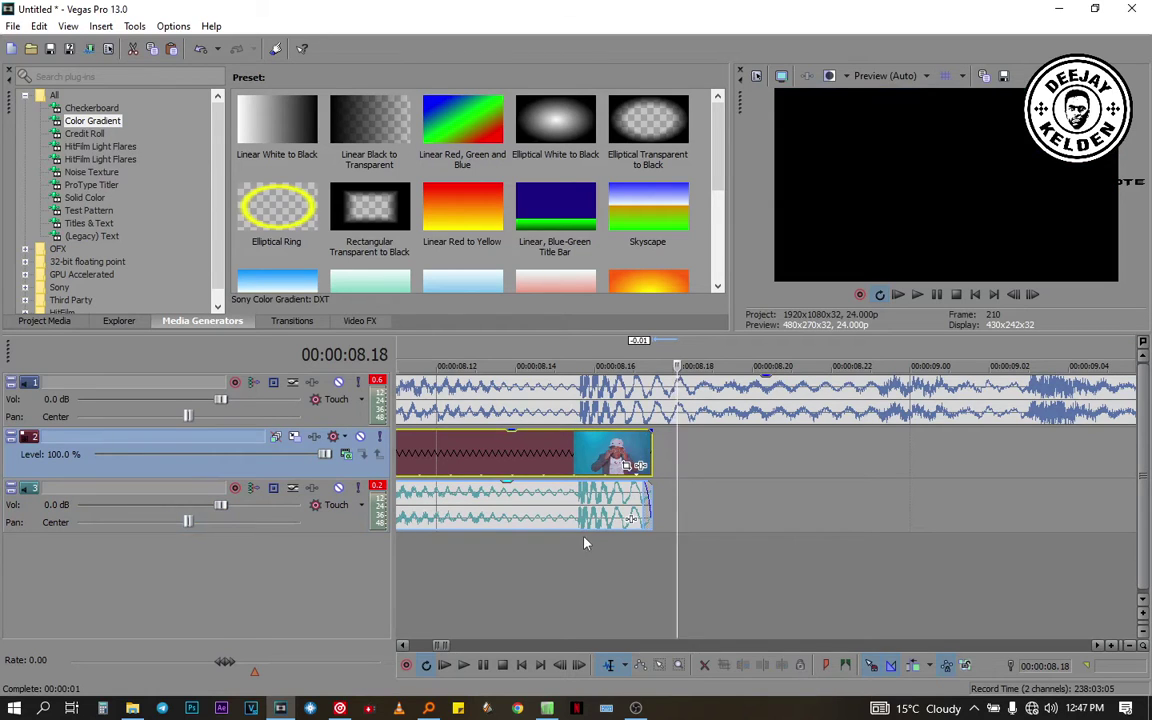
pyautogui.scroll(-2, 571, 553)
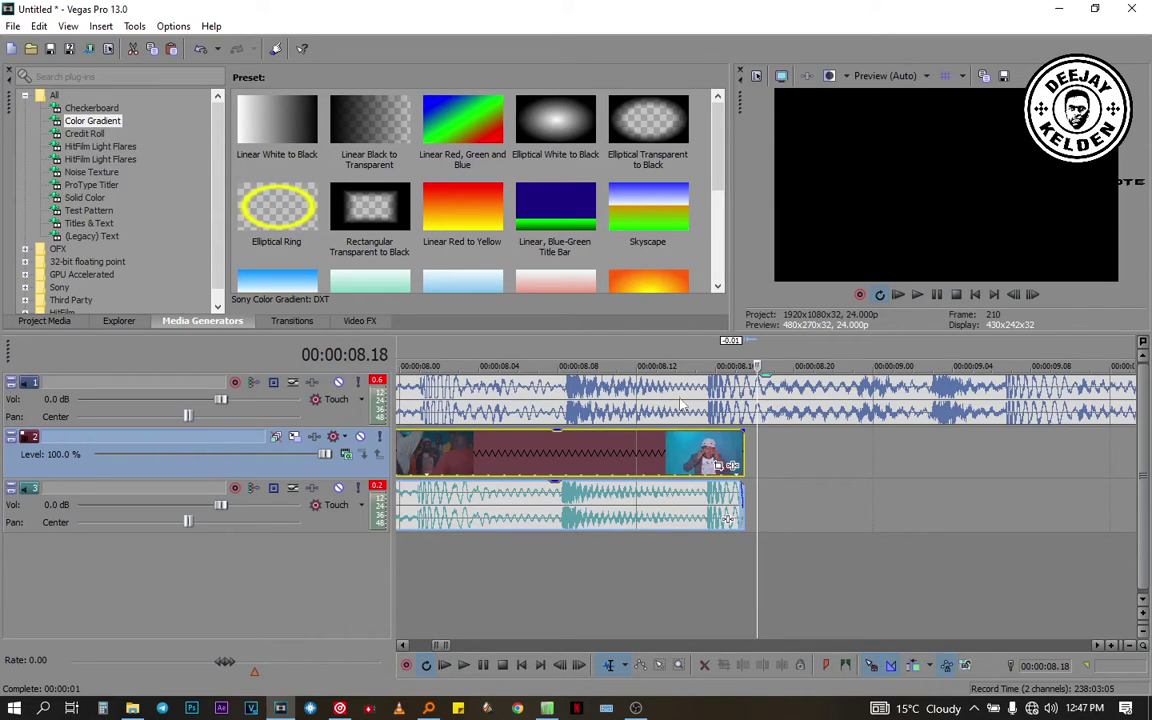
pyautogui.scroll(-2, 631, 497)
pyautogui.click(491, 522)
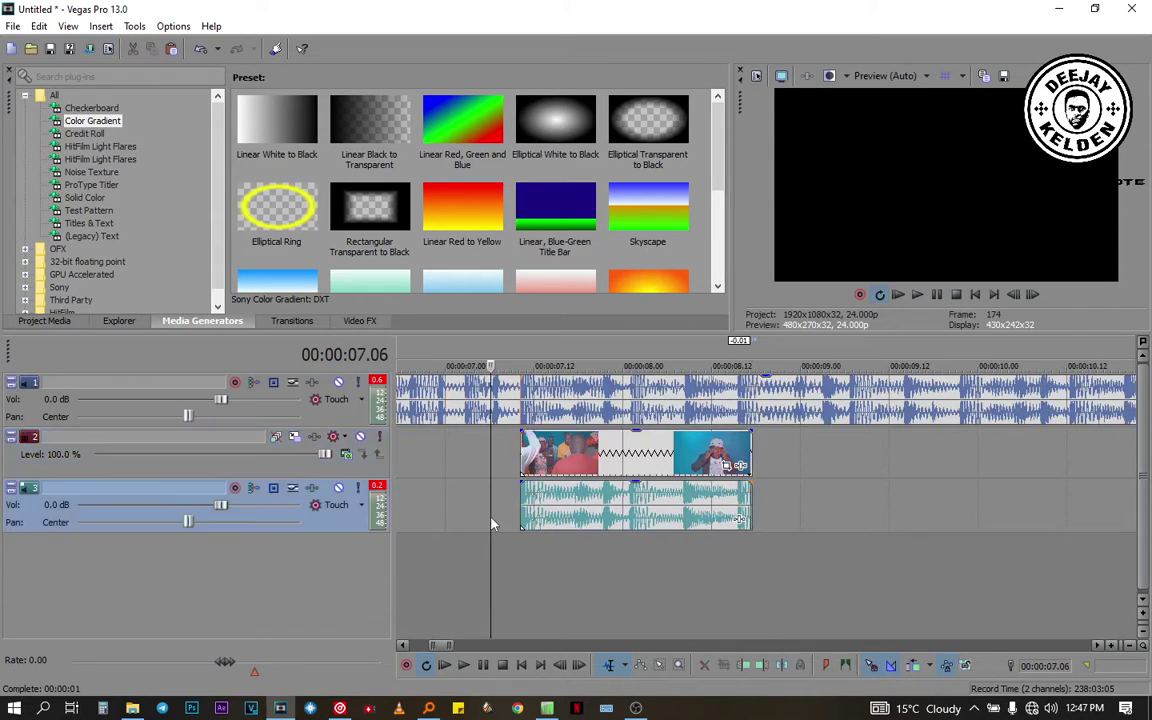
pyautogui.press('space')
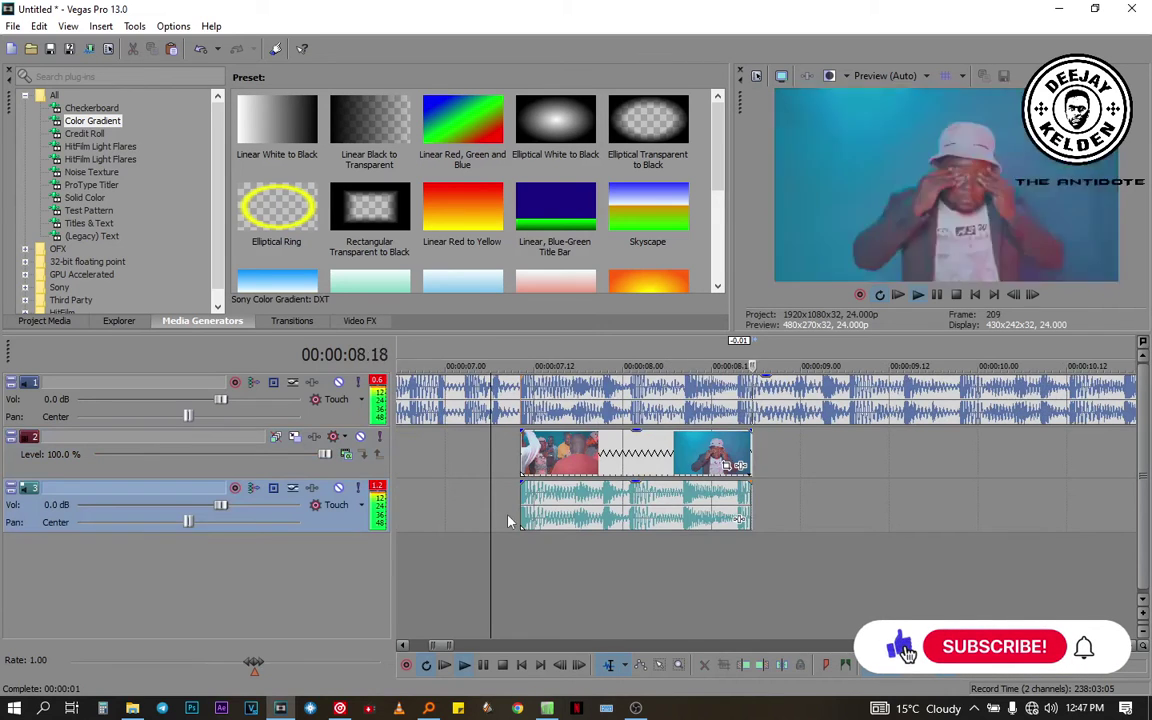
pyautogui.press('space')
# Extend the compressed clip's end by 12.13 to restore the rest of the song, and play it from 00:00:07.05
pyautogui.scroll(-3, 771, 434)
pyautogui.scroll(-1, 840, 505)
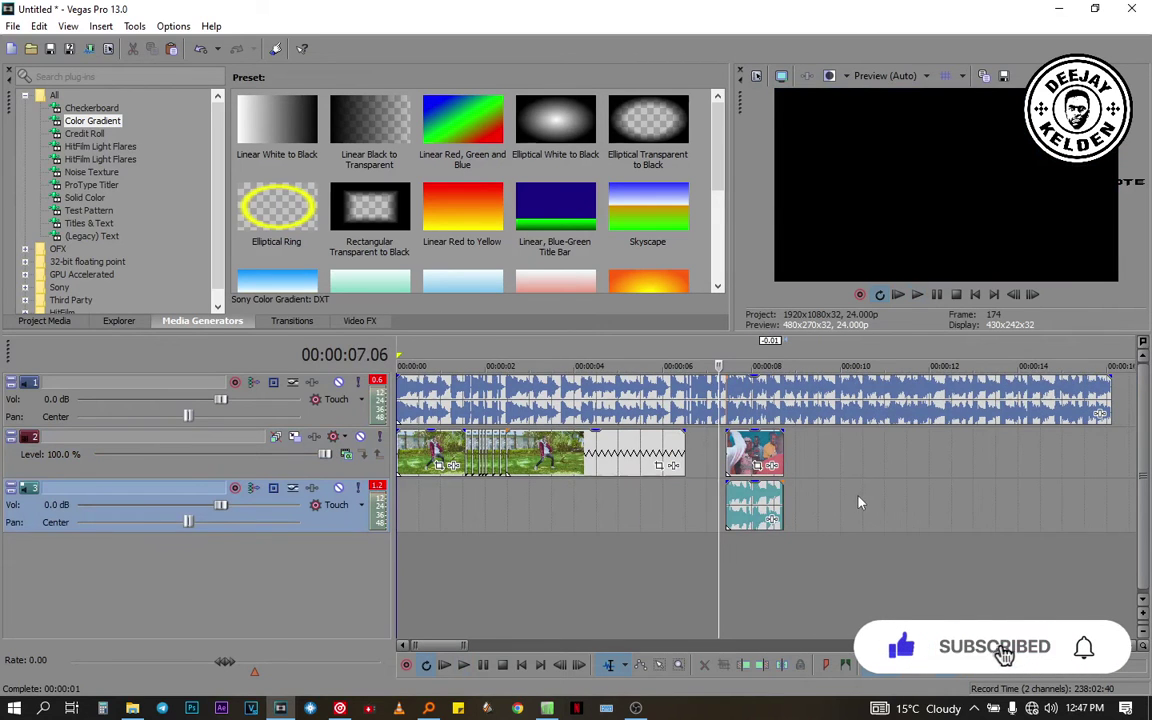
pyautogui.moveTo(778, 505); pyautogui.dragTo(1134, 505)
pyautogui.click(511, 531)
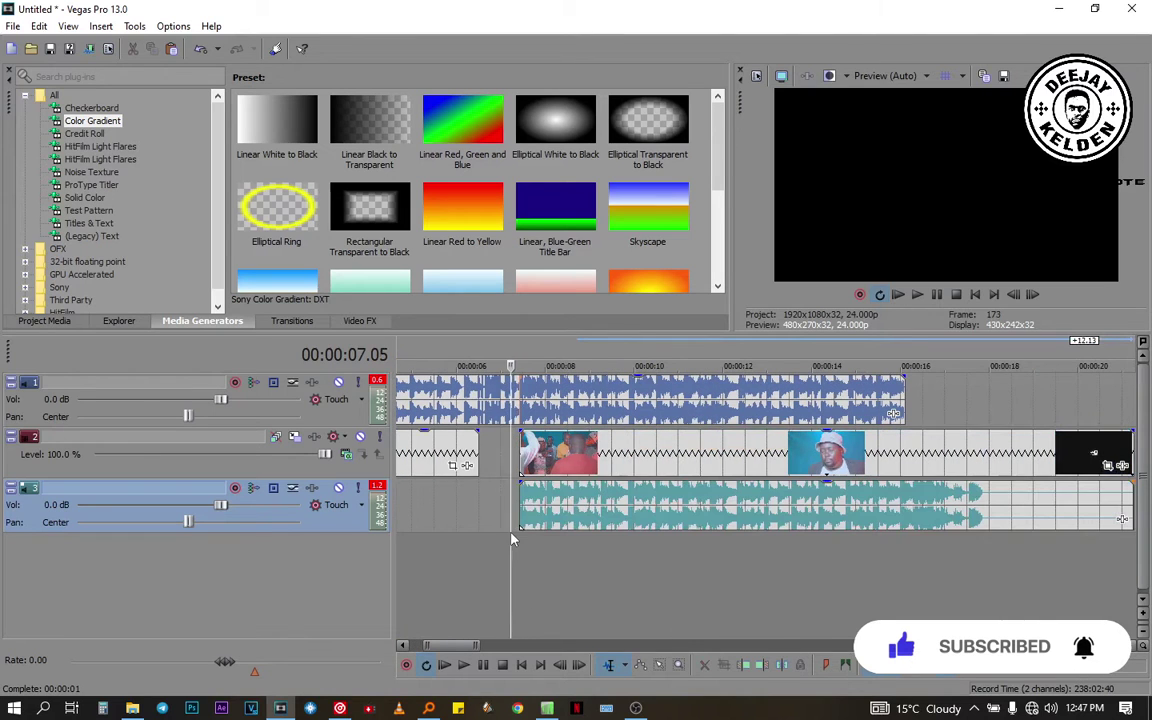
pyautogui.press('space')
pyautogui.scroll(8, 686, 576)
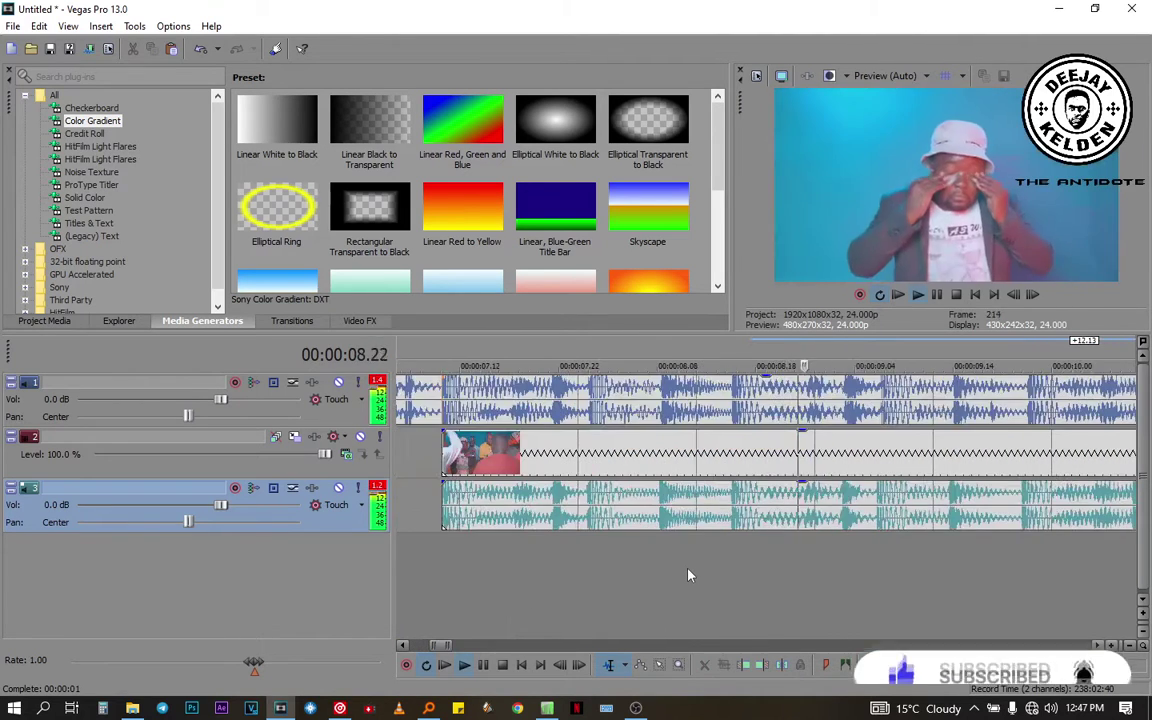
pyautogui.press('space')
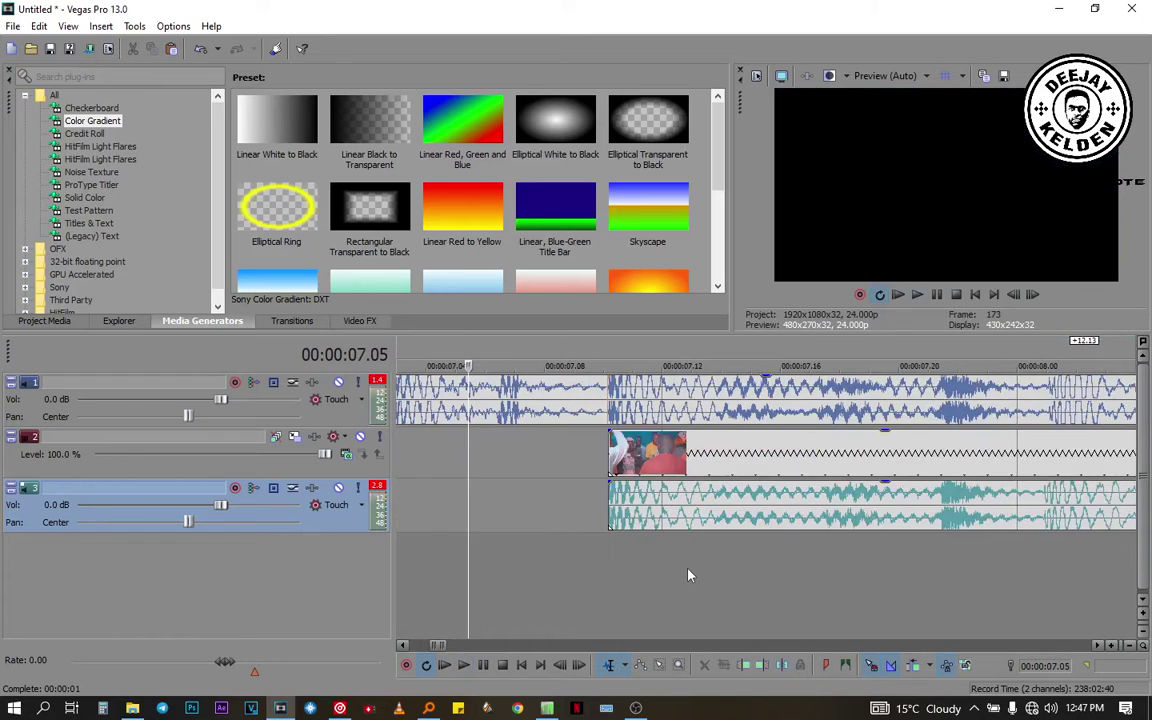
# Split the music video clip and its audio at 00:00:09.23 and delete the part after the cut
pyautogui.click(1097, 645)
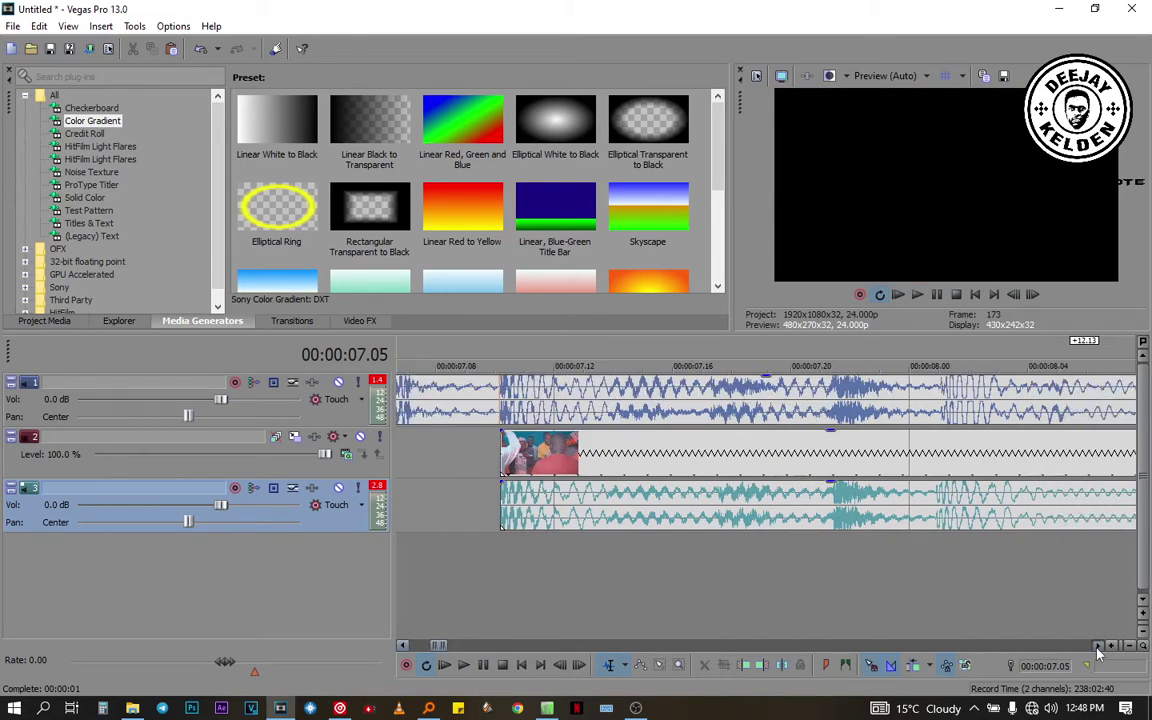
pyautogui.moveTo(1097, 645); pyautogui.dragTo(1097, 645)
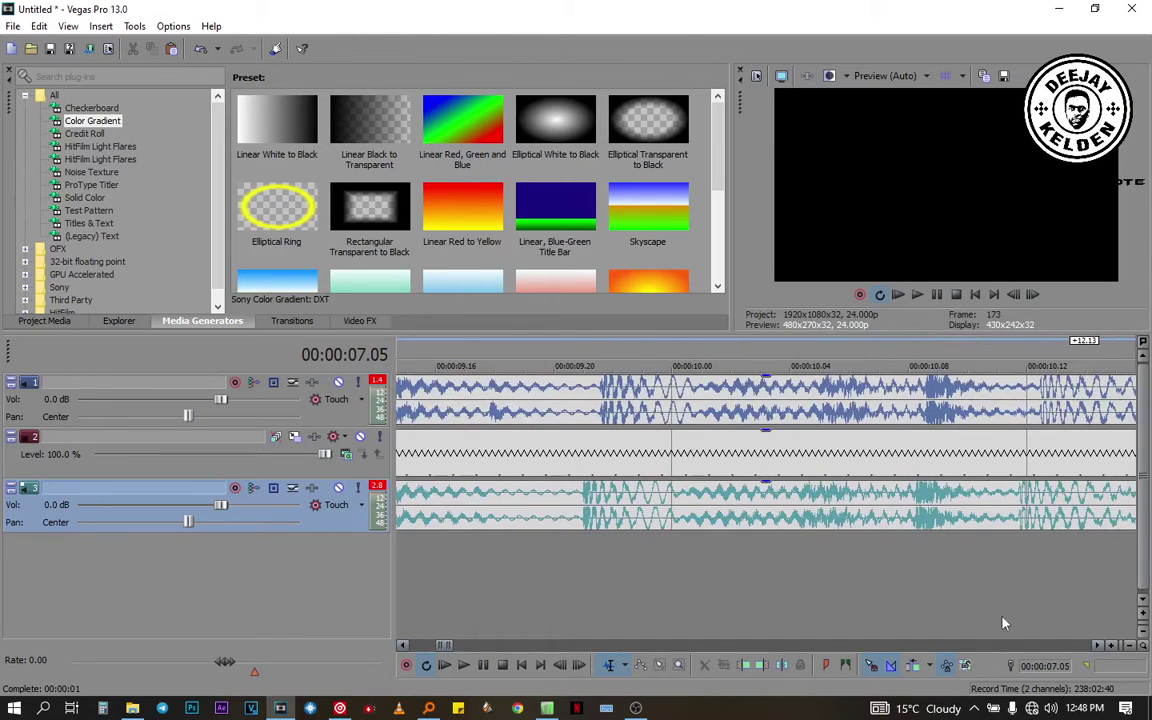
pyautogui.click(644, 513)
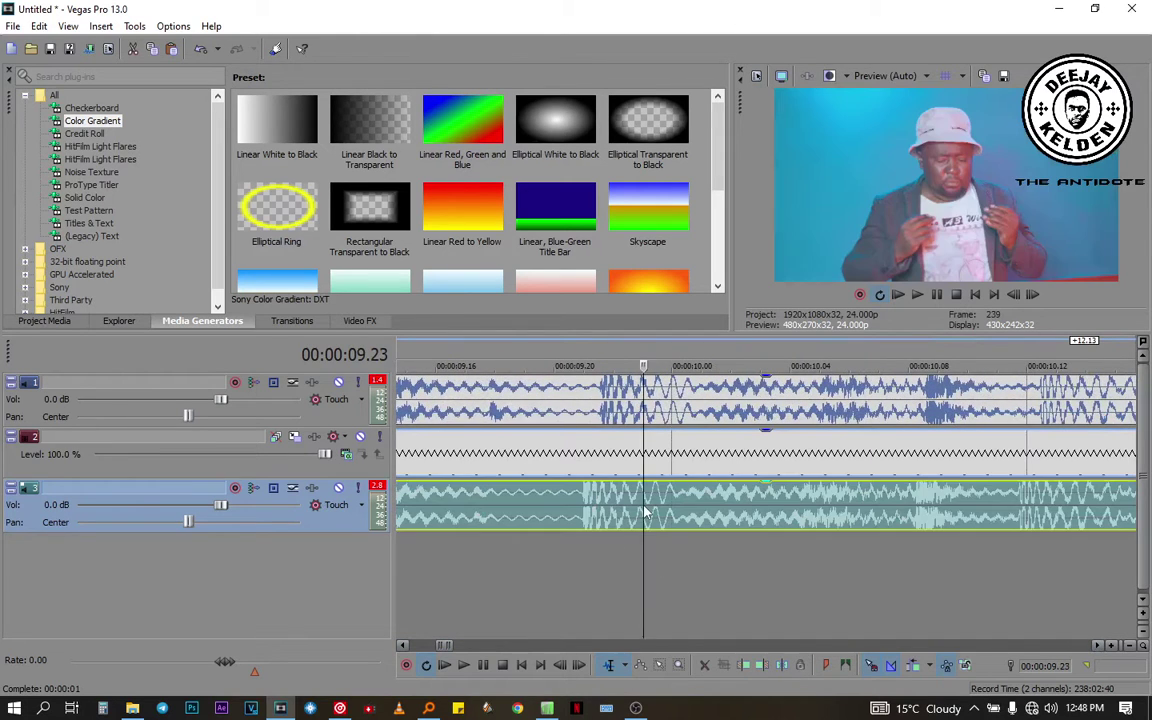
pyautogui.press('s')
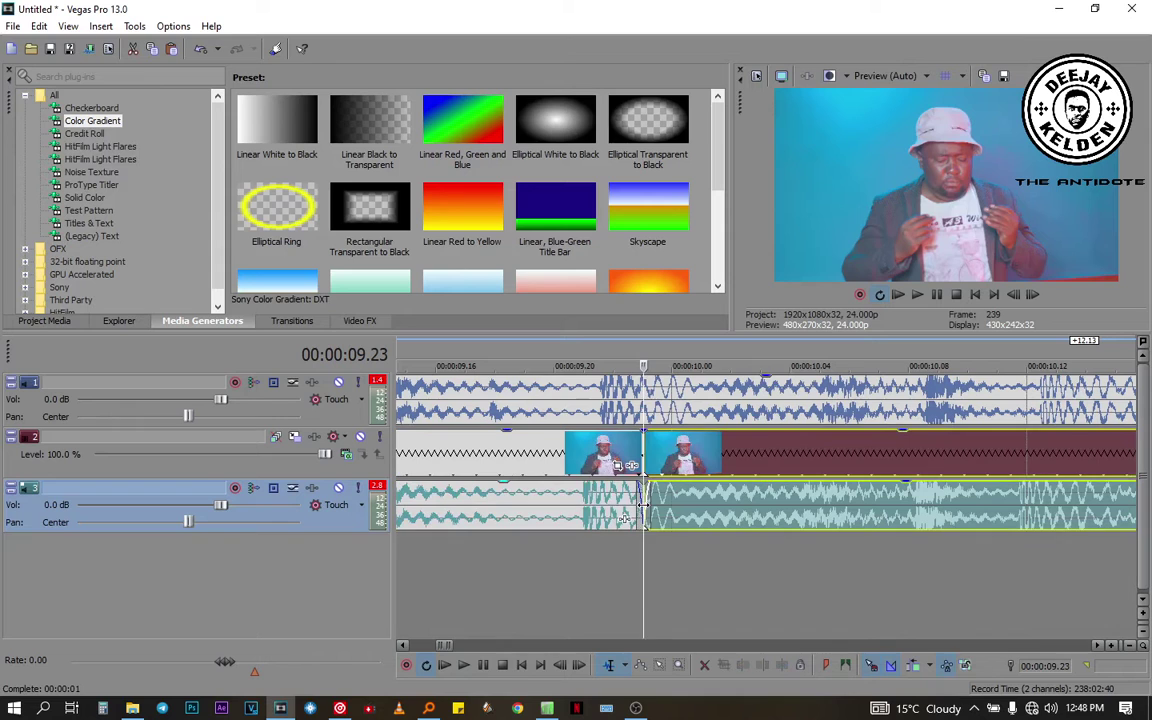
pyautogui.press('Delete')
# Time-stretch the clip's end slightly past 00:00:09.23 so its beat lines up with the top audio track
pyautogui.scroll(-10, 600, 540)
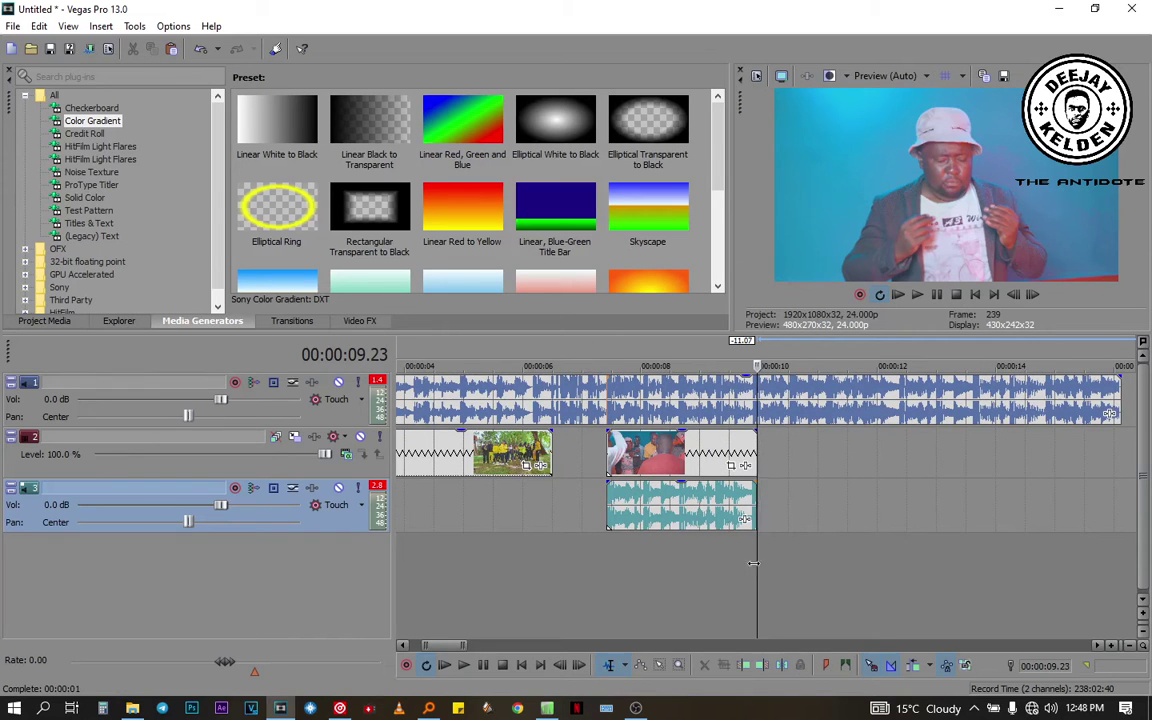
pyautogui.scroll(10, 687, 507)
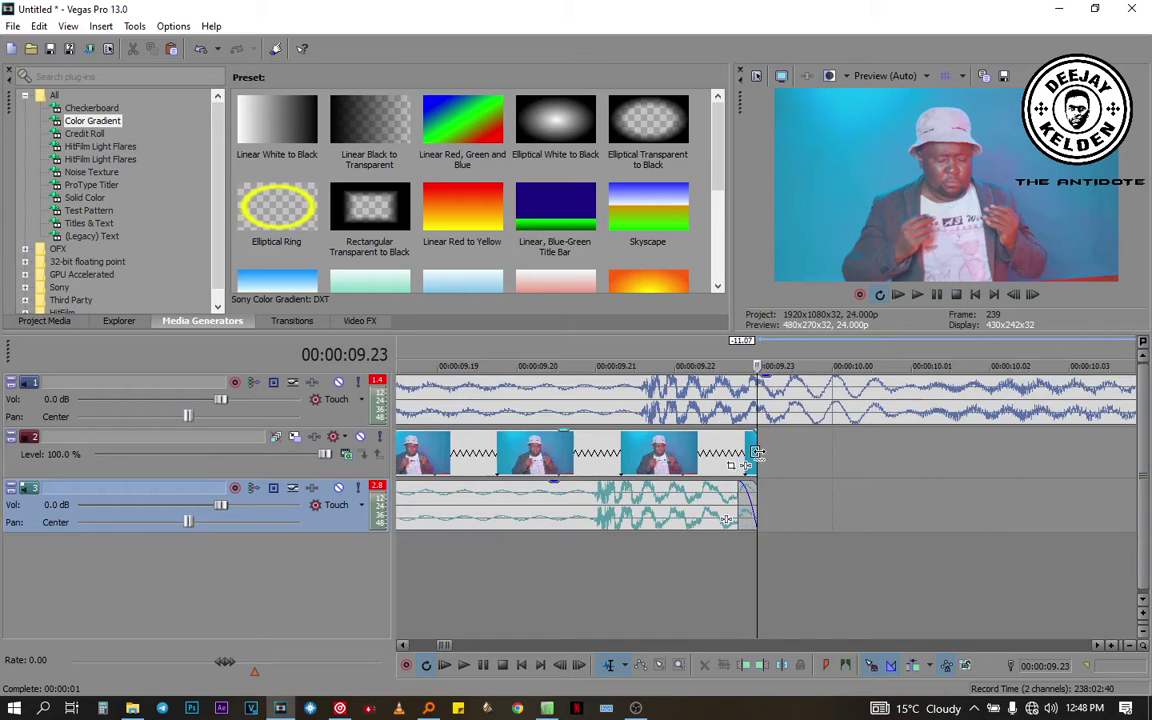
pyautogui.moveTo(757, 453); pyautogui.dragTo(789, 456)
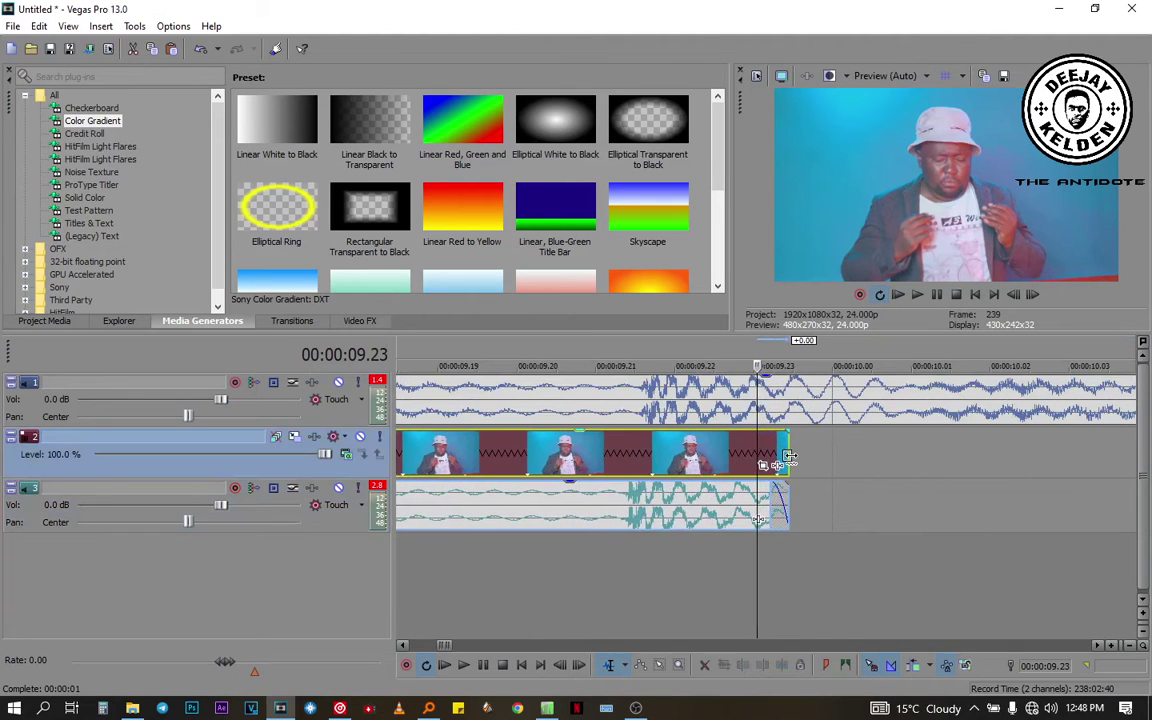
pyautogui.scroll(-4, 802, 500)
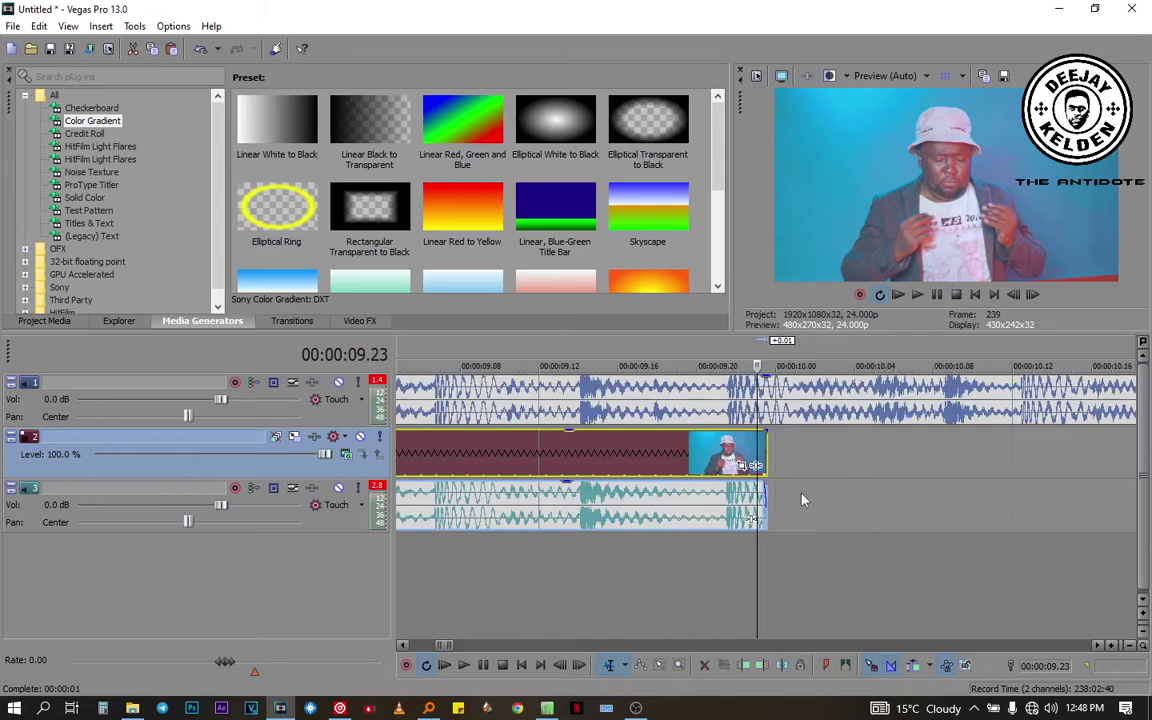
# Extend the stretched clip's end past the end of the top audio track and check the waveforms around 00:00:14.15
pyautogui.scroll(-2, 802, 500)
pyautogui.moveTo(757, 497); pyautogui.dragTo(1124, 515)
pyautogui.scroll(-3, 926, 540)
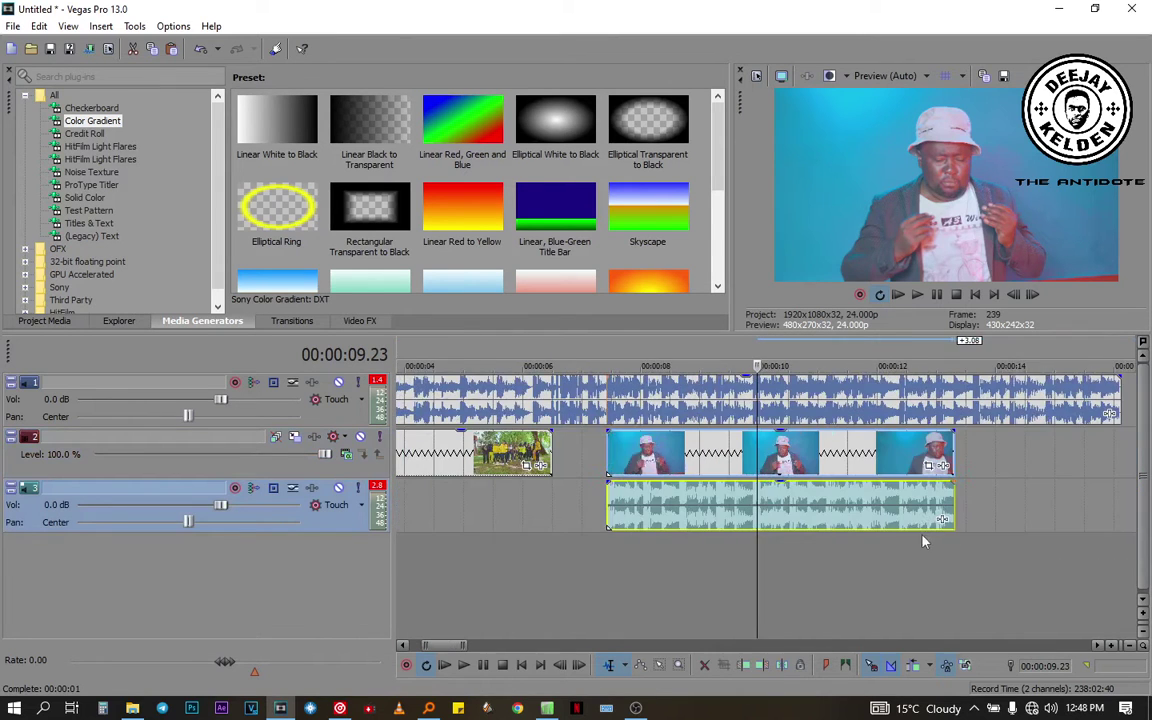
pyautogui.moveTo(958, 502); pyautogui.dragTo(1132, 502)
pyautogui.scroll(3, 895, 555)
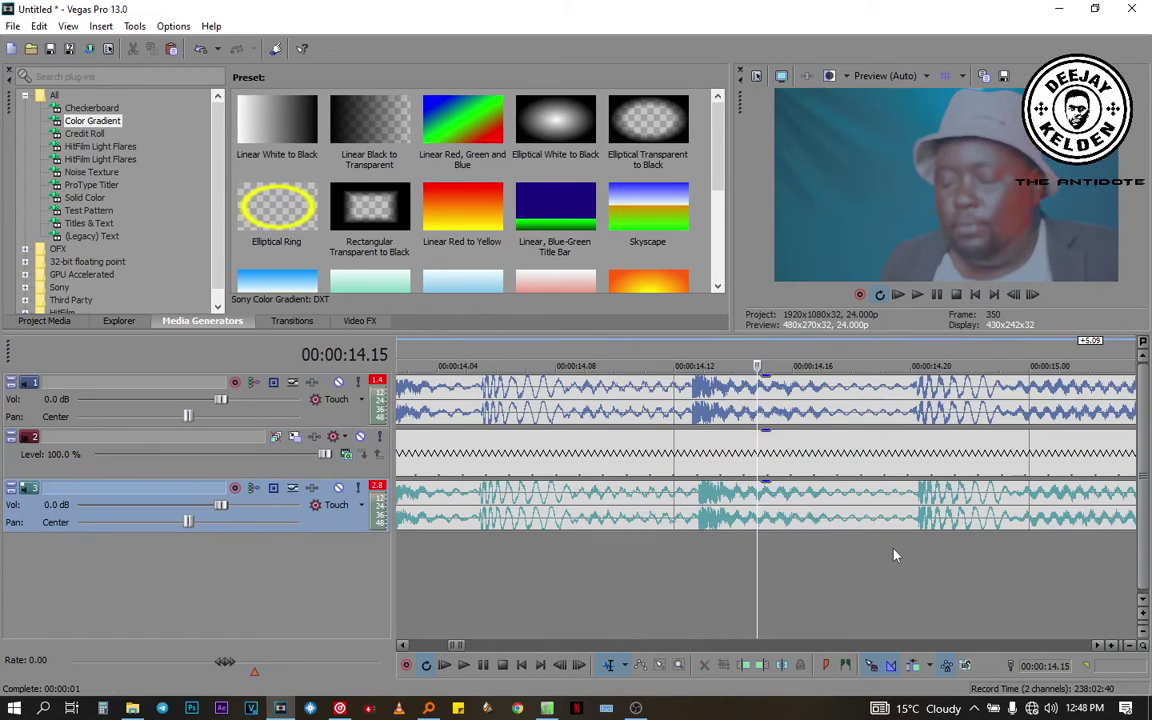
pyautogui.scroll(-4, 895, 555)
pyautogui.scroll(-3, 895, 555)
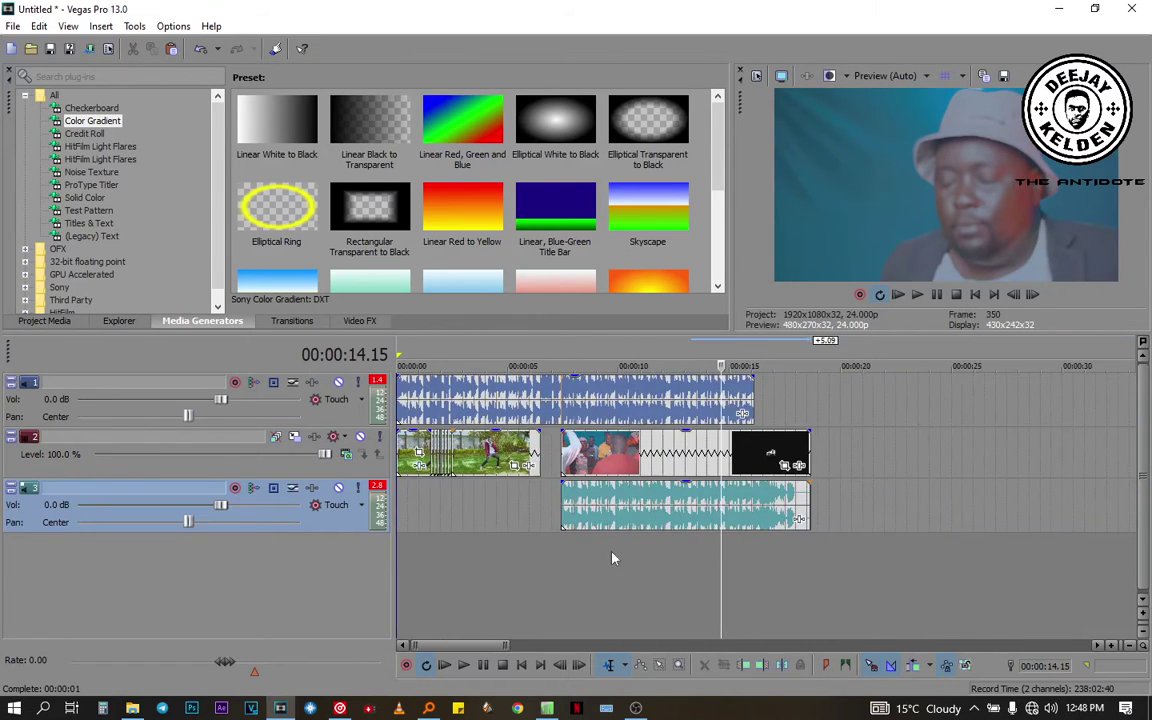
# Play both audio tracks from 00:00:06.05 to check the music video's sync with the mix
pyautogui.click(548, 559)
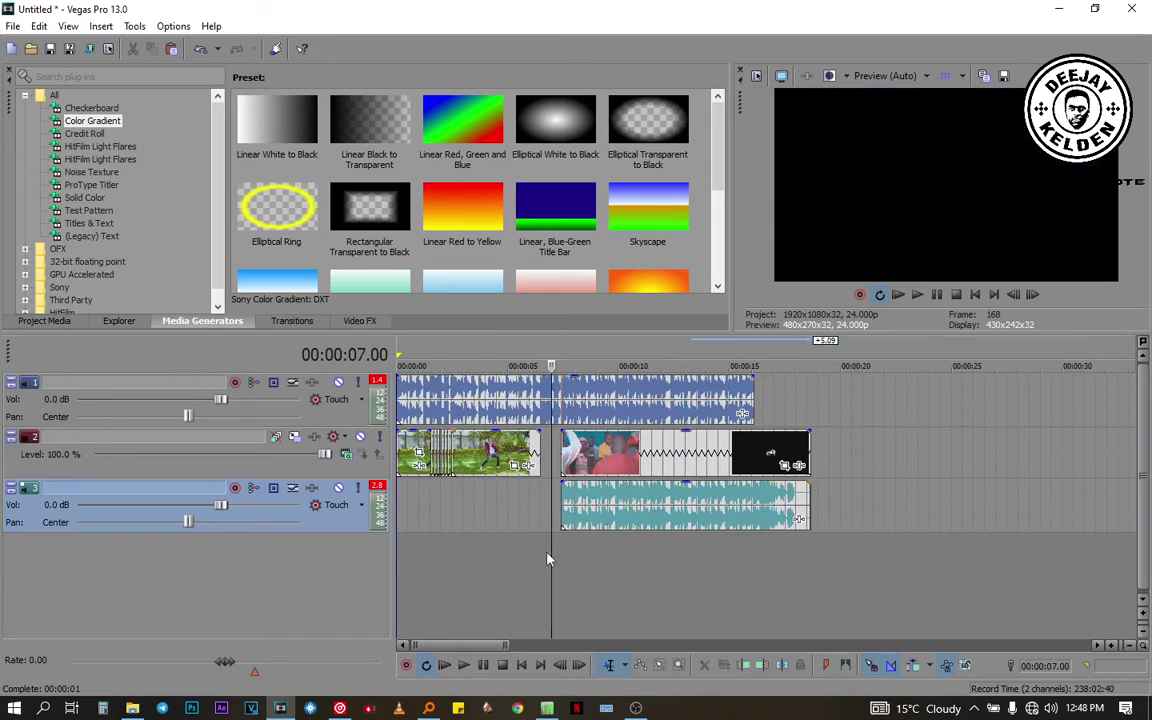
pyautogui.scroll(2, 571, 565)
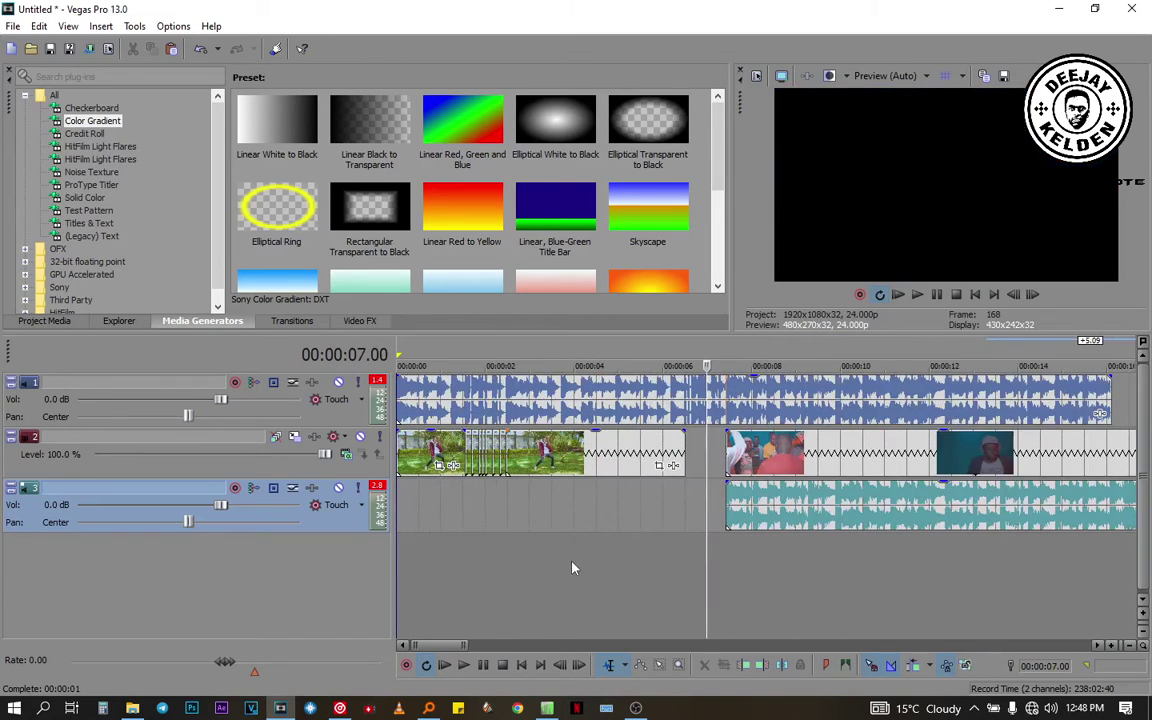
pyautogui.click(673, 551)
pyautogui.press('space')
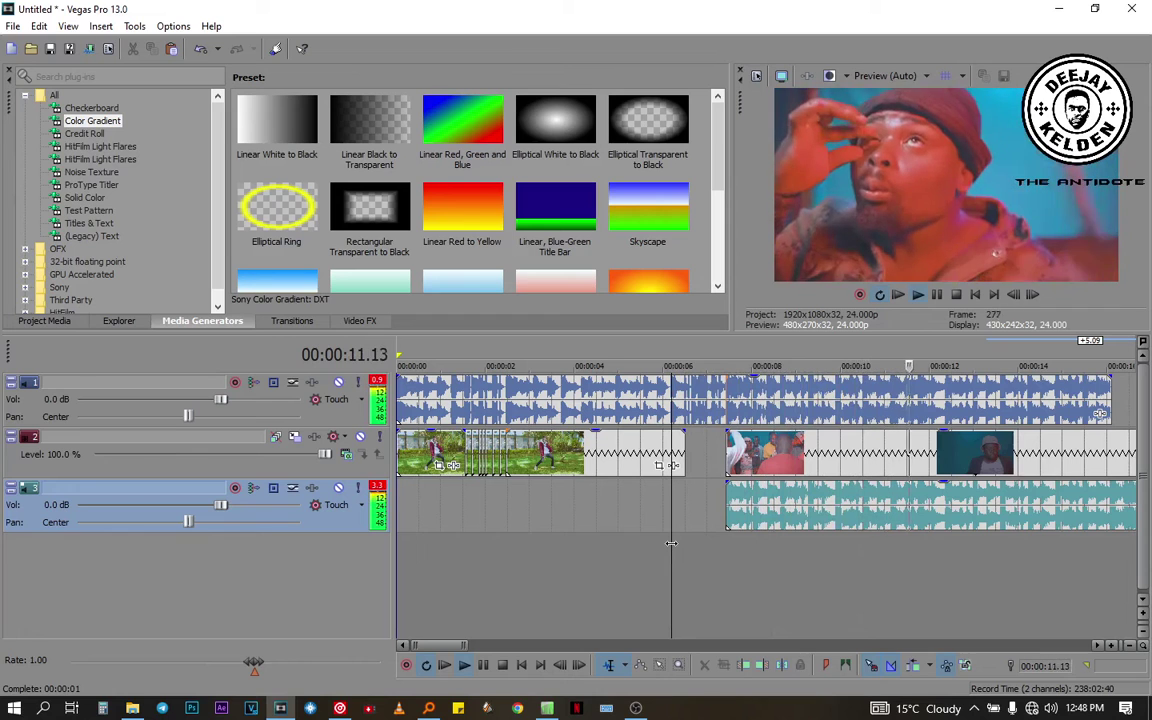
pyautogui.press('space')
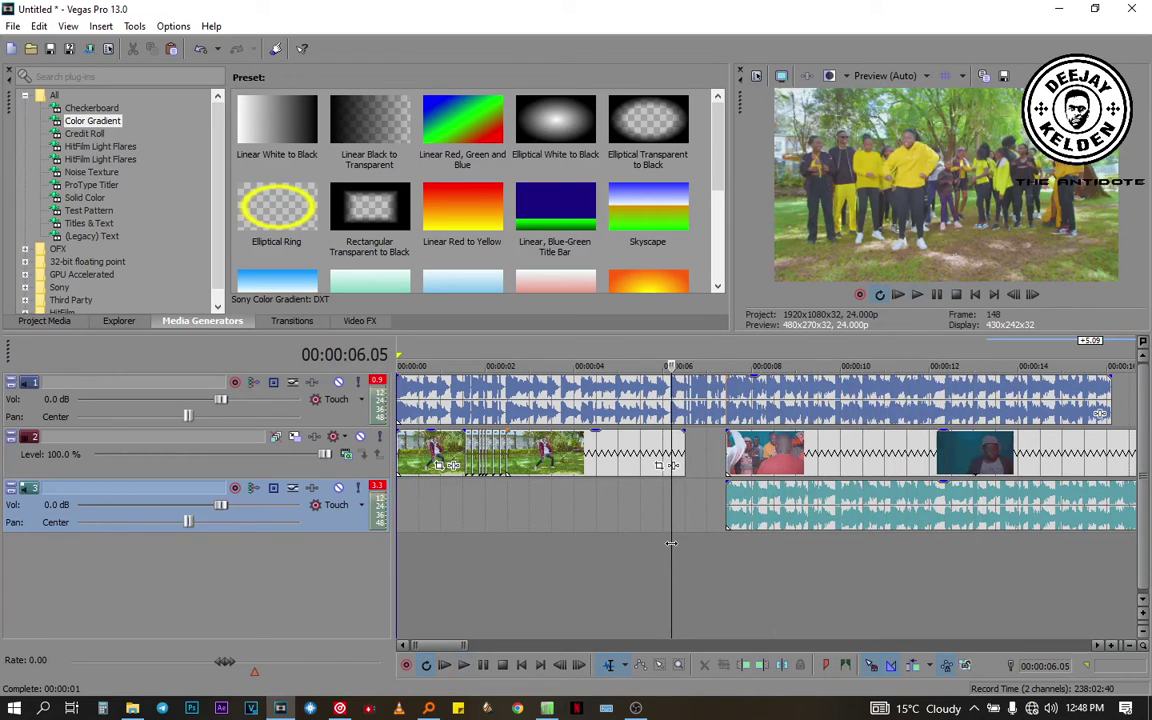
# Delete the music video's audio event from track 3, keeping its video on track 2
pyautogui.click(829, 500)
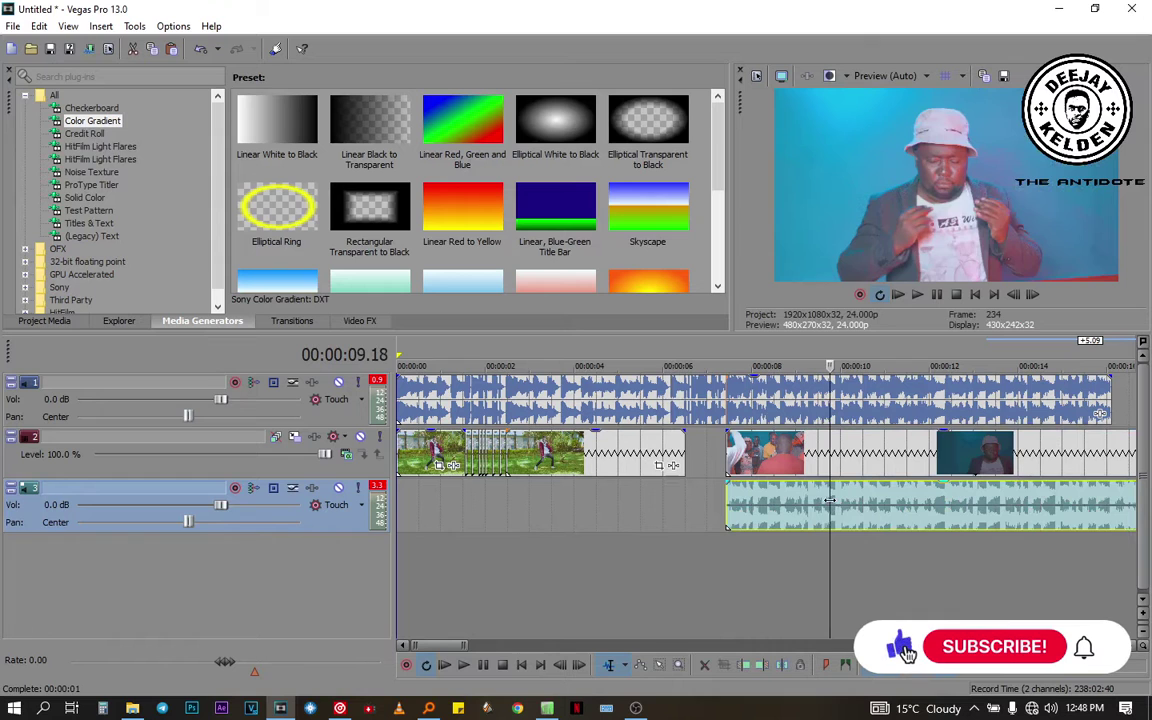
pyautogui.rightClick(829, 498)
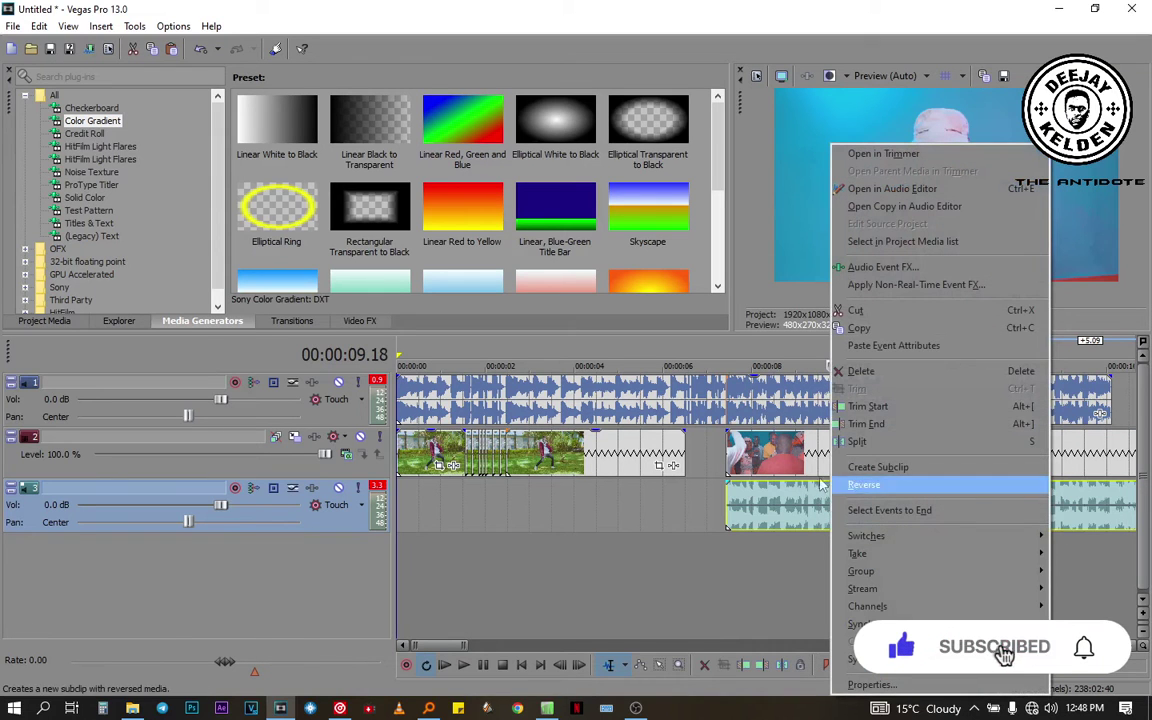
pyautogui.click(858, 371)
# Trim the end of the music video clip on track 2 to the end of the top audio track
pyautogui.scroll(-5, 878, 530)
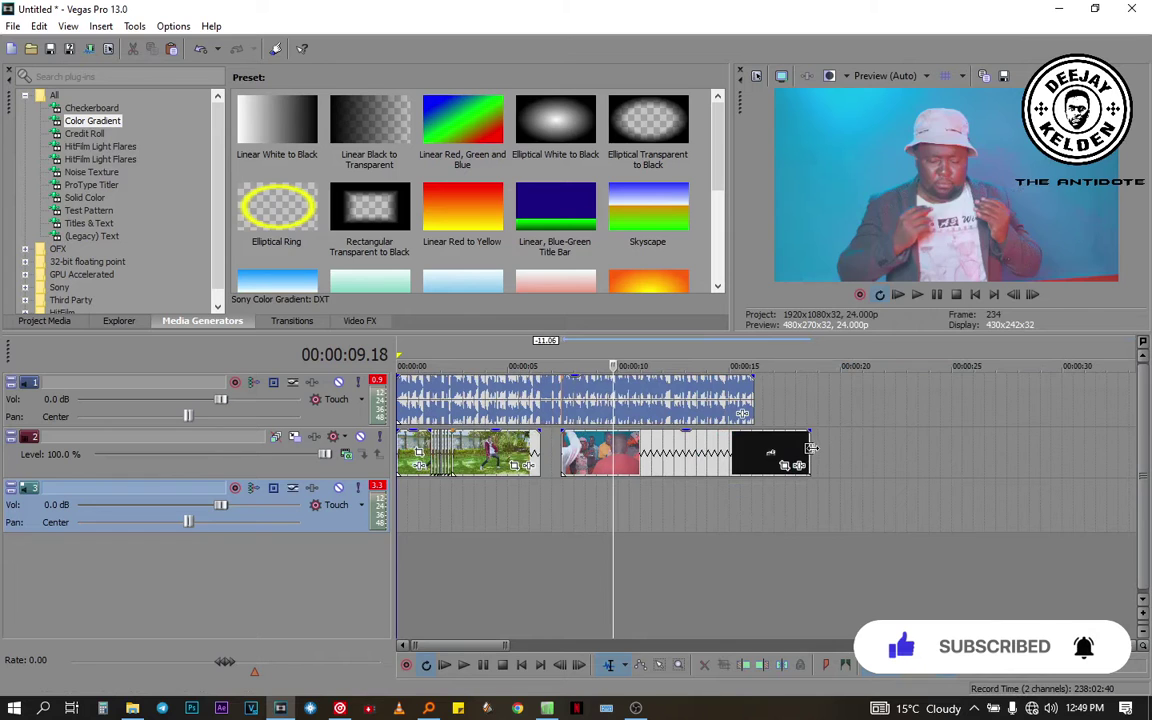
pyautogui.moveTo(811, 449); pyautogui.dragTo(753, 443)
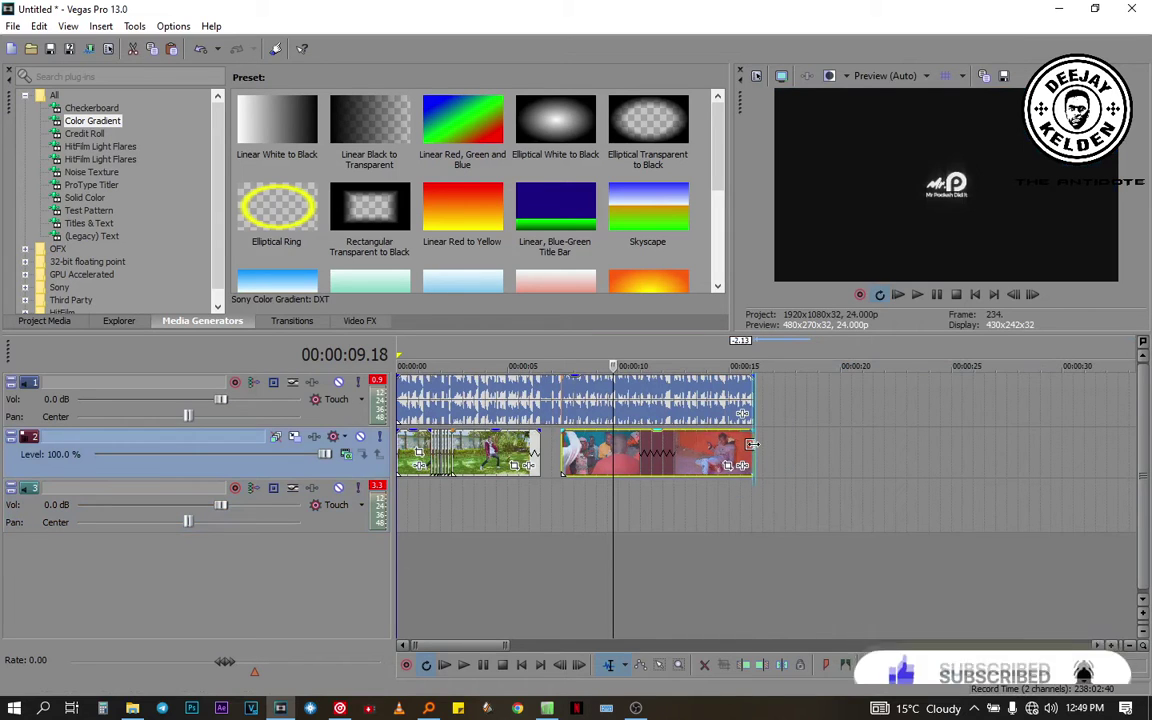
pyautogui.click(750, 505)
pyautogui.scroll(5, 750, 505)
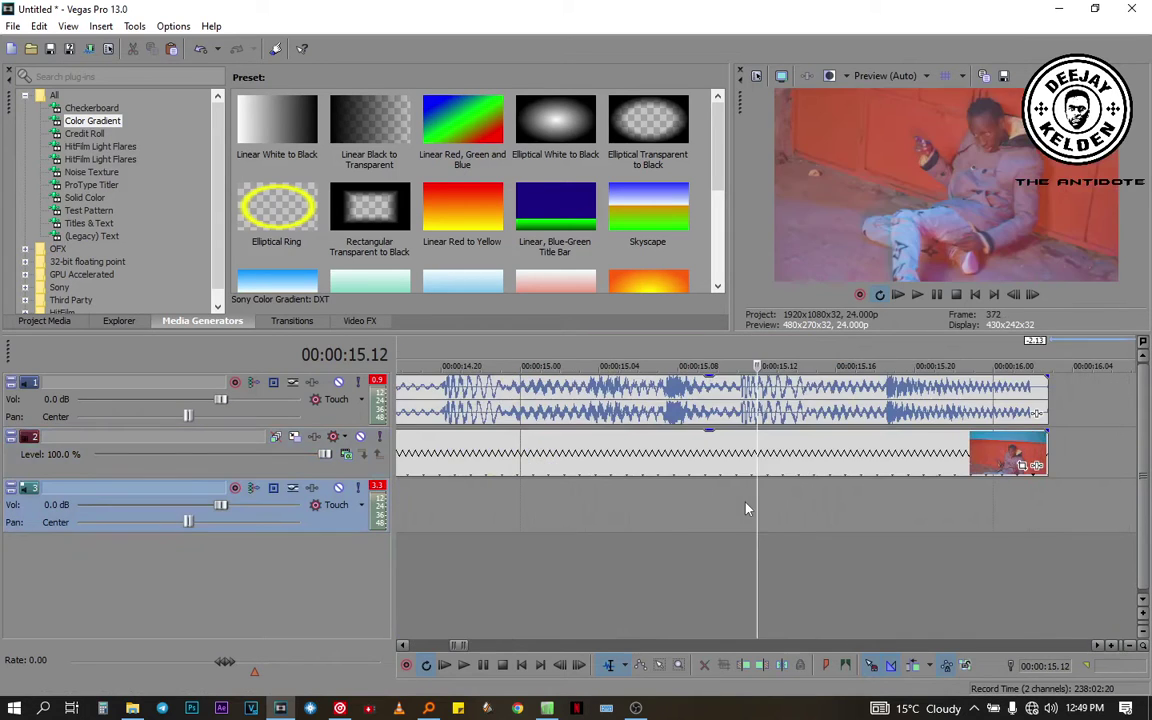
pyautogui.scroll(-3, 745, 509)
pyautogui.scroll(-3, 745, 509)
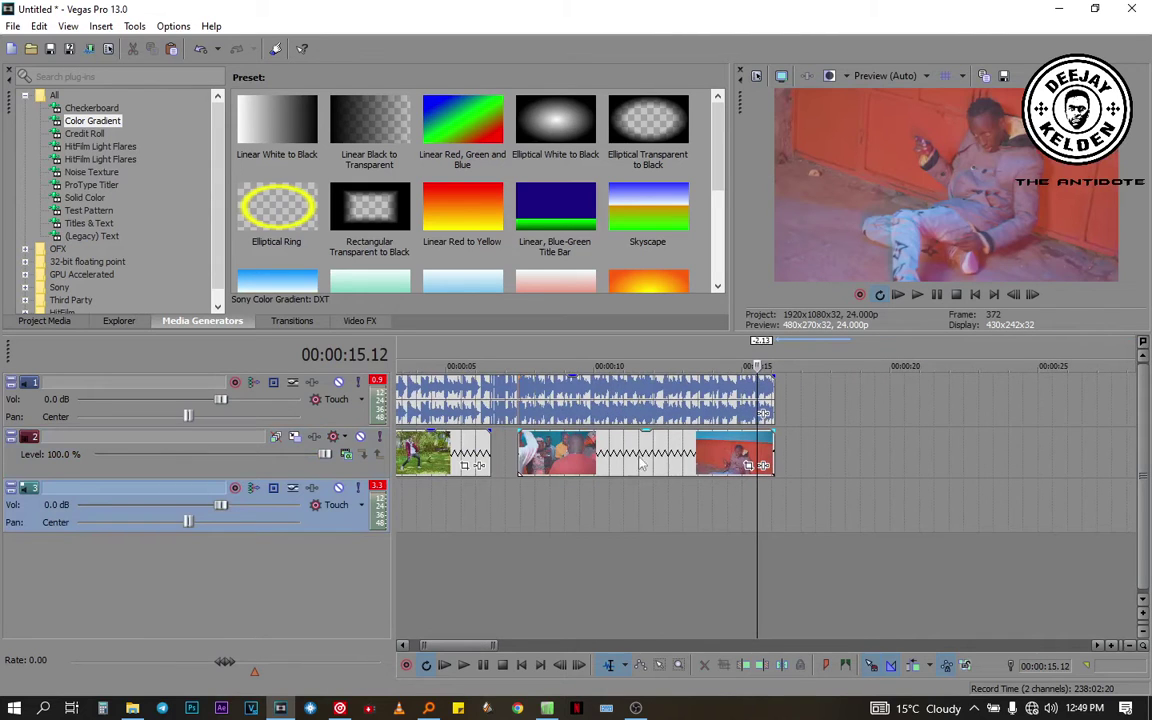
pyautogui.click(508, 506)
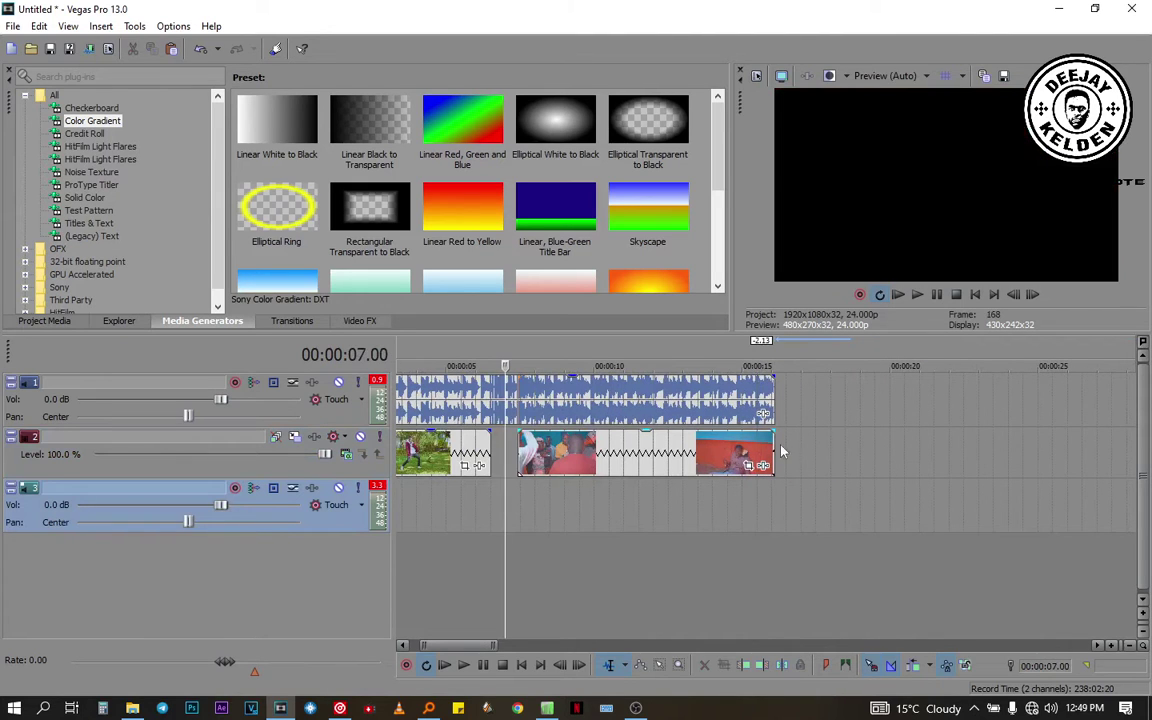
pyautogui.moveTo(773, 444)
pyautogui.mouseDown()
pyautogui.moveTo(789, 444)
pyautogui.moveTo(773, 444)
pyautogui.mouseUp()
# Play the transition from just before the end of the first video clip into the gap
pyautogui.click(504, 511)
pyautogui.scroll(7, 504, 513)
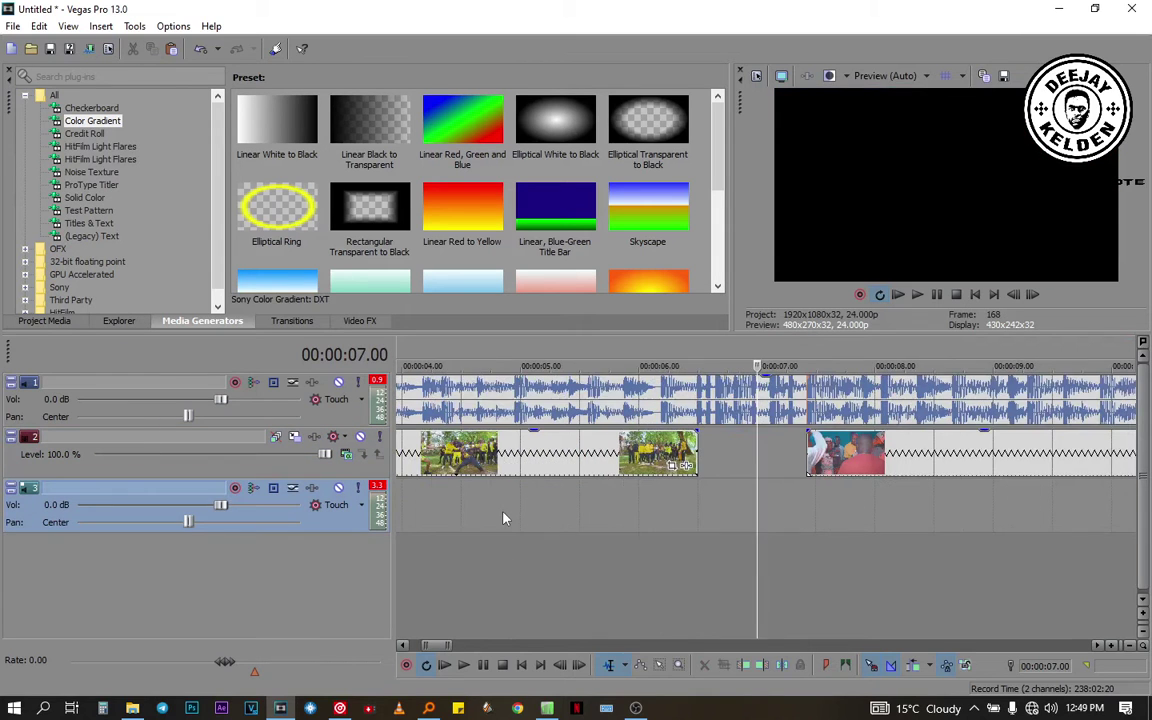
pyautogui.click(543, 535)
pyautogui.press('space')
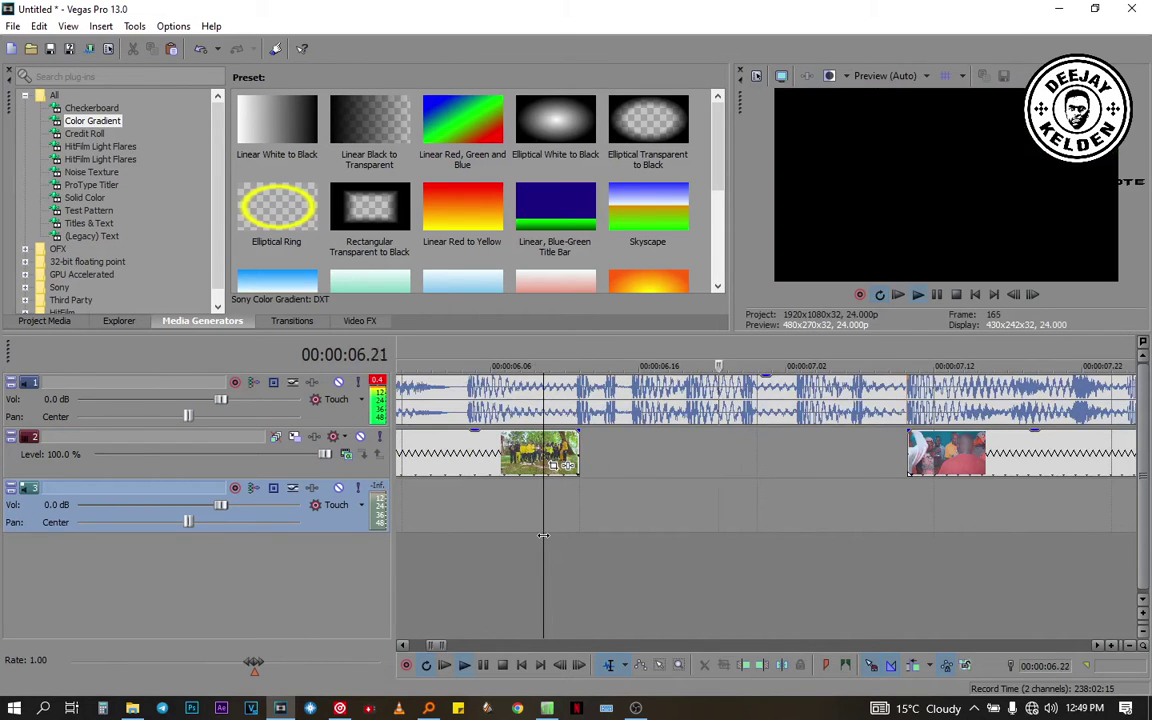
# Select the second music video clip and play it against the mix from its start at 00:00:07.10
pyautogui.click(903, 460)
pyautogui.click(907, 461)
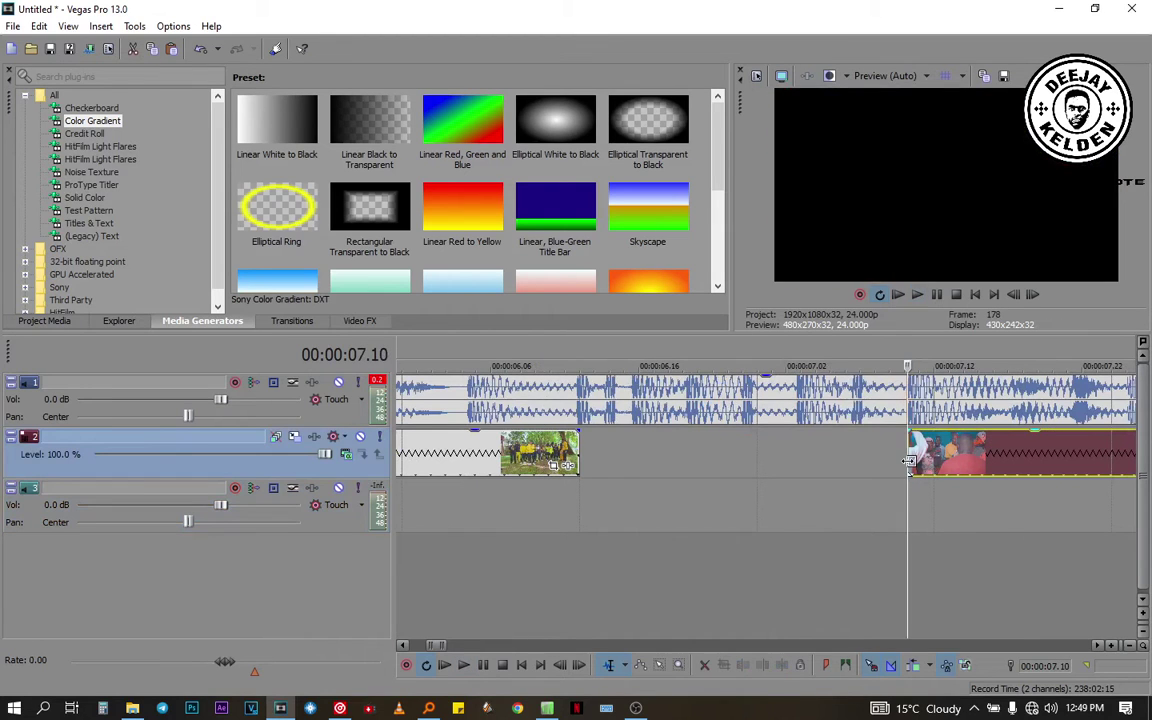
pyautogui.scroll(-4, 908, 461)
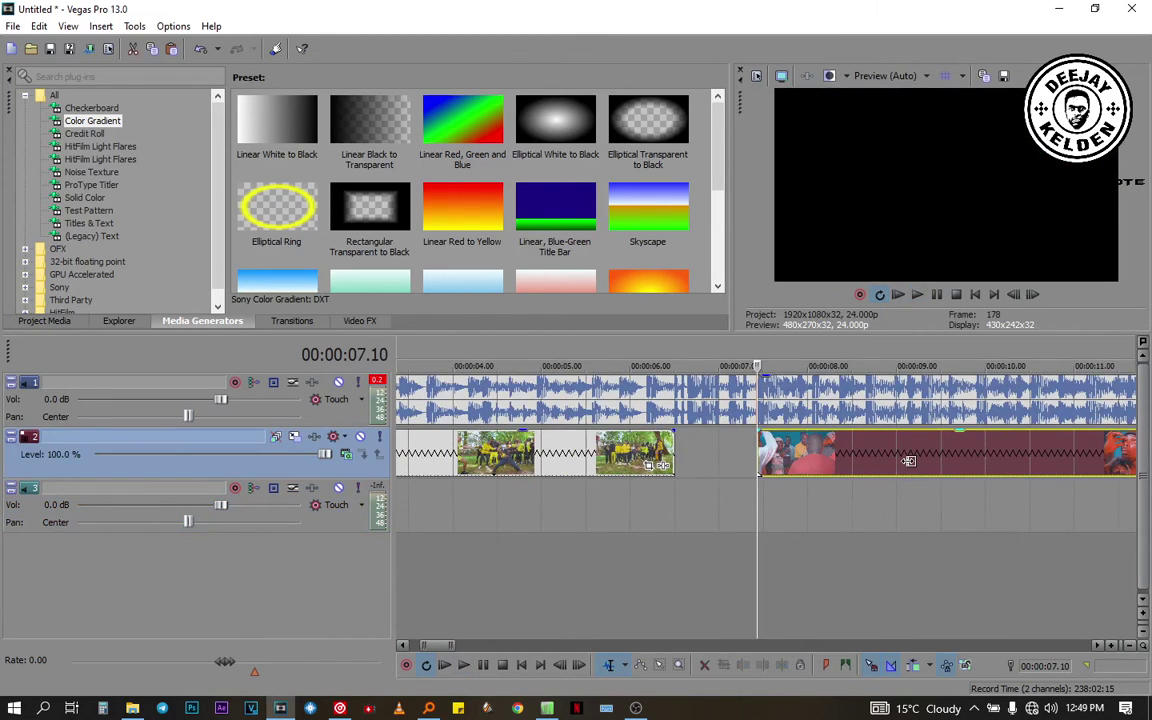
pyautogui.press('space')
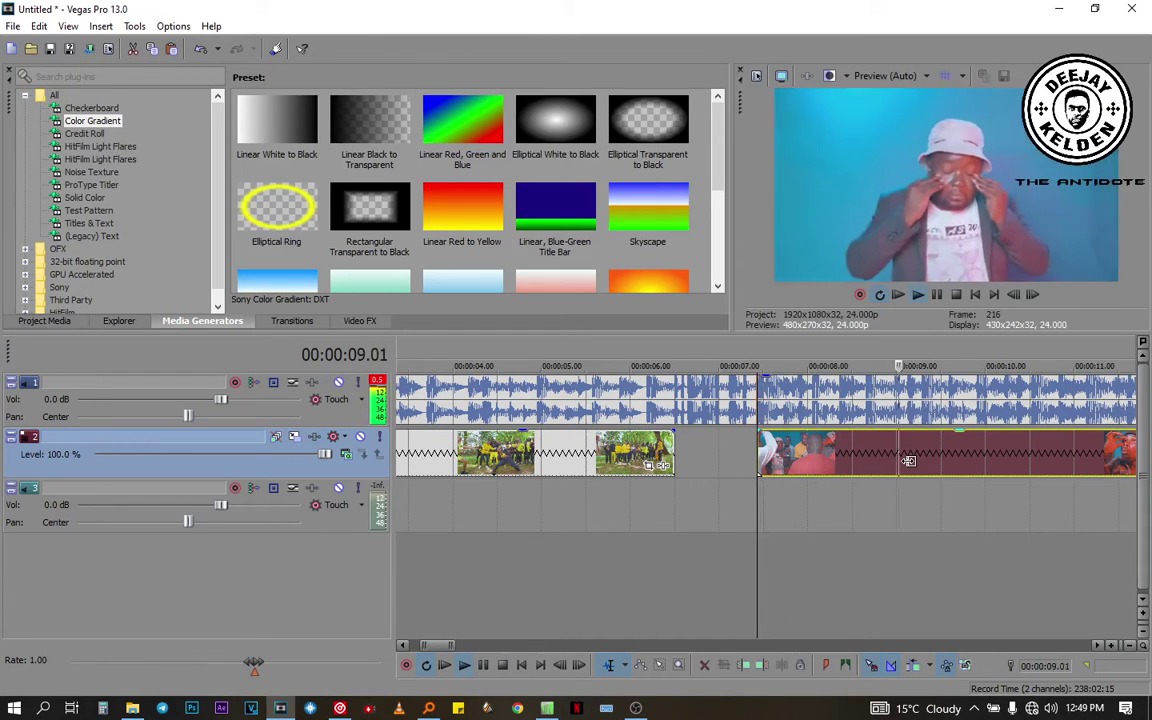
pyautogui.scroll(-3, 908, 461)
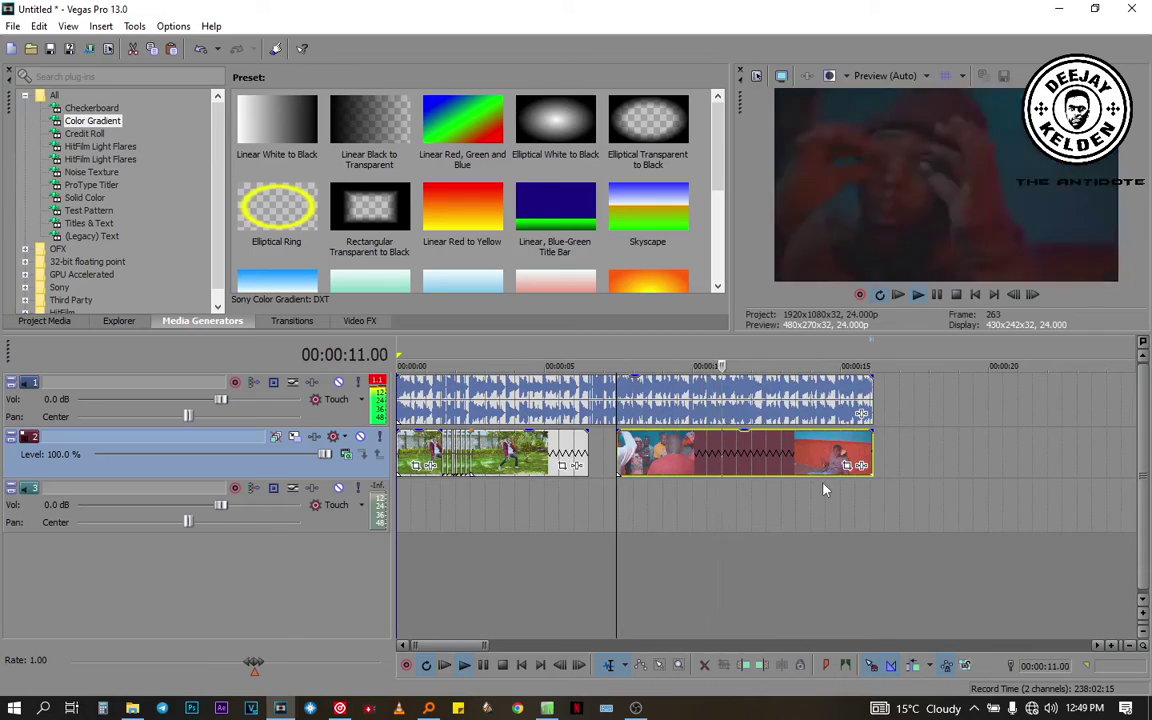
pyautogui.press('space')
# Place the cursor at 00:00:11.07 inside the second clip and play the rest of the mix from there
pyautogui.click(744, 461)
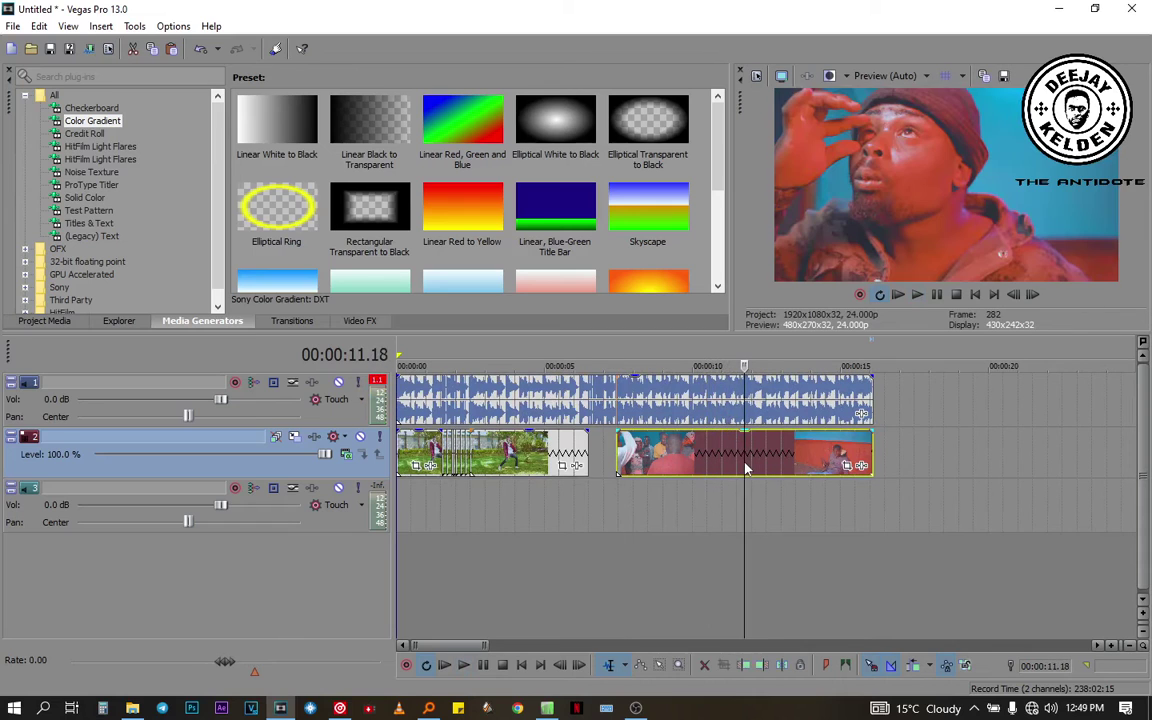
pyautogui.click(745, 461)
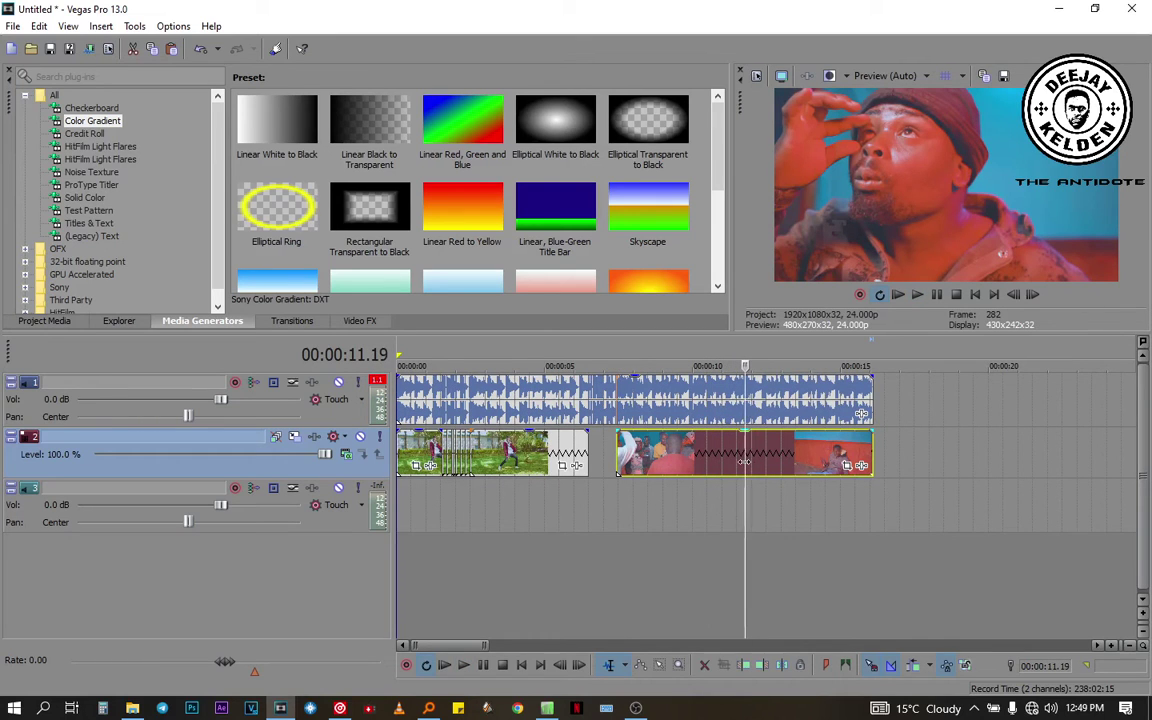
pyautogui.press('Left')
pyautogui.press('Left')
pyautogui.press('Left')
pyautogui.press('Left')
pyautogui.press('Left')
pyautogui.press('Left')
pyautogui.press('Left')
pyautogui.press('Left')
pyautogui.press('Left')
pyautogui.press('Left')
pyautogui.press('Left')
pyautogui.press('Left')
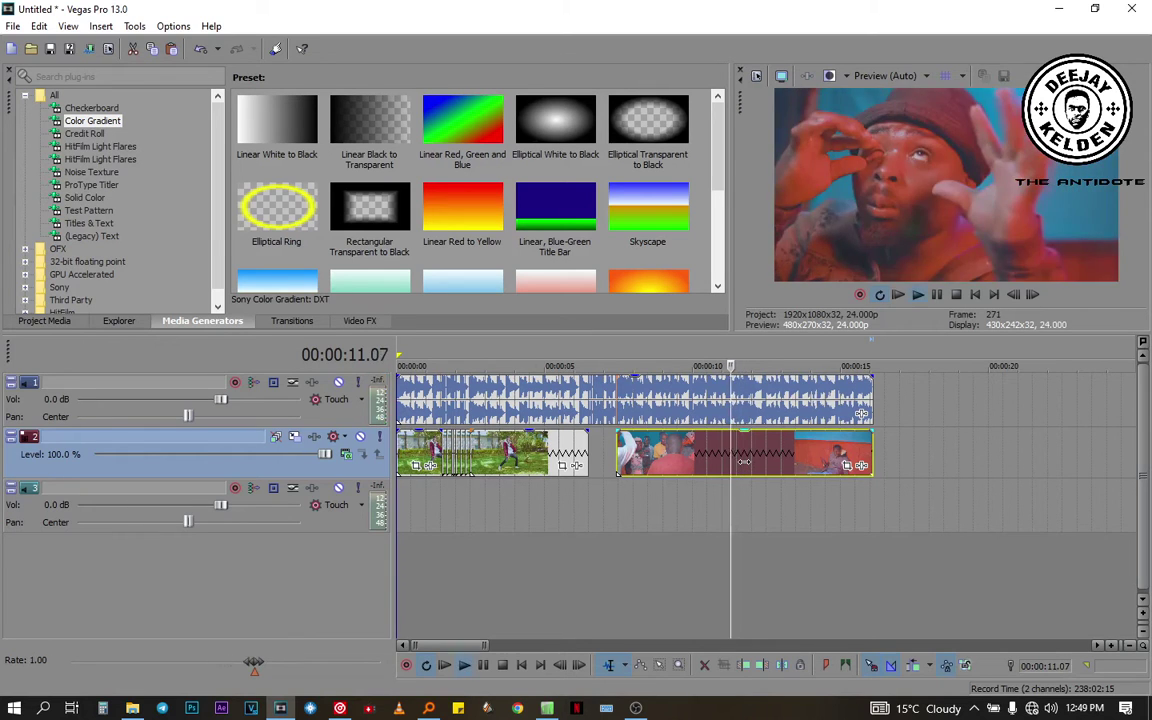
pyautogui.press('space')
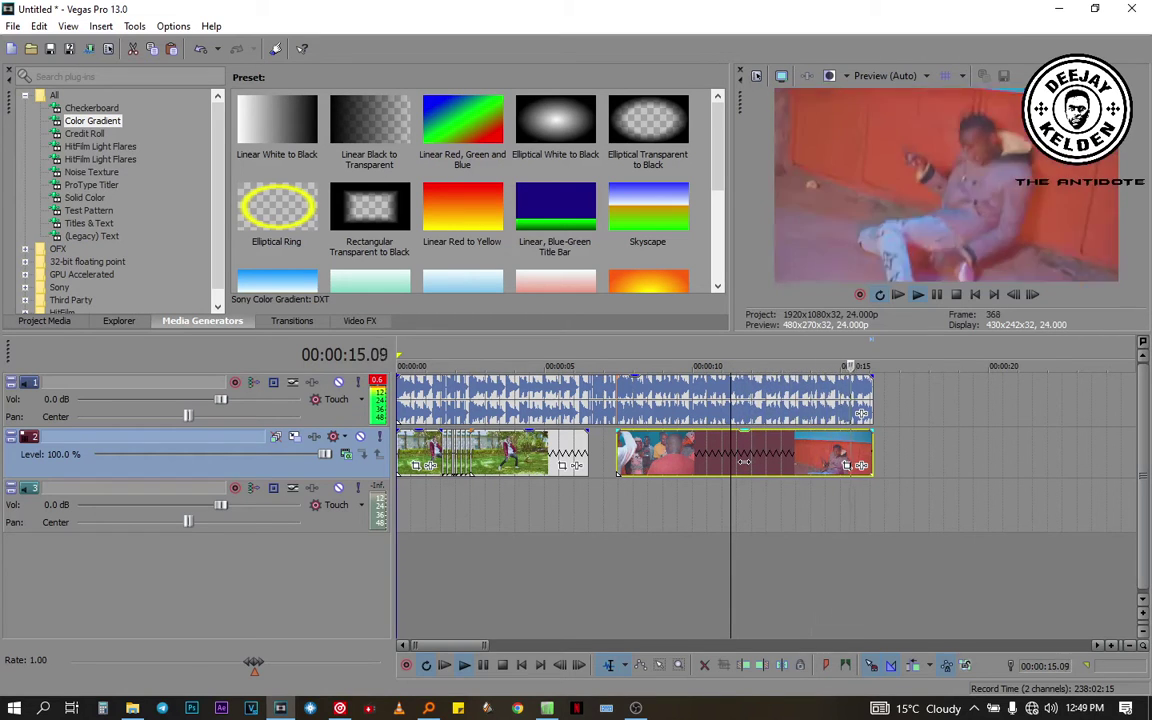
pyautogui.press('space')
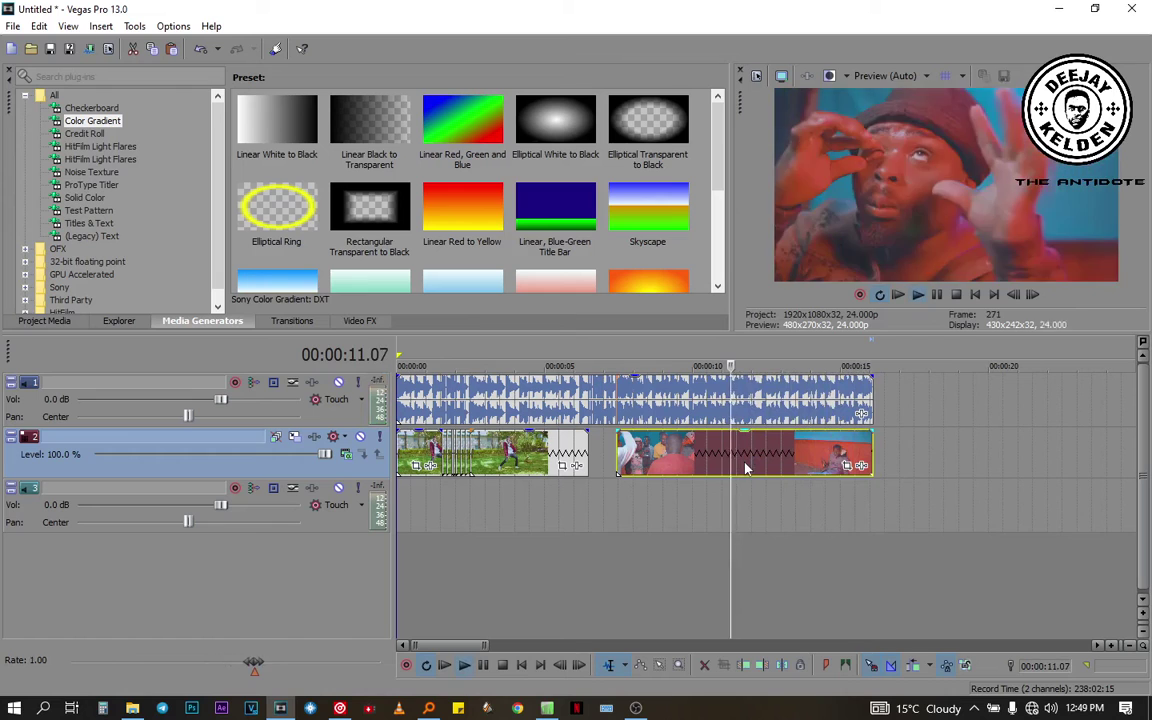
# Move the cursor back to the beat at 00:00:11.04 and play from it repeatedly to check its timing
pyautogui.scroll(8, 745, 468)
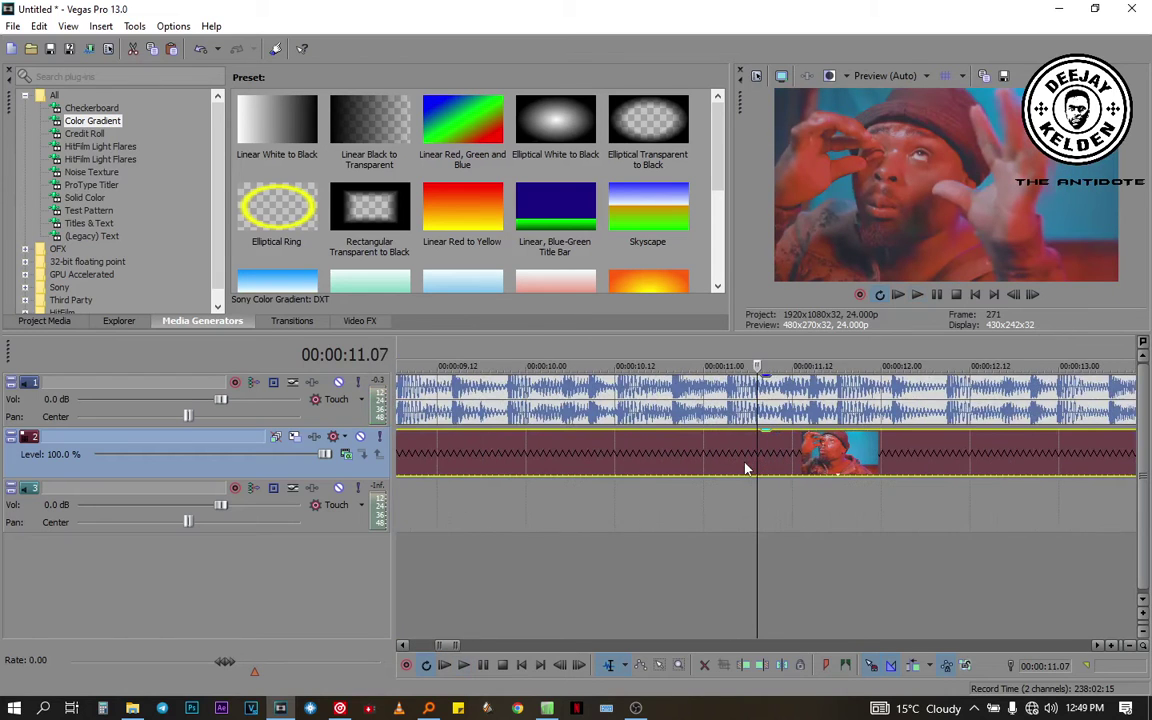
pyautogui.press('Left')
pyautogui.press('Left')
pyautogui.press('Left')
pyautogui.press('Left')
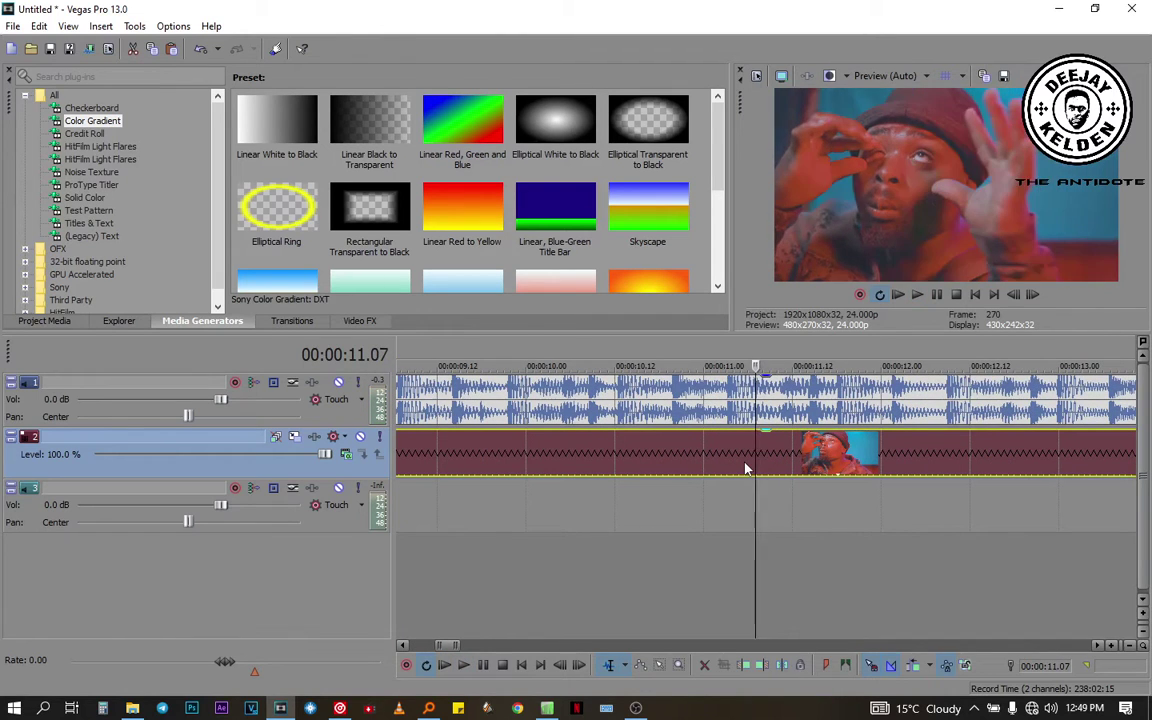
pyautogui.press('space')
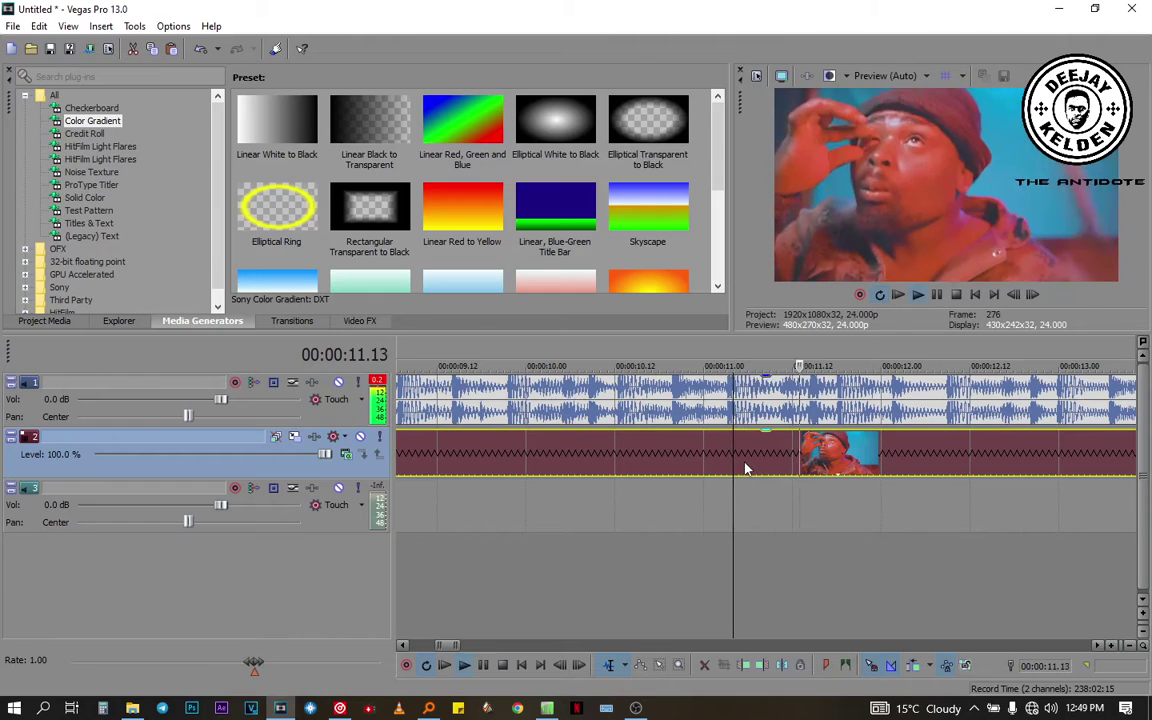
pyautogui.press('space')
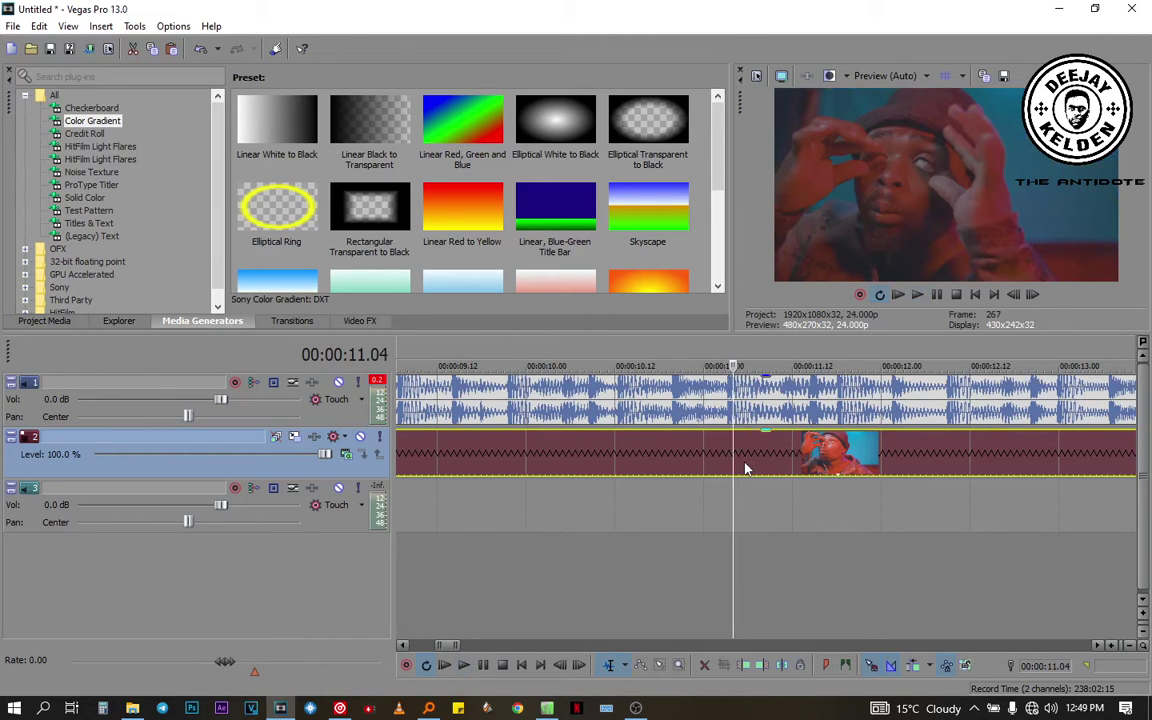
pyautogui.press('space')
pyautogui.press('space')
pyautogui.press('space')
pyautogui.press('space')
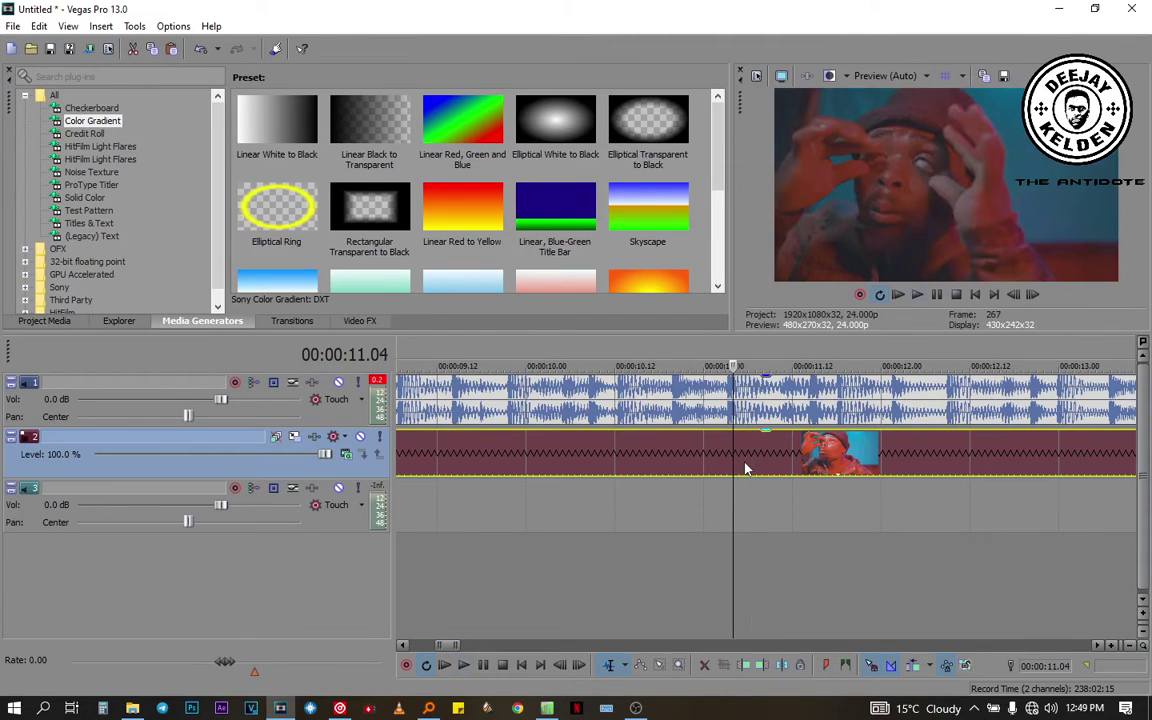
pyautogui.press('space')
pyautogui.press('space')
# Try to isolate a short piece of the music video clip by splitting it at 00:00:11.03 and 00:00:11.06
pyautogui.press('Left')
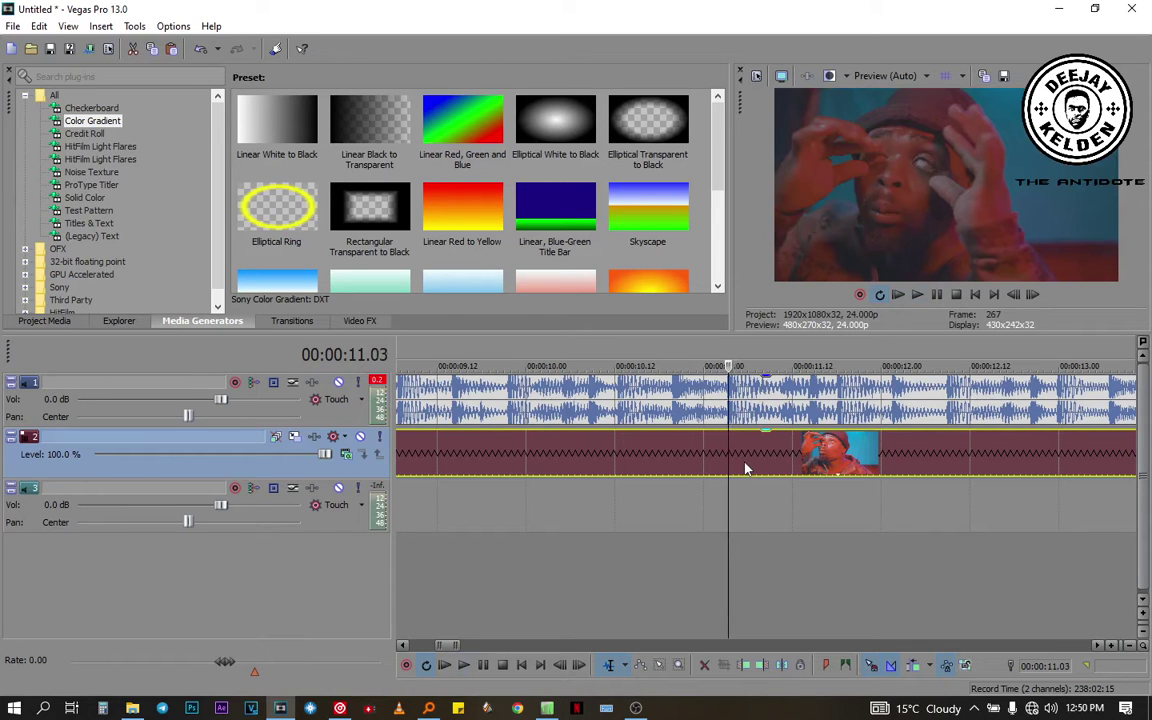
pyautogui.press('Right')
pyautogui.press('Right')
pyautogui.press('Left')
pyautogui.press('Left')
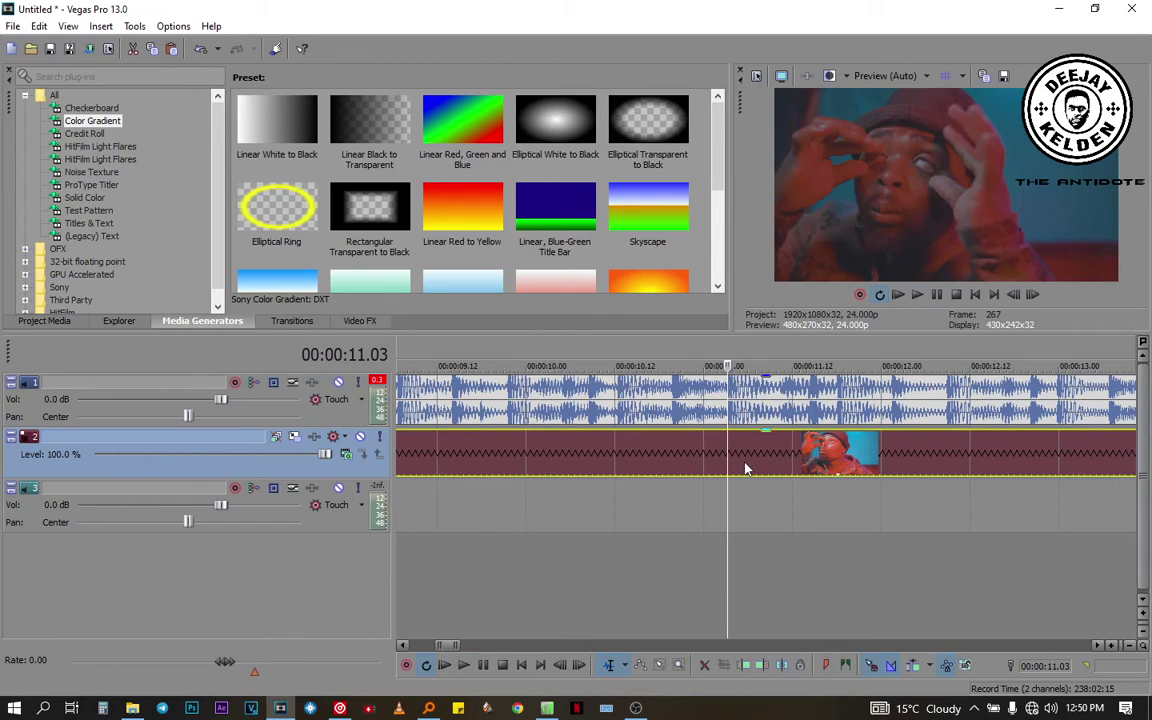
pyautogui.press('s')
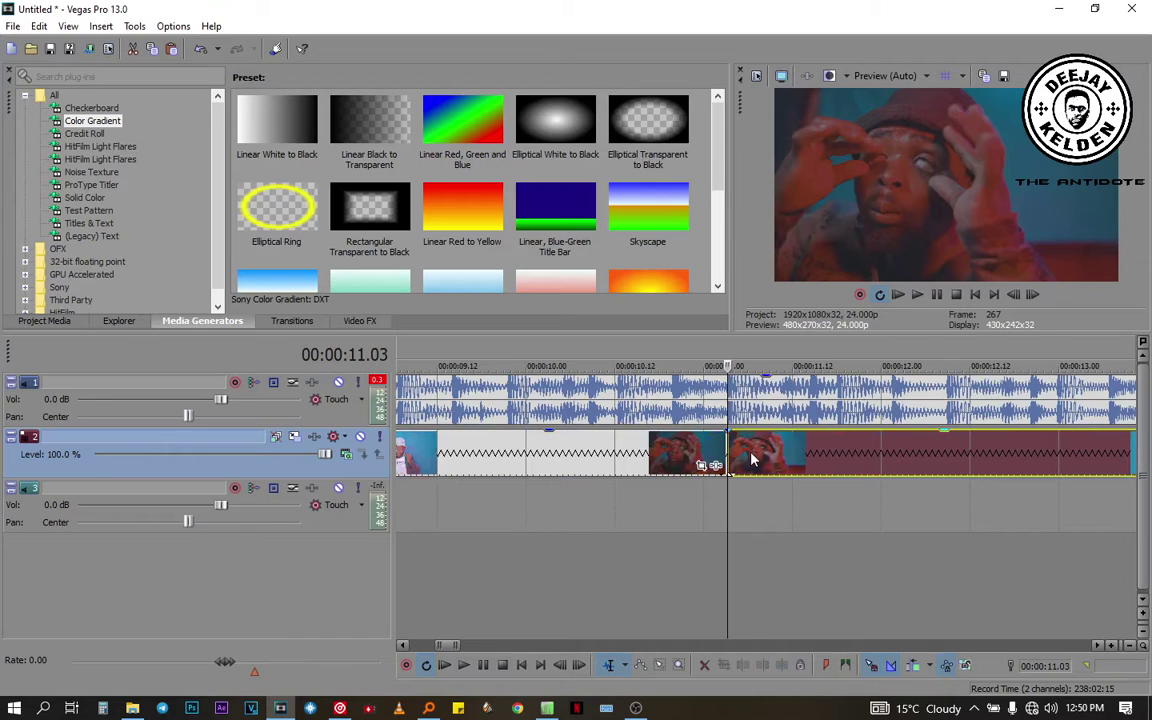
pyautogui.click(750, 453)
pyautogui.moveTo(750, 453); pyautogui.dragTo(738, 453)
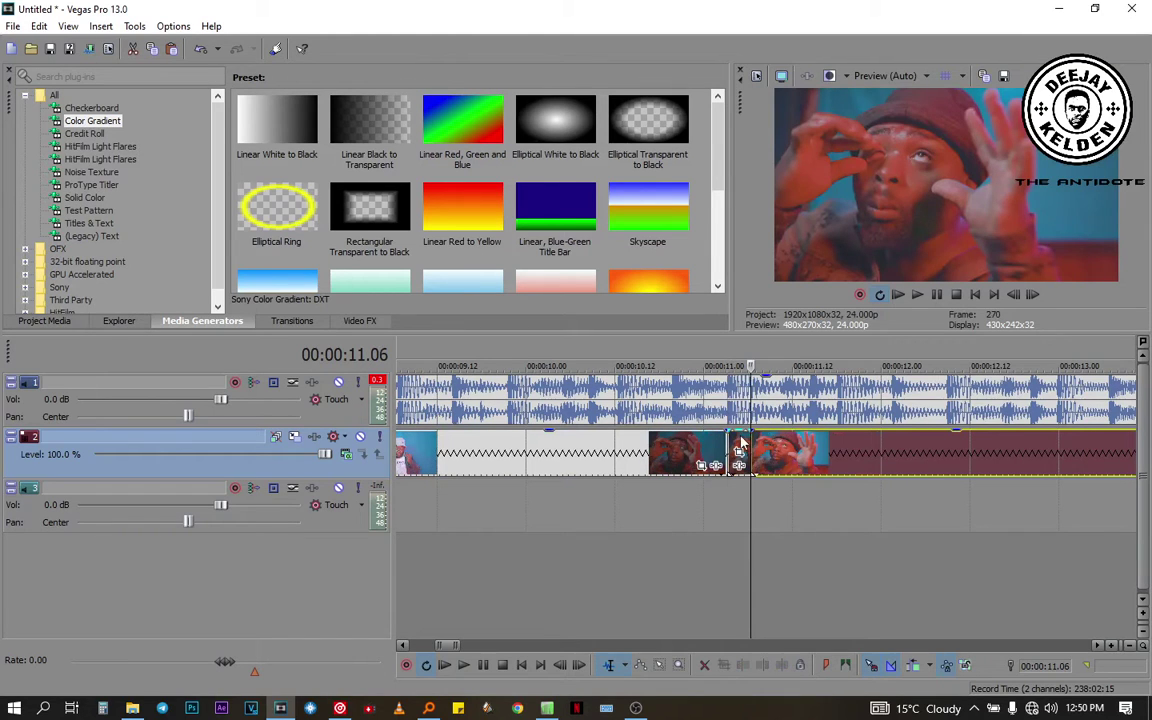
pyautogui.click(740, 439)
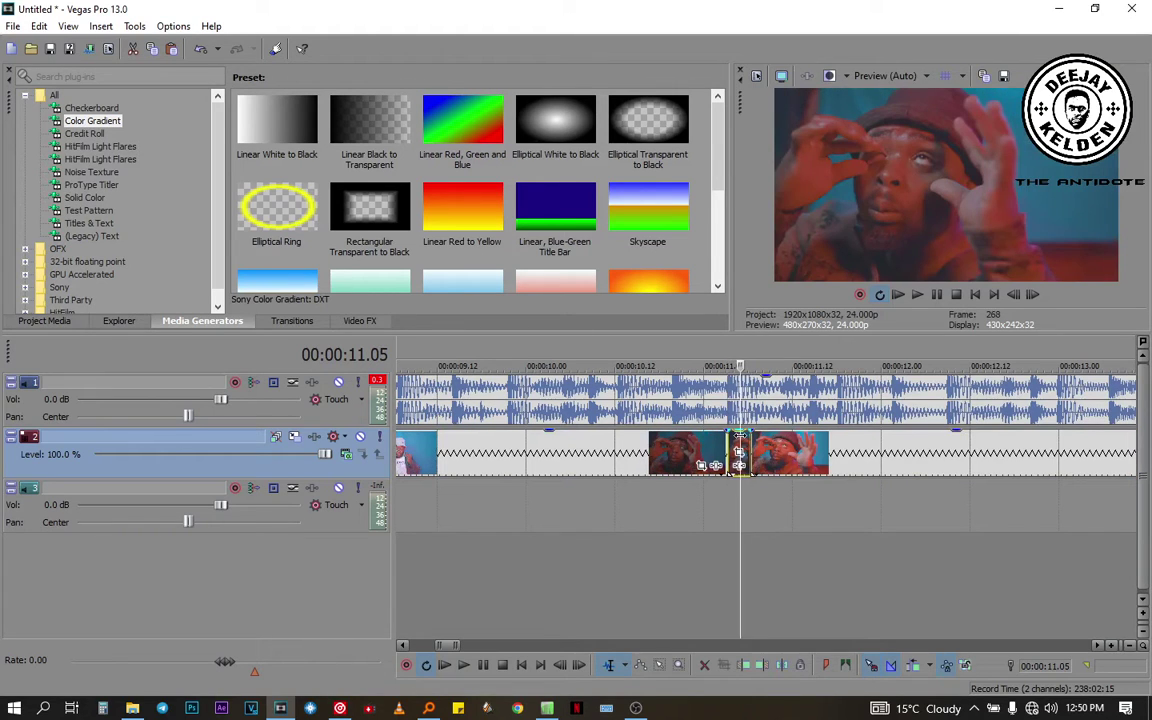
pyautogui.click(740, 437)
pyautogui.keyDown('ctrl'); pyautogui.click(726, 450); pyautogui.keyUp('ctrl')
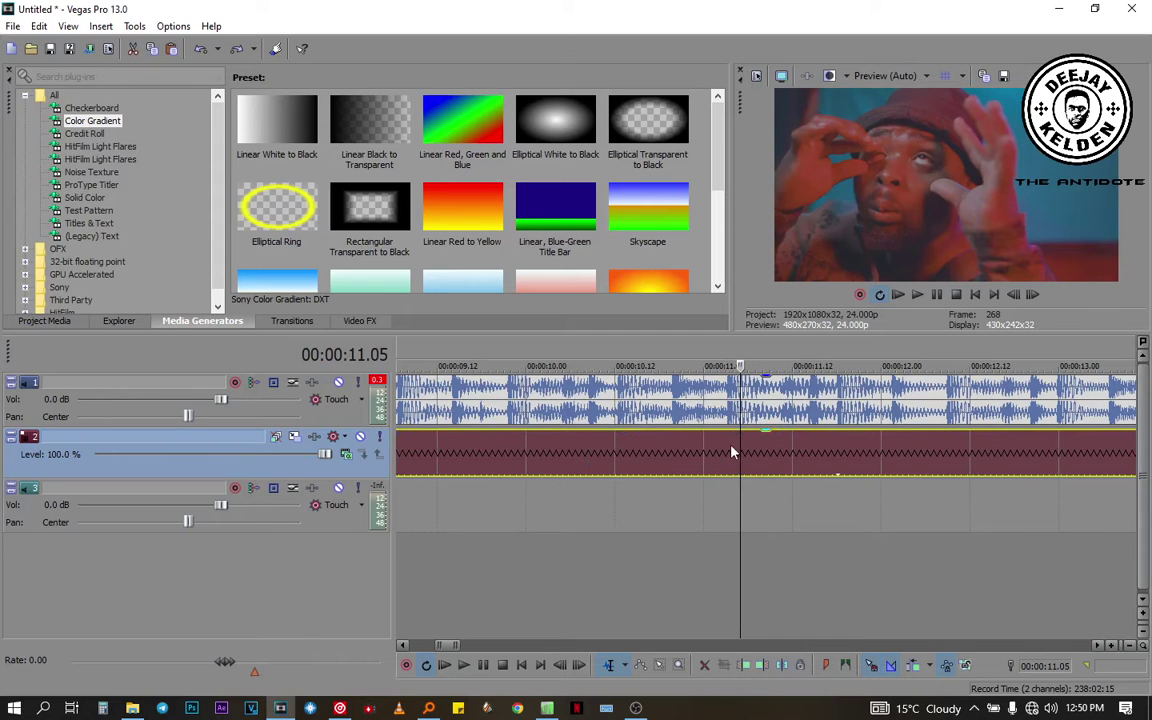
pyautogui.moveTo(447, 647)
pyautogui.mouseDown()
pyautogui.moveTo(431, 641)
pyautogui.moveTo(456, 637)
pyautogui.mouseUp()
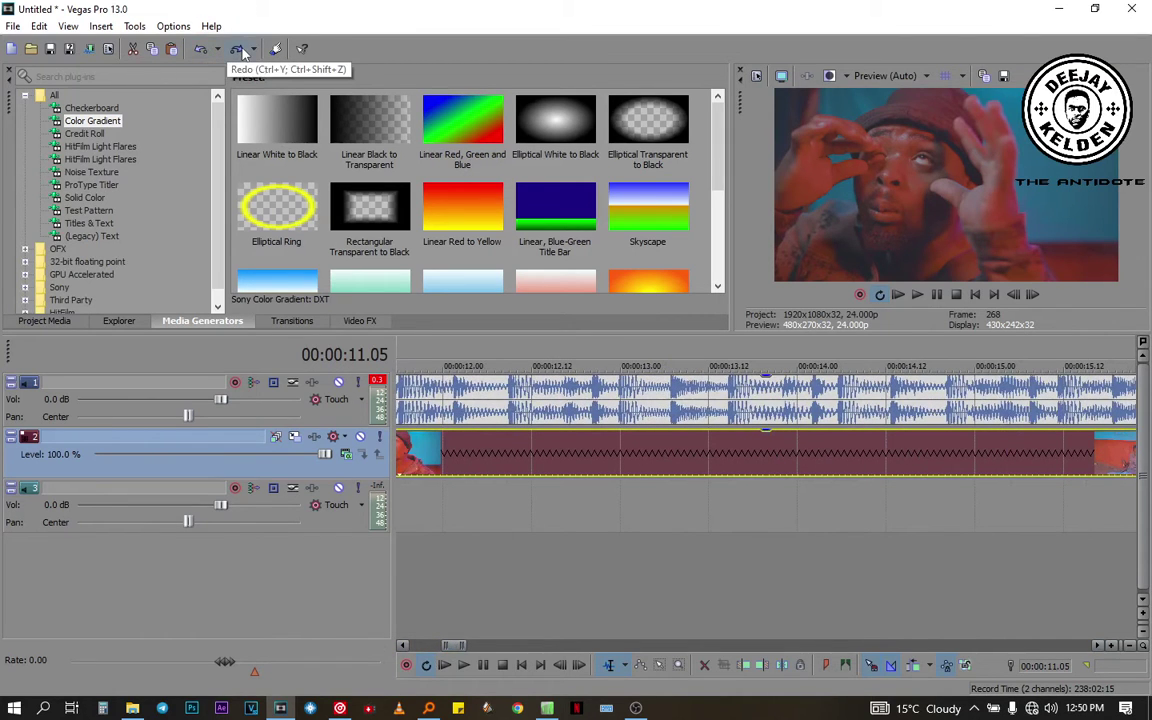
pyautogui.scroll(-5, 536, 486)
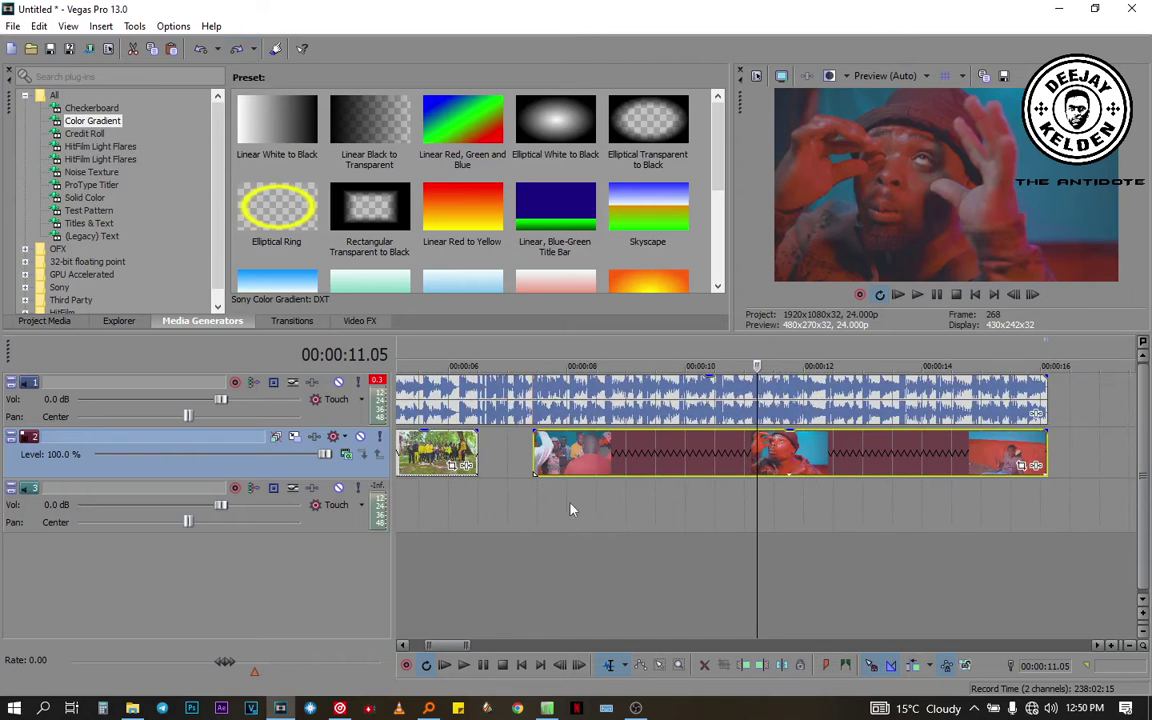
# Trim the end of the first song's clip to the beat just before 00:00:06.12 and paste the short second-song piece there
pyautogui.click(490, 490)
pyautogui.scroll(8, 490, 490)
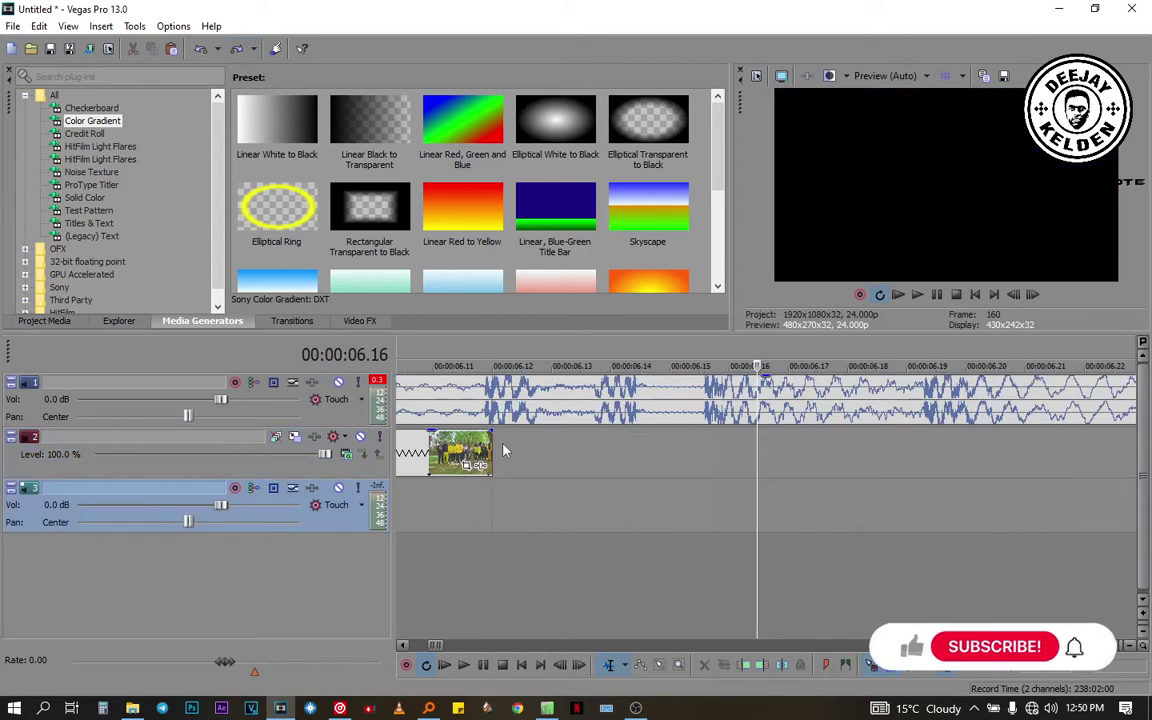
pyautogui.click(503, 451)
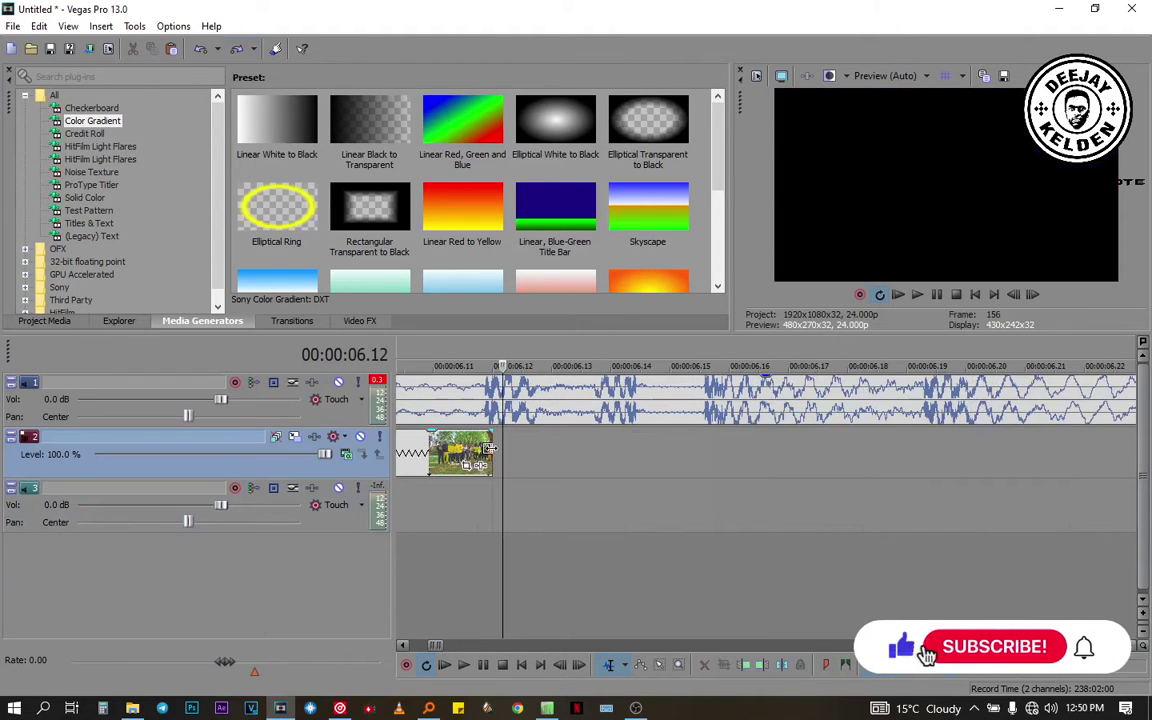
pyautogui.click(482, 452)
pyautogui.moveTo(482, 452); pyautogui.dragTo(515, 467)
pyautogui.hotkey('ctrl', 'v')
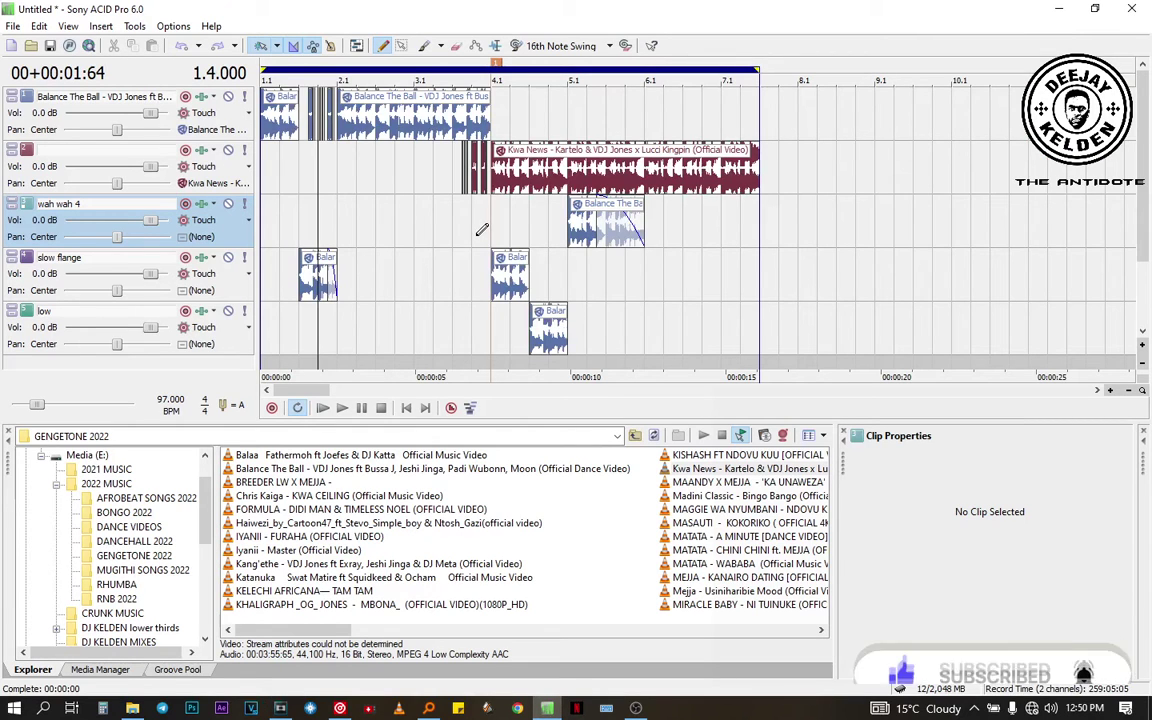
# Switch to ACID Pro and examine the Kwa News cuts leading up to 4.1, then return to Vegas Pro
pyautogui.click(482, 230)
pyautogui.scroll(5, 482, 230)
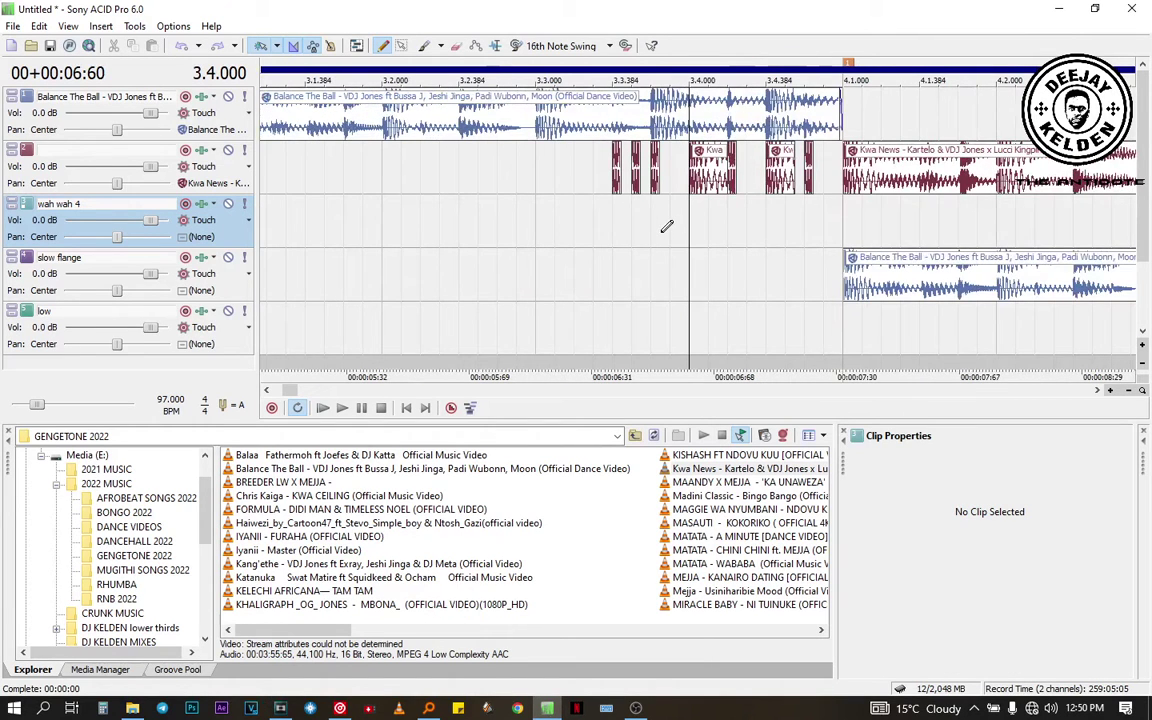
pyautogui.scroll(3, 663, 228)
pyautogui.scroll(-1, 661, 238)
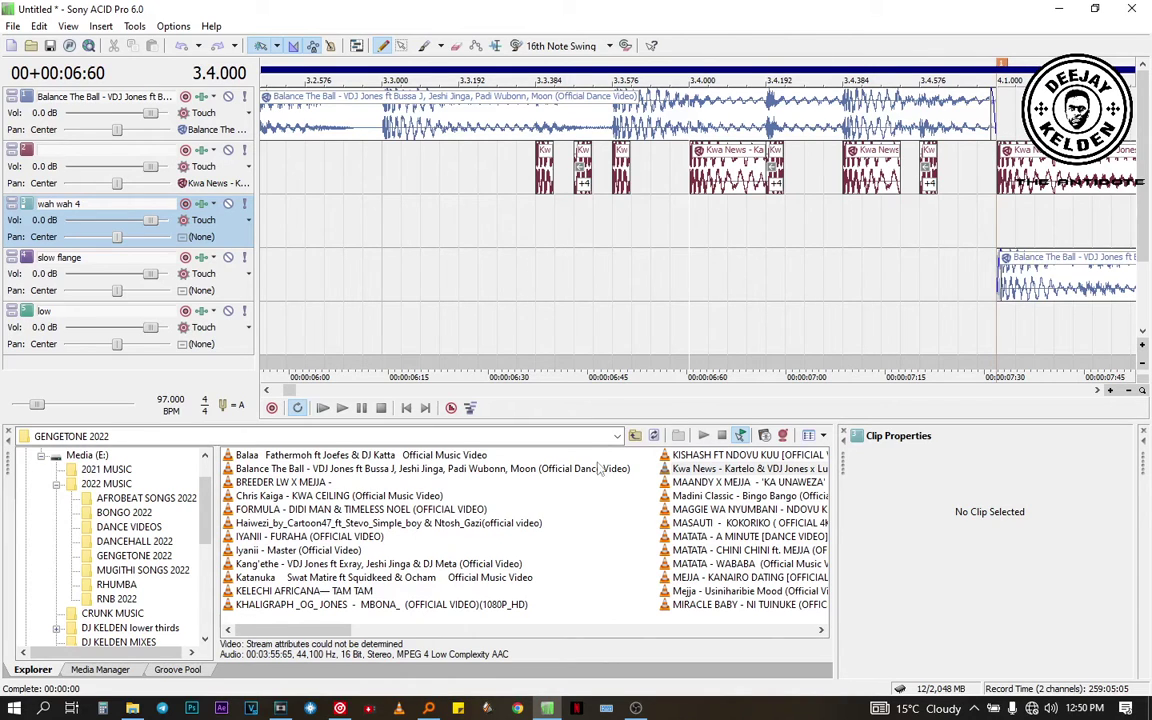
pyautogui.click(625, 710)
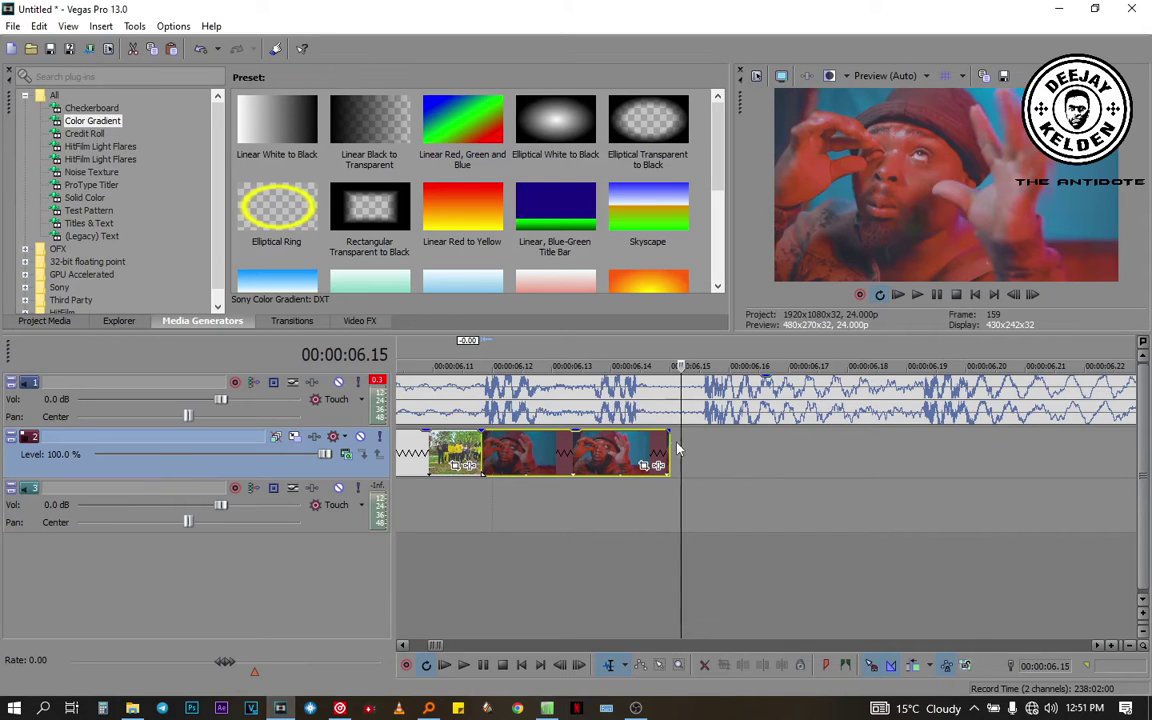
# Shorten the pasted piece to end at the second beat, just before 00:00:06.14, using the ACID Pro cuts as reference
pyautogui.moveTo(665, 447); pyautogui.dragTo(657, 448)
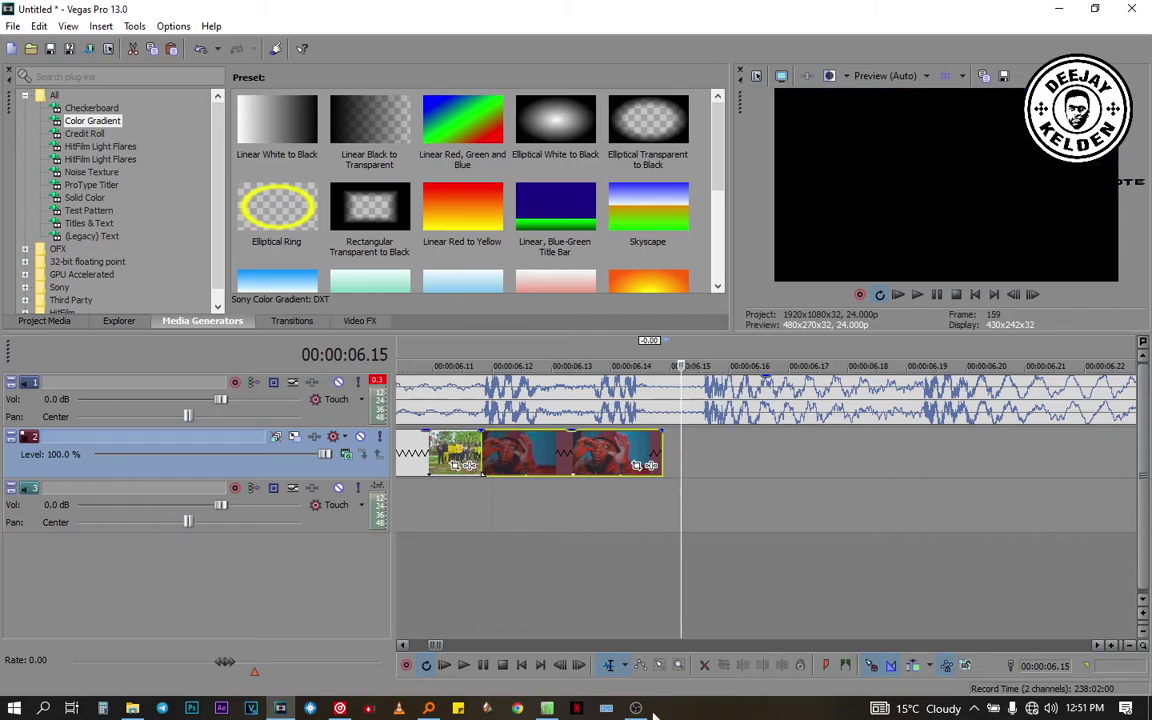
pyautogui.click(547, 708)
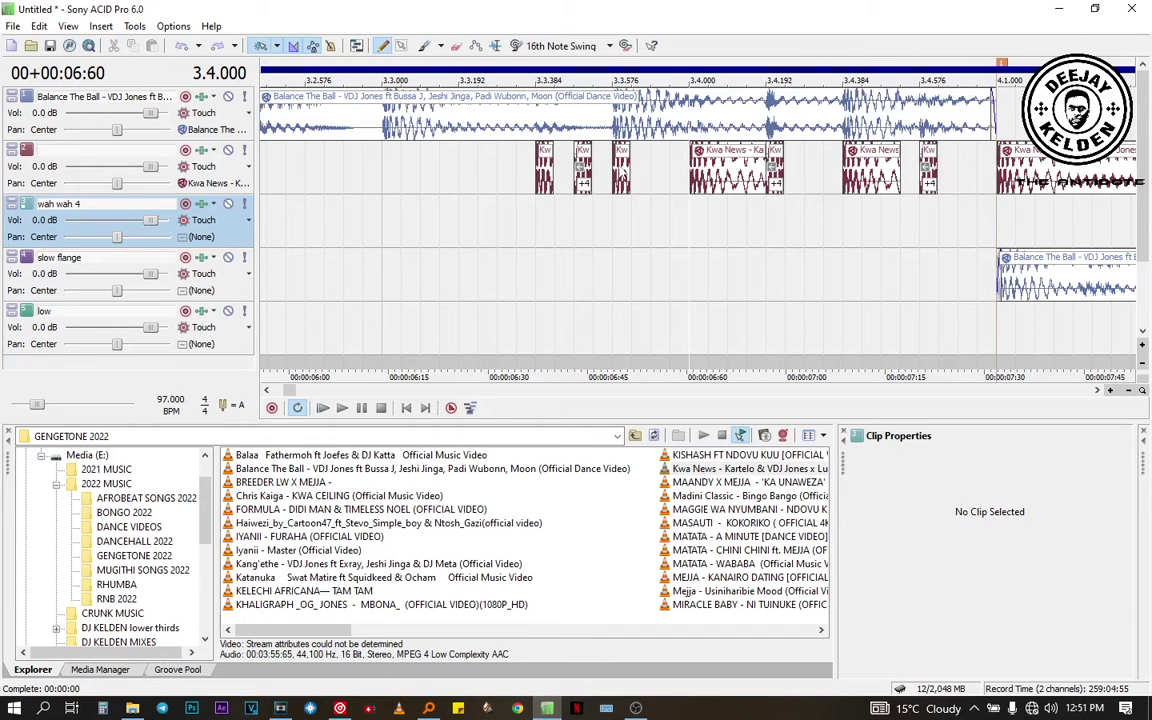
pyautogui.click(280, 708)
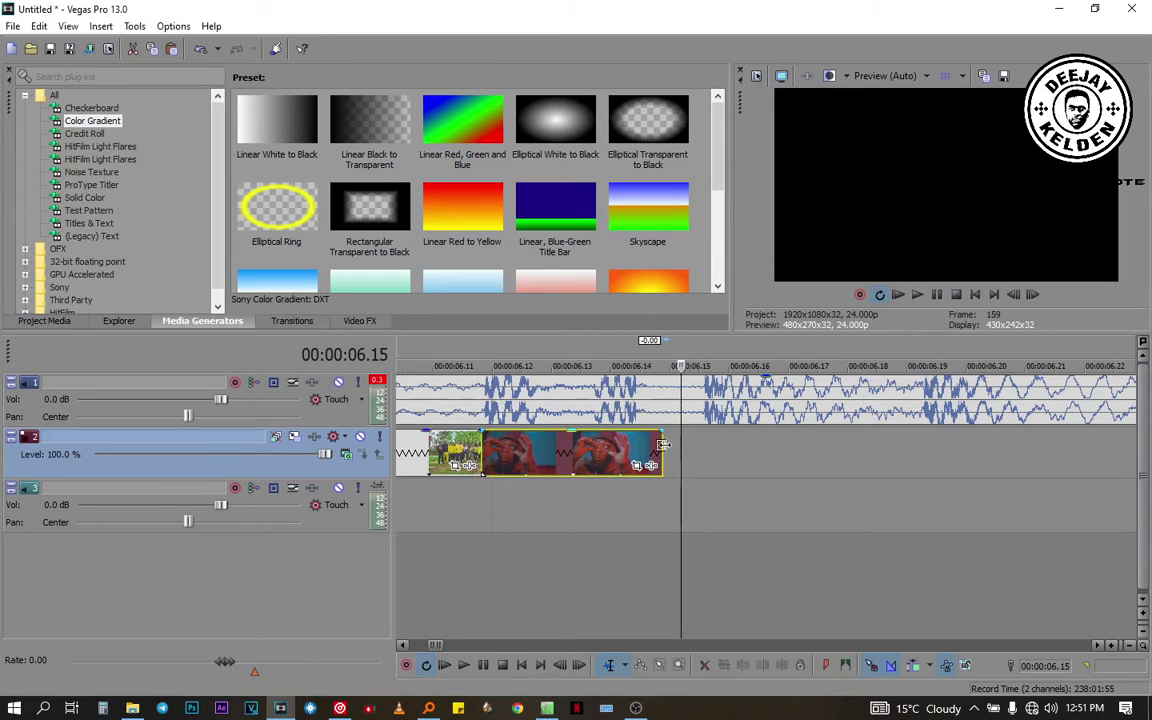
pyautogui.moveTo(662, 444); pyautogui.dragTo(593, 437)
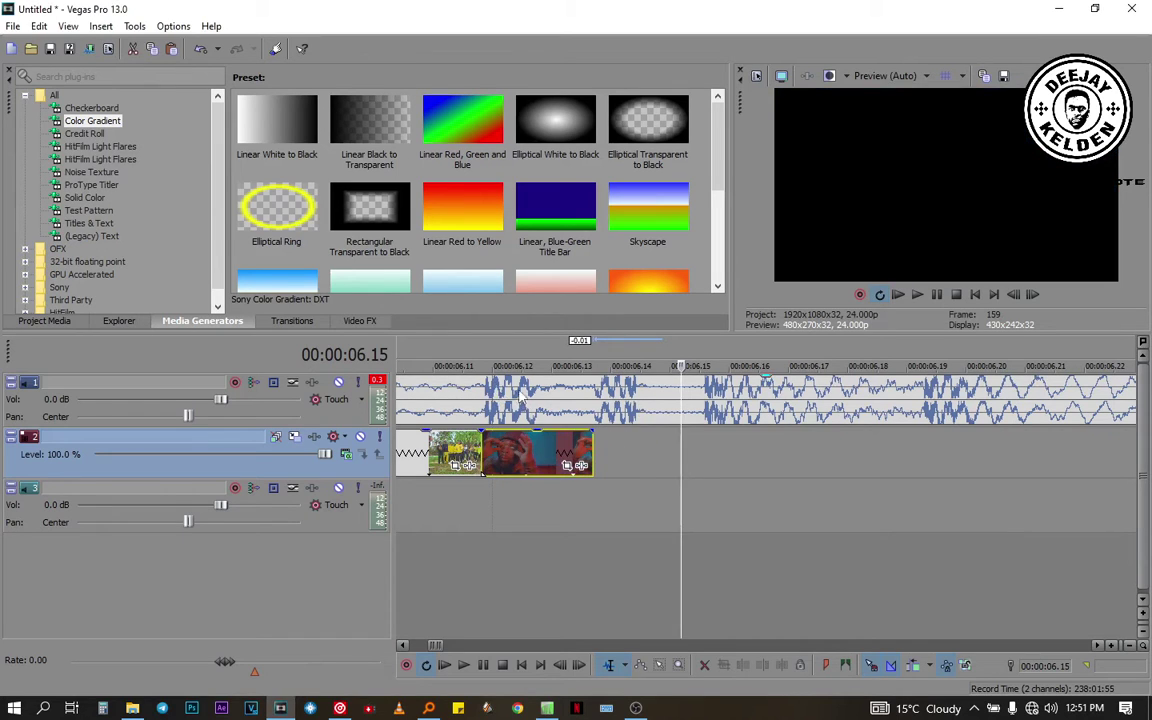
# Add two more copies of the short piece end to end and extend the last one to the beat at about 00:00:06.19
pyautogui.moveTo(518, 451); pyautogui.dragTo(517, 451)
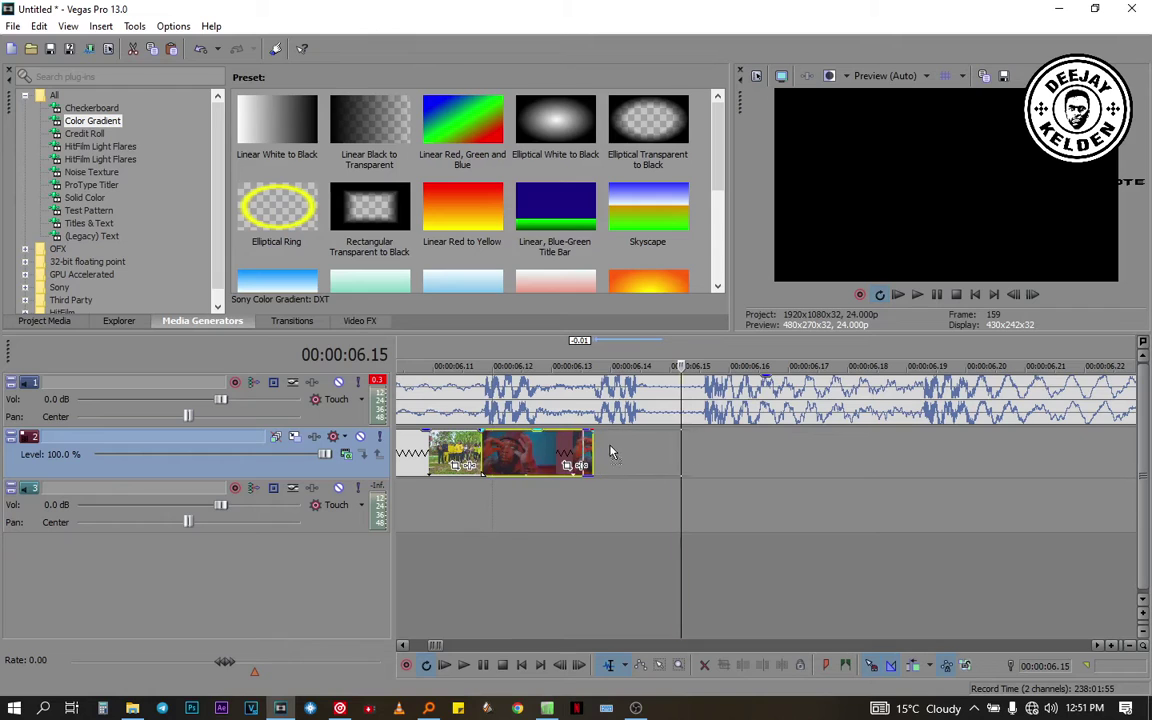
pyautogui.hotkey('ctrl', 'v')
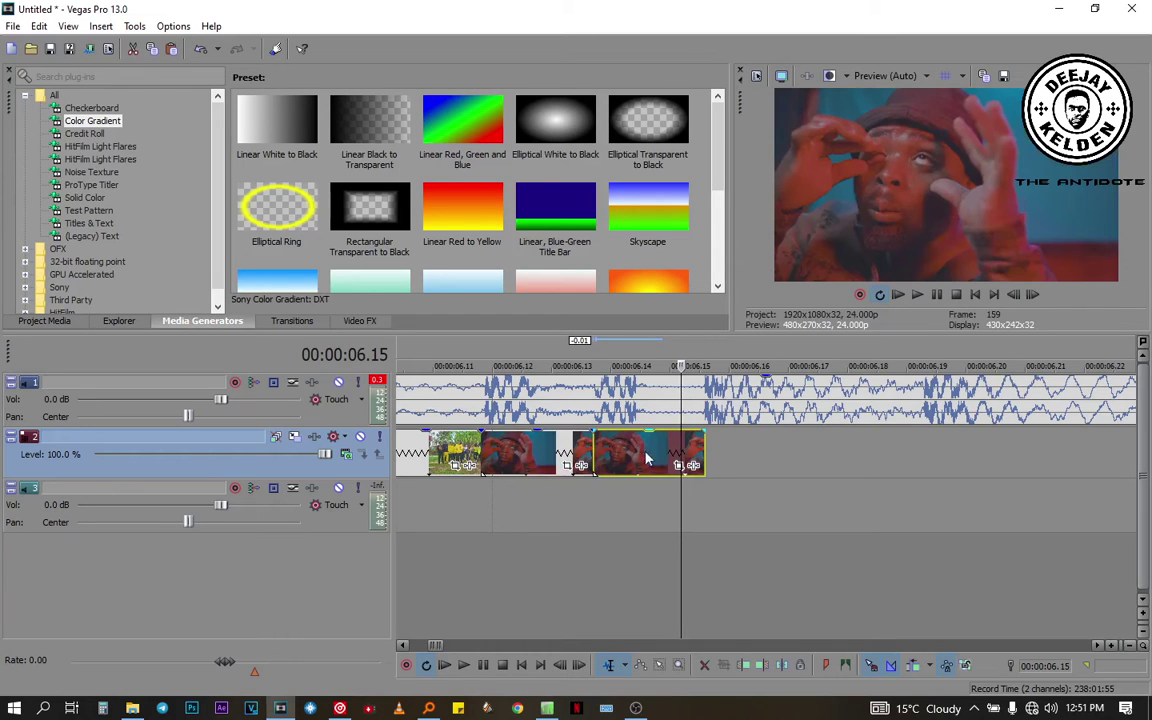
pyautogui.hotkey('ctrl', 'v')
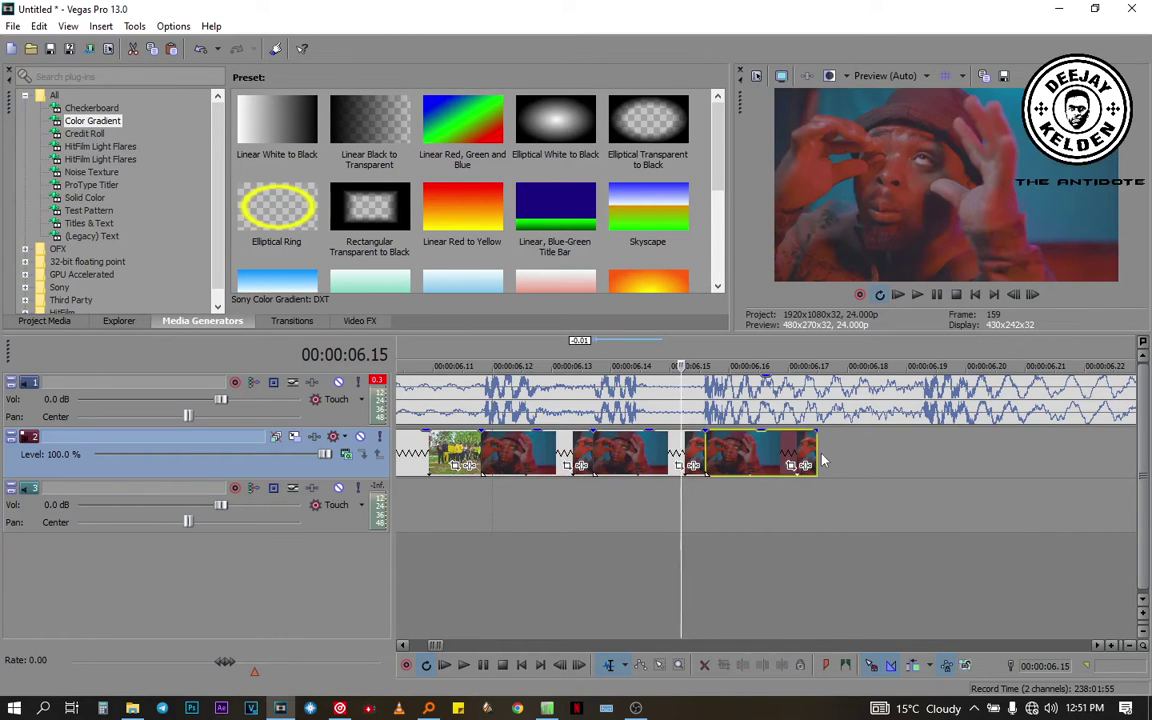
pyautogui.moveTo(822, 460); pyautogui.dragTo(921, 453)
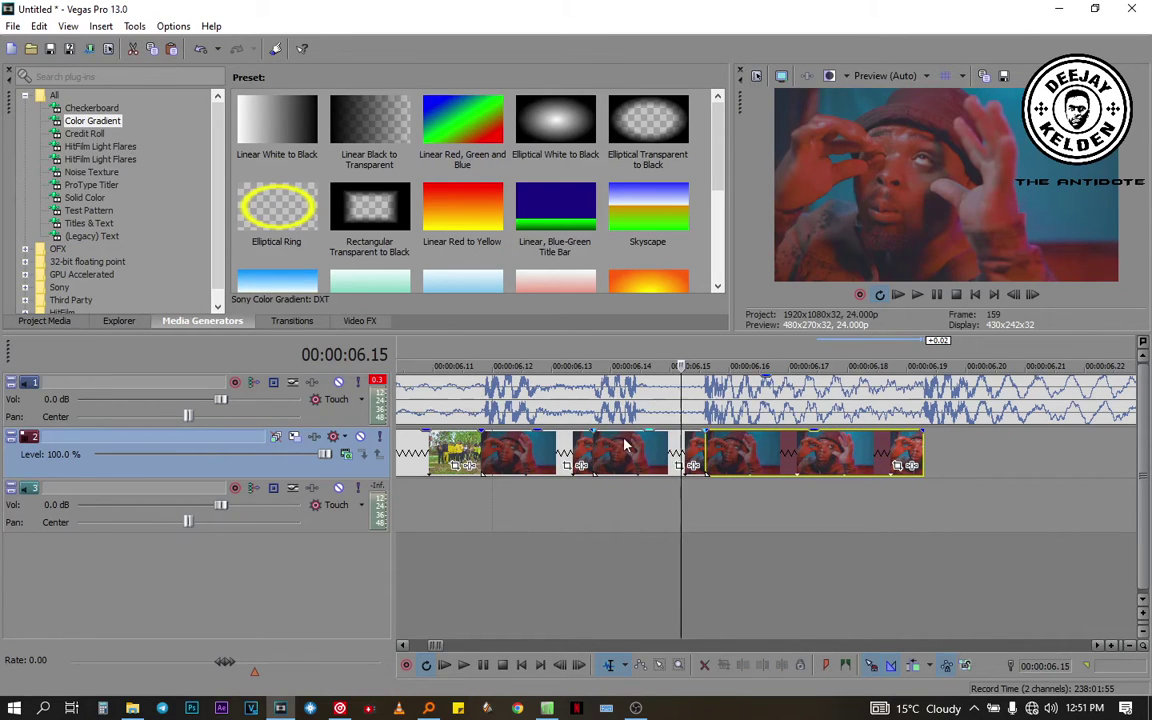
# Reverse the middle one of the three short pieces, around 00:00:06.14
pyautogui.click(625, 445)
pyautogui.rightClick(630, 447)
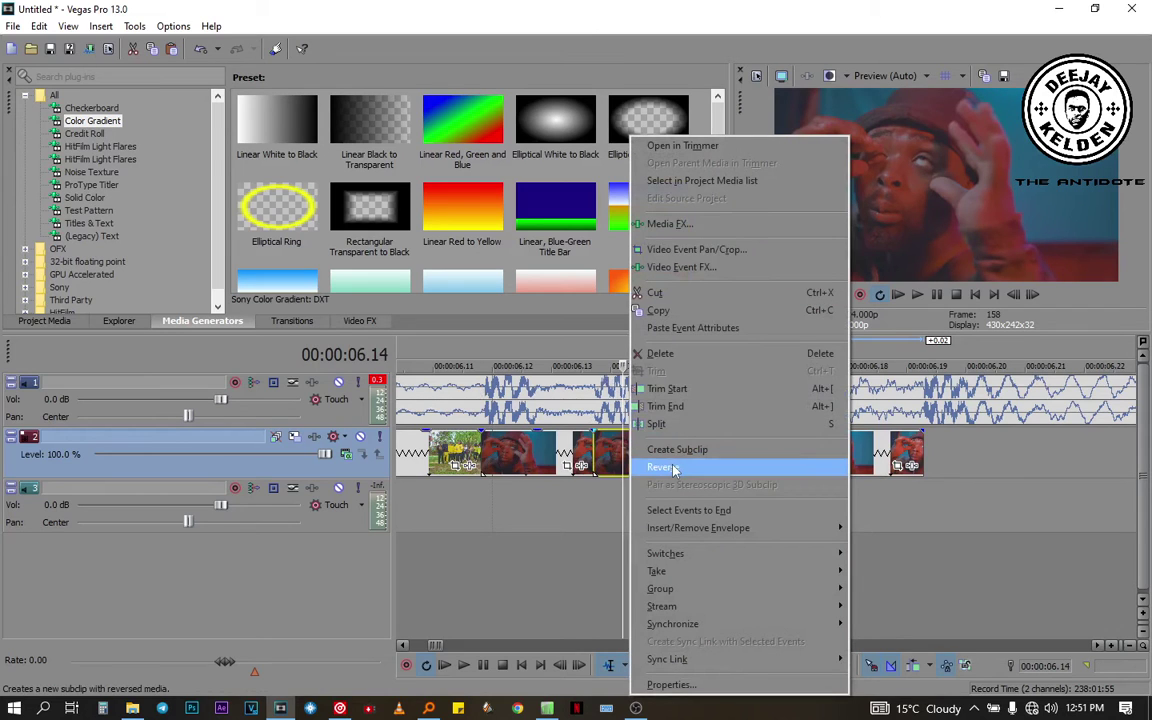
pyautogui.click(662, 467)
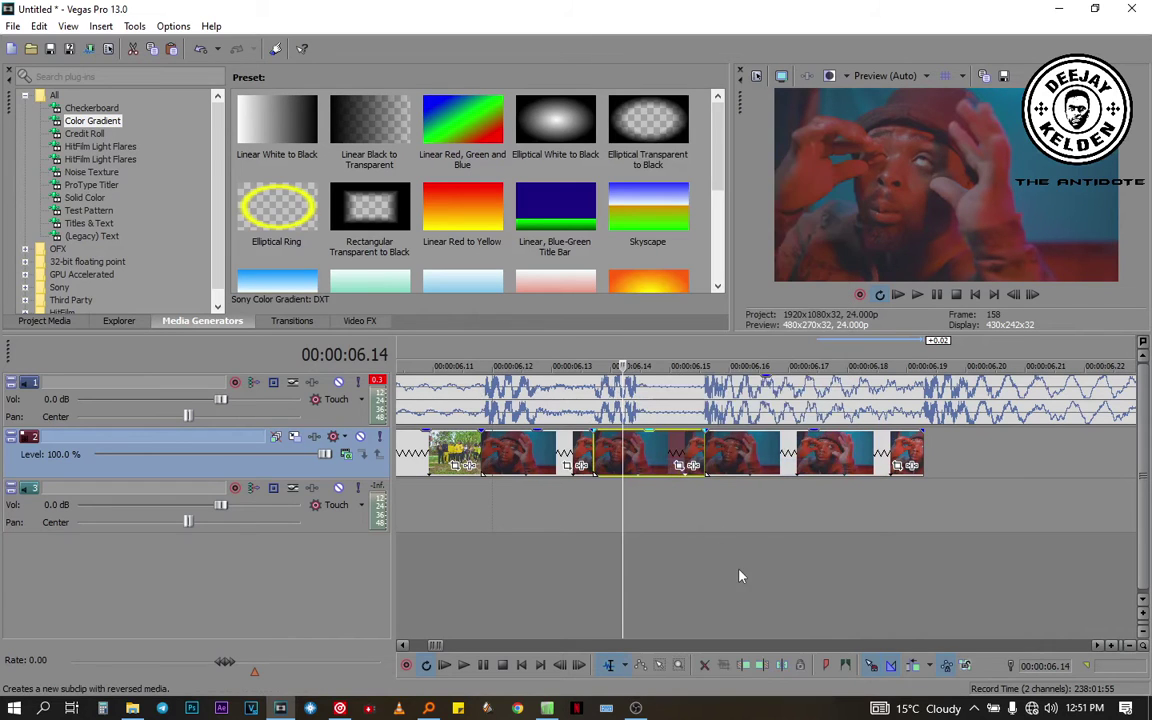
# Place two copies of the longer piece end to end from 00:00:06.19 to about 00:00:07.03
pyautogui.click(1098, 645)
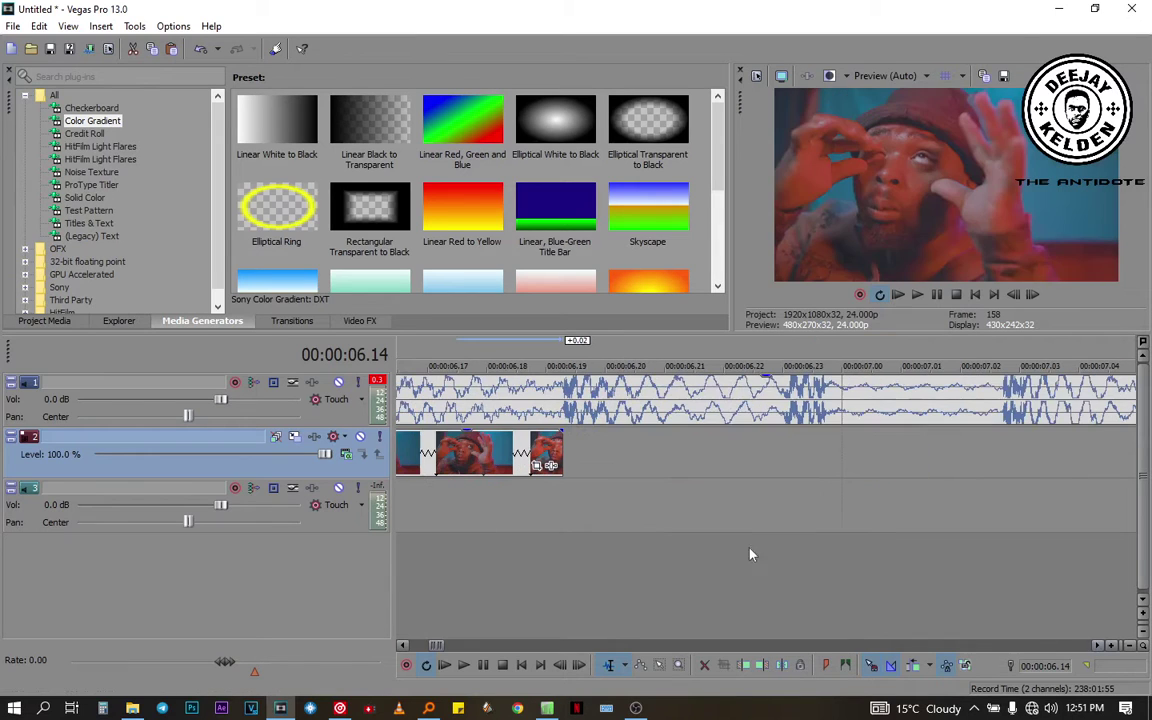
pyautogui.click(427, 466)
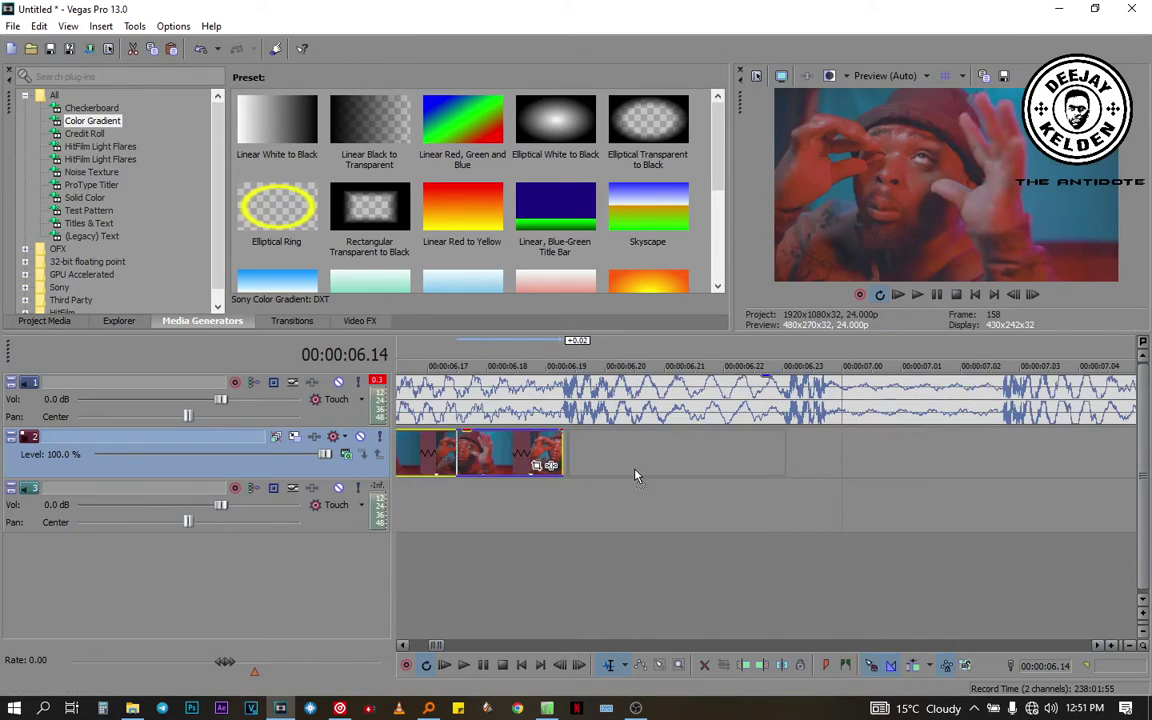
pyautogui.hotkey('ctrl', 'v')
pyautogui.press('Delete')
pyautogui.click(463, 455)
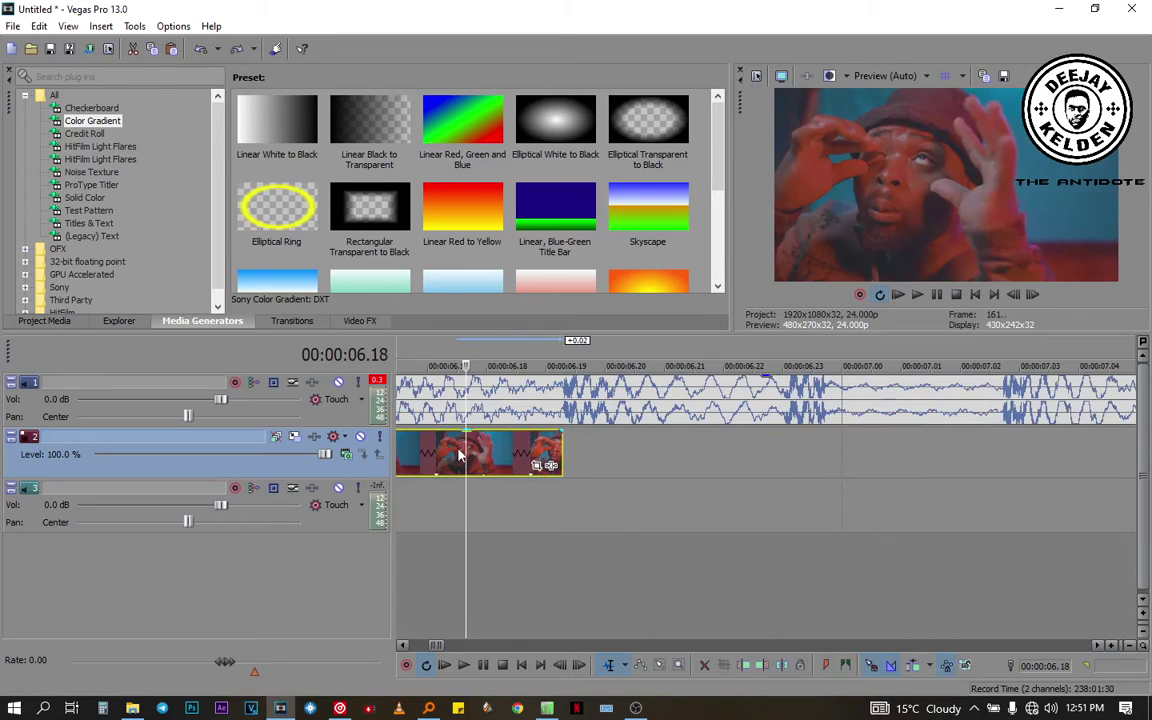
pyautogui.keyDown('ctrl'); pyautogui.click(545, 455); pyautogui.keyUp('ctrl')
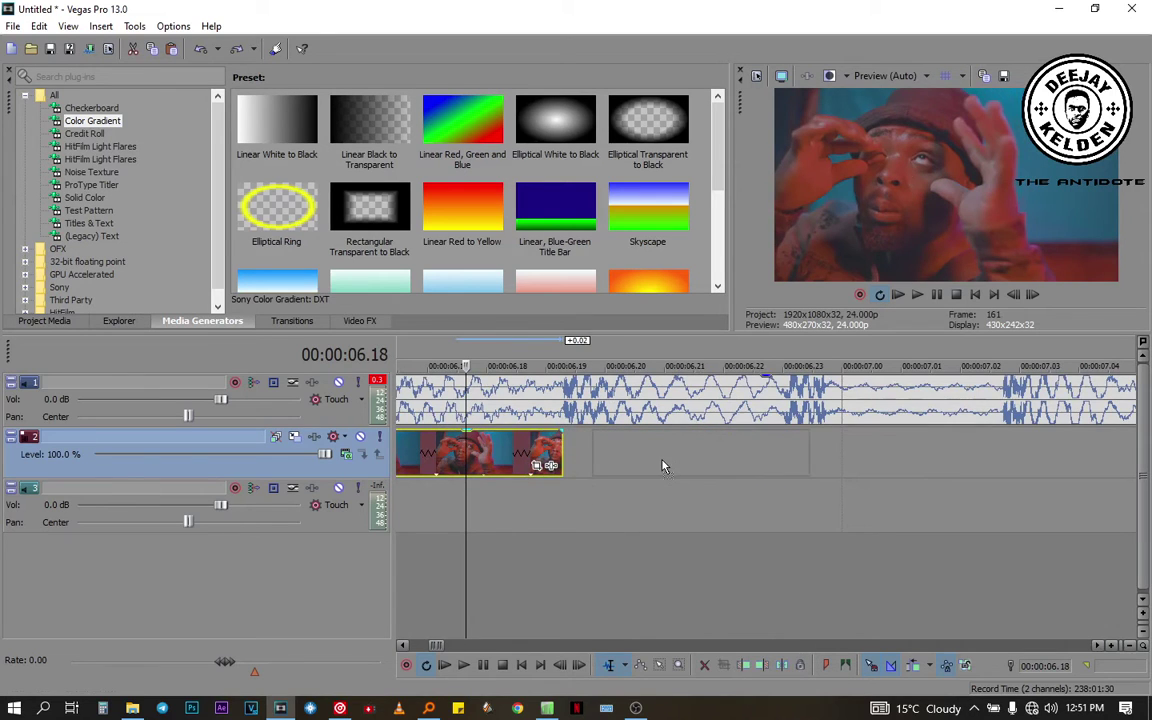
pyautogui.moveTo(664, 466); pyautogui.dragTo(633, 468)
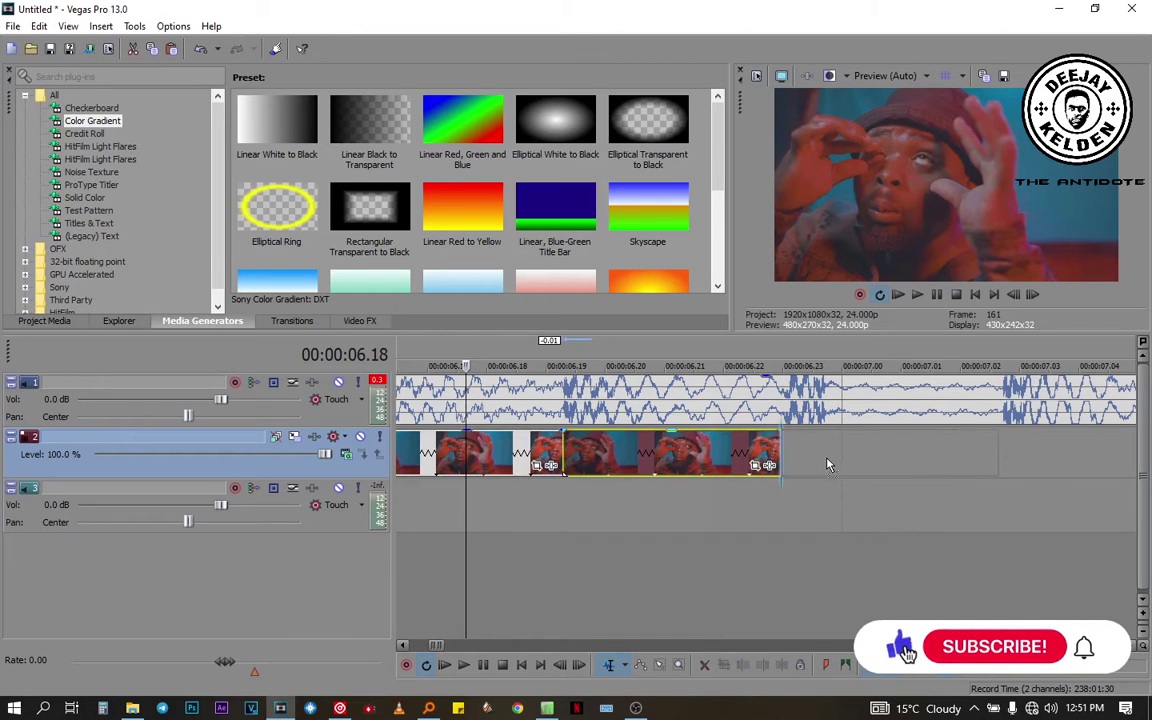
pyautogui.hotkey('ctrl', 'v')
# Play the copied pieces from 00:00:06.19 and reverse the one starting at about 00:00:06.23
pyautogui.click(555, 552)
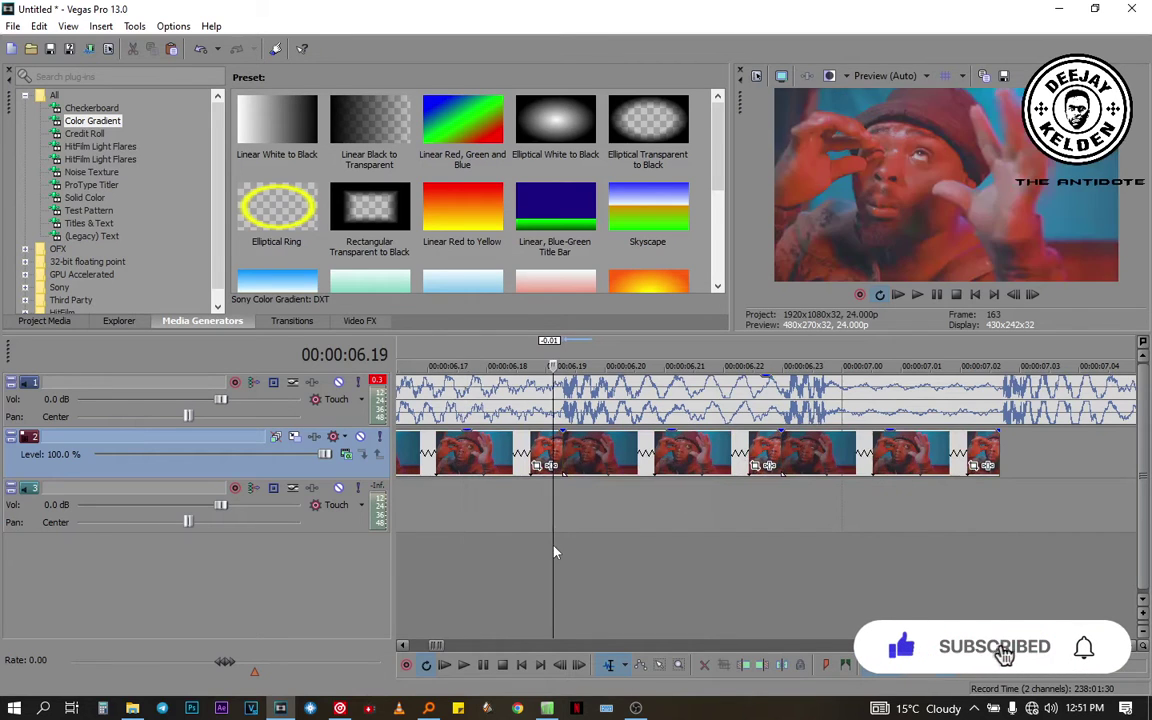
pyautogui.press('space')
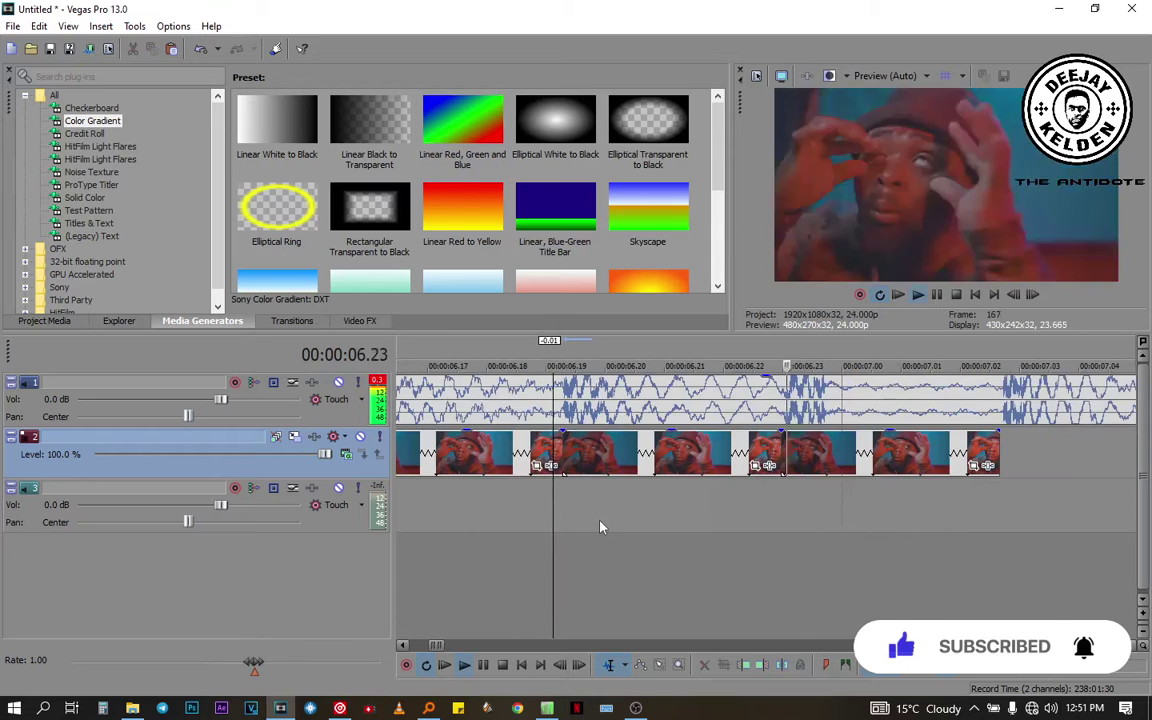
pyautogui.press('space')
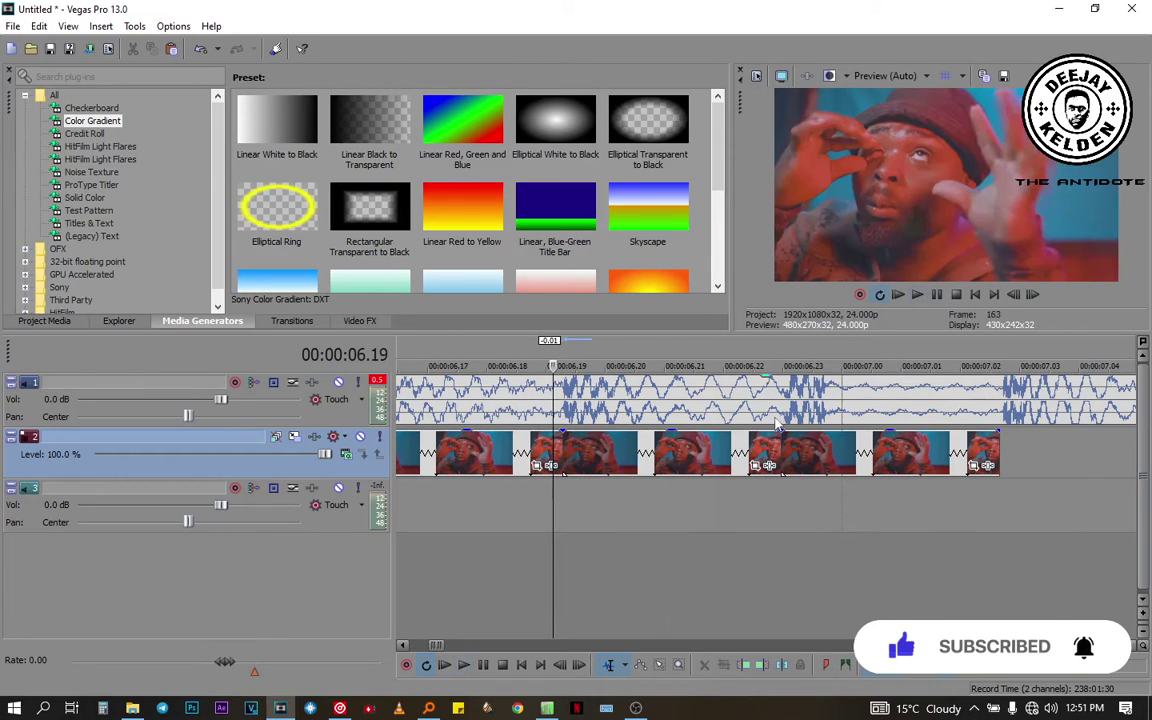
pyautogui.click(826, 455)
pyautogui.rightClick(826, 455)
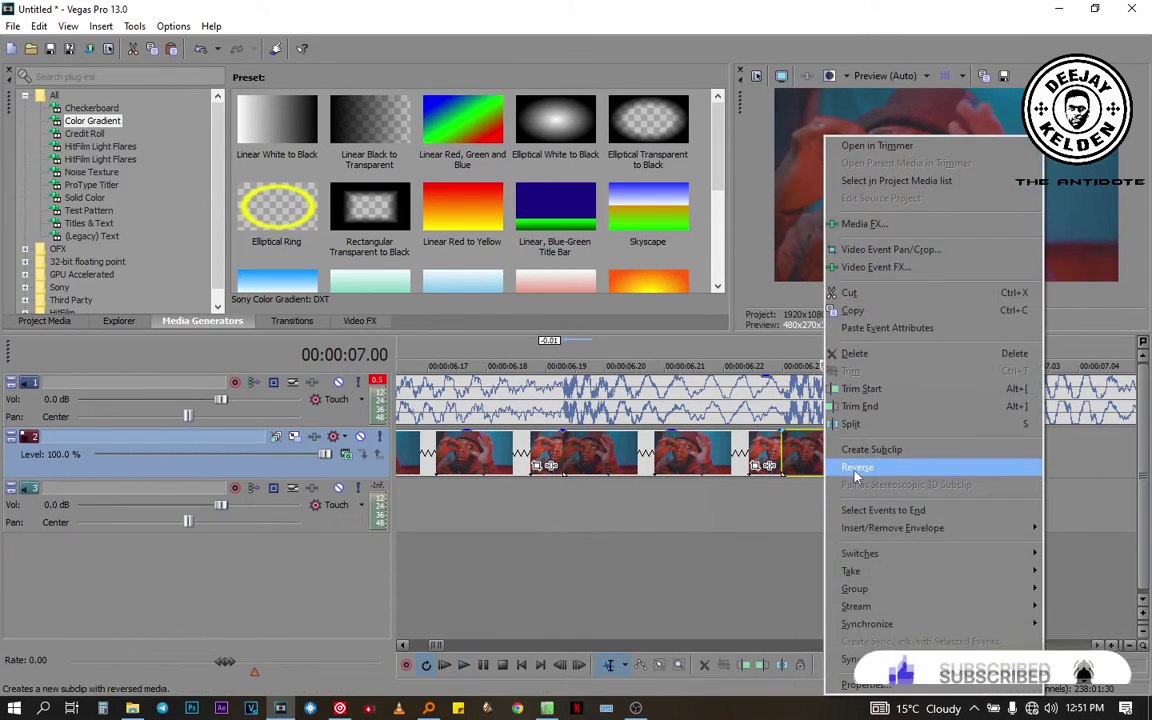
pyautogui.click(856, 467)
# Paste copies of the unreversed longer piece at 00:00:07.03 and 00:00:07.06, and reverse the second of them
pyautogui.click(1099, 645)
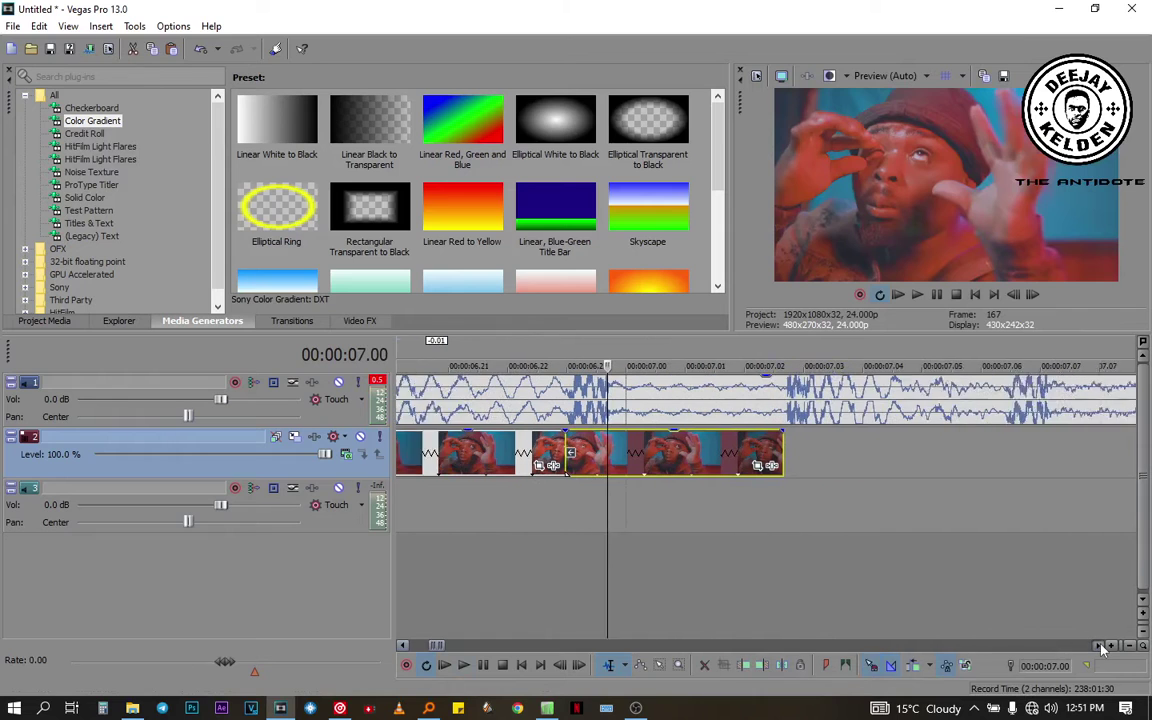
pyautogui.click(1102, 648)
pyautogui.click(430, 452)
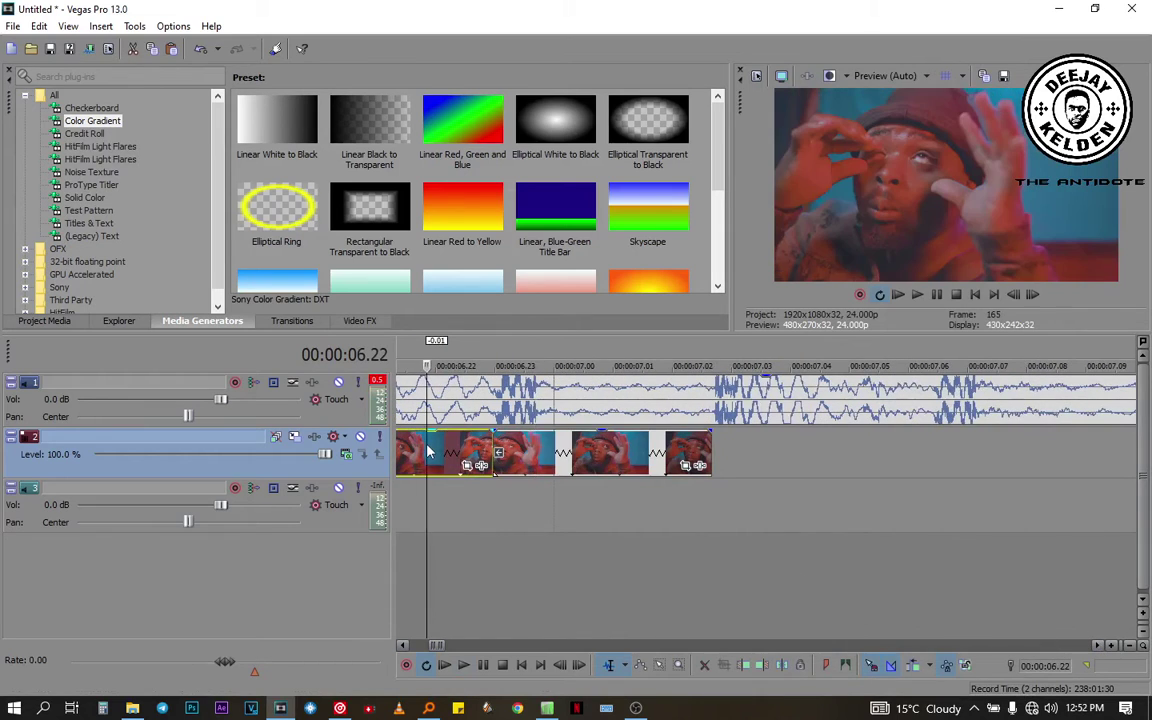
pyautogui.rightClick(430, 452)
pyautogui.click(500, 310)
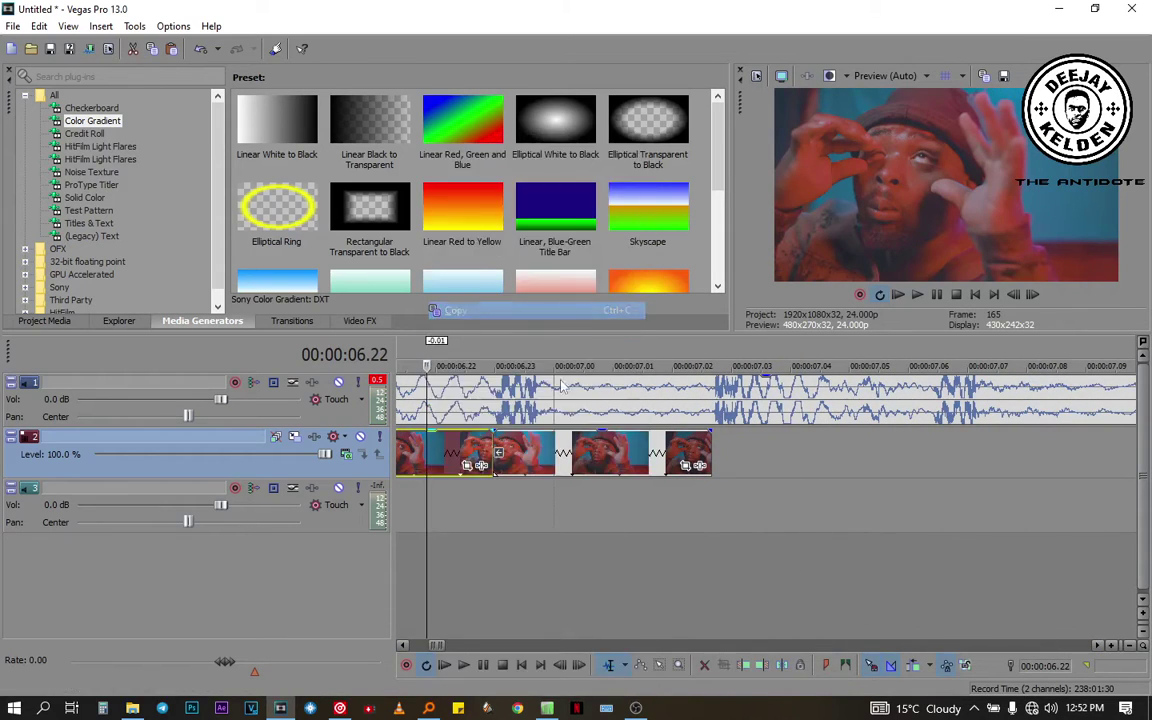
pyautogui.click(710, 456)
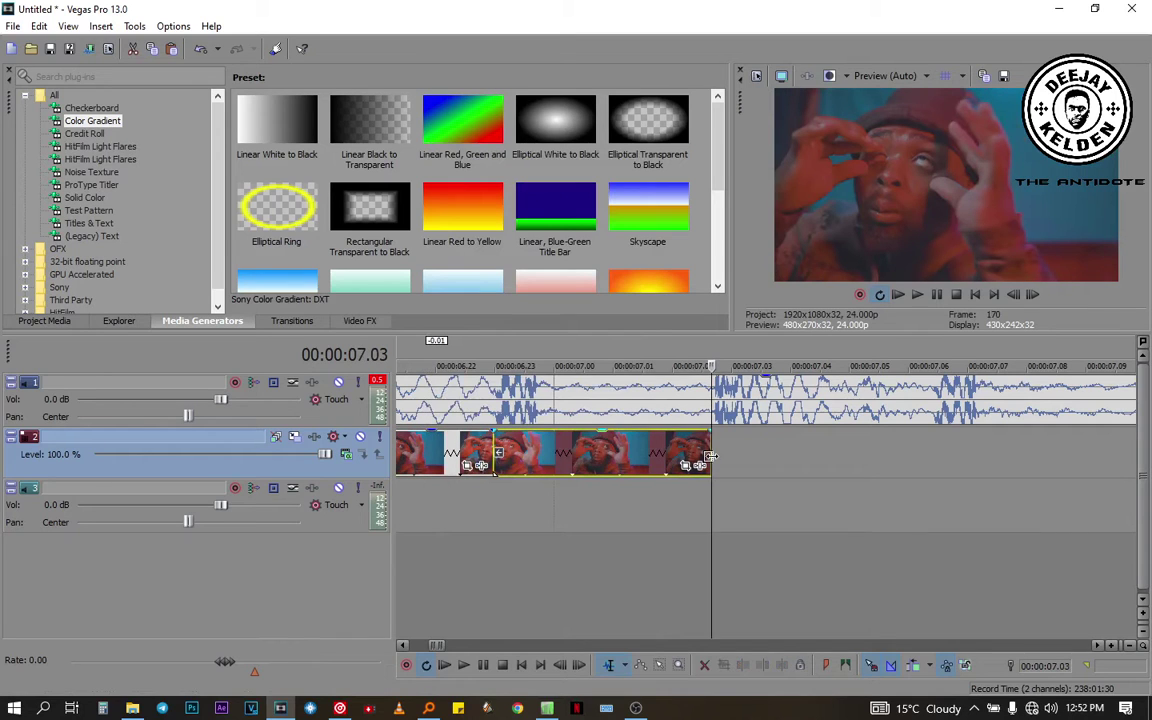
pyautogui.hotkey('ctrl', 'v')
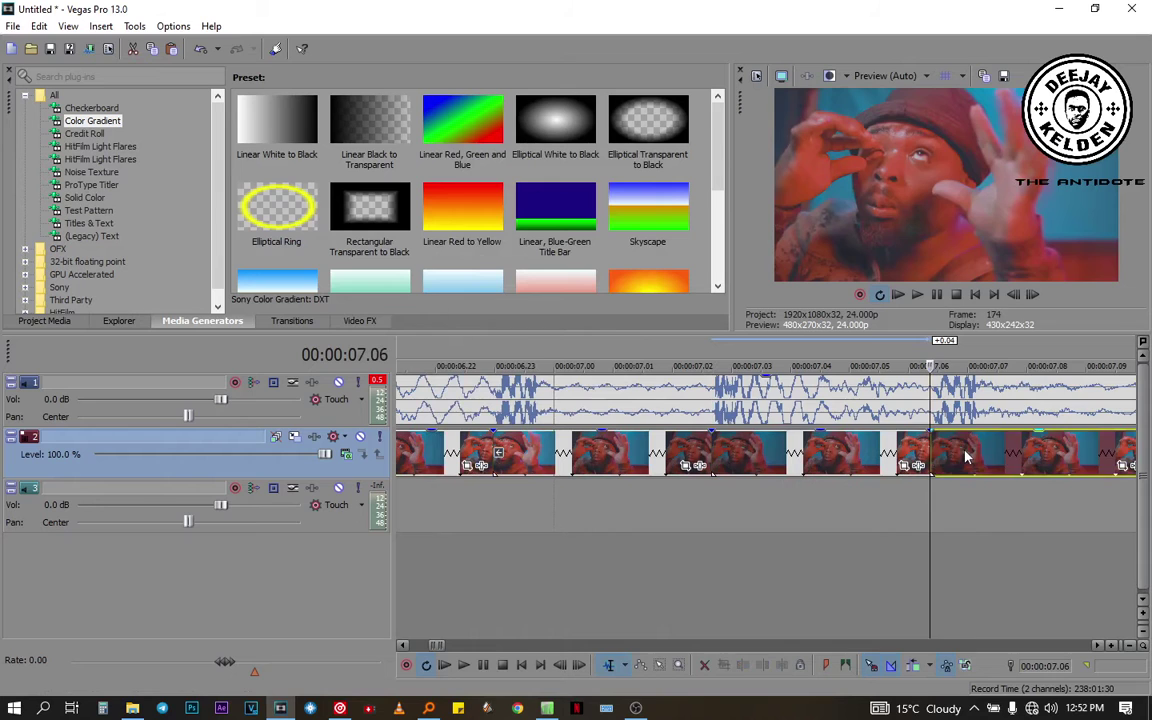
pyautogui.rightClick(922, 458)
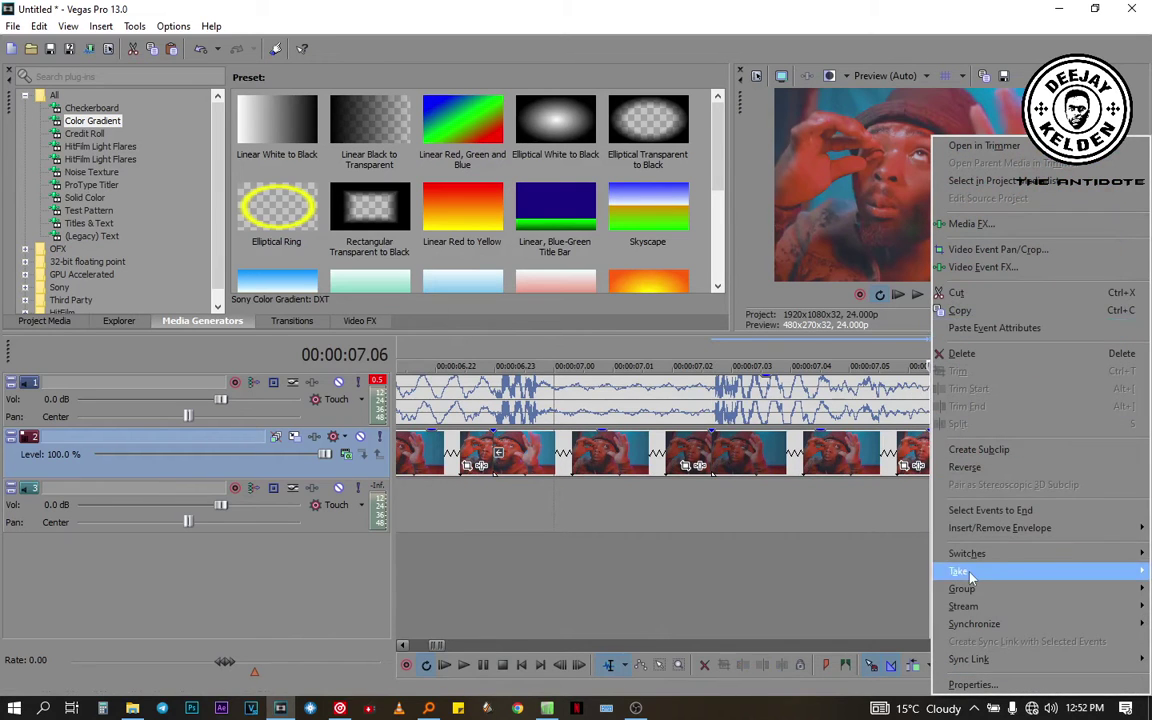
pyautogui.click(965, 467)
# Extend the last reversed piece to close the small gap before the second song's main clip at 00:00:07.10
pyautogui.scroll(-2, 1049, 586)
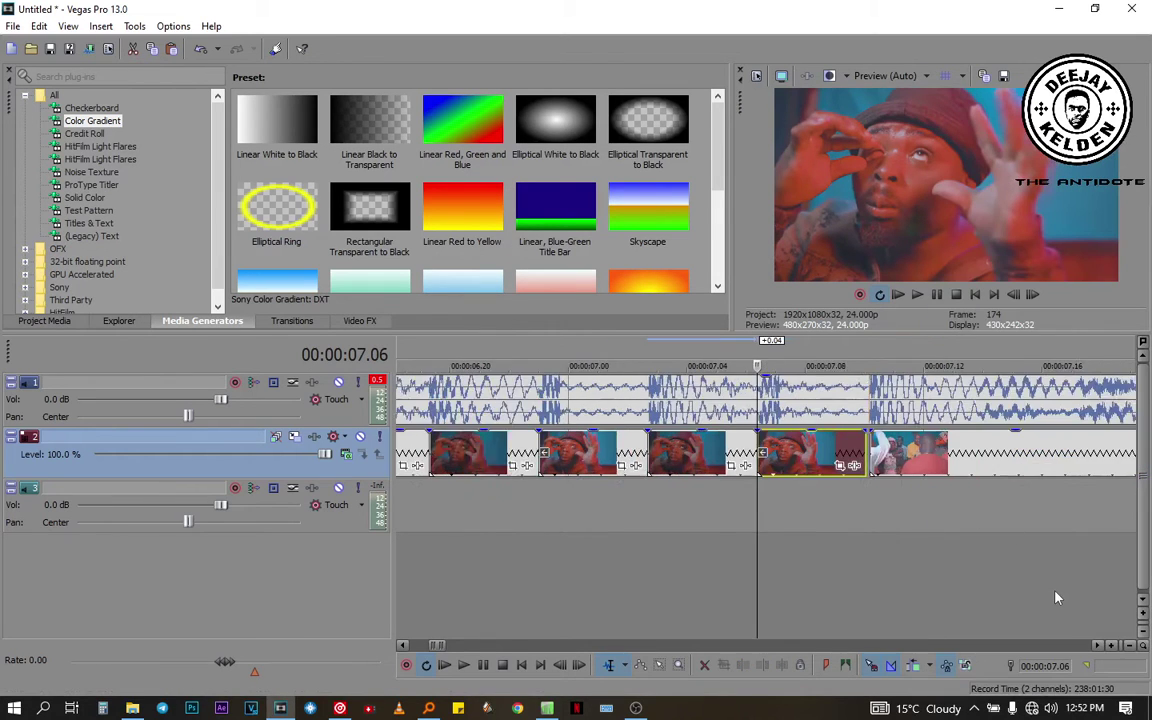
pyautogui.click(830, 514)
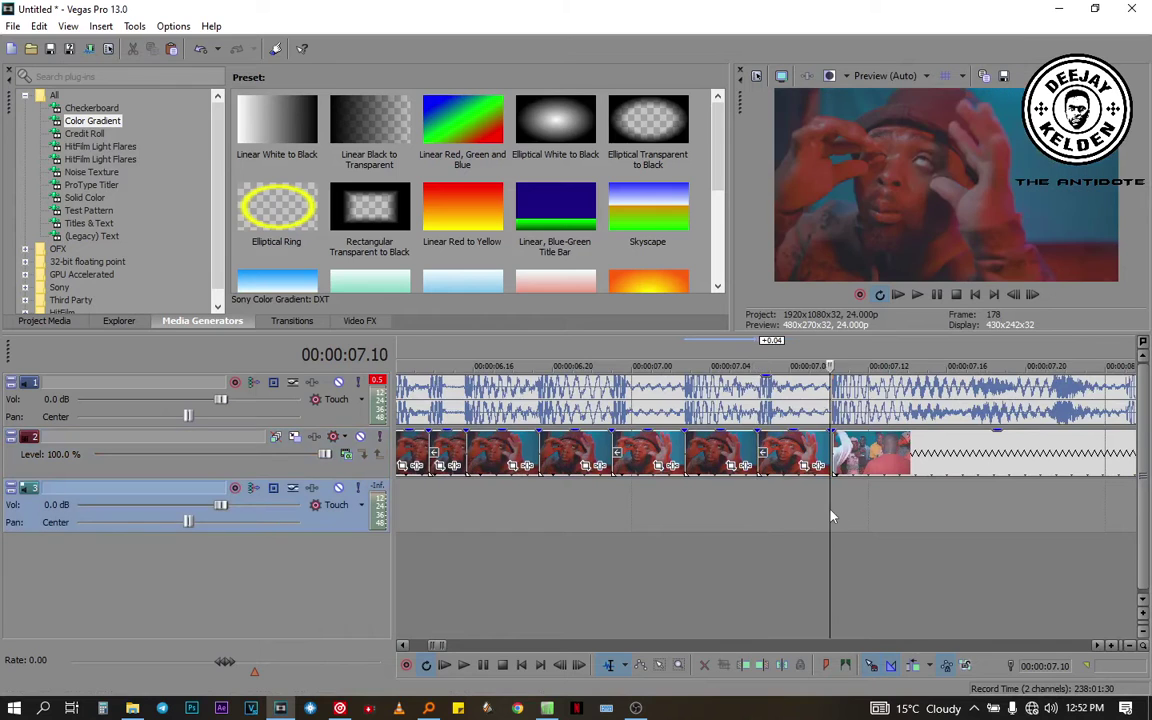
pyautogui.scroll(5, 830, 516)
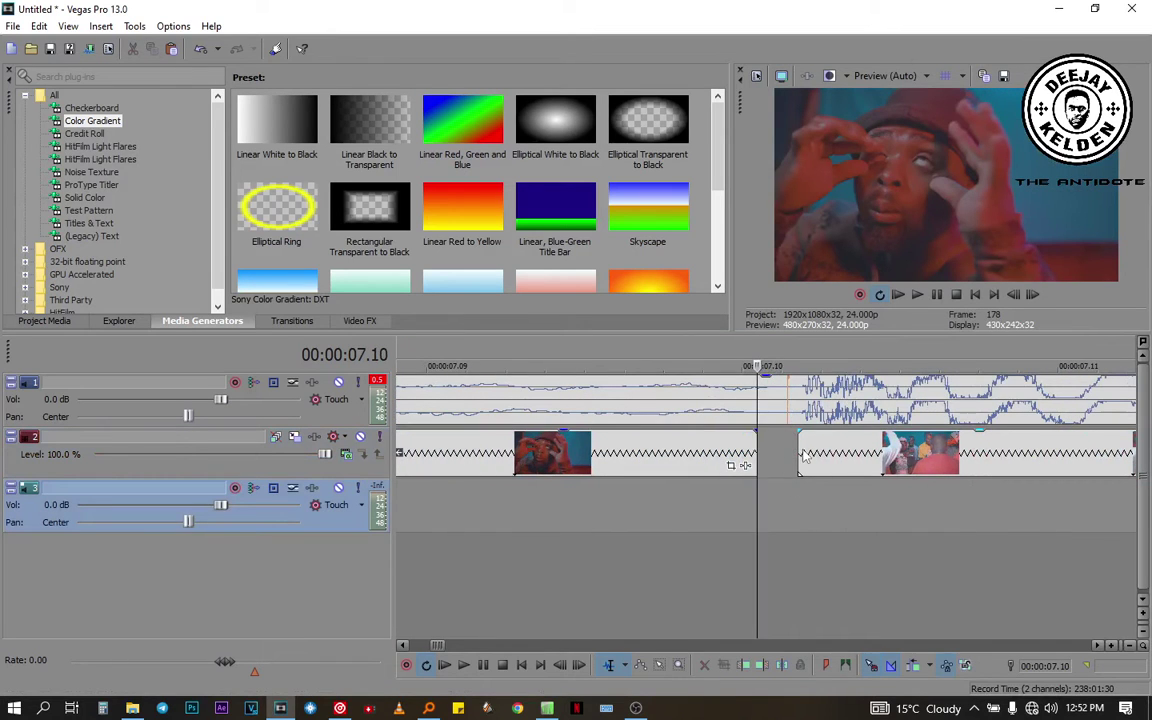
pyautogui.moveTo(797, 456)
pyautogui.mouseDown()
pyautogui.moveTo(765, 456)
pyautogui.moveTo(790, 464)
pyautogui.mouseUp()
pyautogui.scroll(-10, 705, 448)
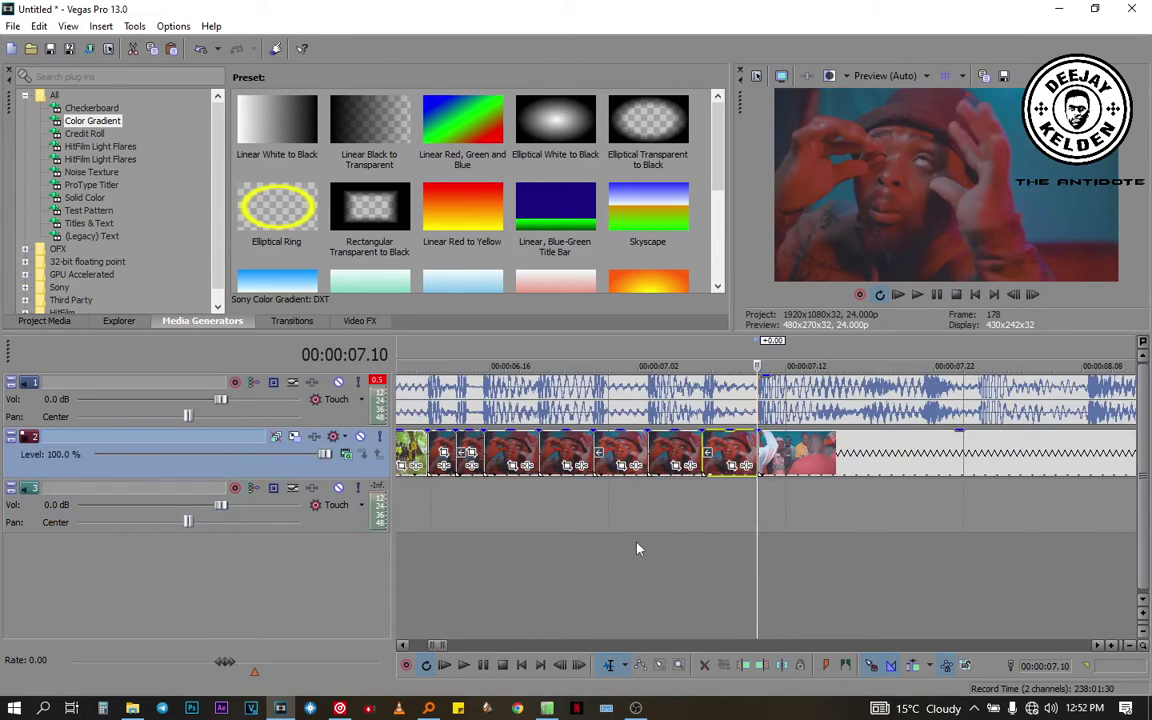
# Play the repeated and reversed transition pieces from 00:00:05.21 to check them against the beats
pyautogui.scroll(-2, 631, 551)
pyautogui.click(481, 537)
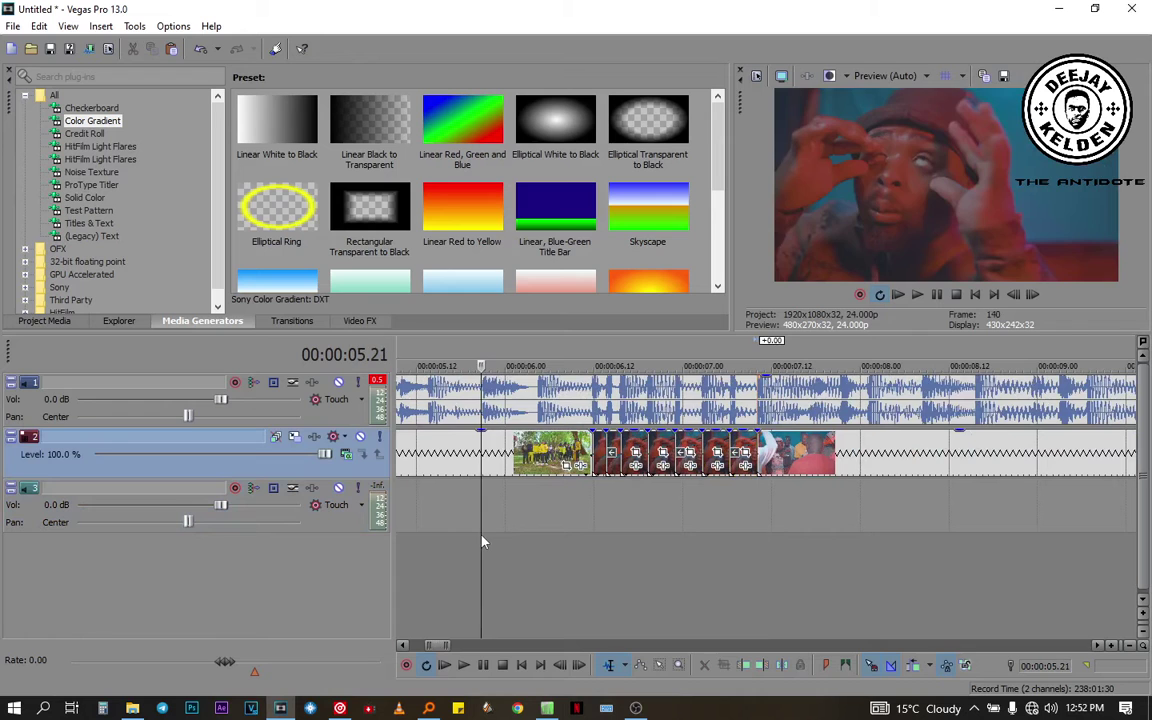
pyautogui.press('space')
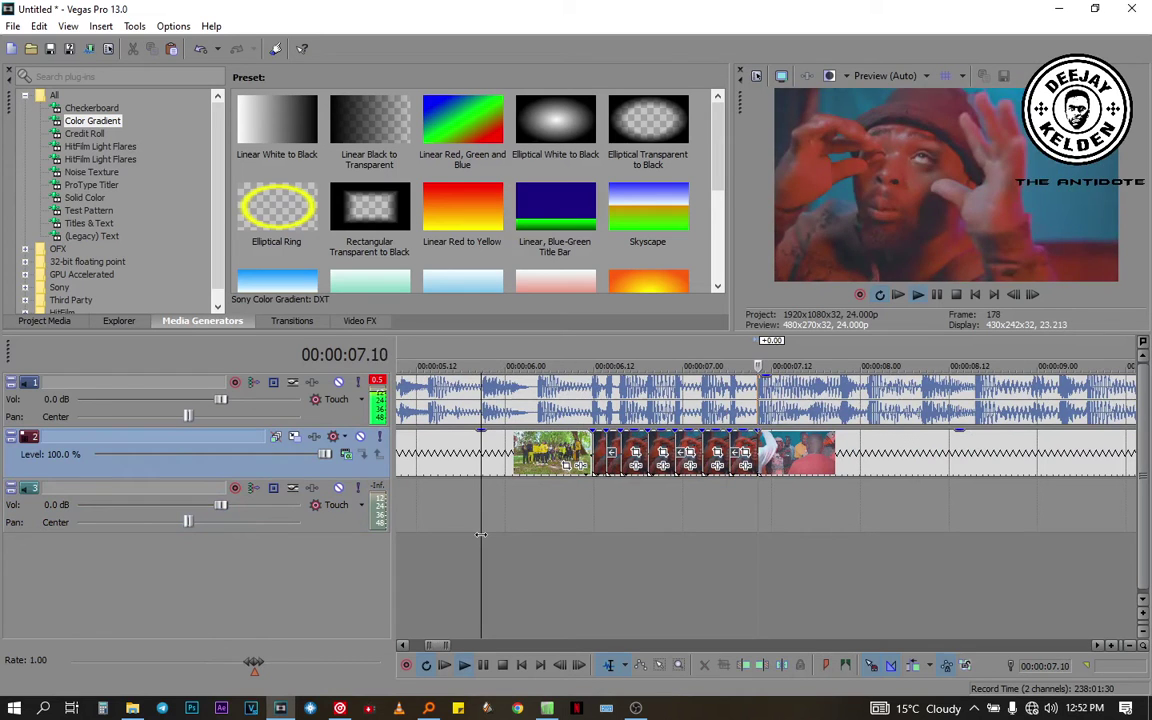
pyautogui.press('space')
pyautogui.press('space')
pyautogui.press('space')
pyautogui.press('space')
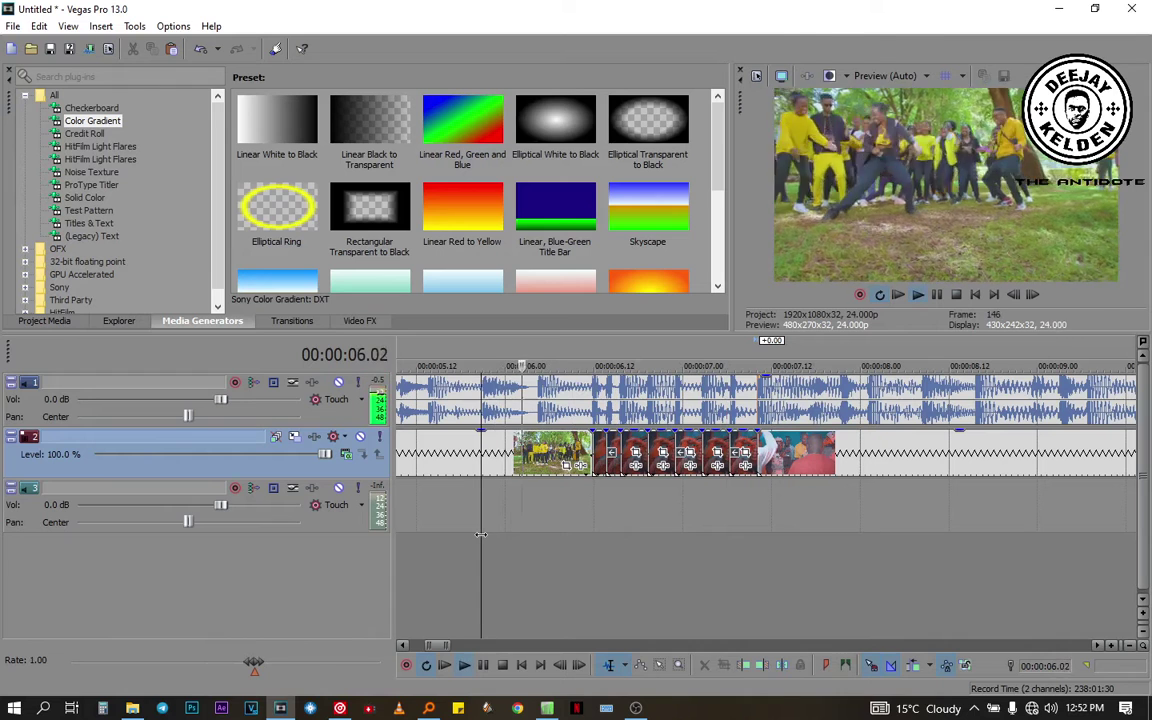
pyautogui.press('space')
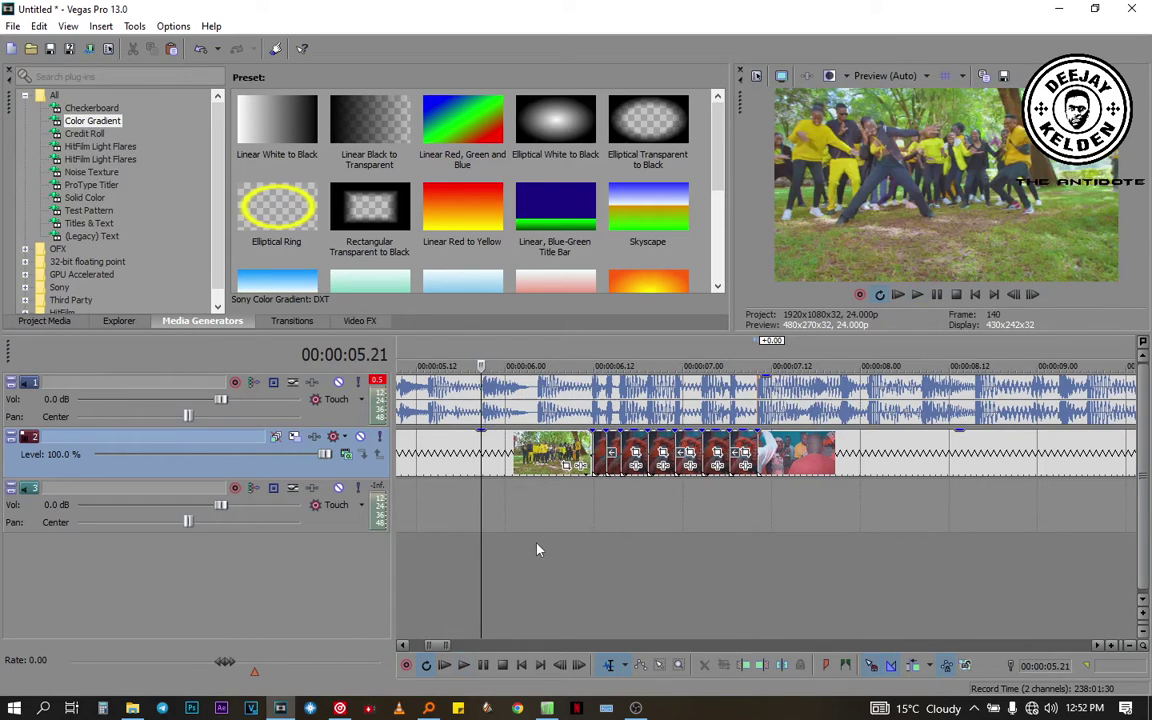
# Play the whole mix from the start of the project through the second song's entry
pyautogui.scroll(-5, 537, 549)
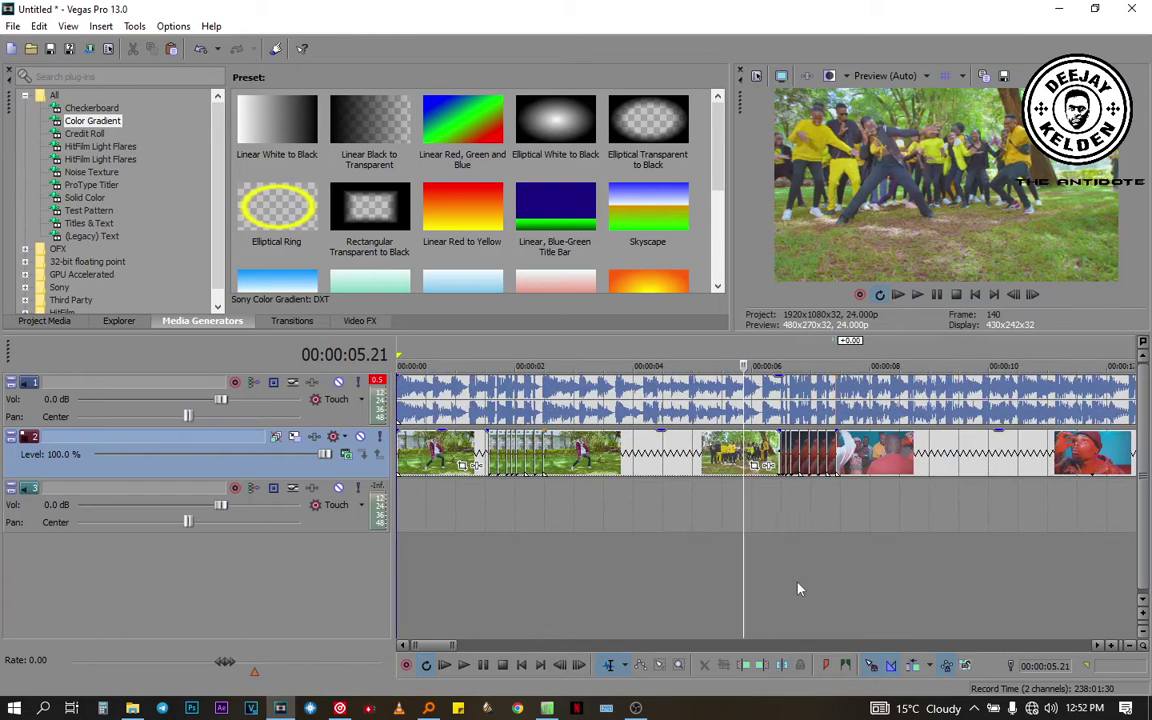
pyautogui.scroll(-5, 658, 594)
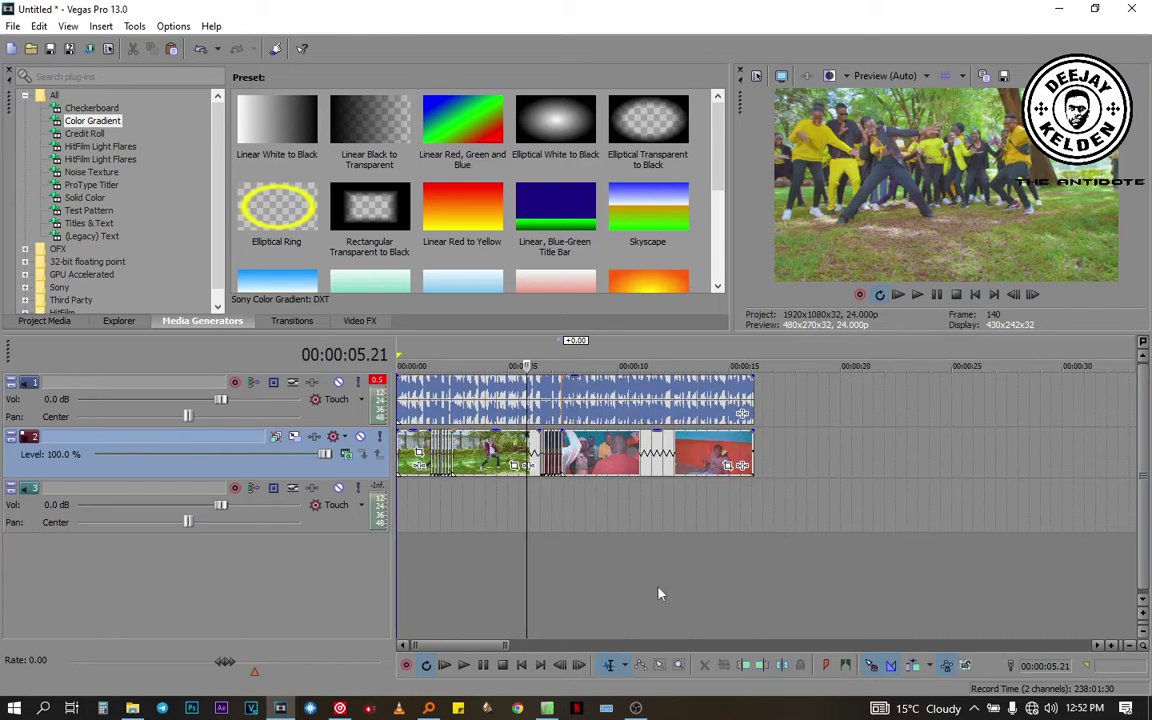
pyautogui.click(521, 665)
pyautogui.press('space')
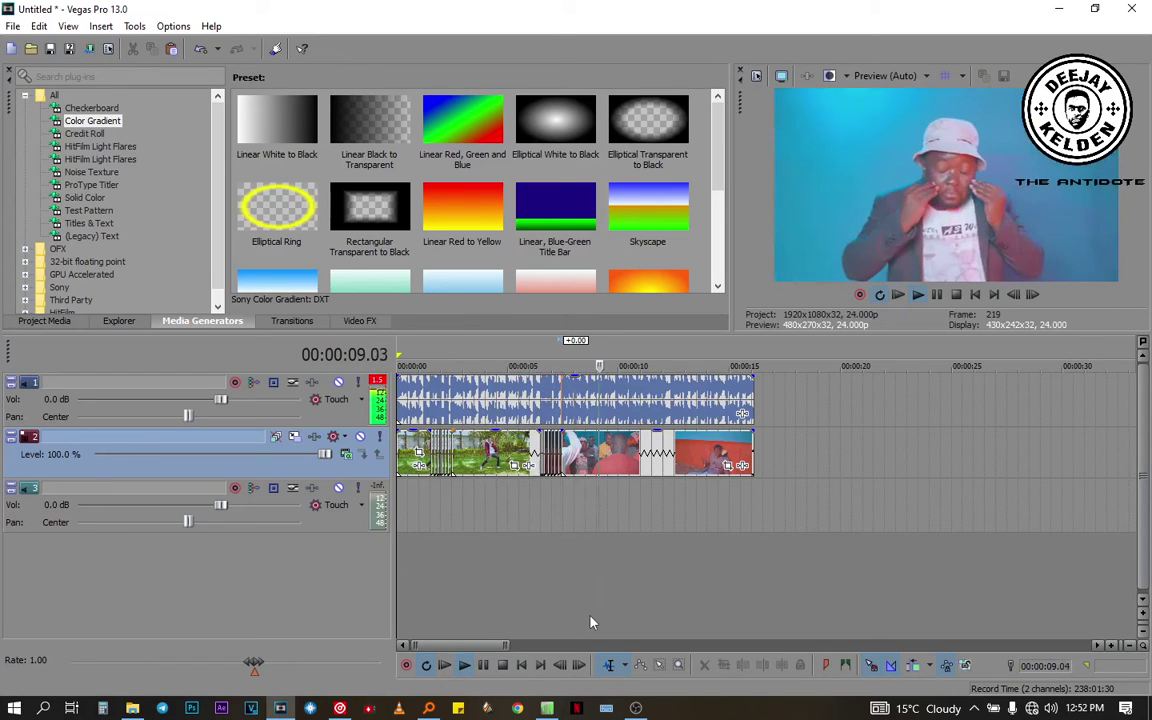
pyautogui.press('space')
# Play the first group of short repeated pieces from 00:00:01.13 to check their timing
pyautogui.click(432, 504)
pyautogui.scroll(2, 431, 498)
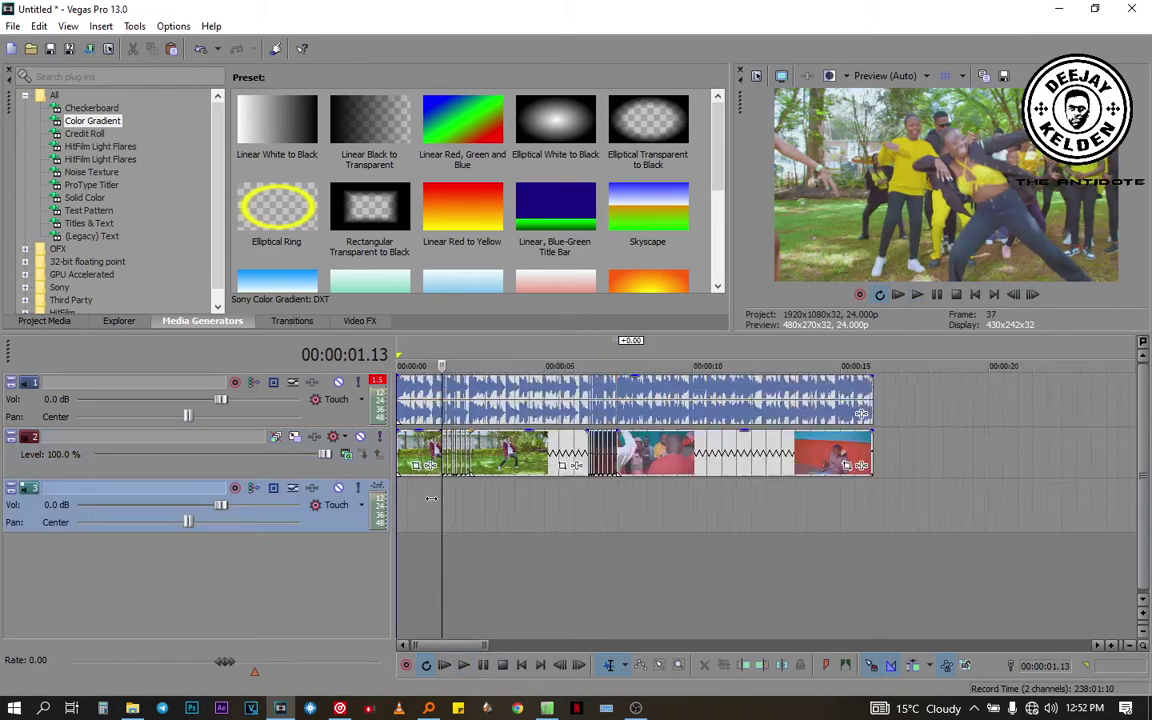
pyautogui.scroll(3, 431, 498)
pyautogui.press('space')
pyautogui.press('space')
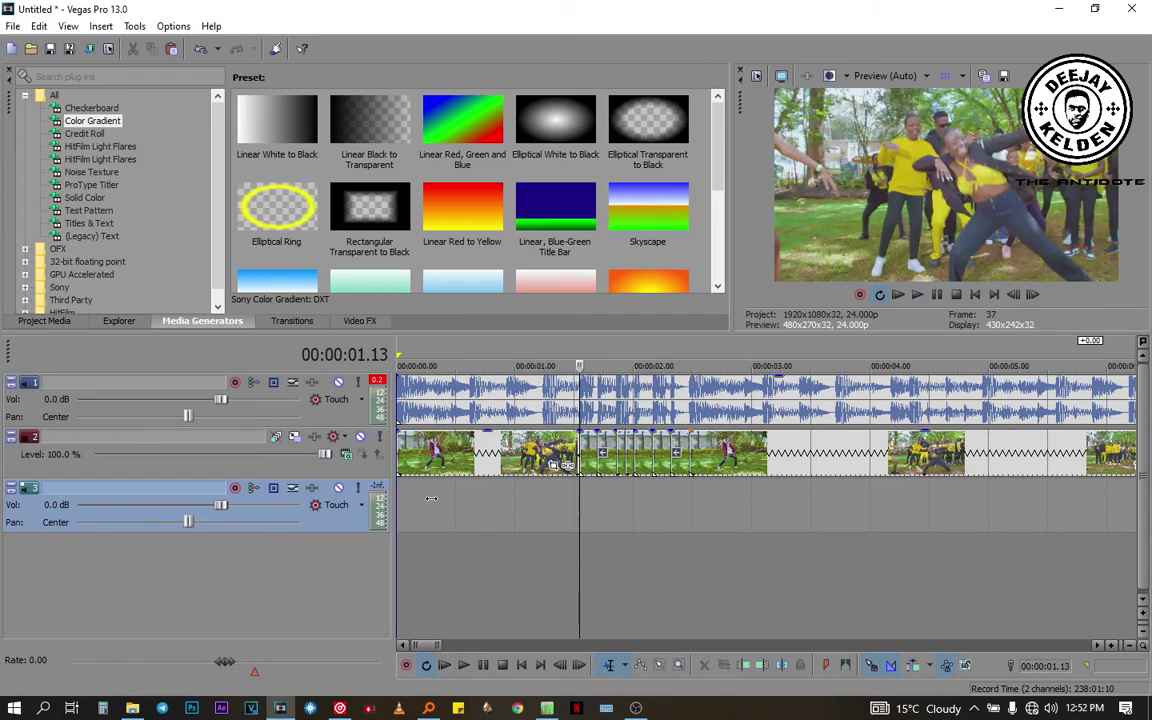
pyautogui.press('space')
pyautogui.press('space')
pyautogui.press('space')
pyautogui.press('space')
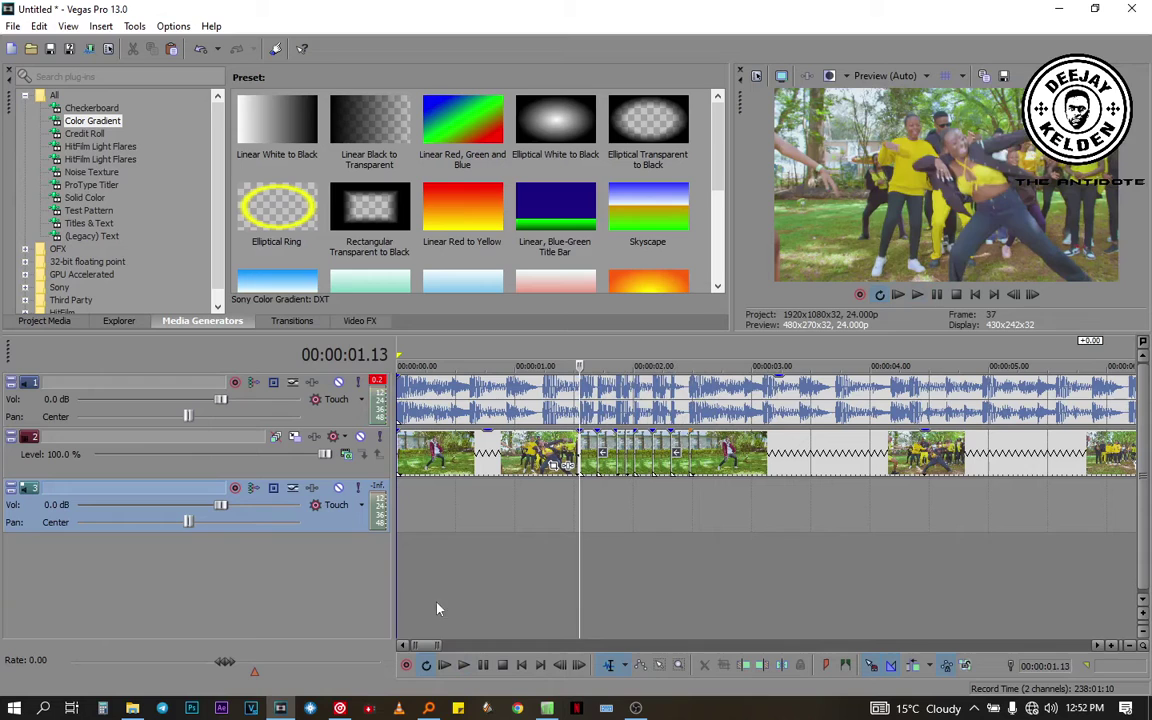
# Check playback of the first song's clip from 00:00:03.00 and around 00:00:04.07
pyautogui.click(519, 668)
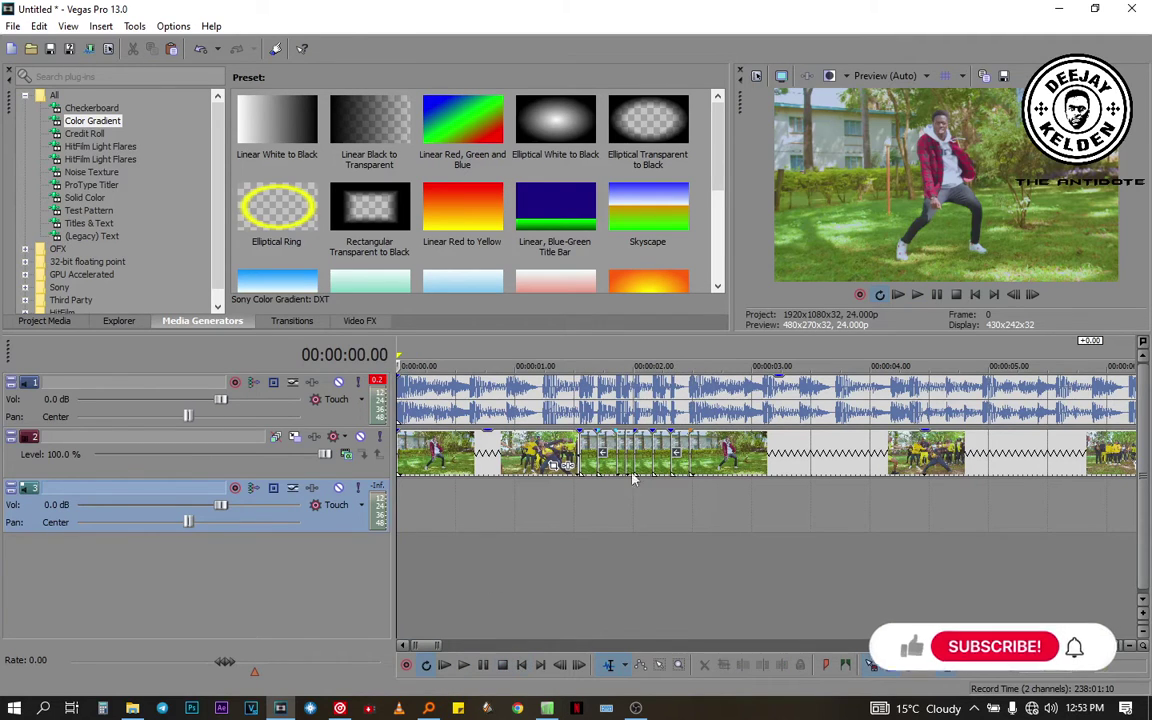
pyautogui.click(752, 468)
pyautogui.press('space')
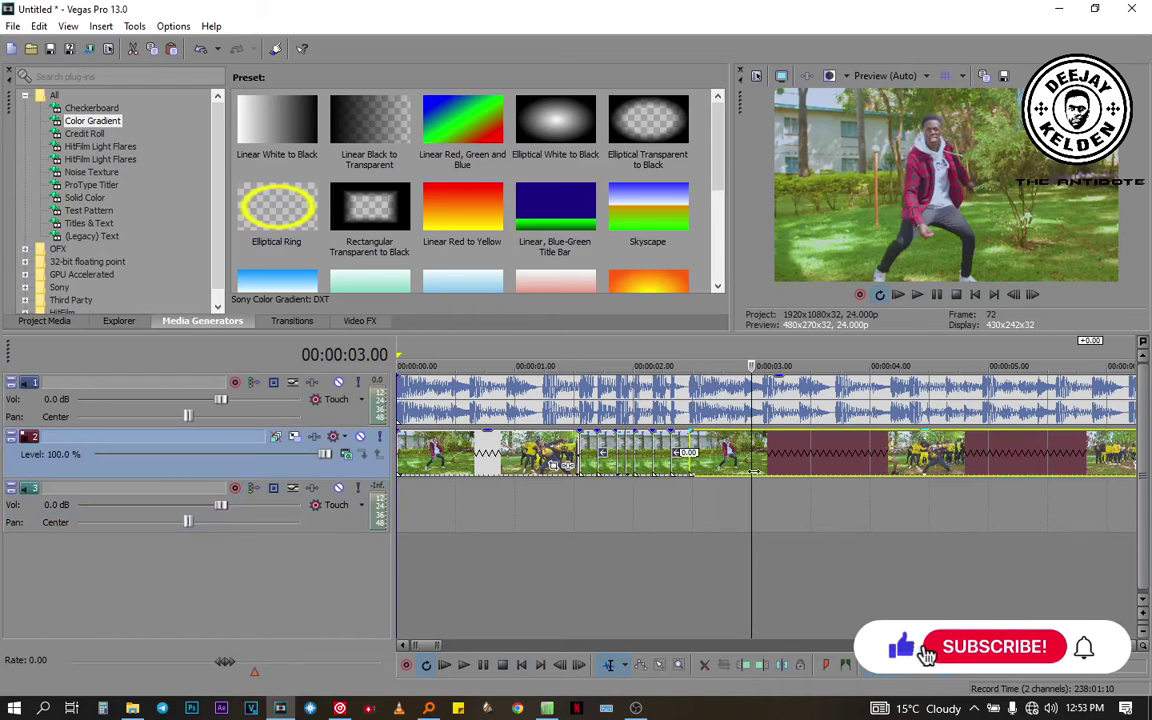
pyautogui.click(904, 490)
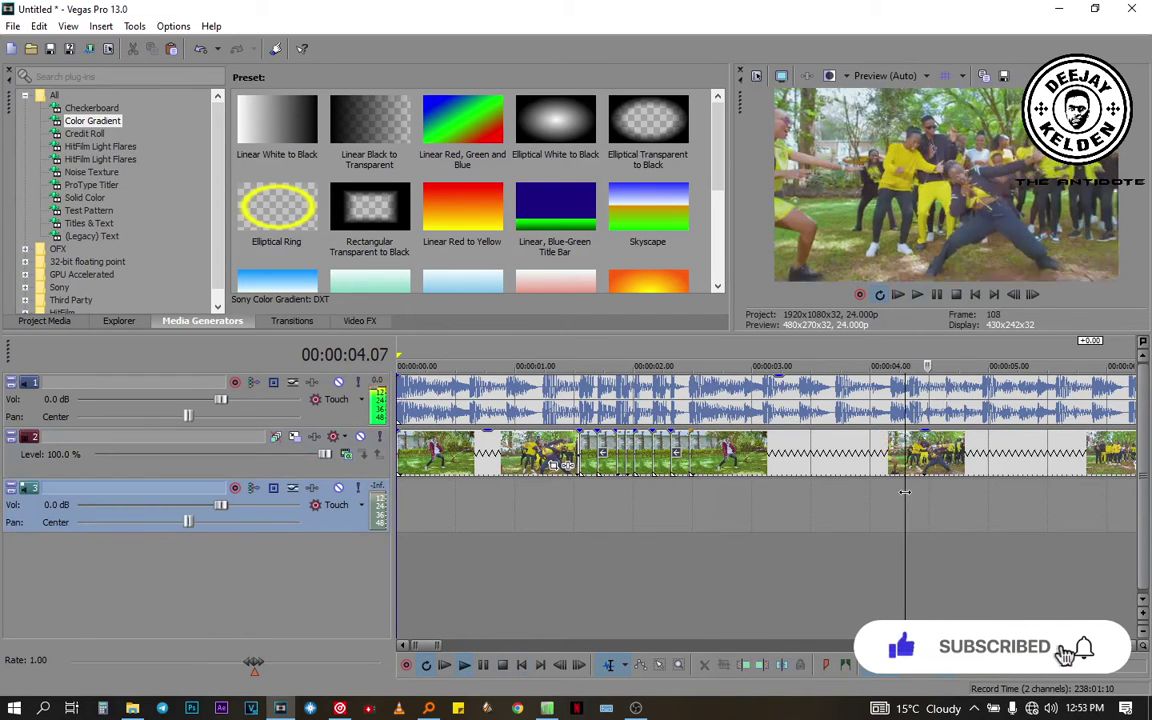
pyautogui.moveTo(904, 491)
pyautogui.mouseDown()
pyautogui.moveTo(924, 491)
pyautogui.moveTo(904, 491)
pyautogui.mouseUp()
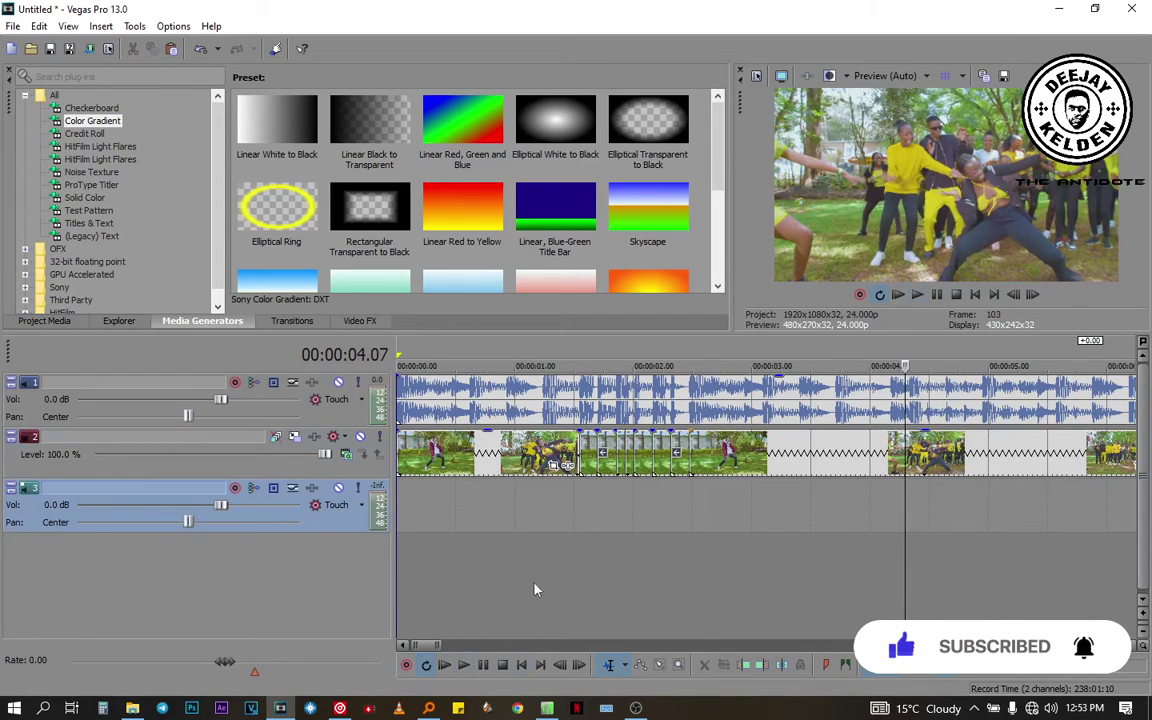
# Replay the mix from 00:00:00.00 past both transitions with the whole project in view
pyautogui.click(521, 665)
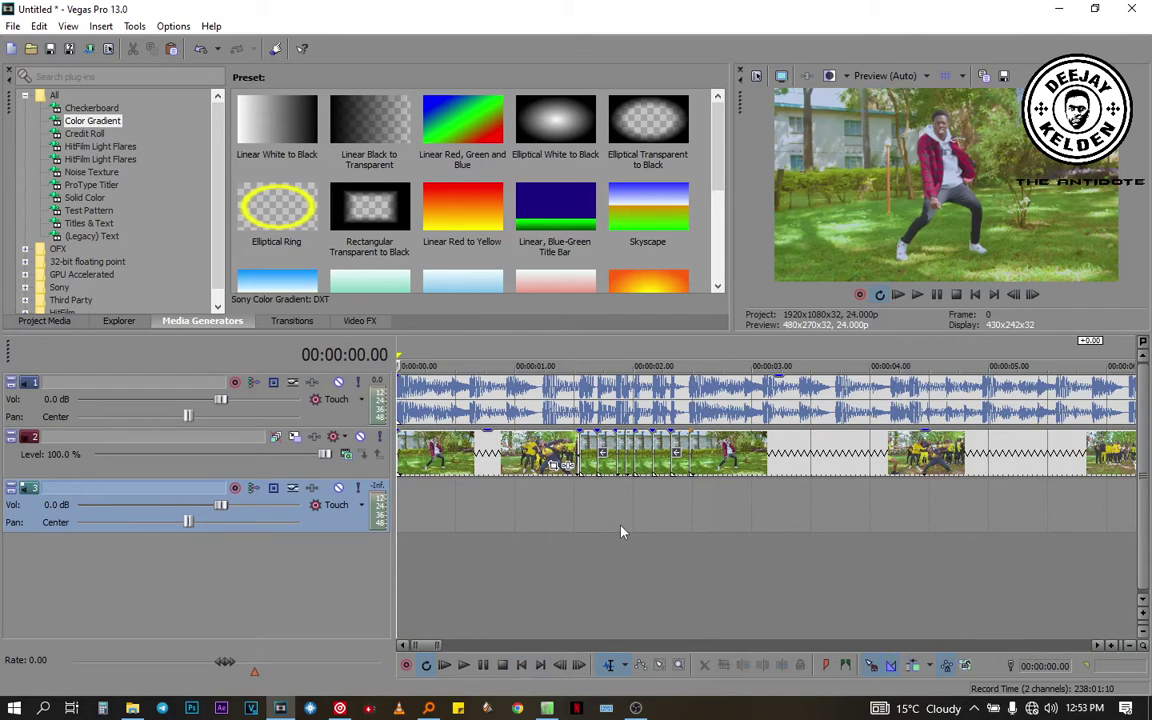
pyautogui.press('space')
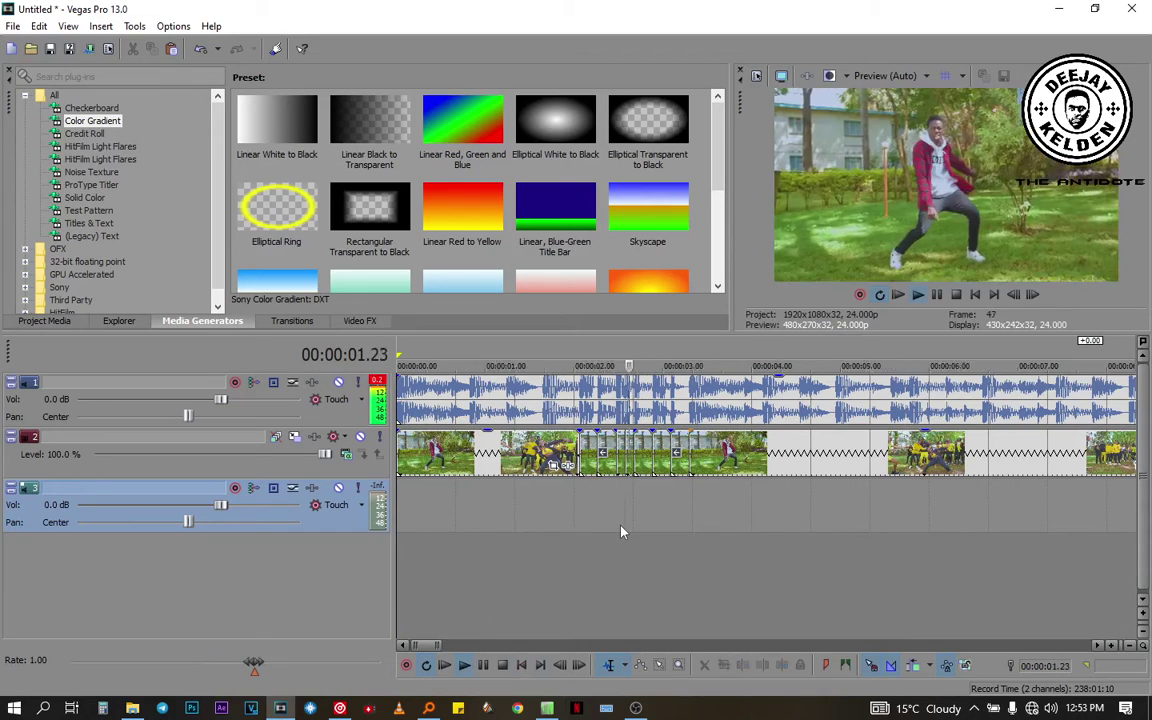
pyautogui.scroll(-3, 618, 532)
pyautogui.scroll(-2, 618, 532)
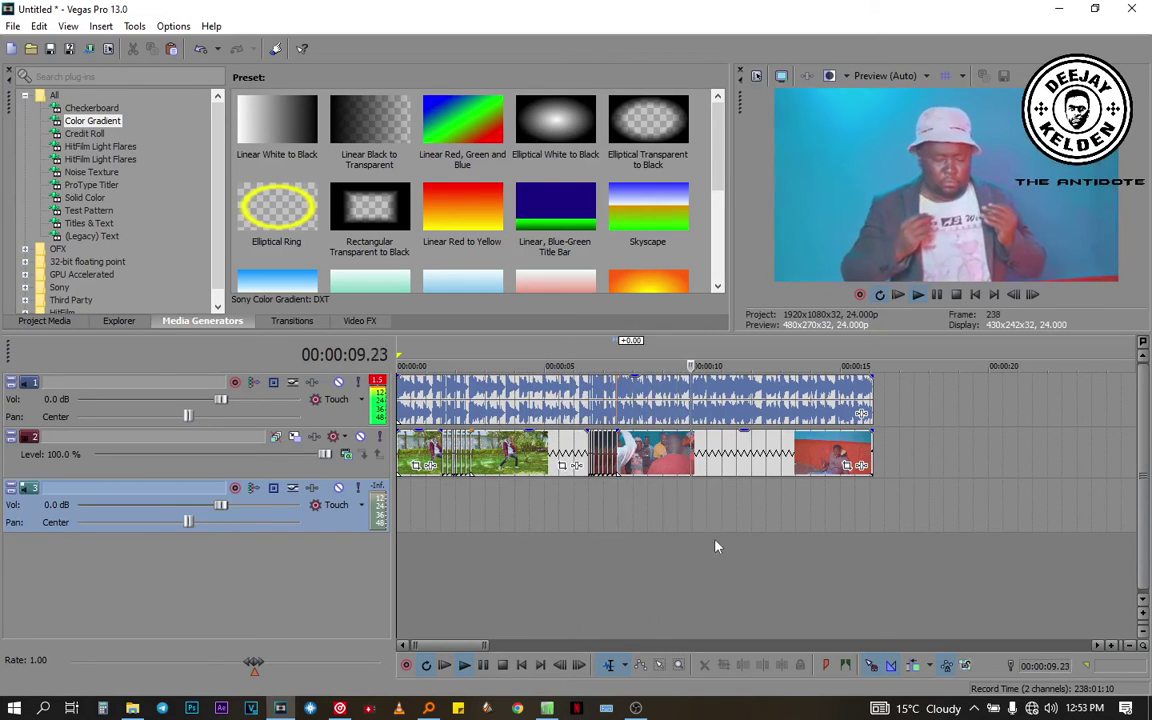
# Add a fade-out to the last video clip from about 00:00:14.20 to its end at 00:00:16.03
pyautogui.click(847, 530)
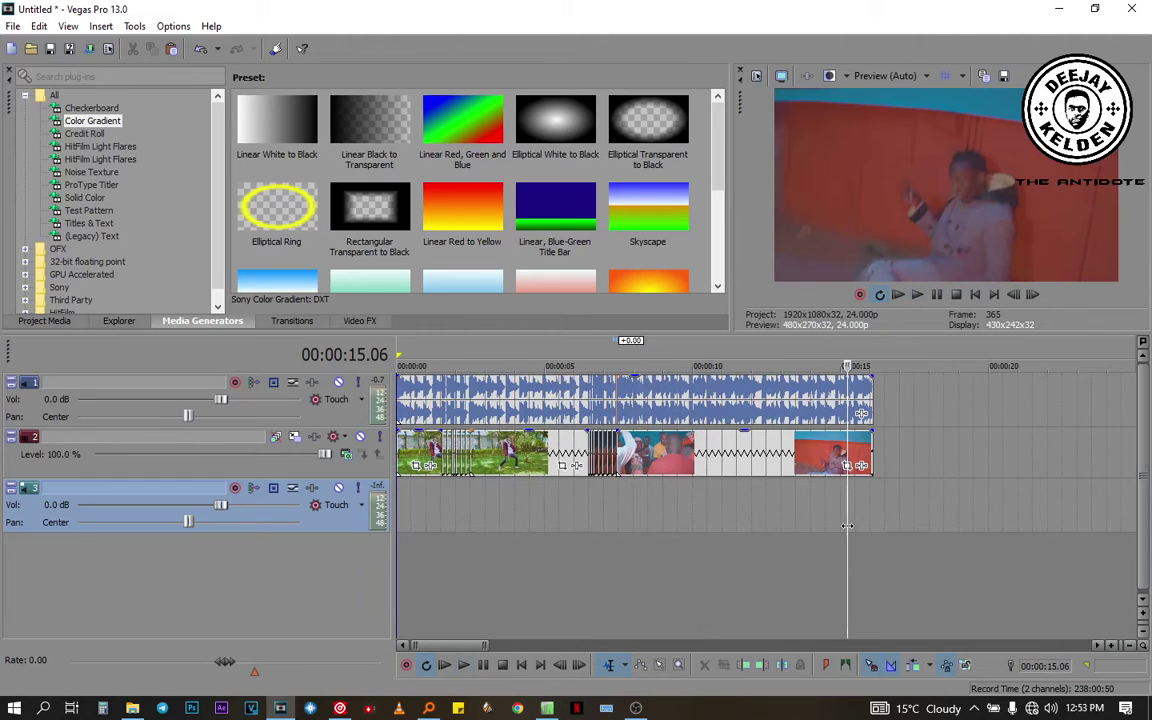
pyautogui.click(872, 490)
pyautogui.scroll(6, 800, 496)
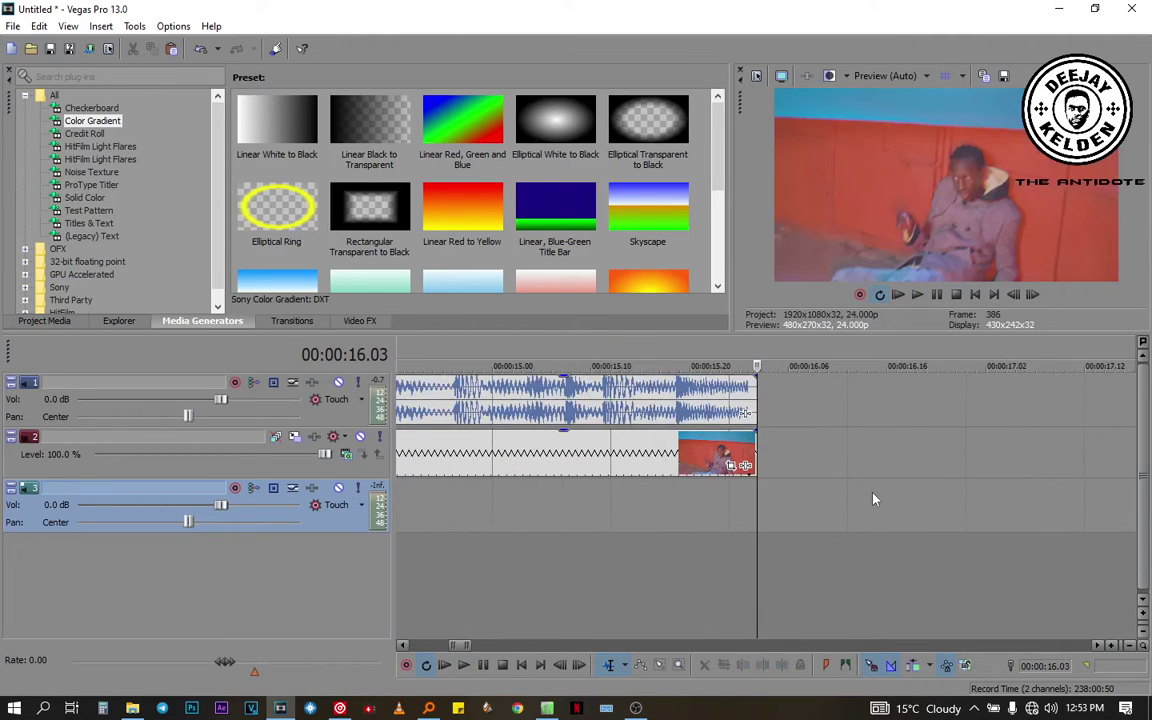
pyautogui.moveTo(754, 432); pyautogui.dragTo(455, 442)
# Play the end of the project from 00:00:14.19 to check the video fade-out
pyautogui.click(444, 510)
pyautogui.press('space')
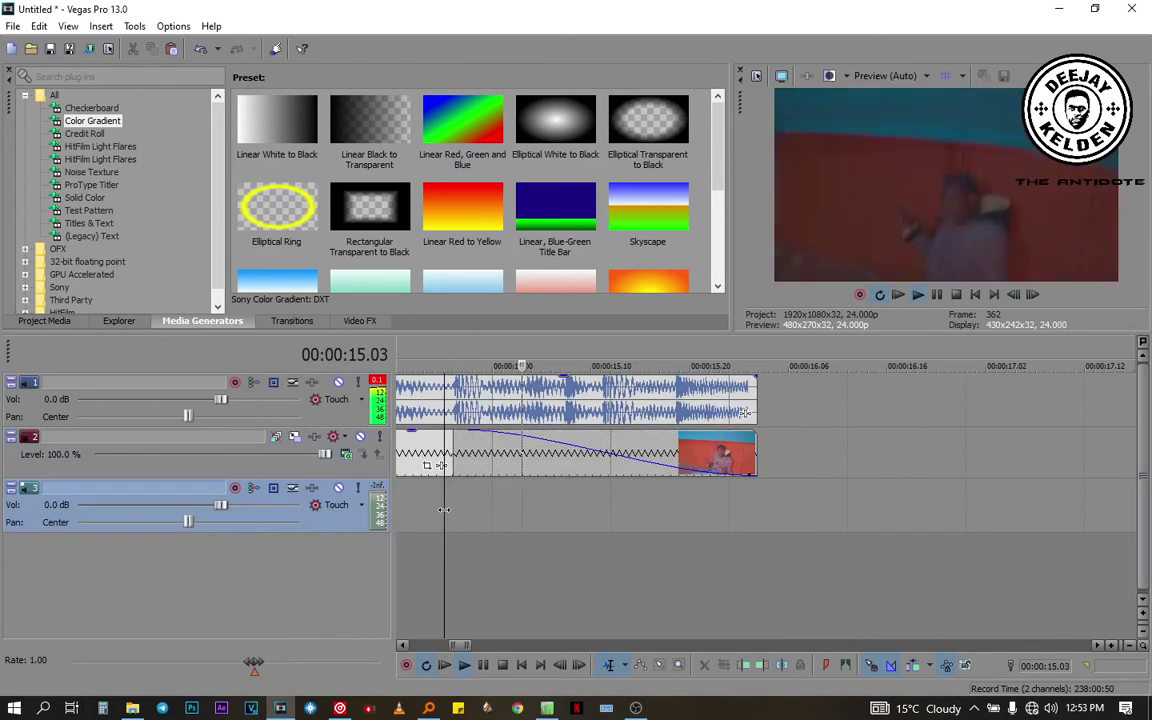
pyautogui.press('space')
pyautogui.scroll(-3, 480, 518)
pyautogui.press('space')
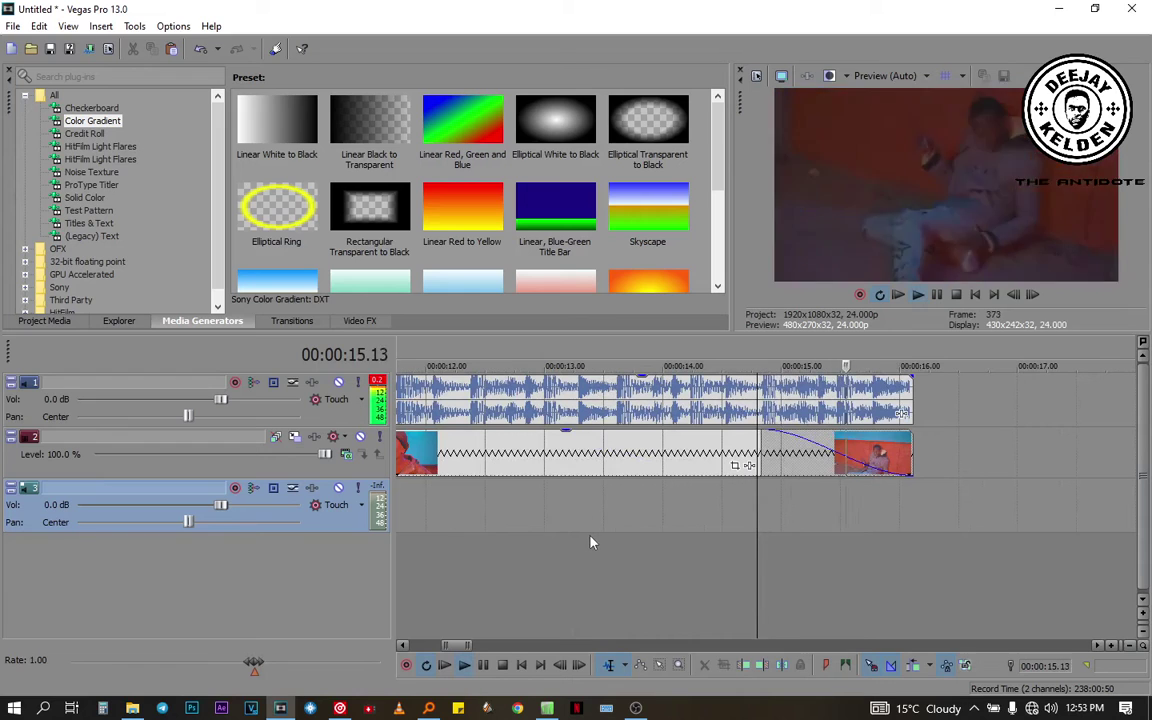
pyautogui.press('space')
pyautogui.scroll(-6, 663, 542)
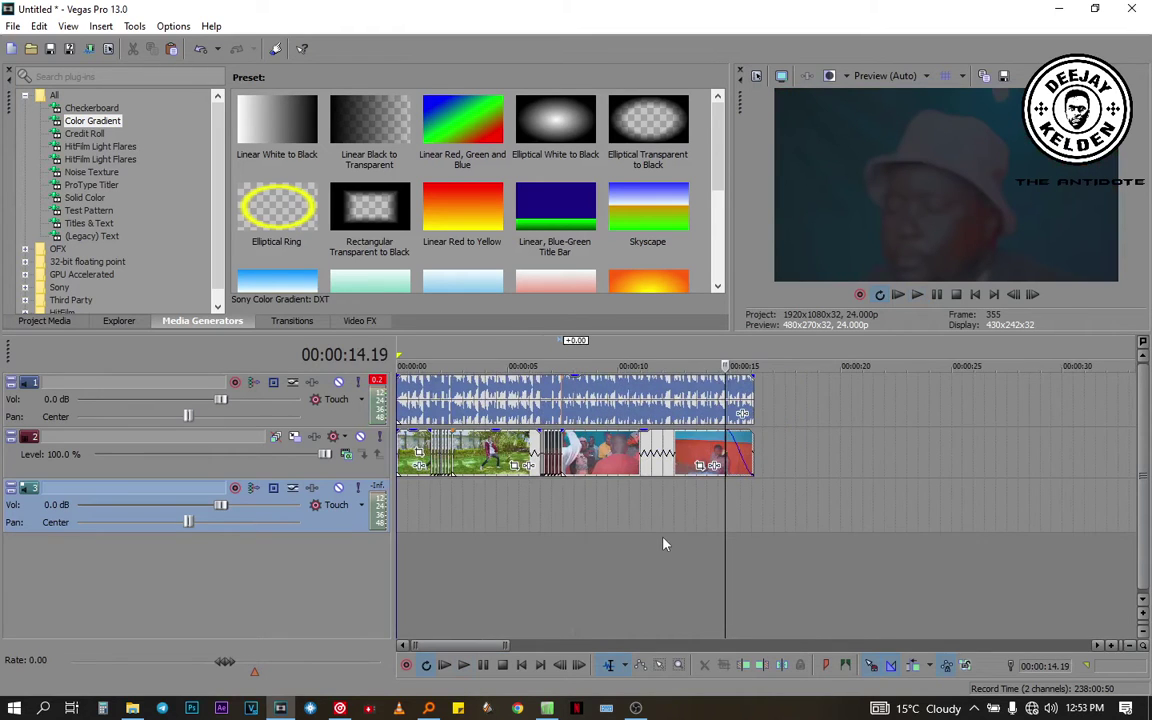
# Insert a new empty video track above the mix audio track
pyautogui.click(441, 588)
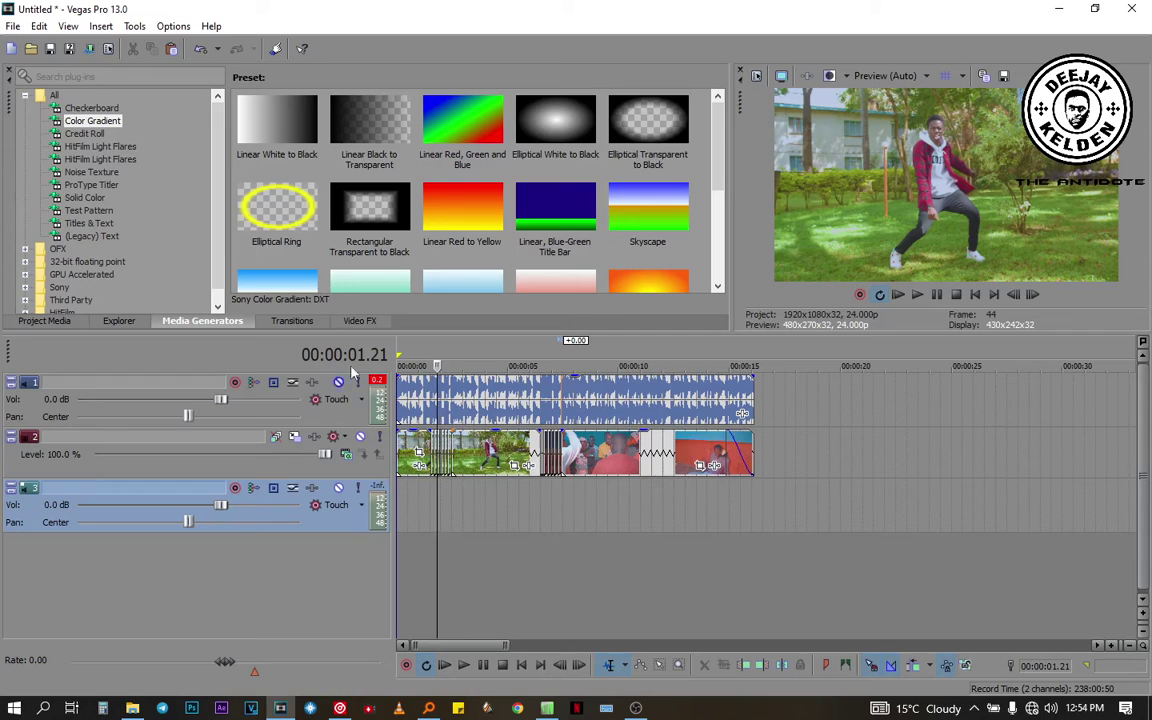
pyautogui.click(441, 527)
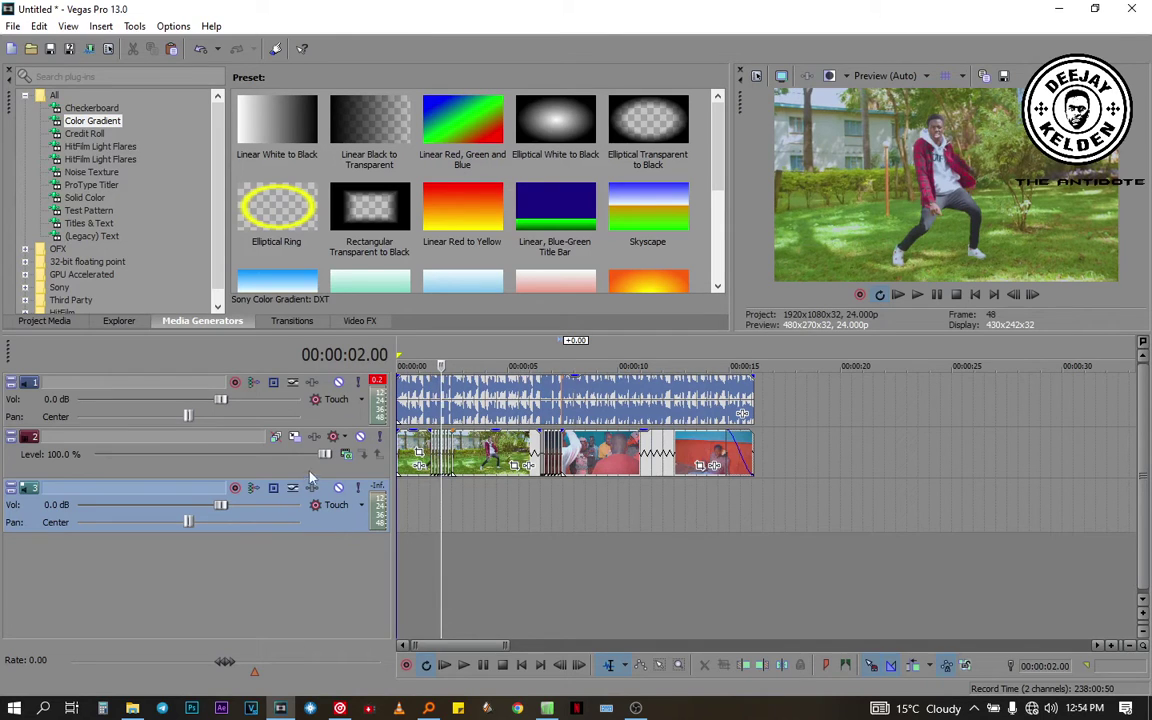
pyautogui.rightClick(280, 578)
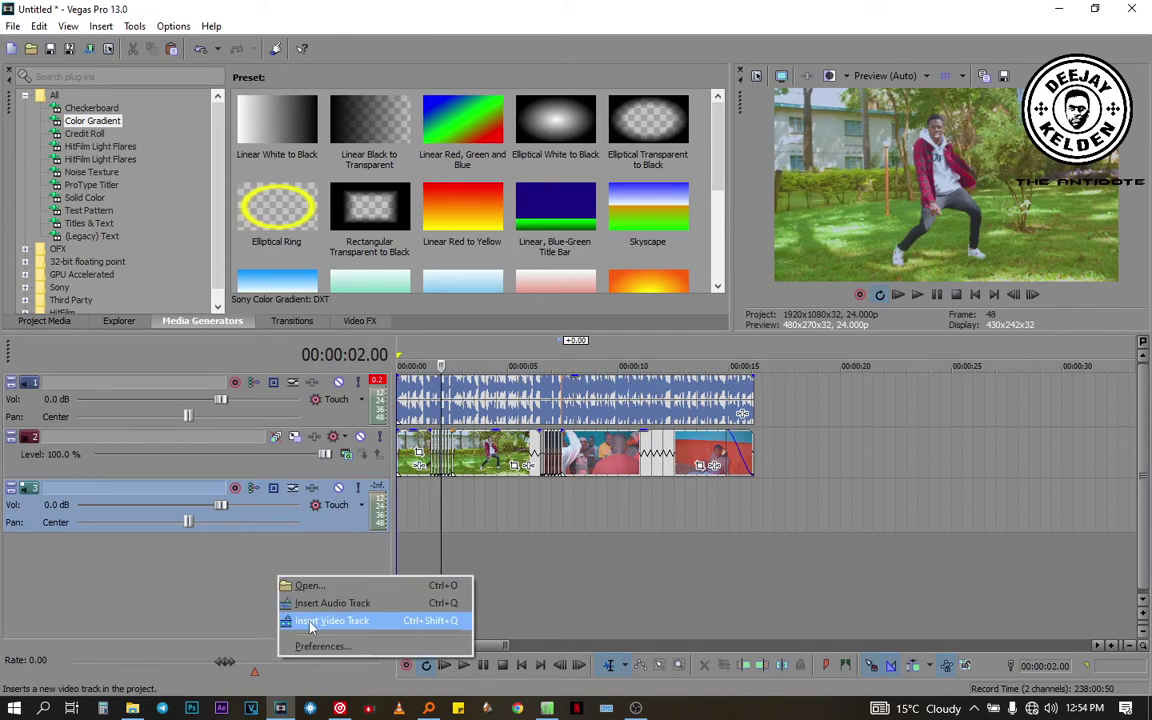
pyautogui.click(205, 567)
pyautogui.rightClick(205, 564)
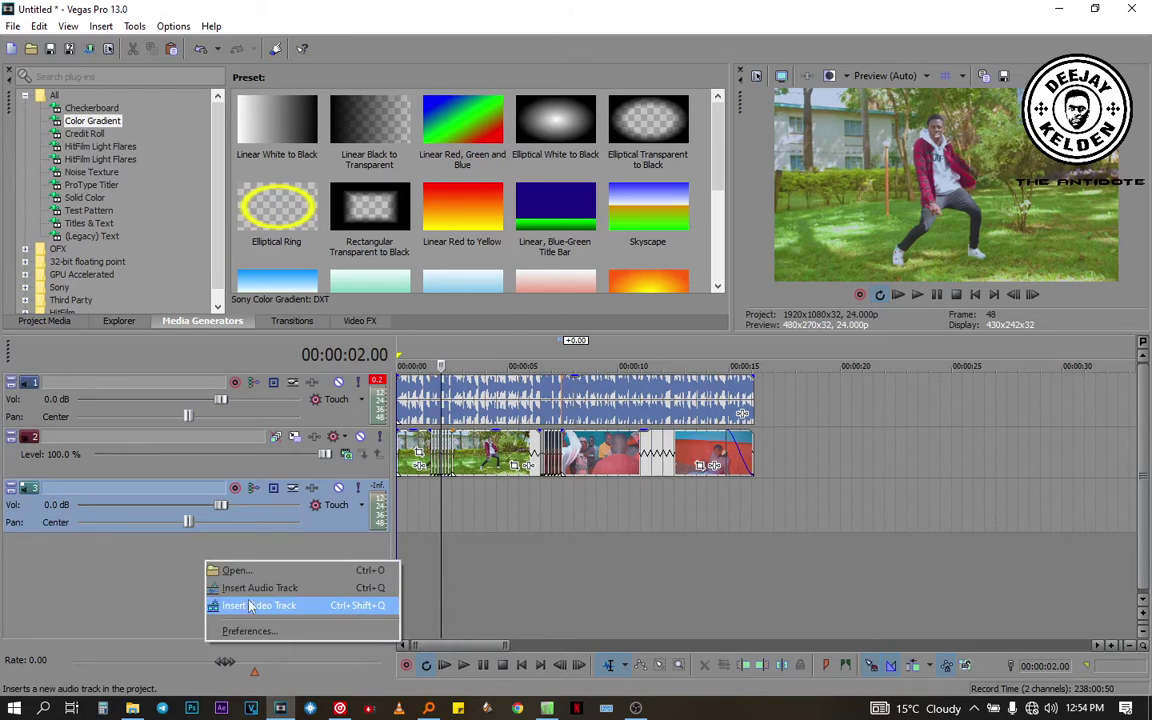
pyautogui.click(252, 607)
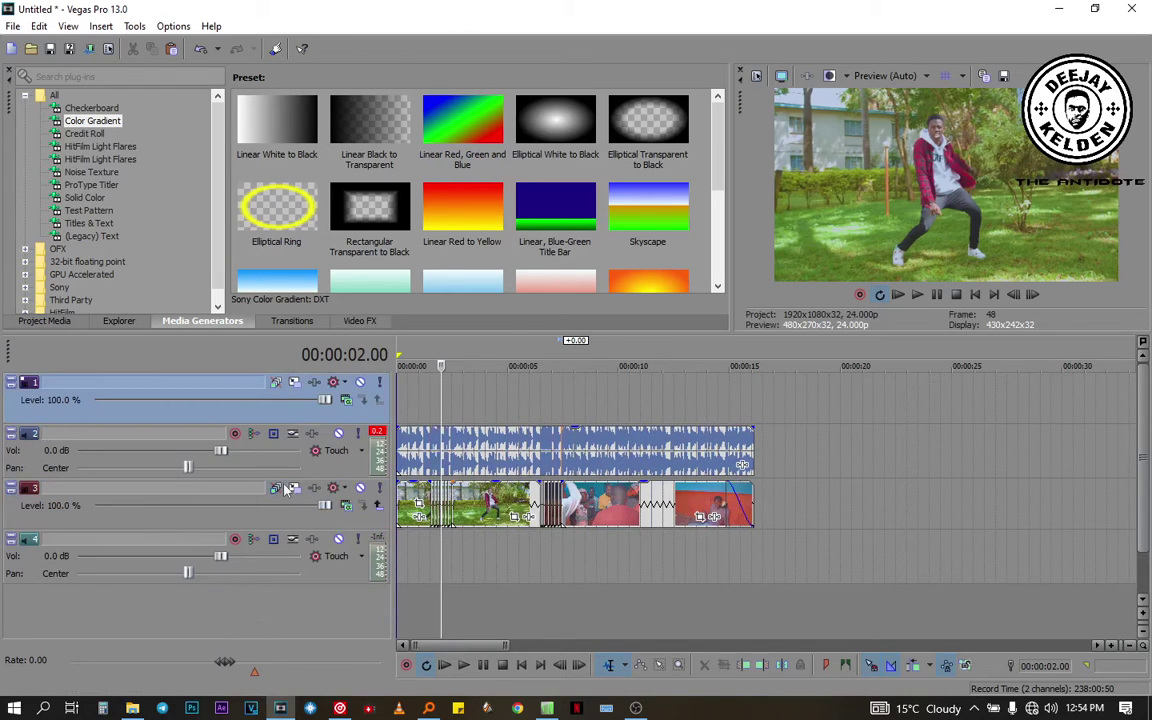
# Delete the empty audio track below the music video track
pyautogui.click(324, 580)
pyautogui.rightClick(324, 588)
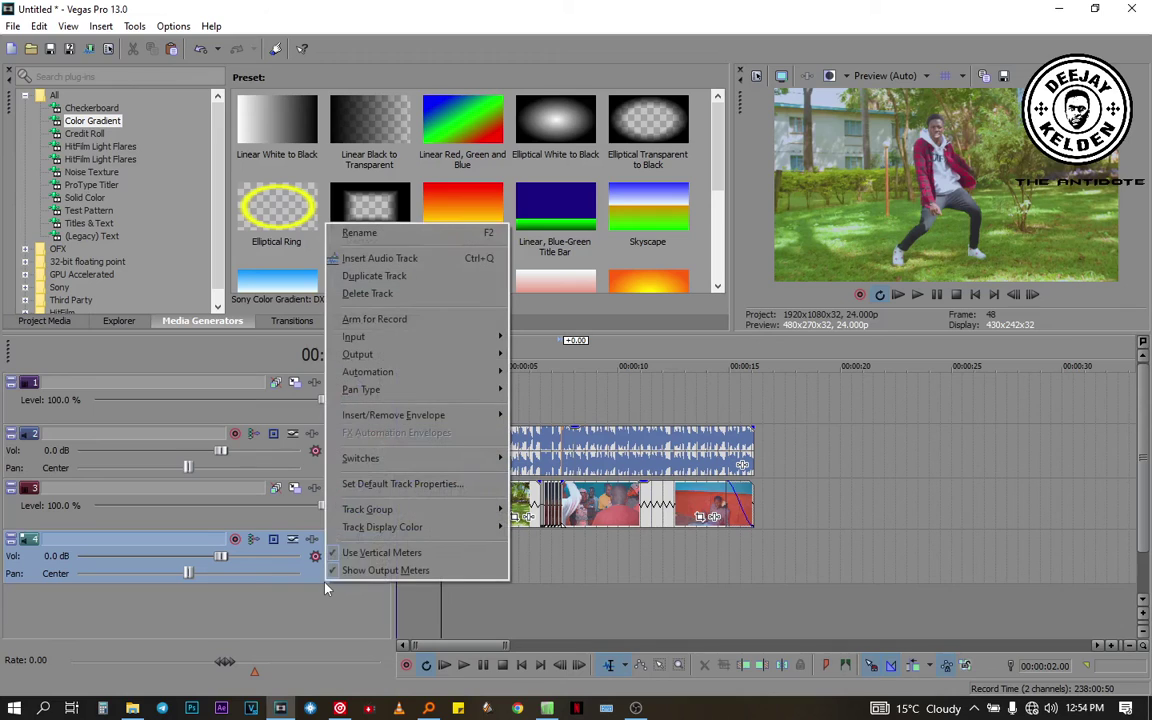
pyautogui.click(410, 295)
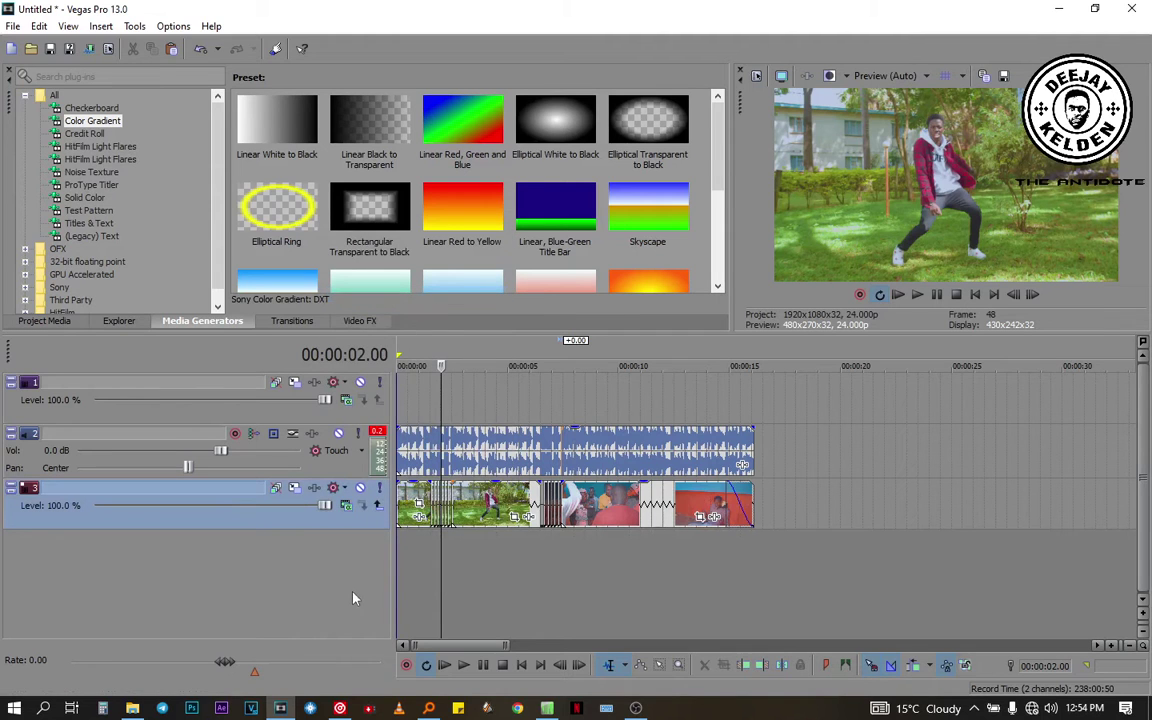
# Place the cursor at 00:00:00.02 on the empty top video track and browse the media to open to AFTER EFFECTS PROJECTS 2022 > DJ KELDEN > YT
pyautogui.click(415, 590)
pyautogui.scroll(8, 415, 590)
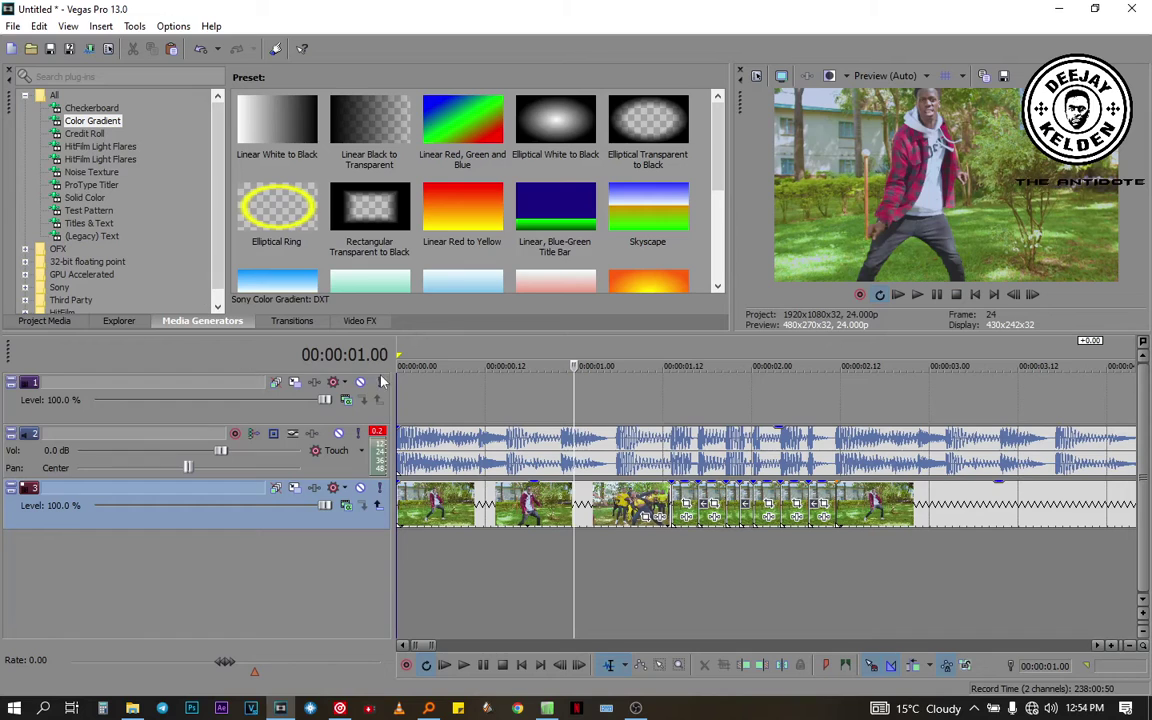
pyautogui.click(419, 405)
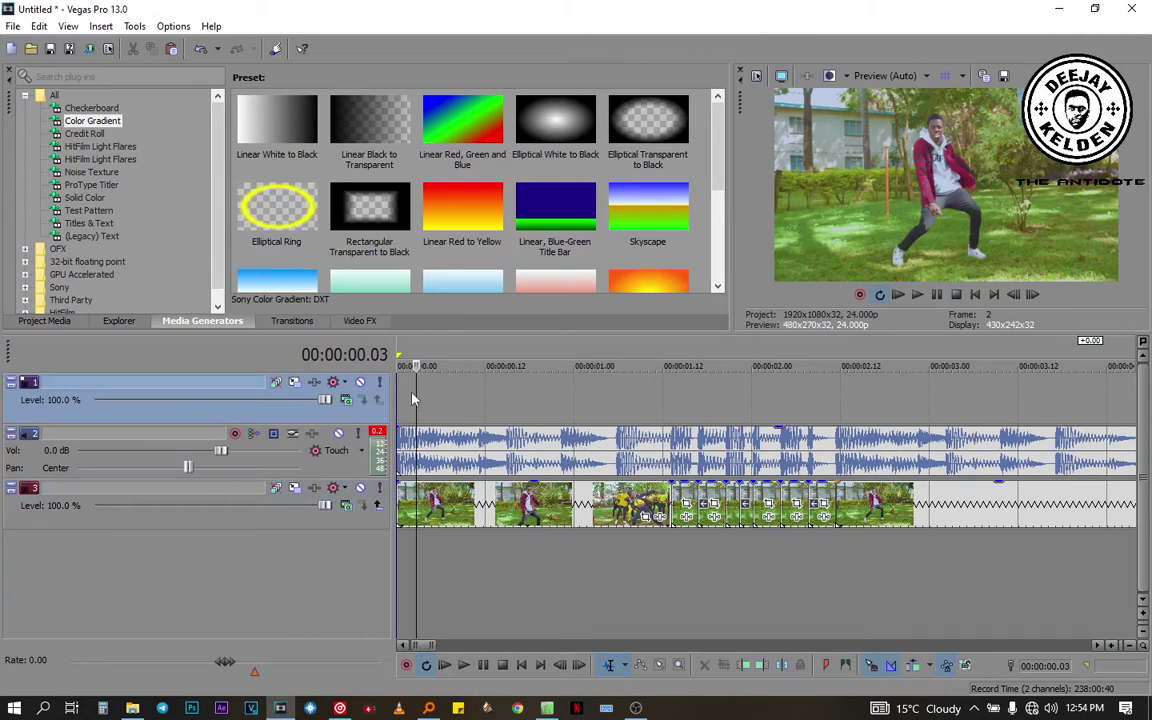
pyautogui.click(411, 398)
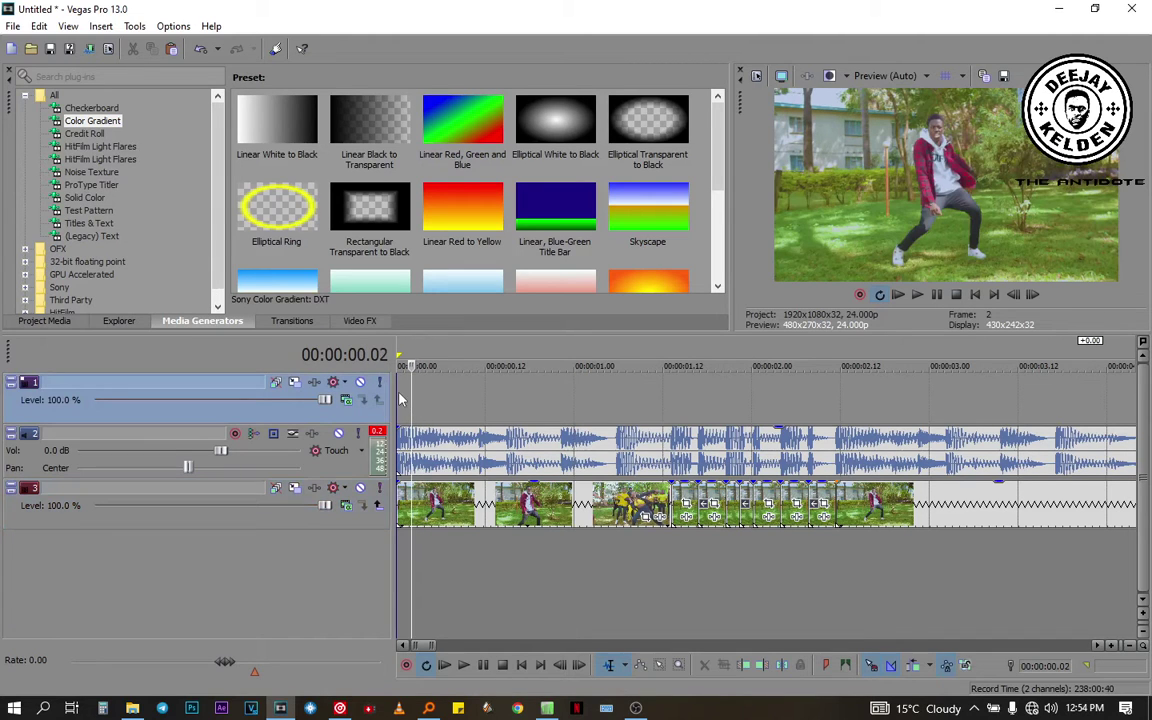
pyautogui.click(18, 27)
pyautogui.click(30, 63)
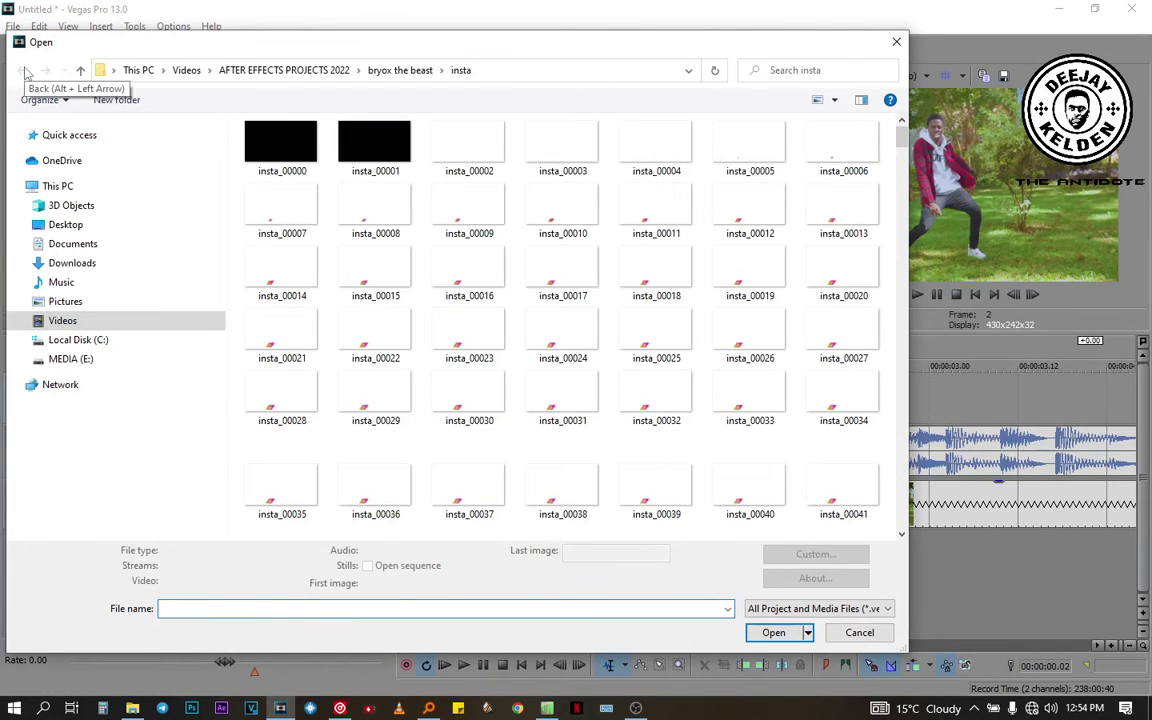
pyautogui.click(186, 71)
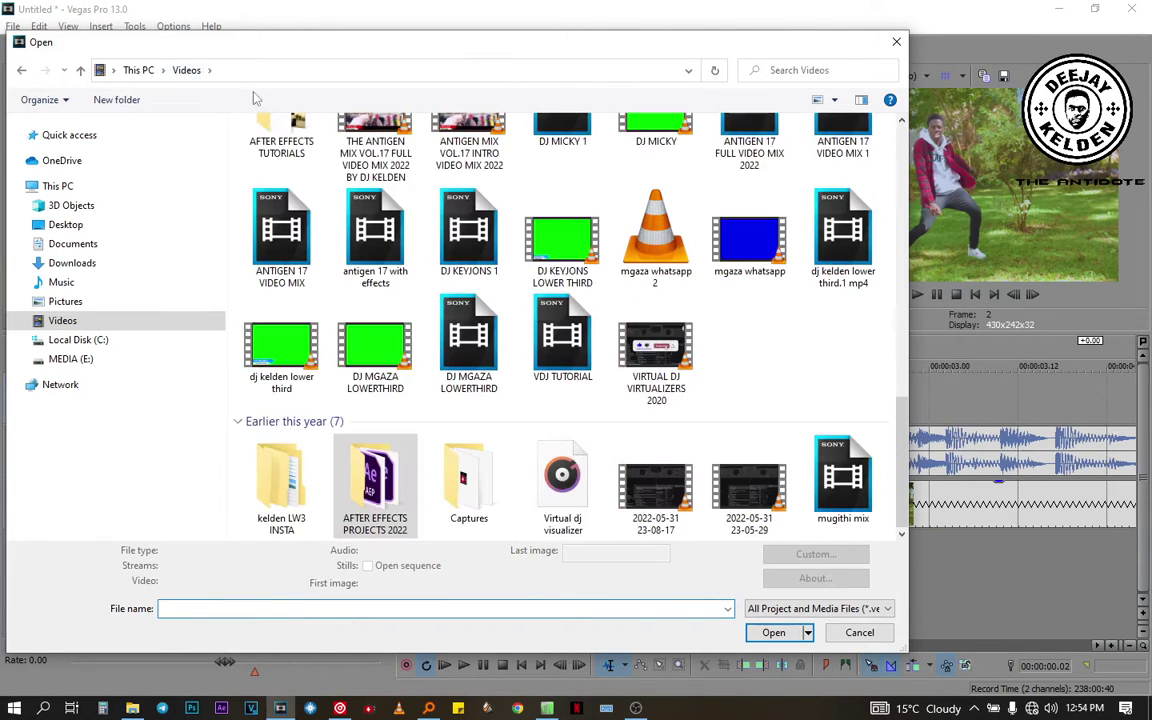
pyautogui.doubleClick(342, 488)
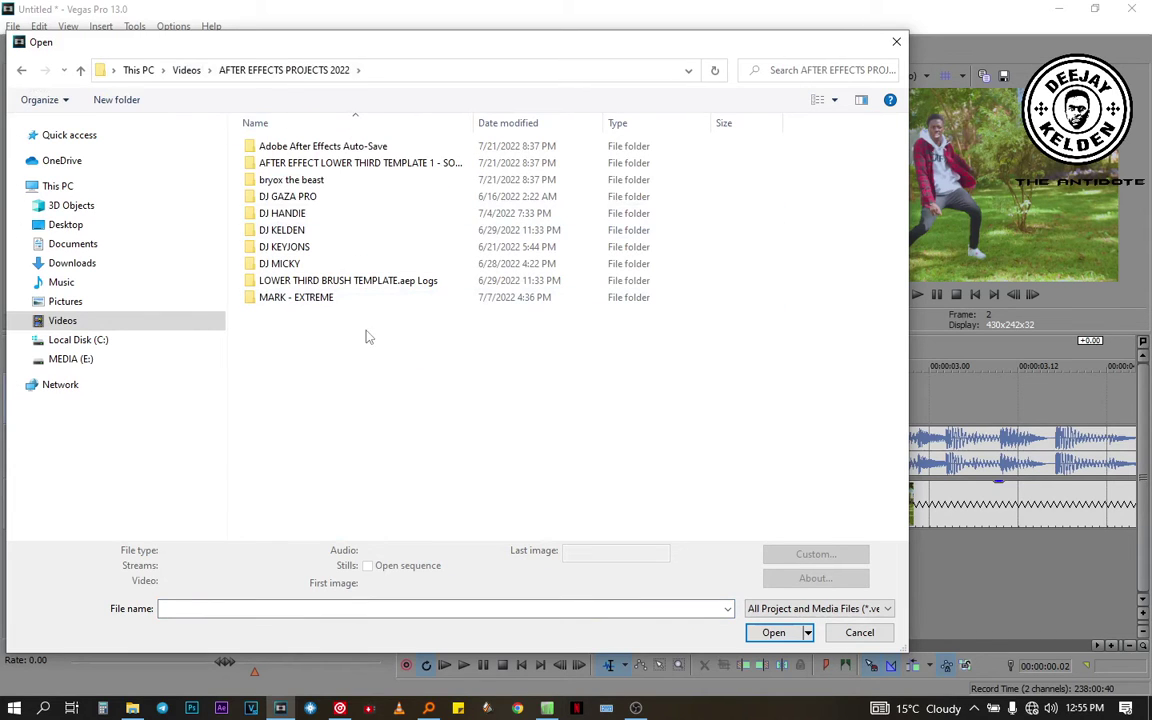
pyautogui.doubleClick(330, 232)
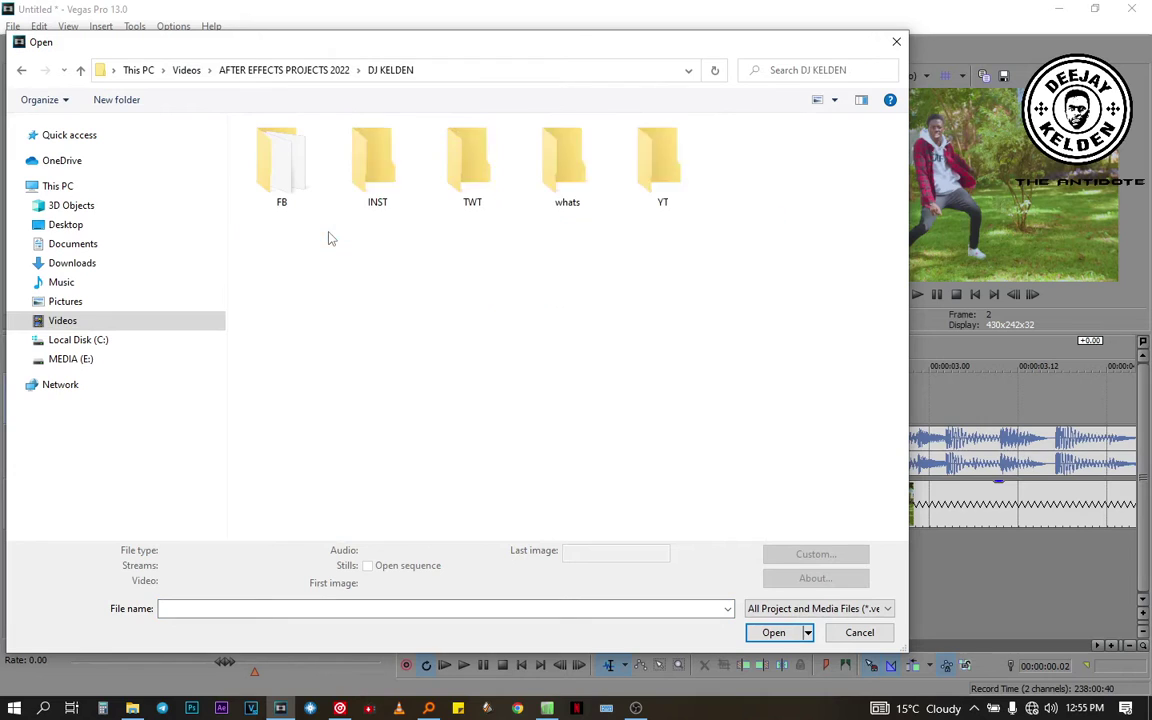
pyautogui.doubleClick(654, 185)
# Import YT_00000 through YT_00239 as a PNG sequence on the top video track with its media properties accepted, starting at the project start
pyautogui.click(294, 180)
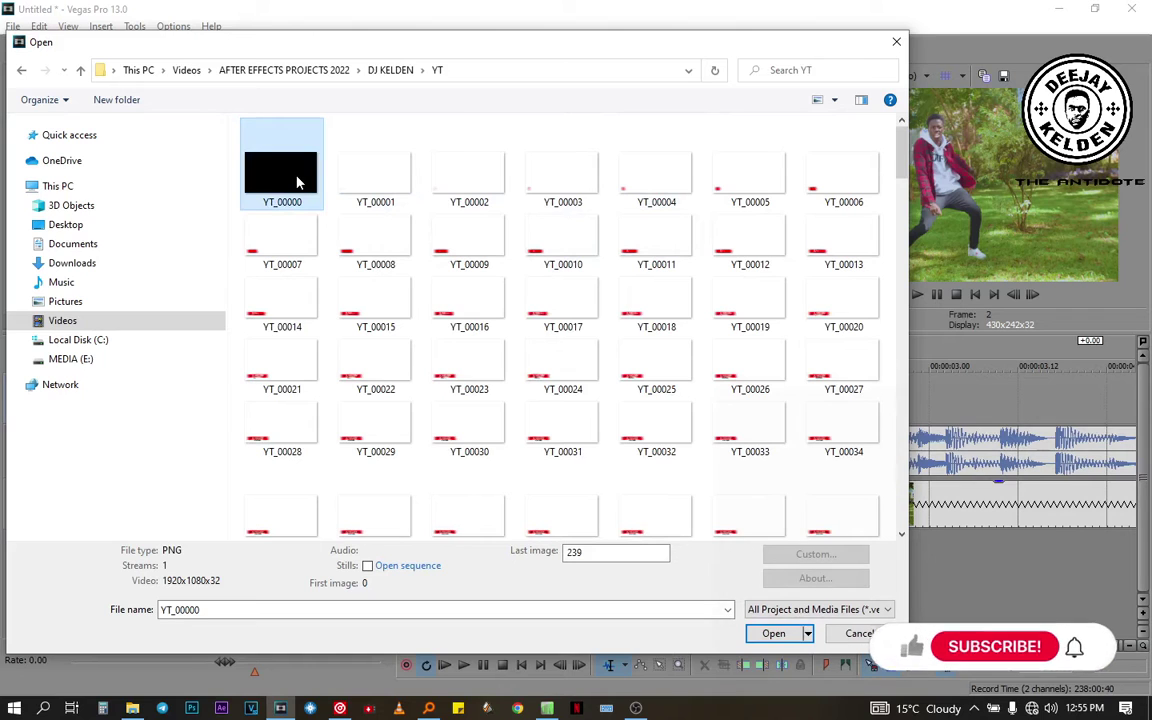
pyautogui.click(390, 568)
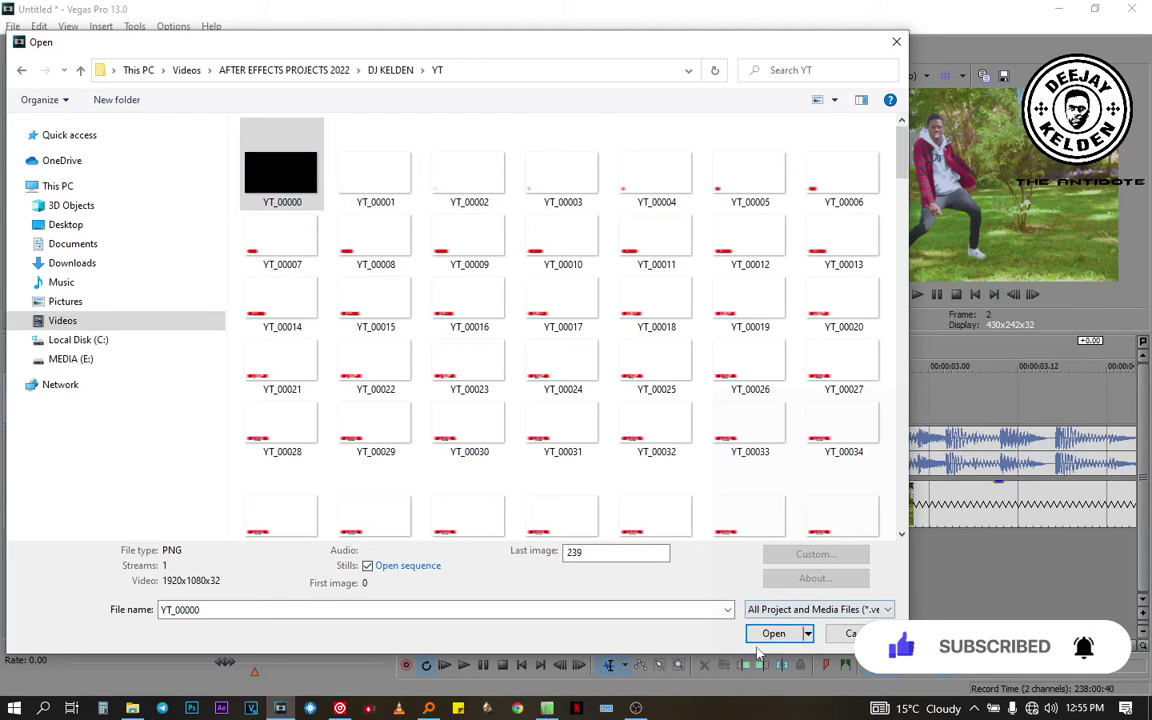
pyautogui.click(773, 634)
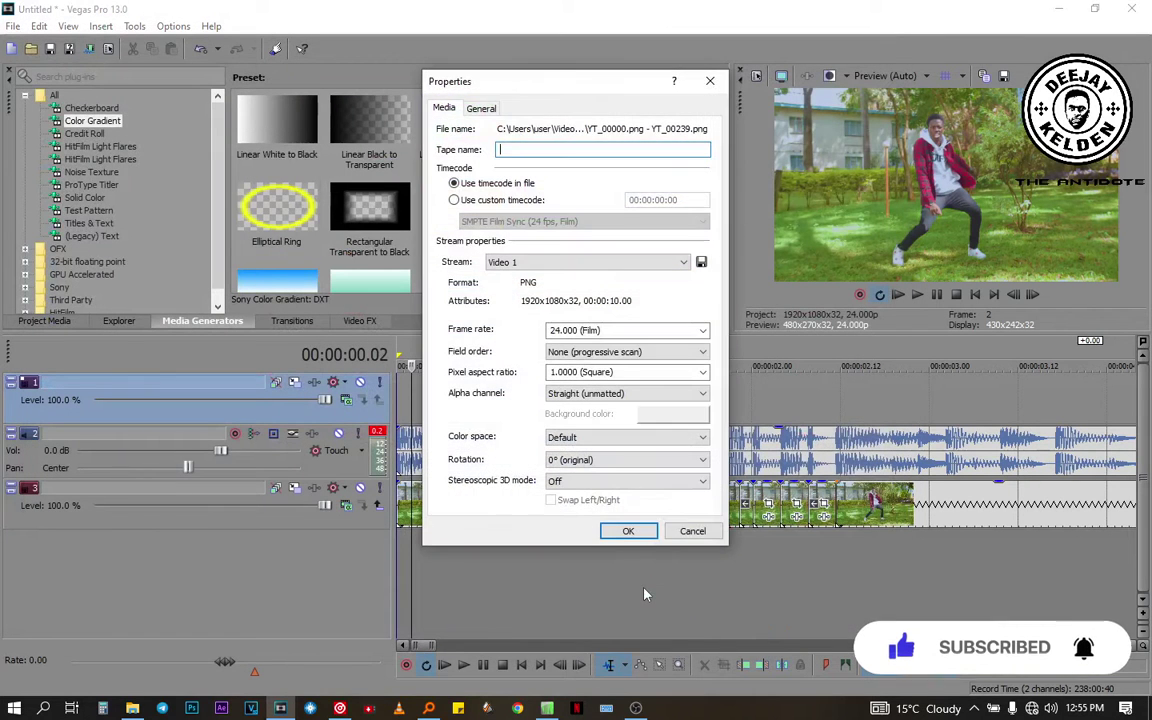
pyautogui.click(628, 531)
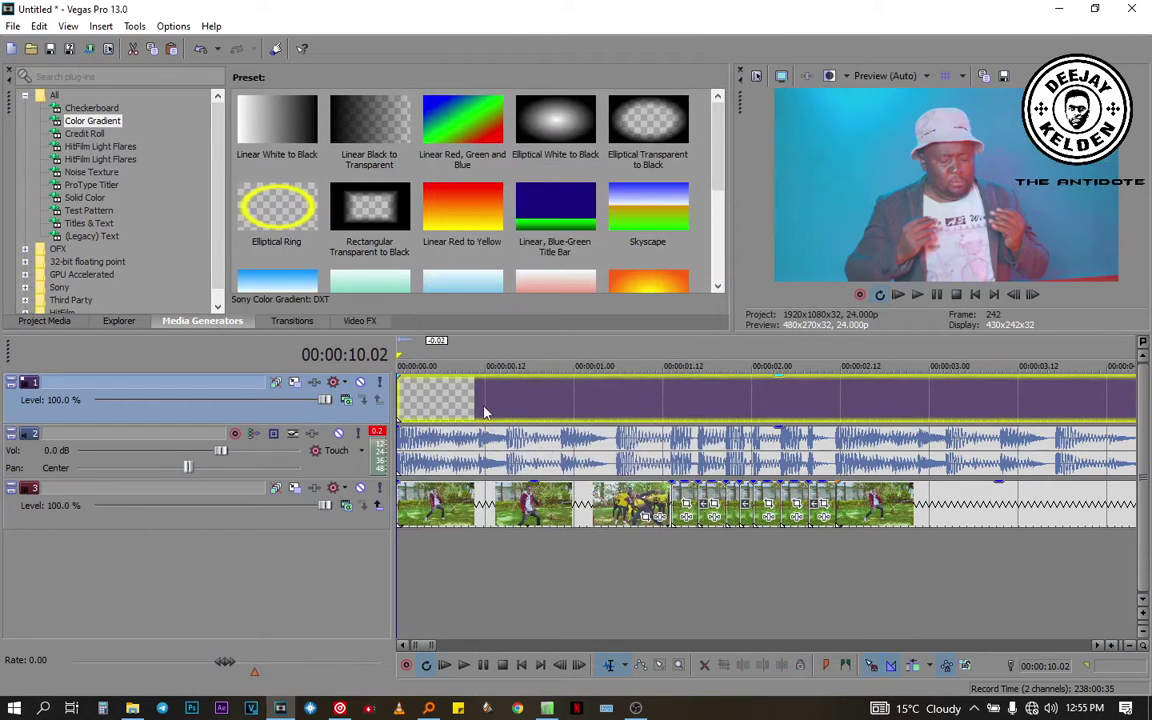
pyautogui.scroll(-5, 538, 560)
pyautogui.scroll(-3, 538, 560)
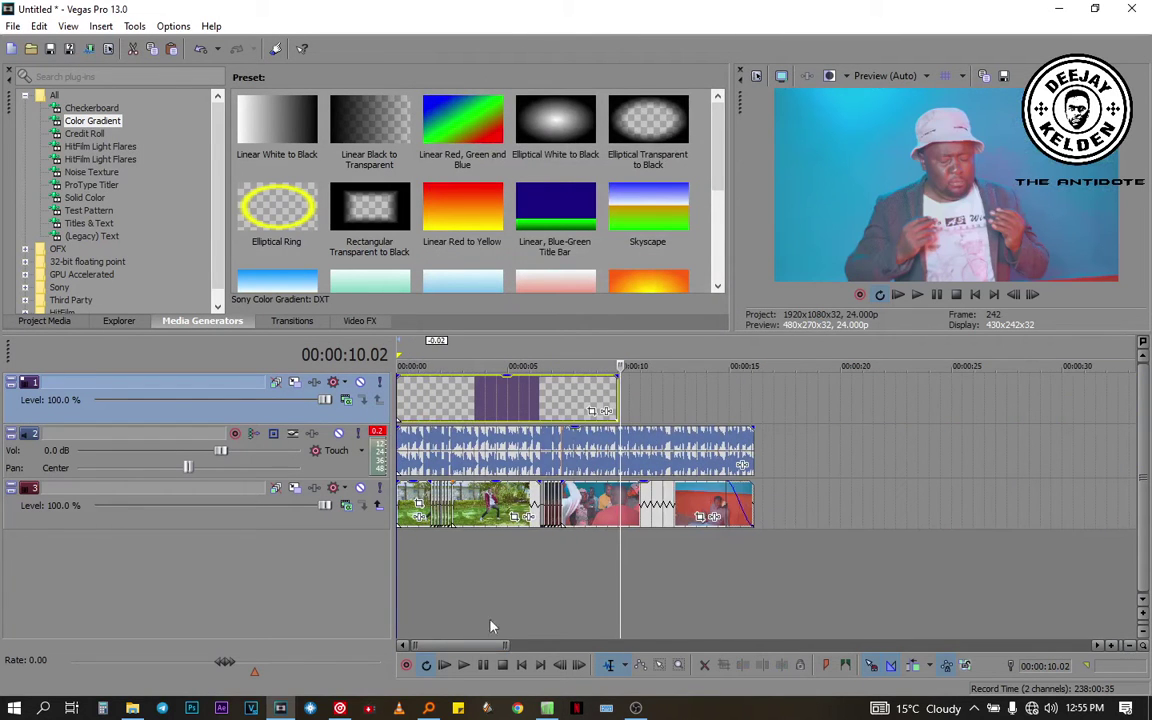
# Play the YouTube lower third from the project start and trim its end back to about 00:00:07
pyautogui.click(521, 665)
pyautogui.press('space')
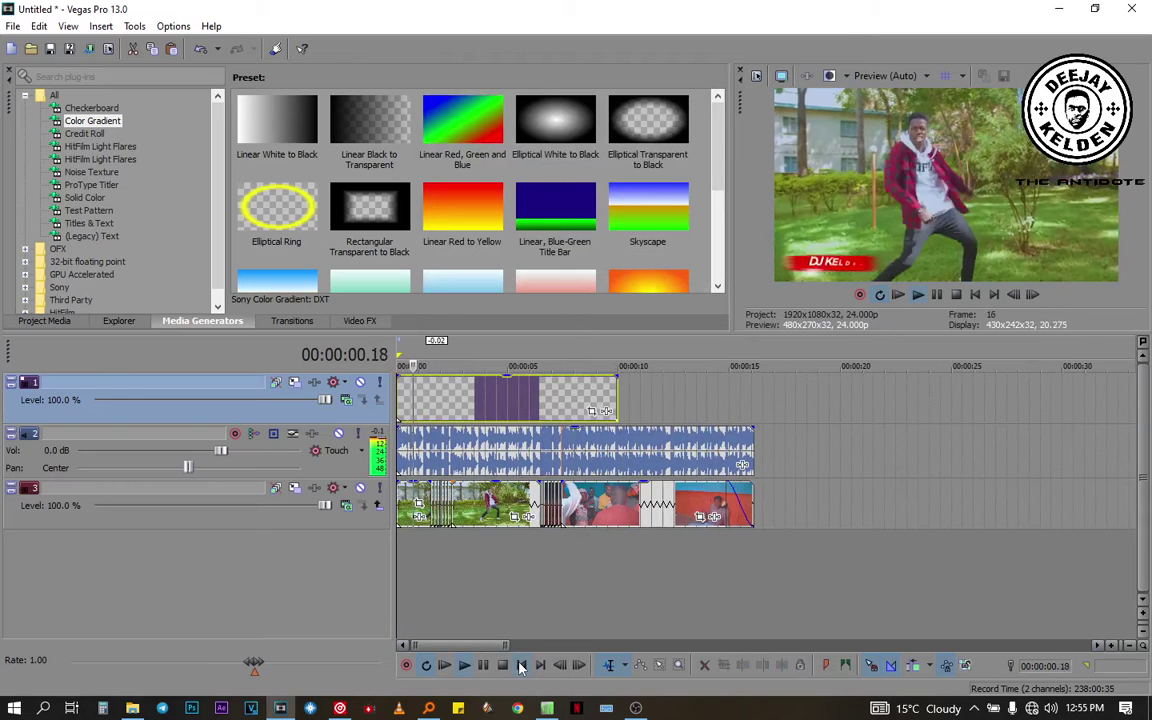
pyautogui.press('space')
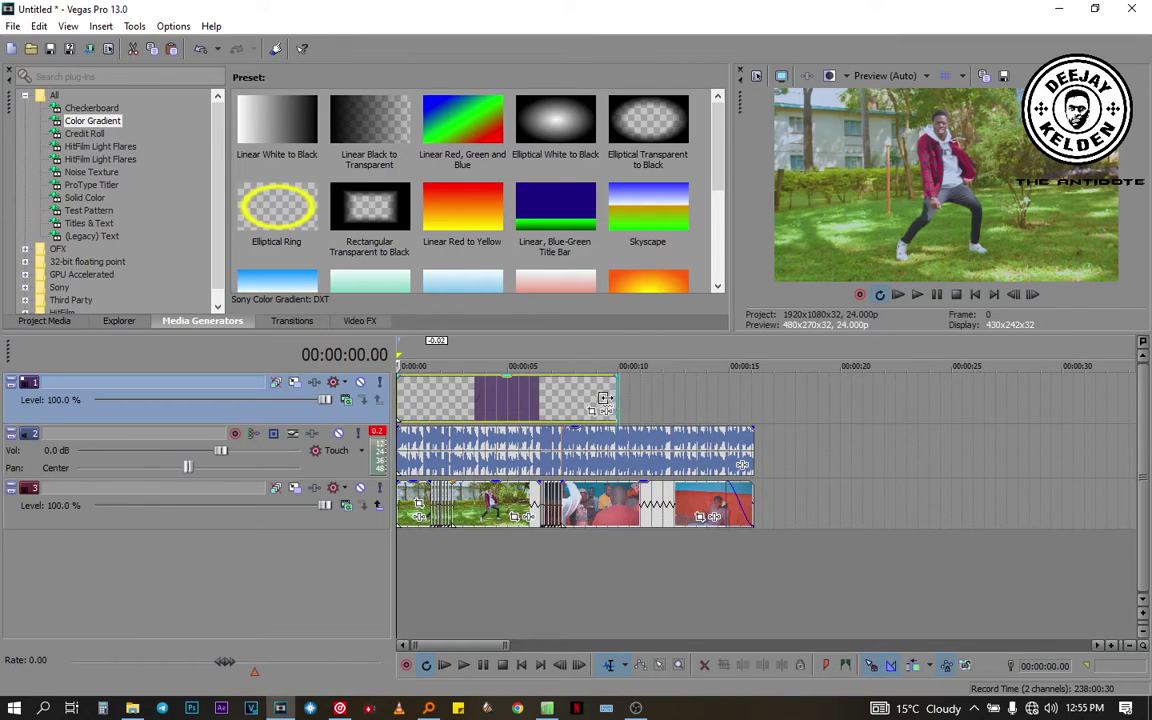
pyautogui.moveTo(605, 399); pyautogui.dragTo(550, 400)
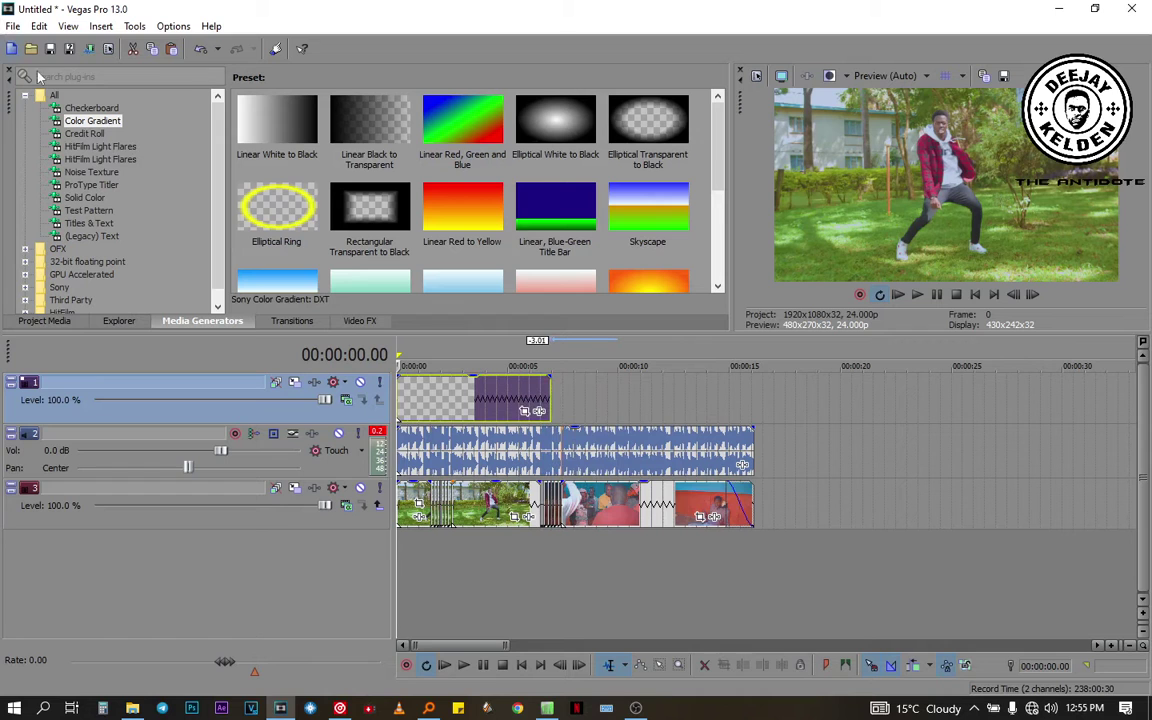
# Import the FB_00000 PNG sequence on the top video track at 00:00:08.00 and trim its end back by 2.12
pyautogui.click(576, 406)
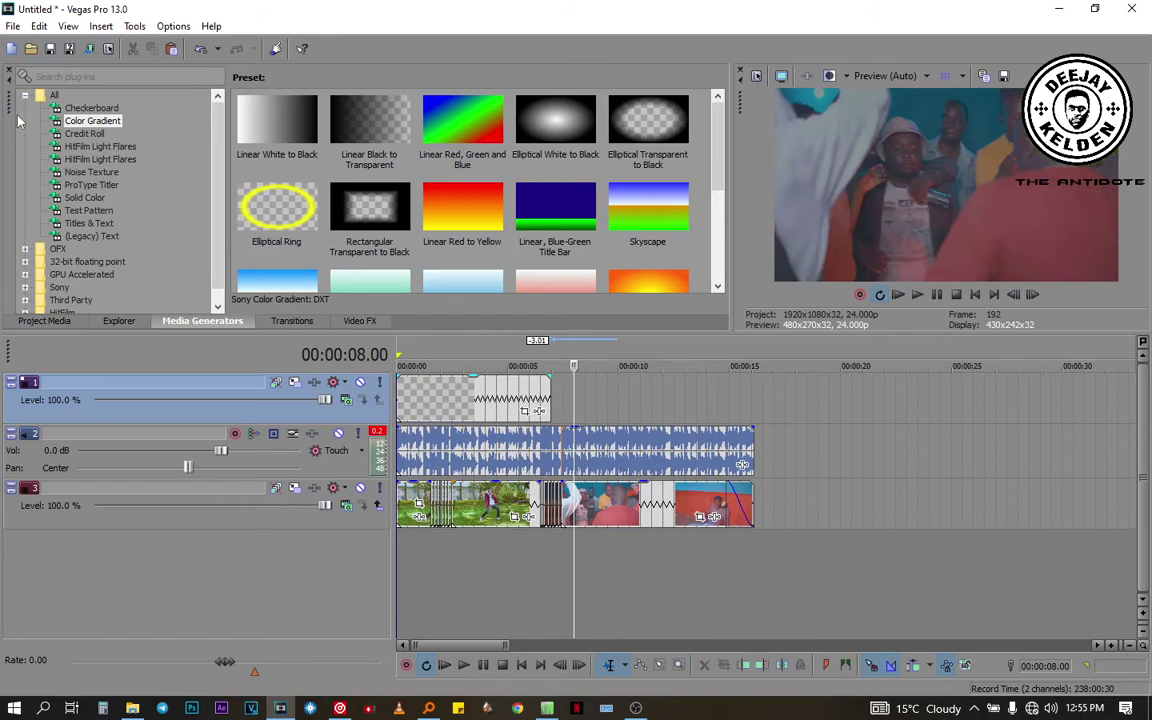
pyautogui.click(12, 26)
pyautogui.click(30, 62)
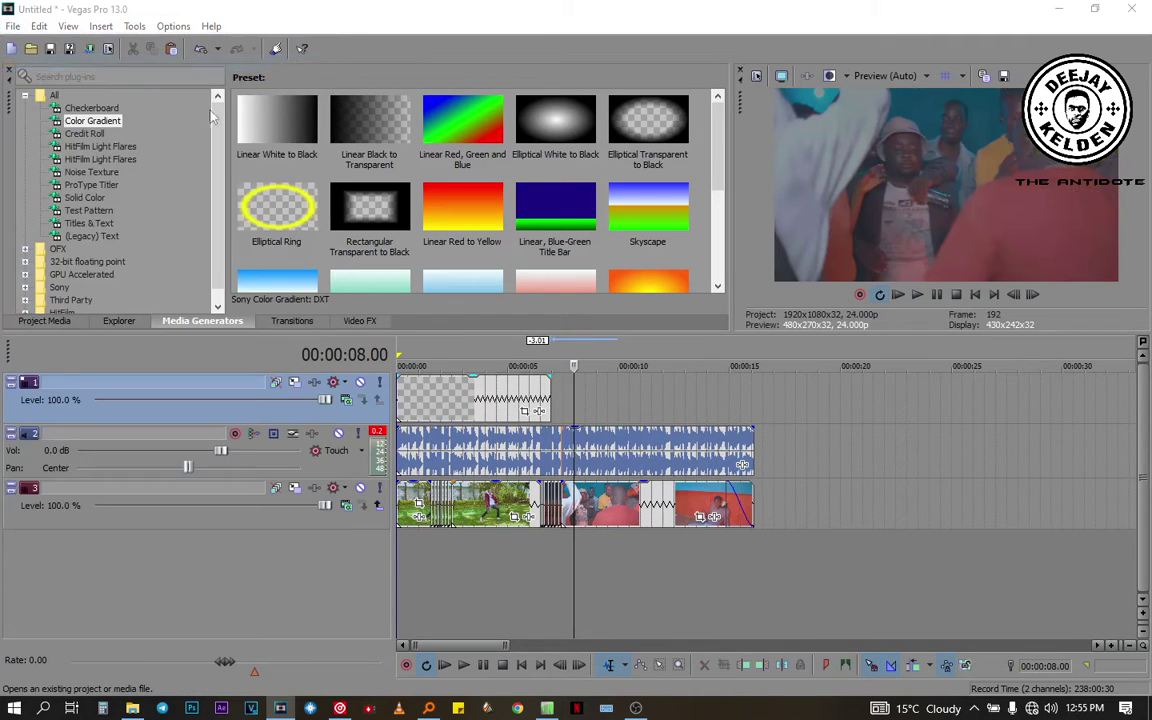
pyautogui.click(250, 70)
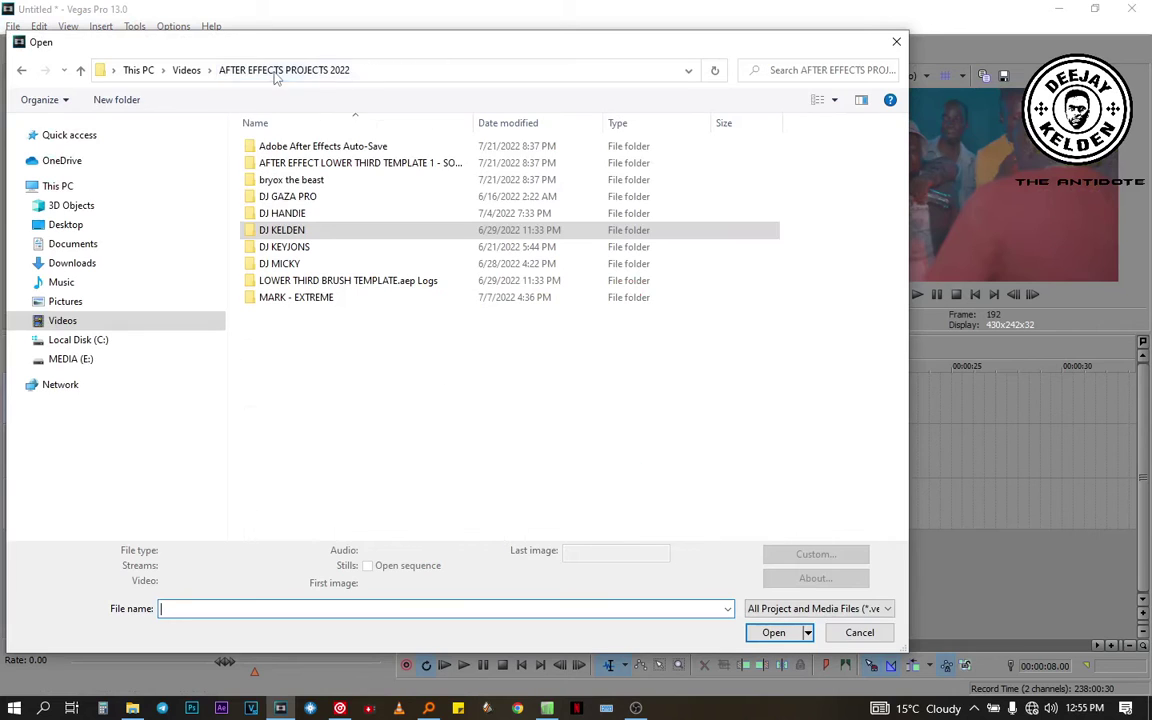
pyautogui.doubleClick(347, 229)
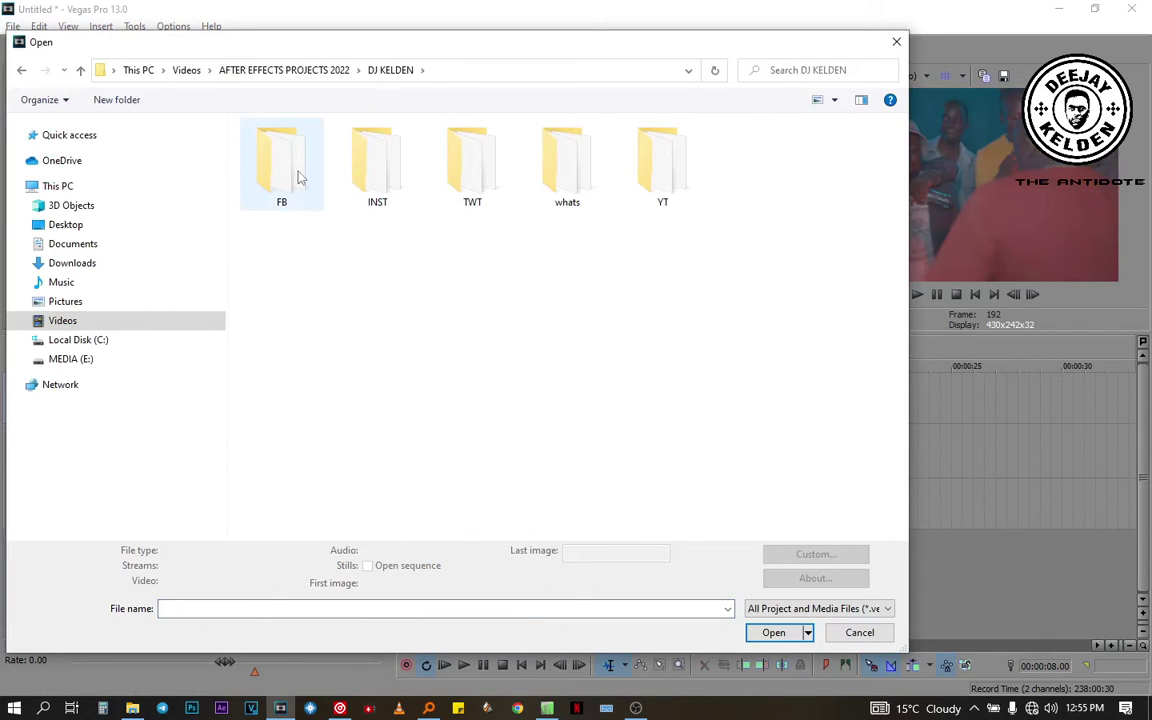
pyautogui.doubleClick(297, 177)
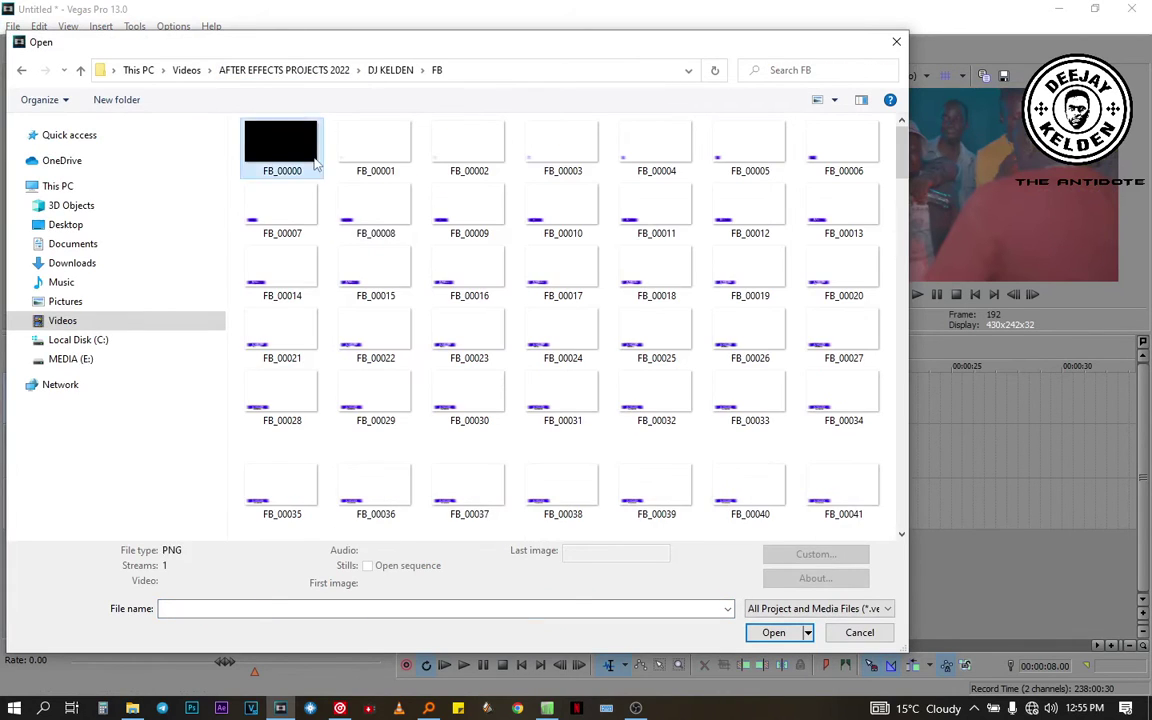
pyautogui.click(408, 566)
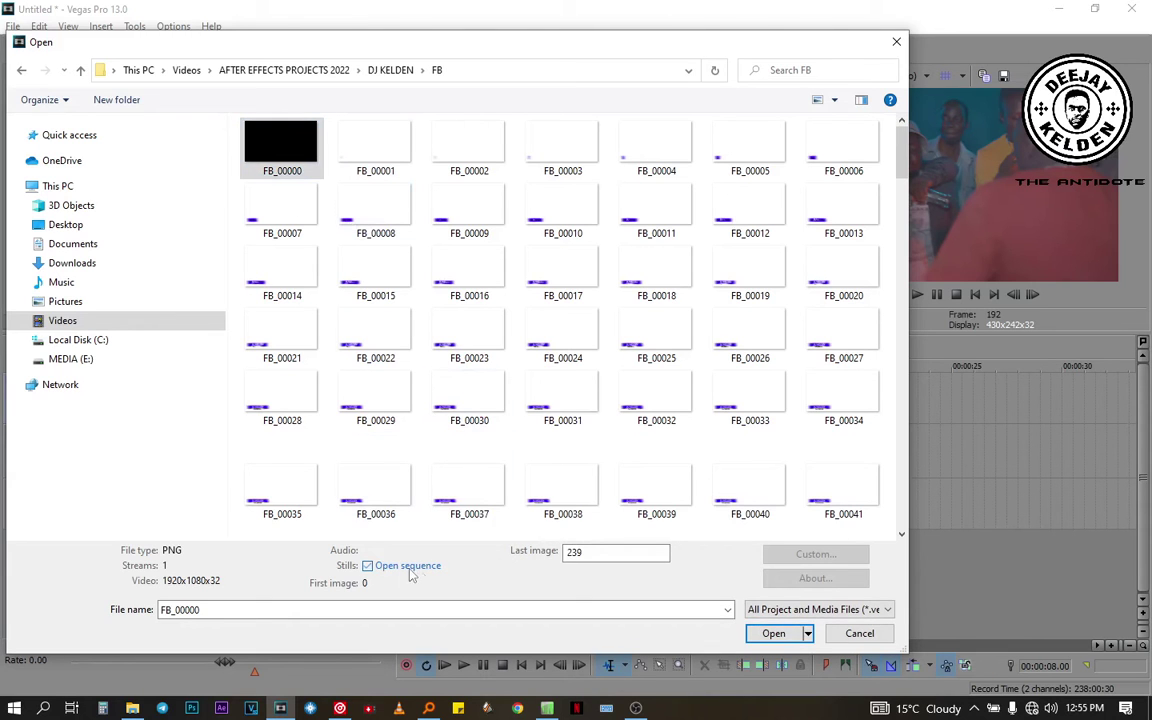
pyautogui.click(790, 633)
pyautogui.click(636, 535)
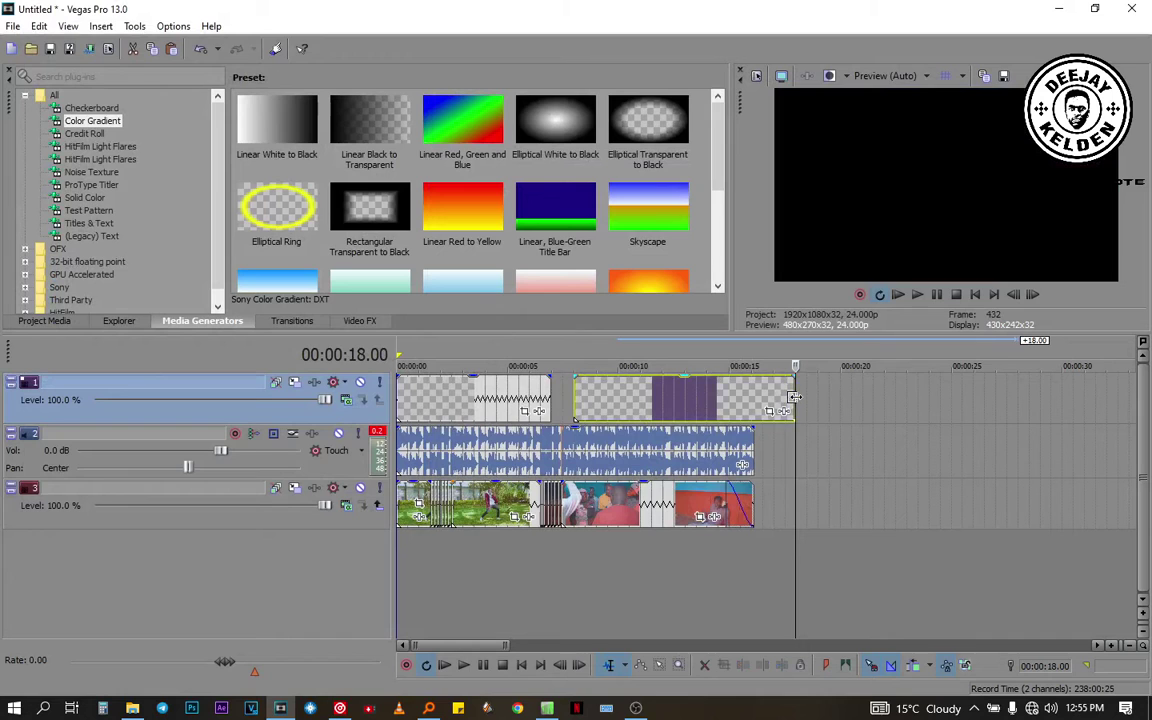
pyautogui.moveTo(794, 397); pyautogui.dragTo(735, 399)
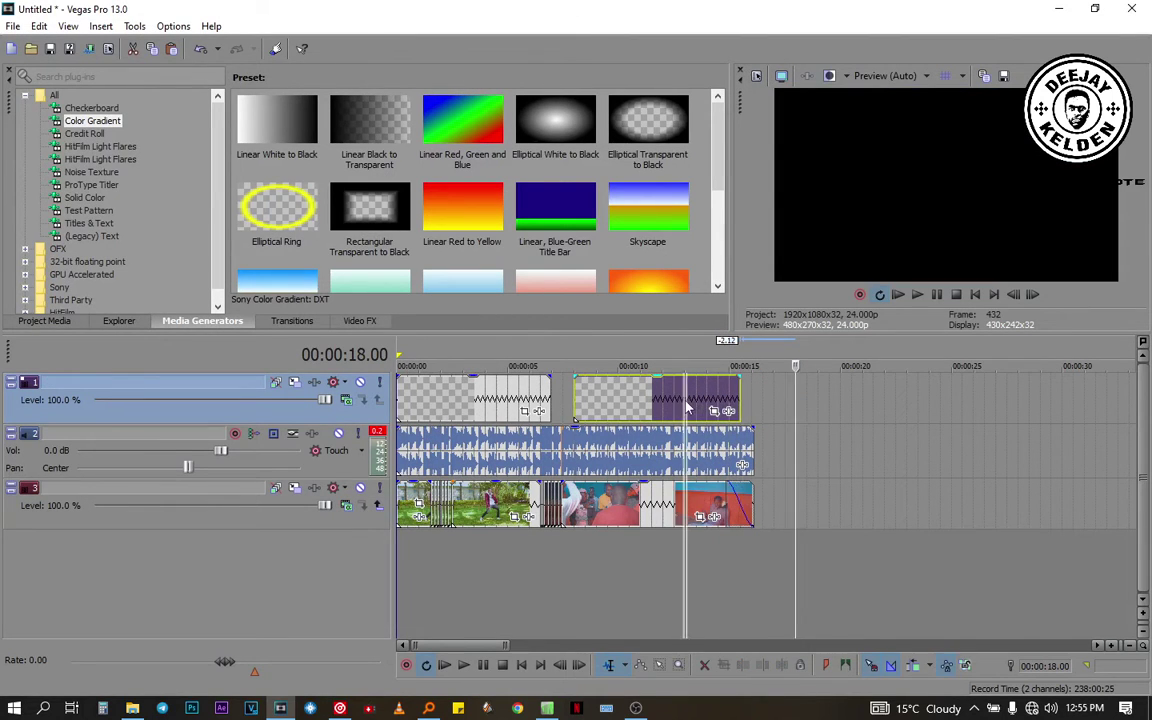
# Preview the Facebook lower third at 00:00:13.00, and play the project from the start to check the lower thirds
pyautogui.click(685, 410)
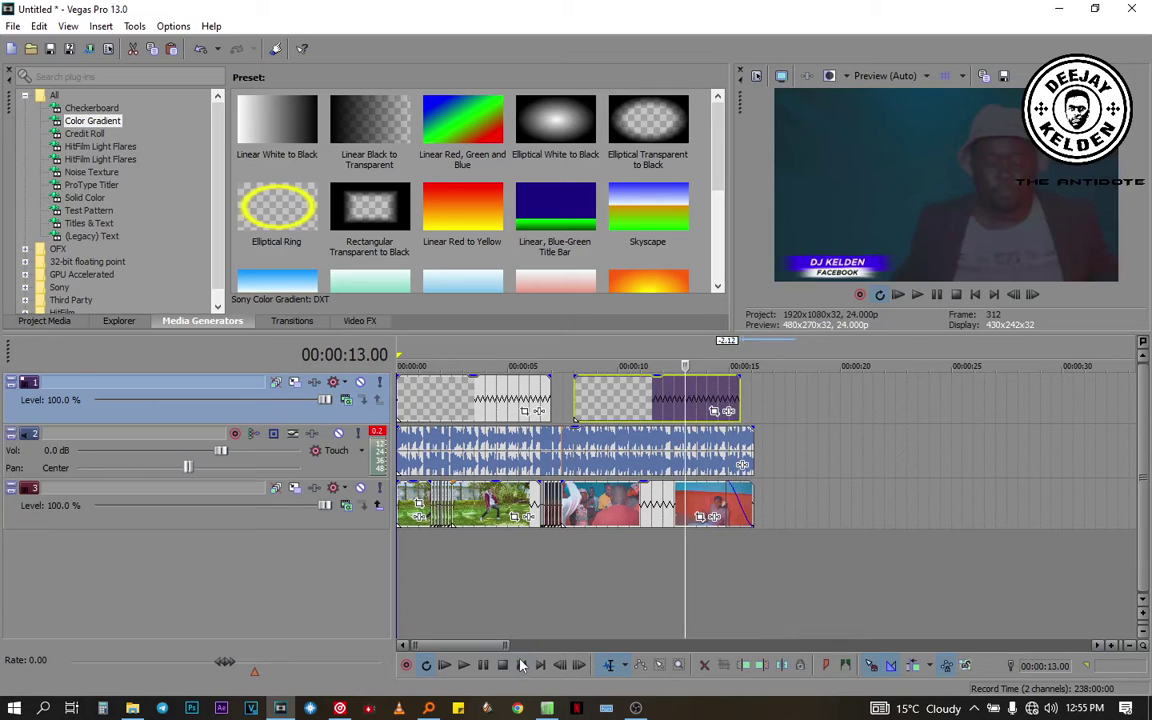
pyautogui.click(521, 665)
pyautogui.press('space')
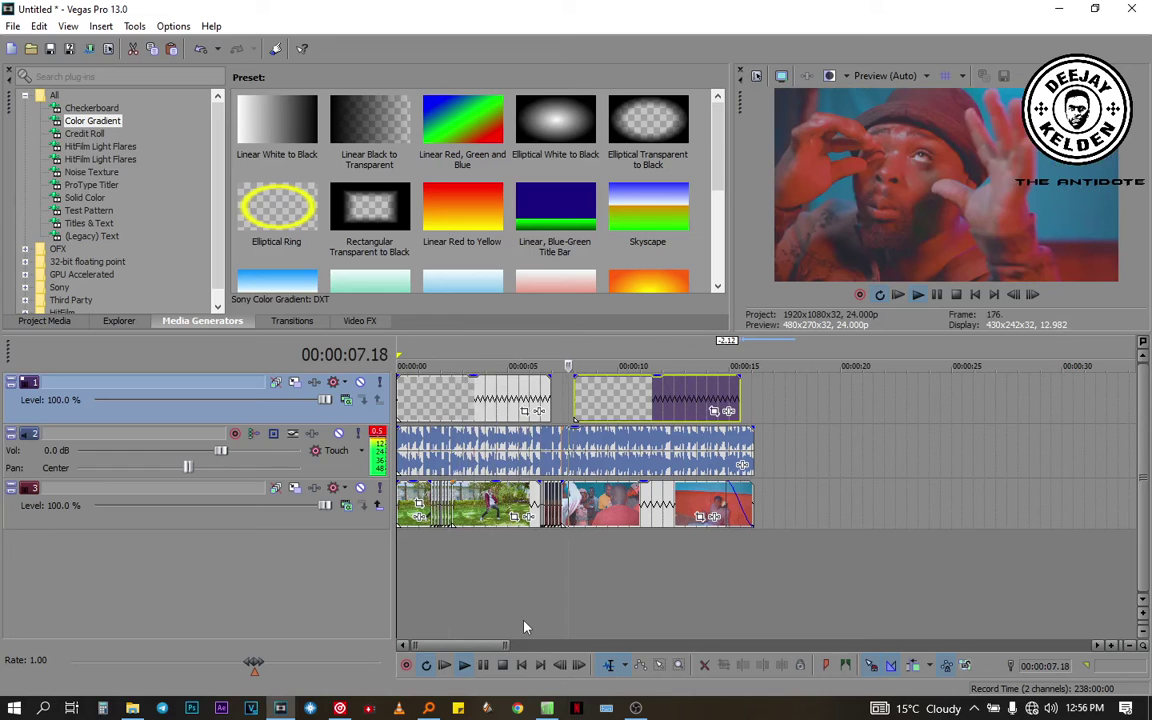
pyautogui.click(514, 609)
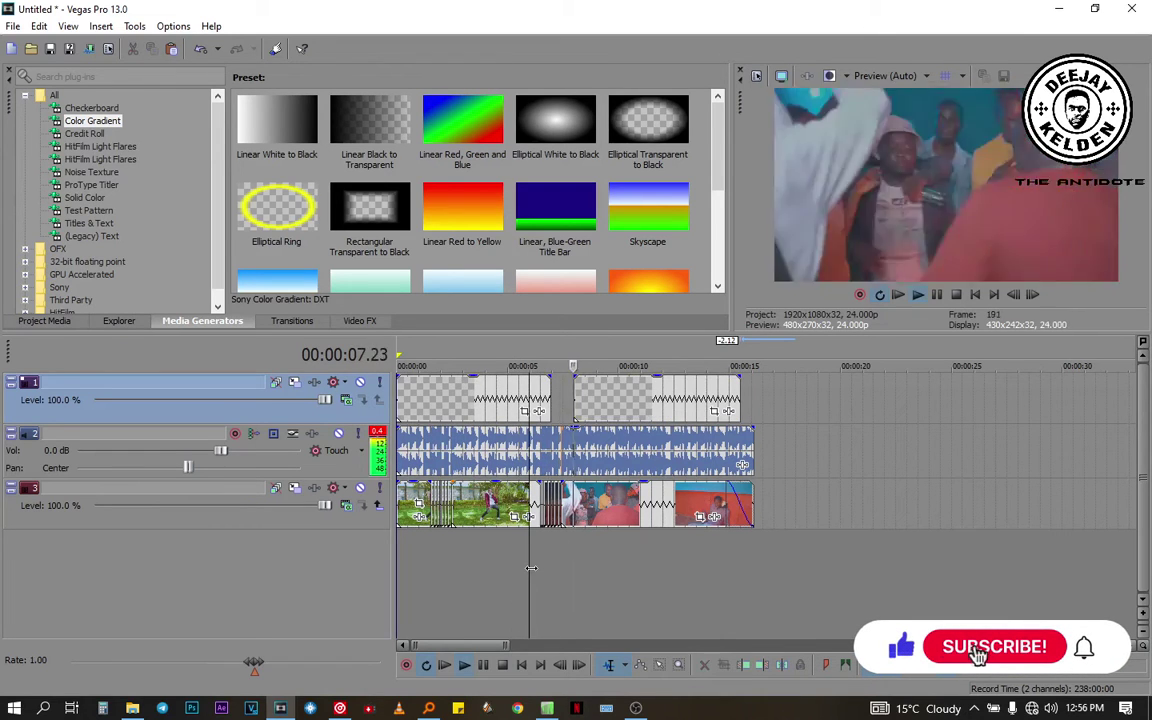
pyautogui.press('space')
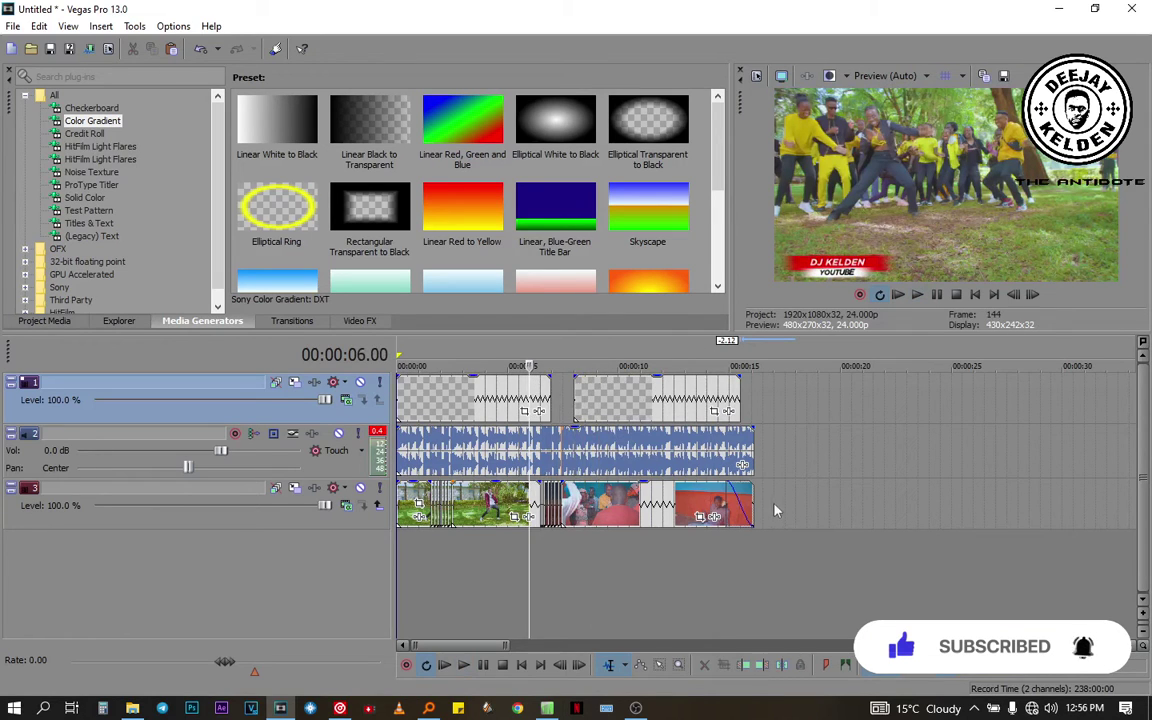
# Insert a new top video track and import "djkelden official logo PNG JAN 2021" from the PHOTOSHOP pictures folder at 00:00:06.00
pyautogui.rightClick(339, 566)
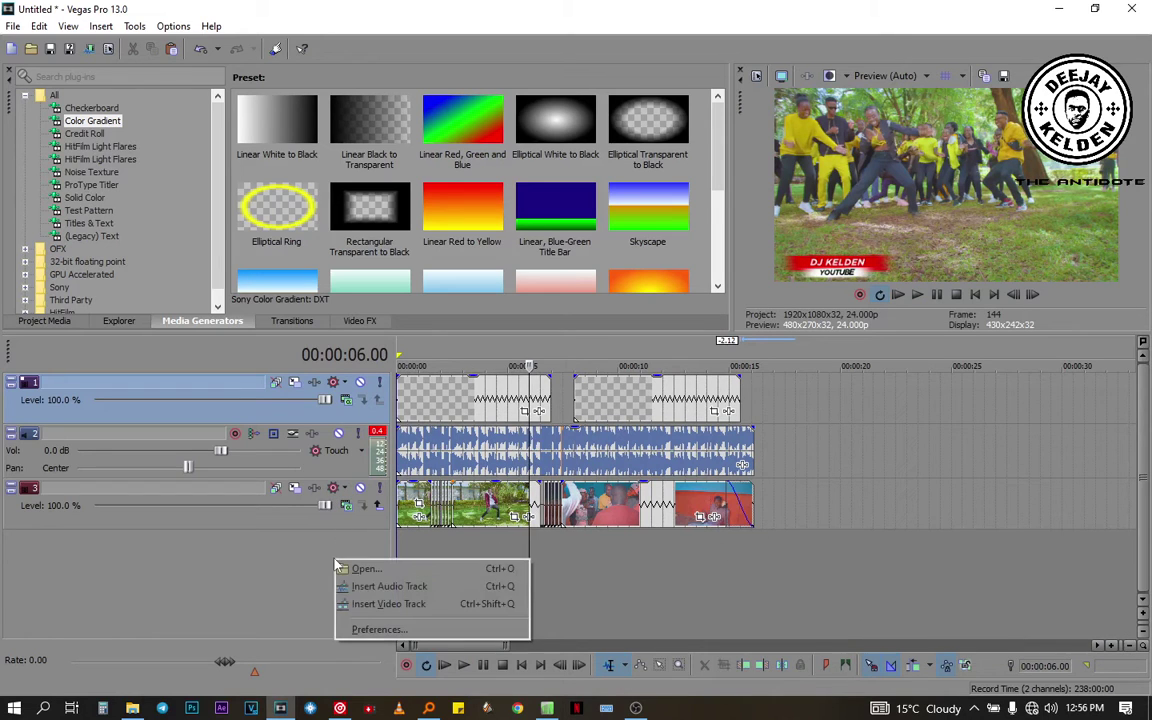
pyautogui.click(362, 604)
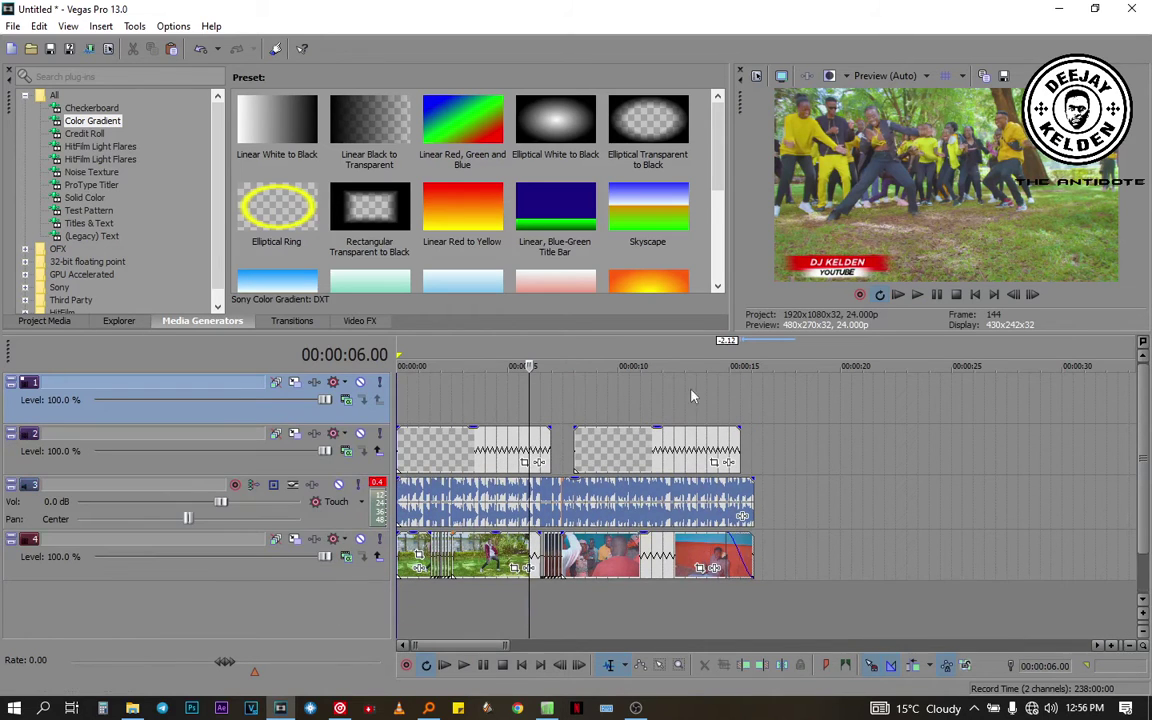
pyautogui.click(13, 26)
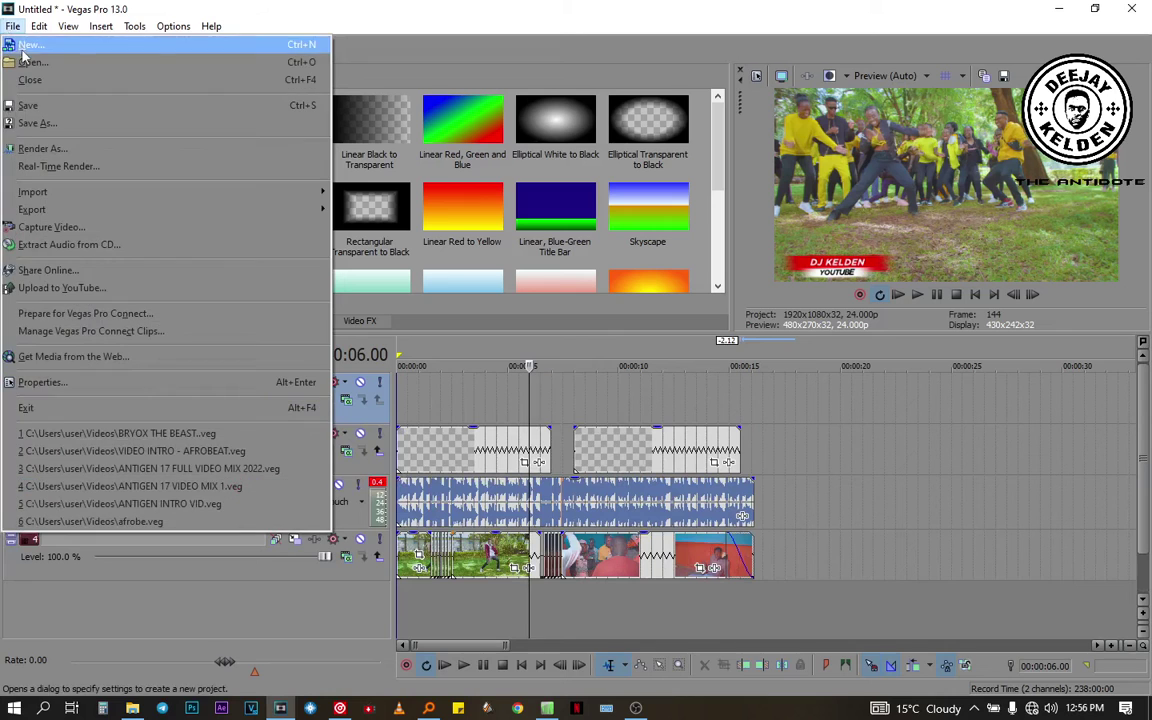
pyautogui.click(25, 66)
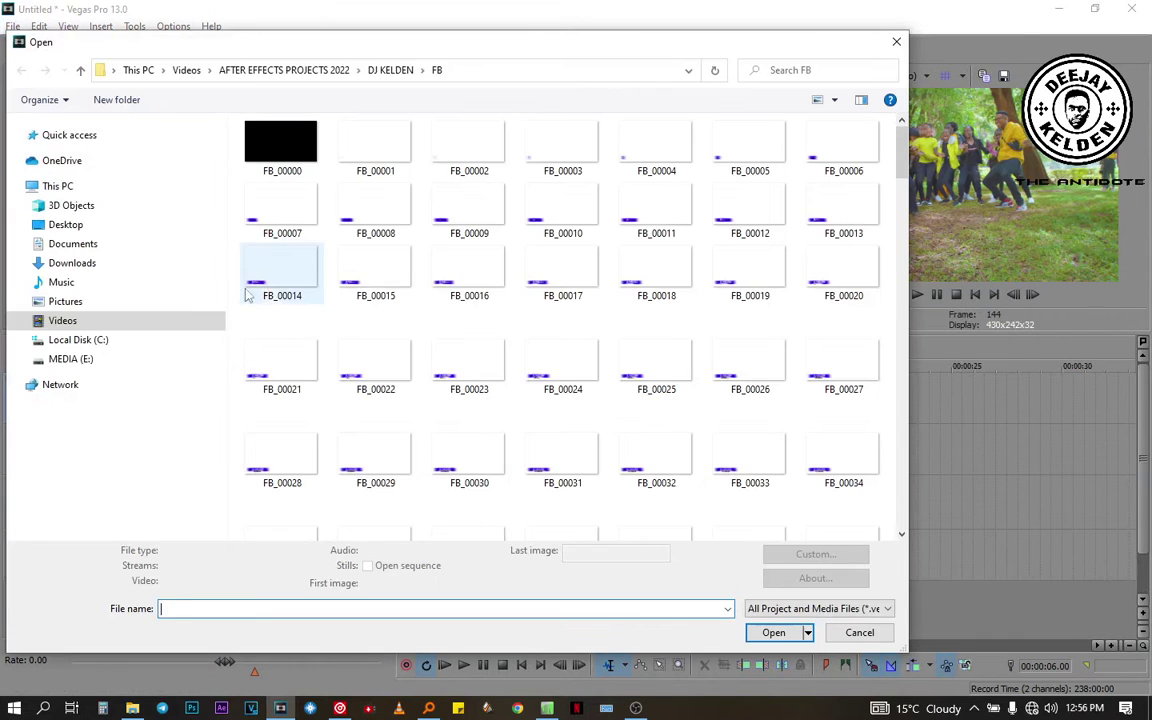
pyautogui.click(84, 306)
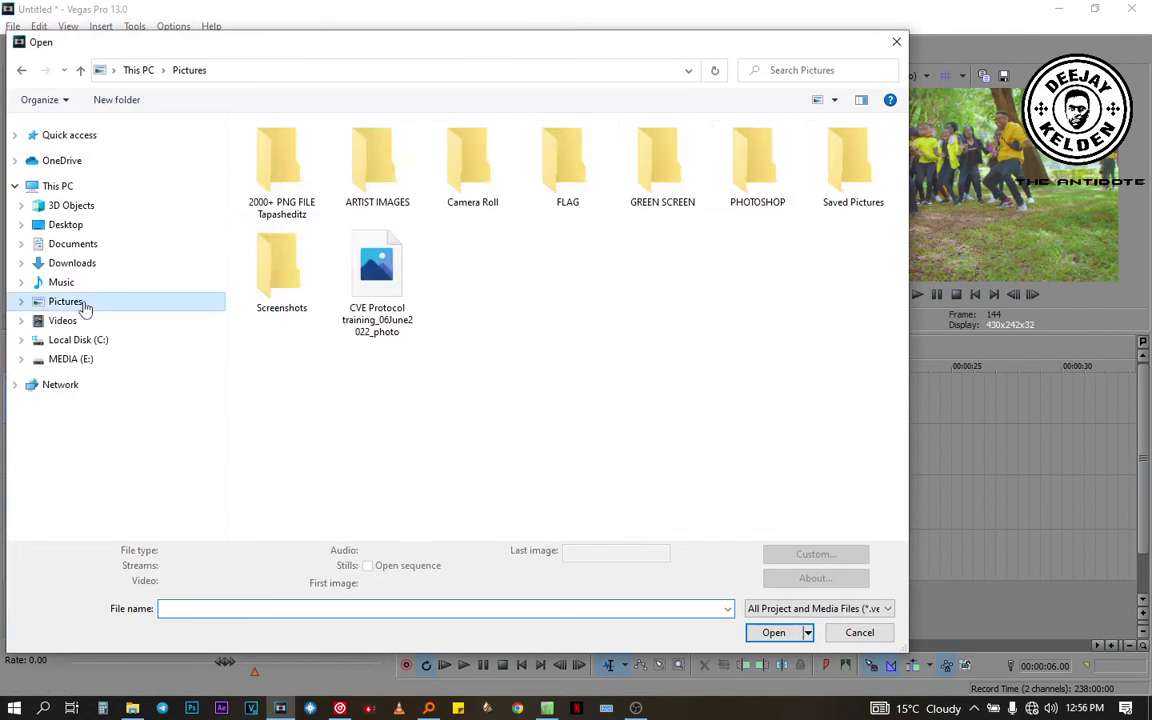
pyautogui.doubleClick(748, 209)
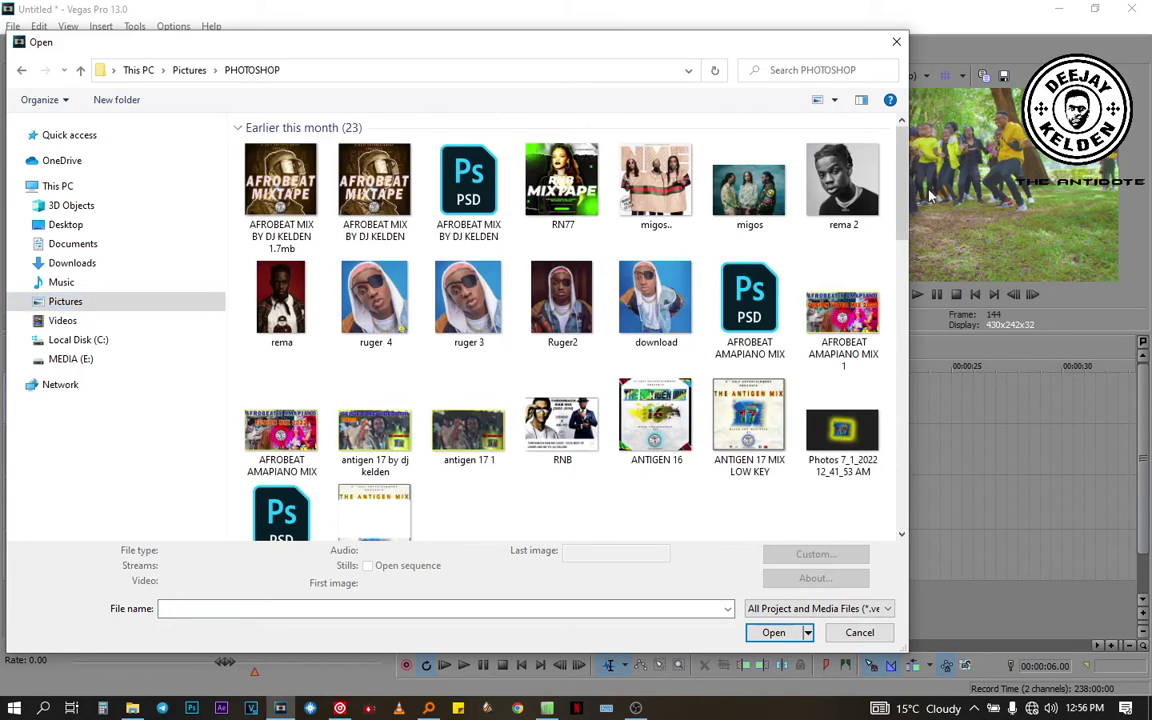
pyautogui.scroll(-10, 872, 381)
pyautogui.scroll(-5, 872, 381)
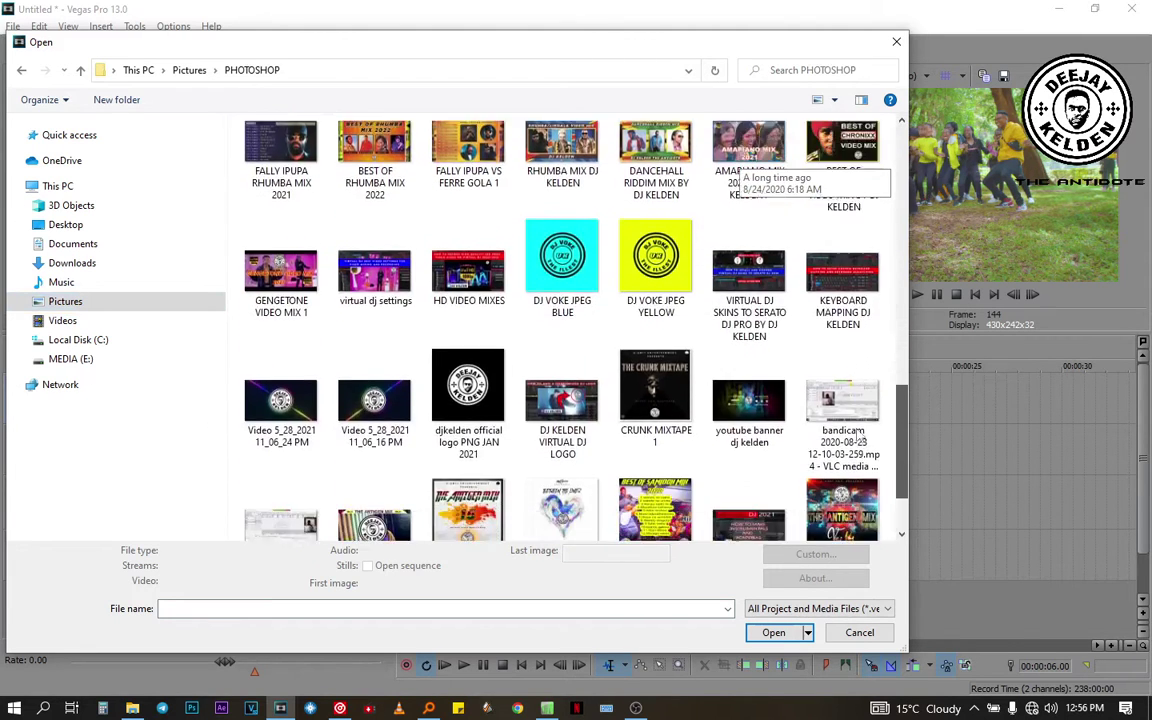
pyautogui.click(440, 200)
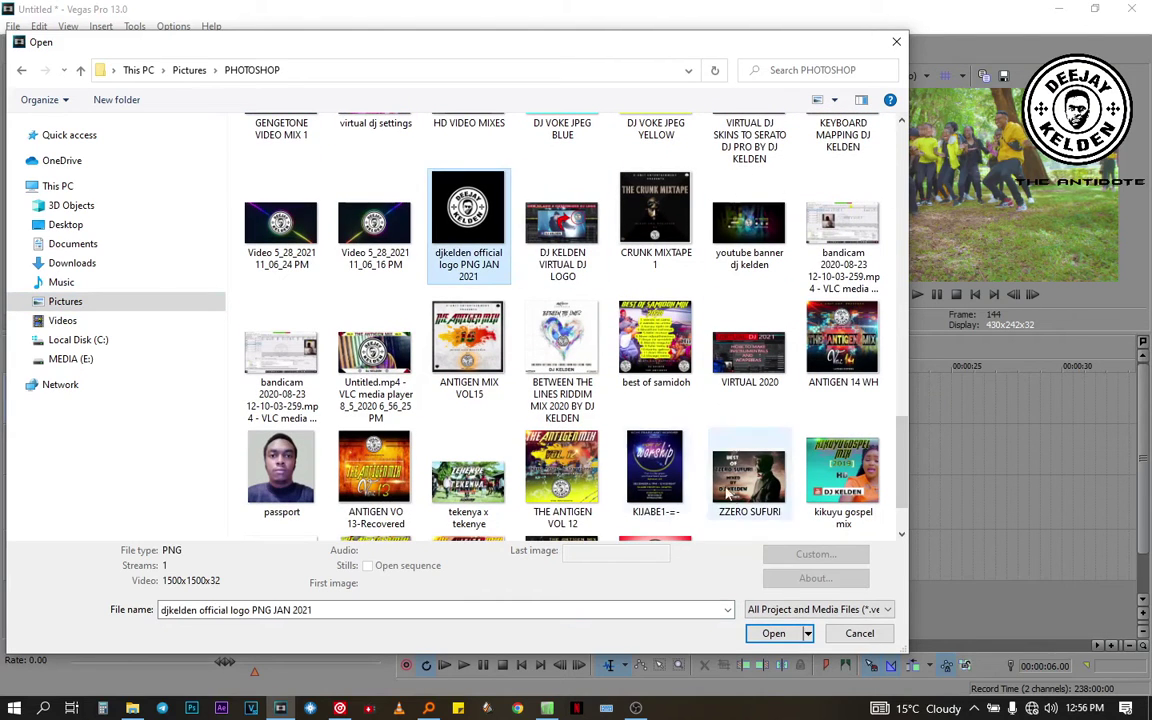
pyautogui.click(775, 633)
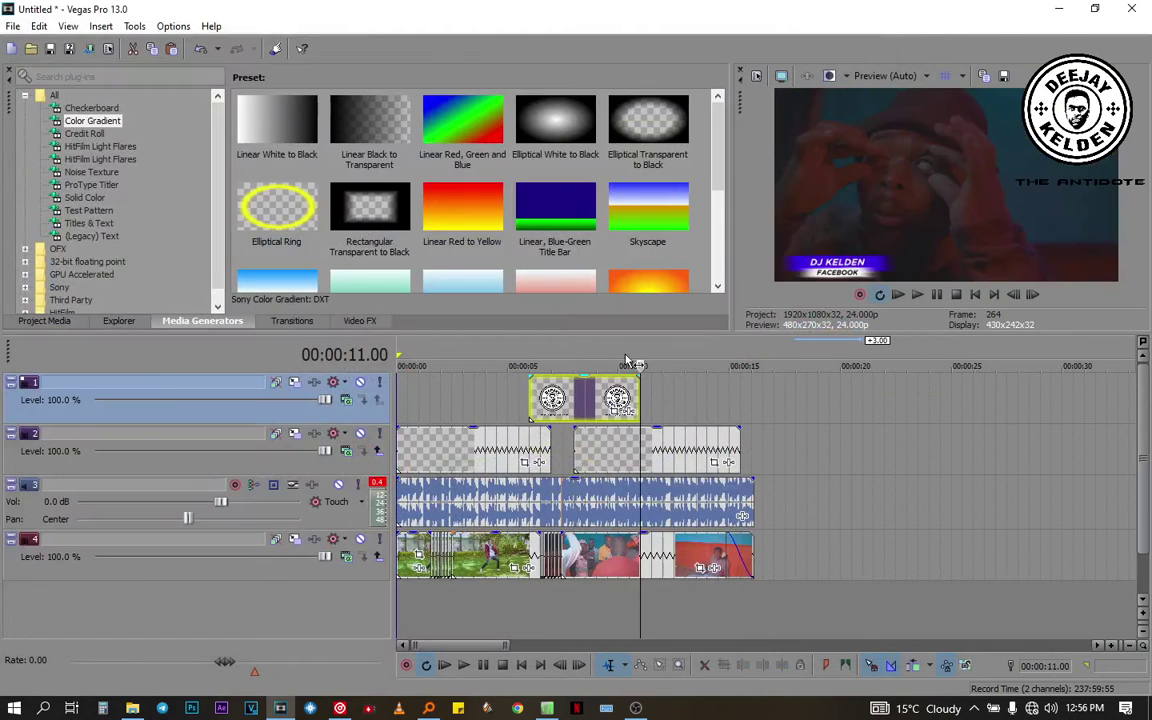
# Extend both ends of the logo event so it runs from the project start to the end of the mix
pyautogui.moveTo(527, 397); pyautogui.dragTo(398, 398)
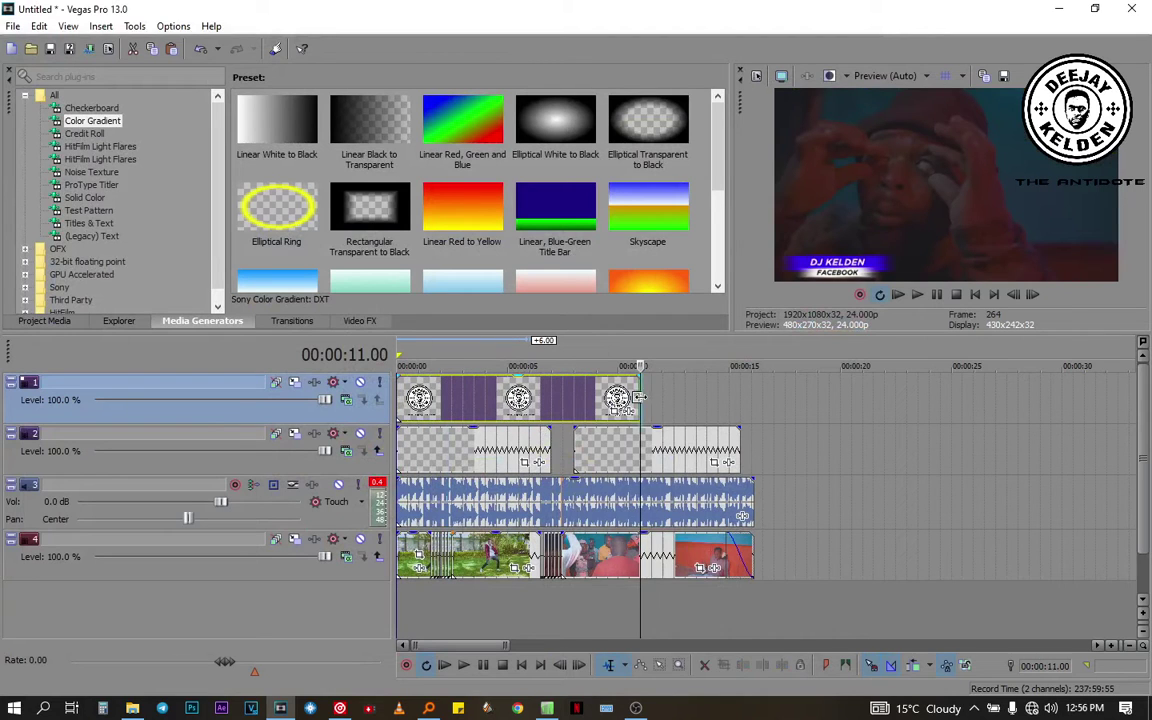
pyautogui.moveTo(638, 397); pyautogui.dragTo(753, 420)
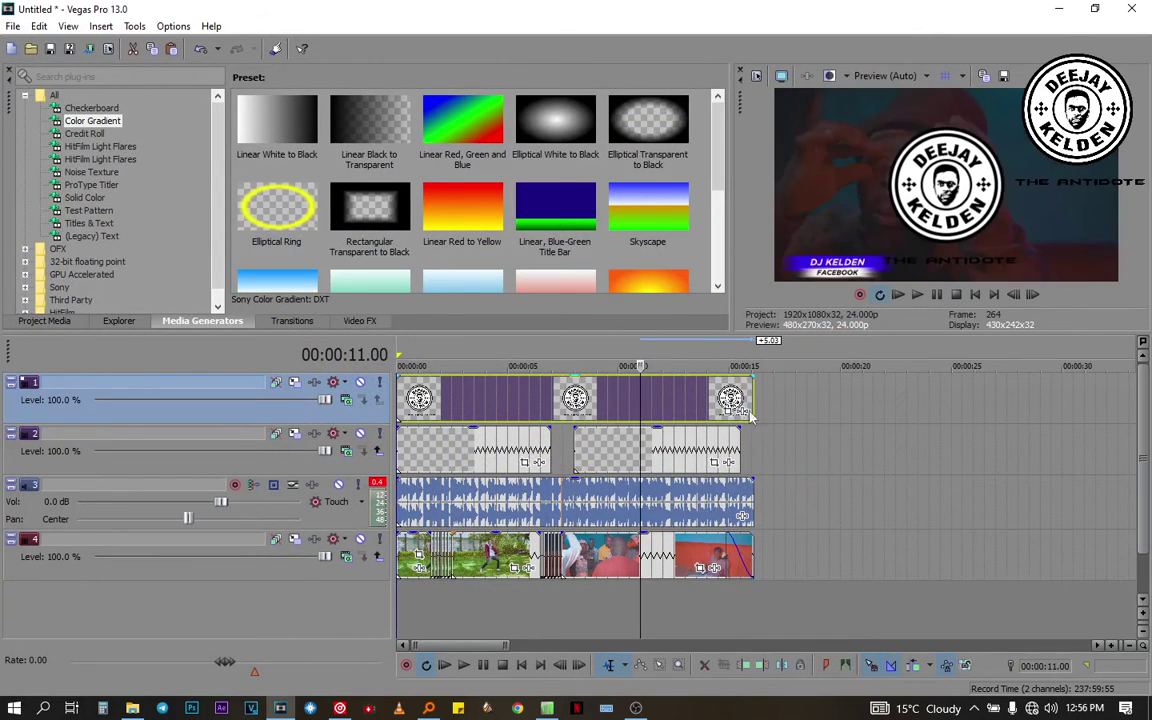
pyautogui.click(729, 410)
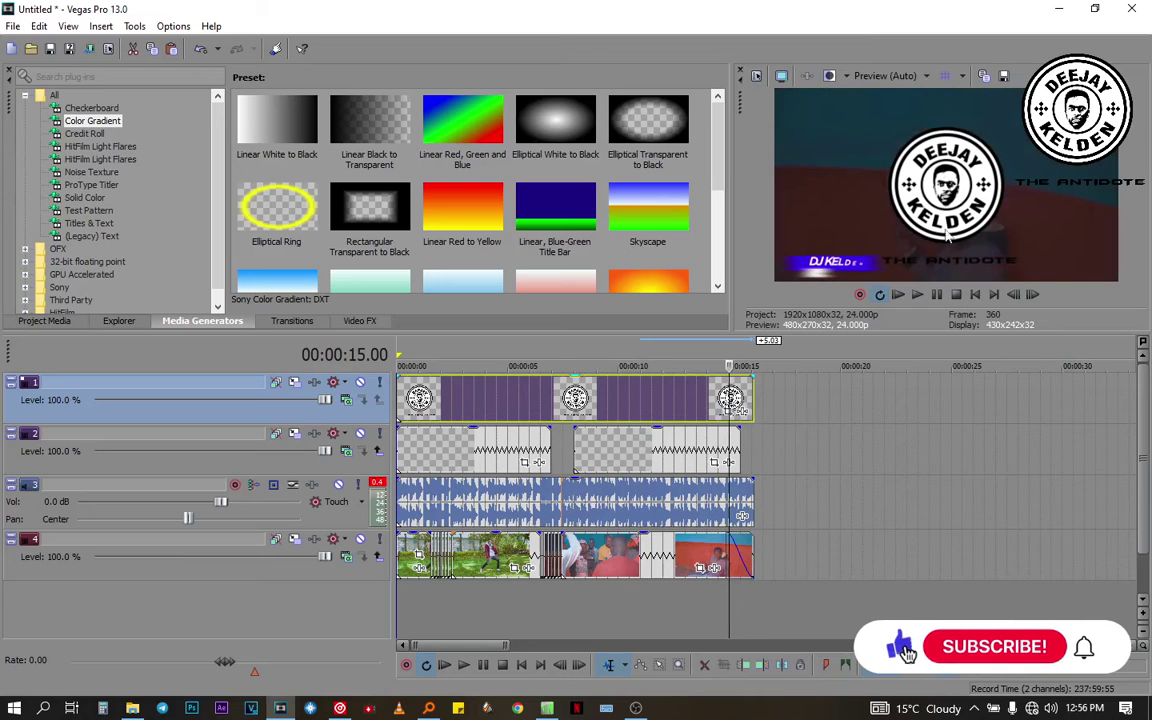
# Open the logo event's Pan/Crop settings in an enlarged window and expand the crop frame to about 3,990.9 by 3,990.9
pyautogui.press('Up')
pyautogui.press('Up')
pyautogui.press('Up')
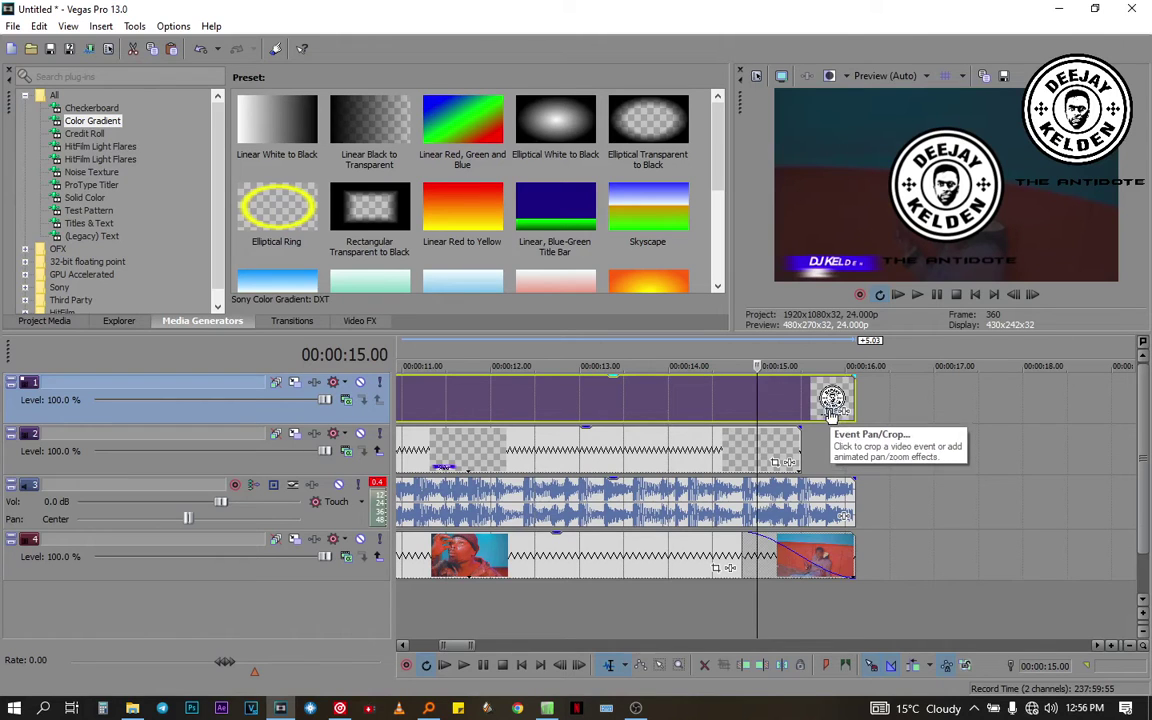
pyautogui.click(836, 427)
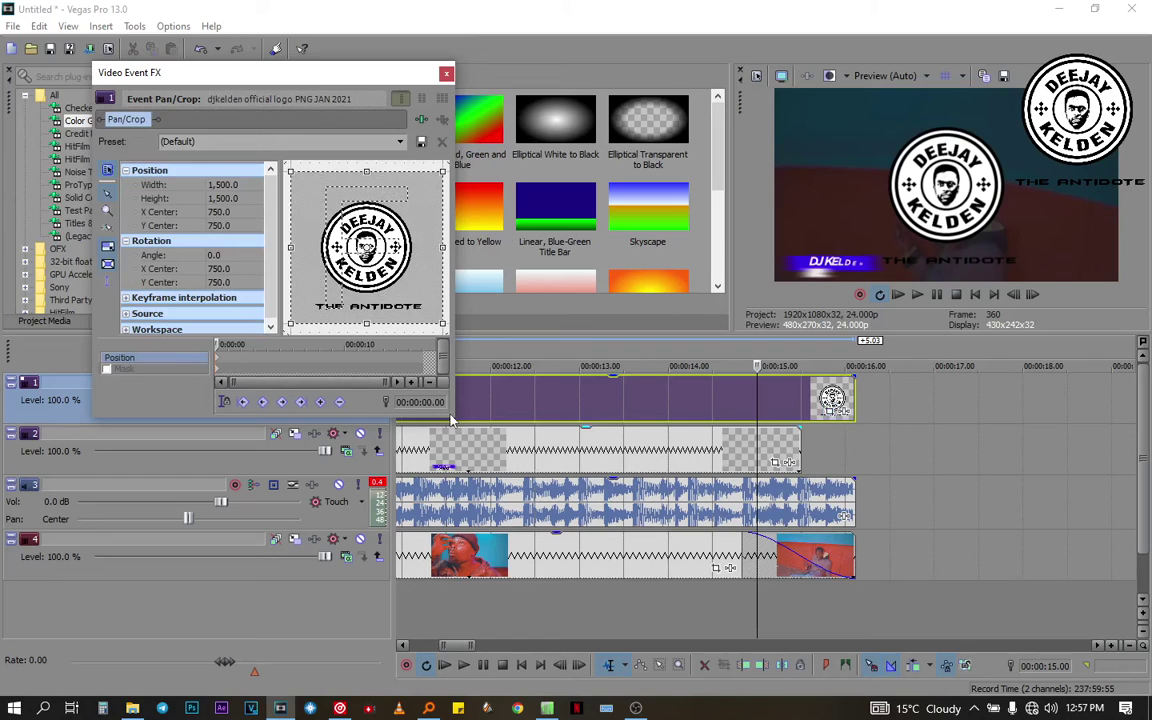
pyautogui.moveTo(455, 418); pyautogui.dragTo(627, 521)
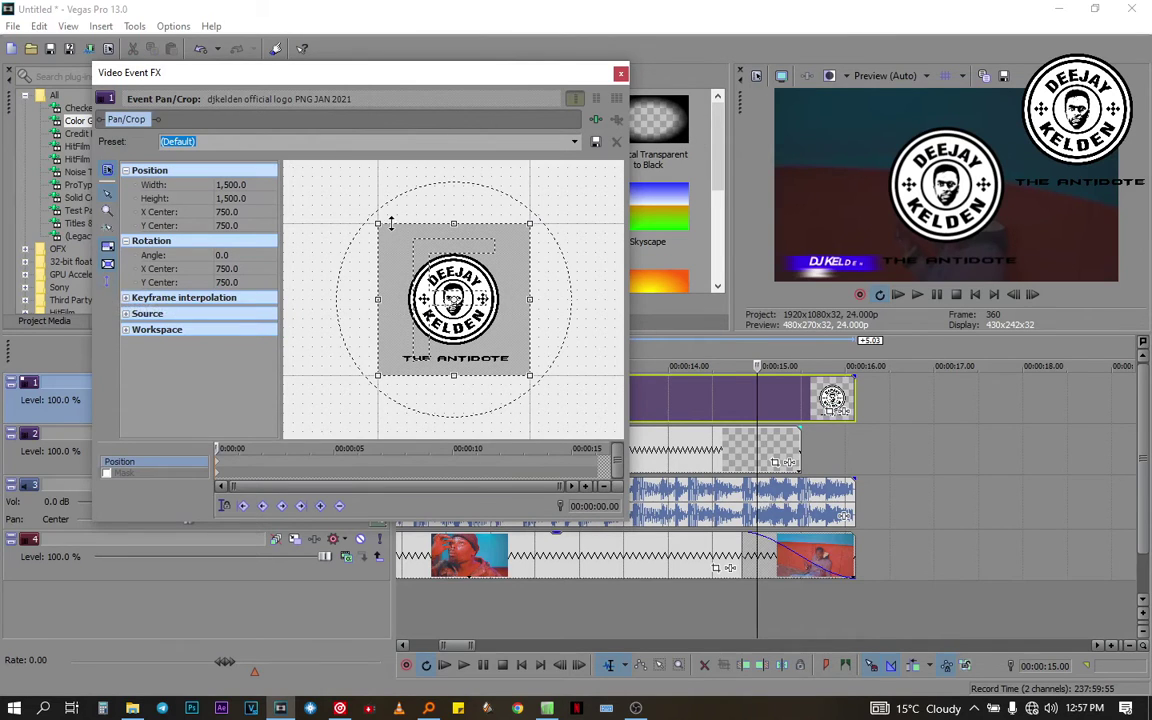
pyautogui.moveTo(375, 222); pyautogui.dragTo(40, 87)
pyautogui.moveTo(332, 289); pyautogui.dragTo(341, 287)
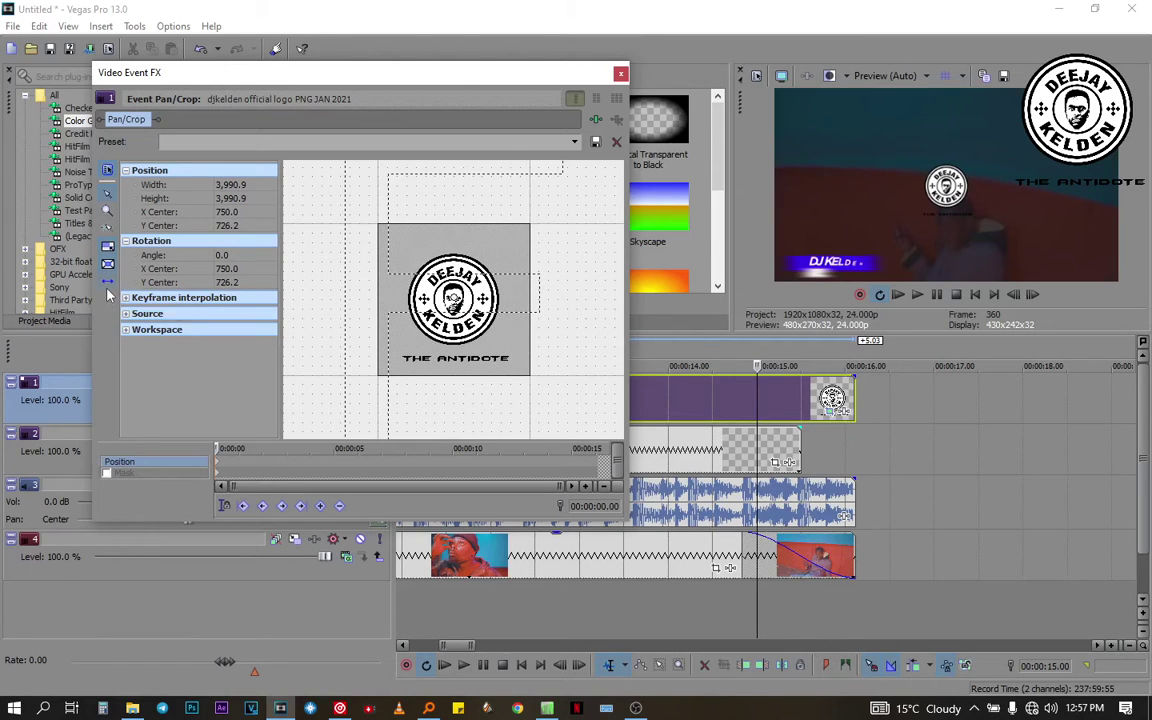
# Allow free movement, shift the crop frame's center to about -439.9, 1,091.1, and match it to the output aspect
pyautogui.click(108, 289)
pyautogui.moveTo(358, 277); pyautogui.dragTo(476, 337)
pyautogui.rightClick(522, 367)
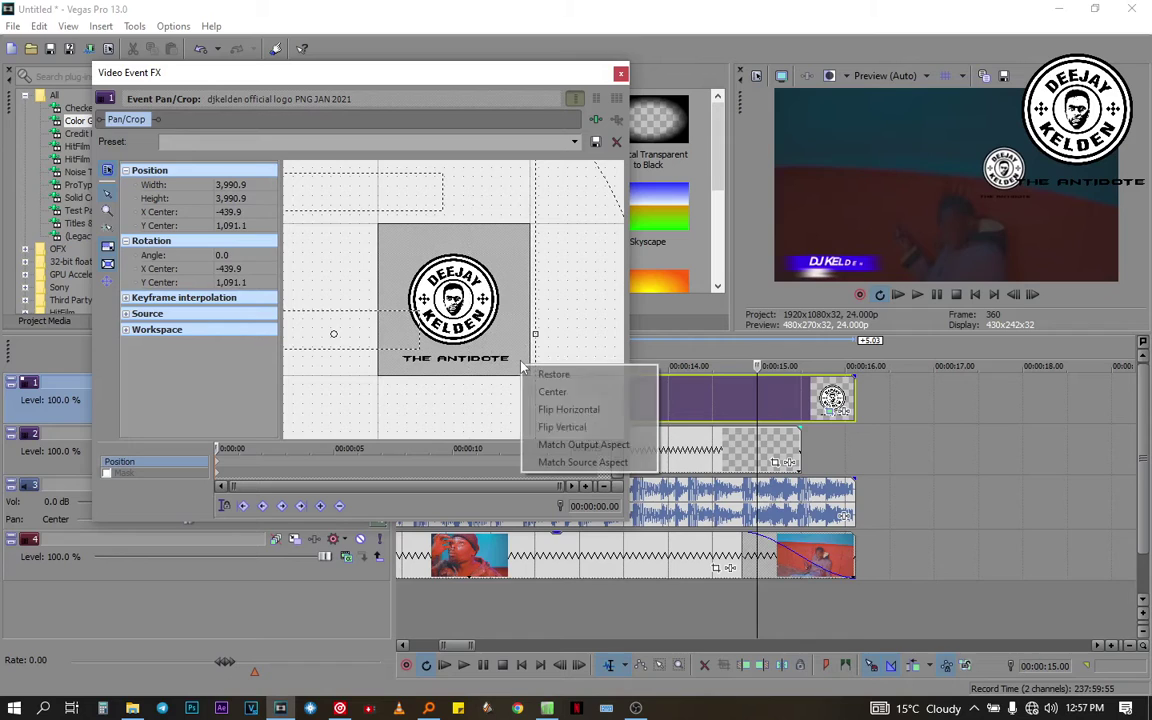
pyautogui.click(580, 445)
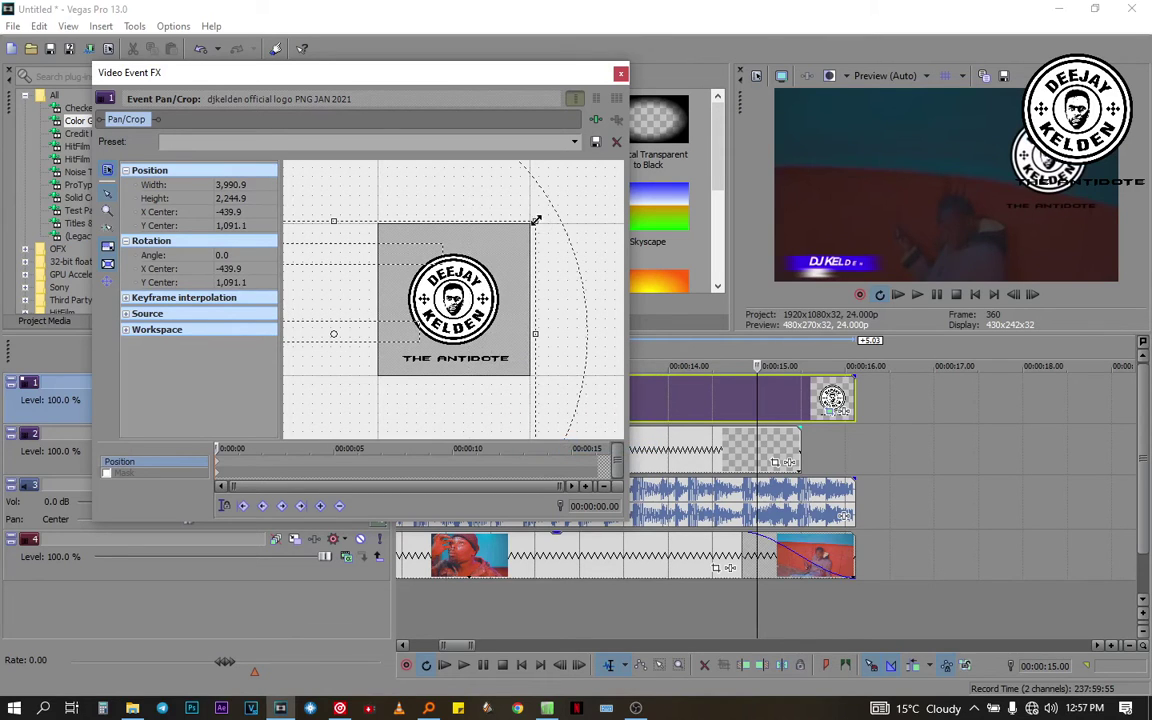
# Shrink the logo into the upper-right of the video with a crop frame of about 10,606.7 by 5,966.3, centered near -3,835.1, 3,098.1
pyautogui.moveTo(536, 220); pyautogui.dragTo(345, 357)
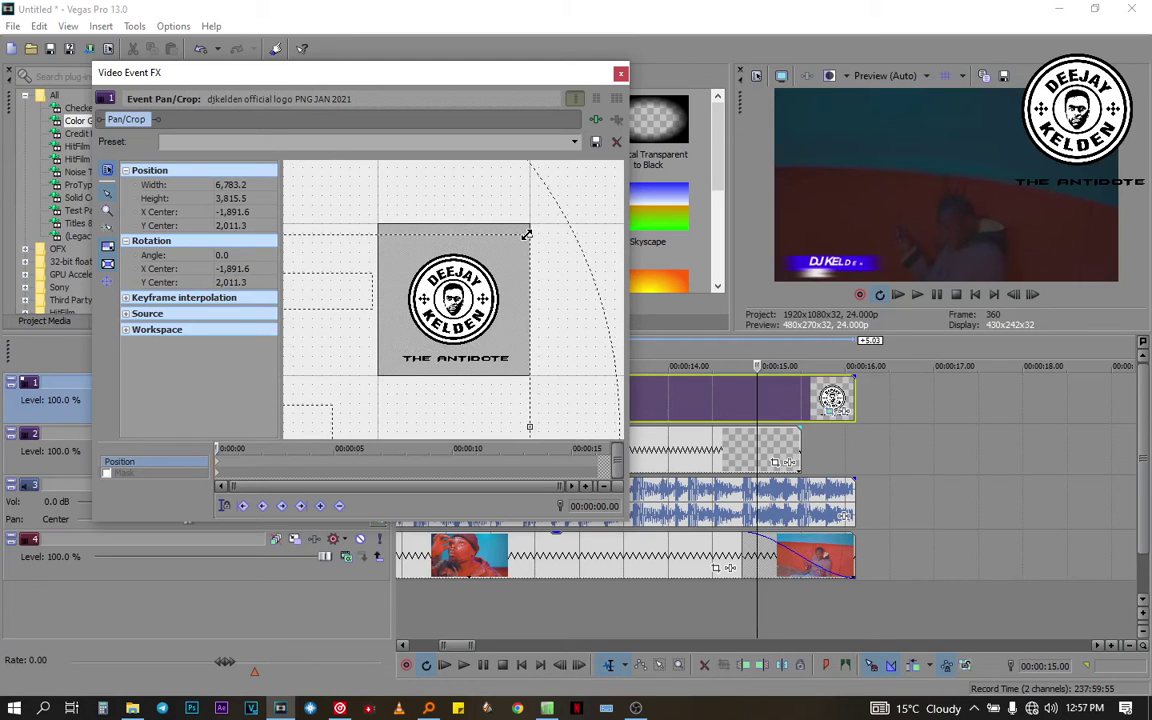
pyautogui.moveTo(527, 234); pyautogui.dragTo(581, 205)
pyautogui.moveTo(482, 280); pyautogui.dragTo(513, 267)
pyautogui.moveTo(556, 231); pyautogui.dragTo(642, 184)
pyautogui.moveTo(482, 283); pyautogui.dragTo(392, 317)
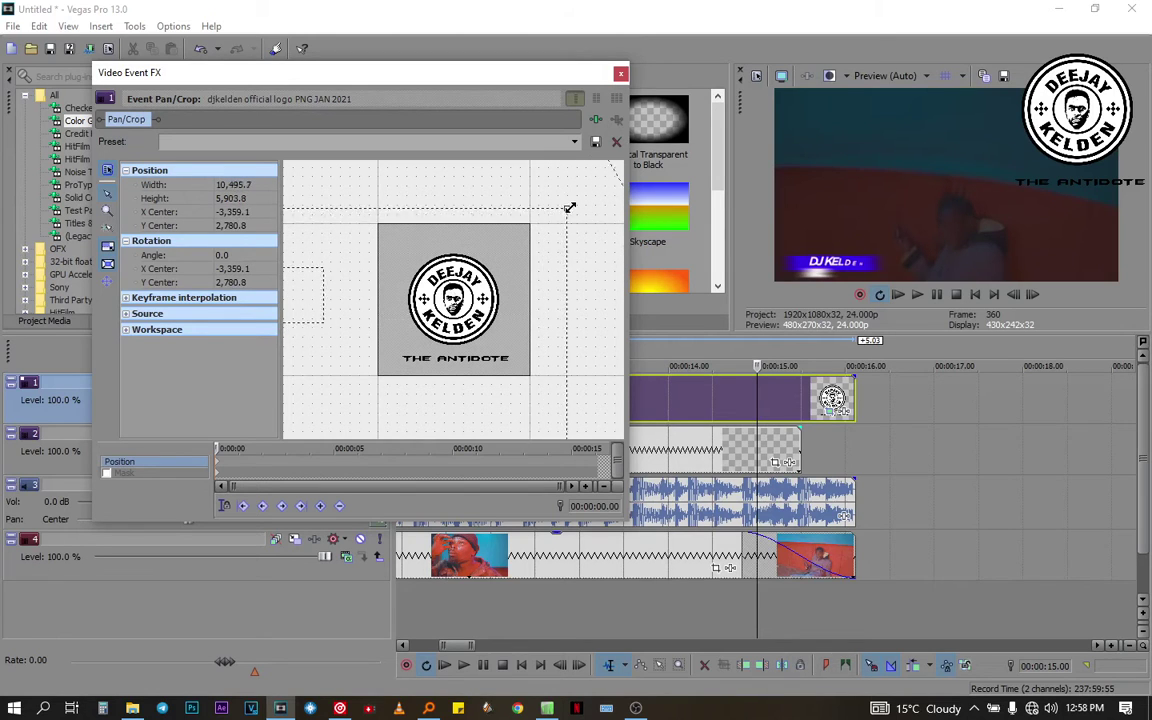
pyautogui.moveTo(569, 207); pyautogui.dragTo(551, 213)
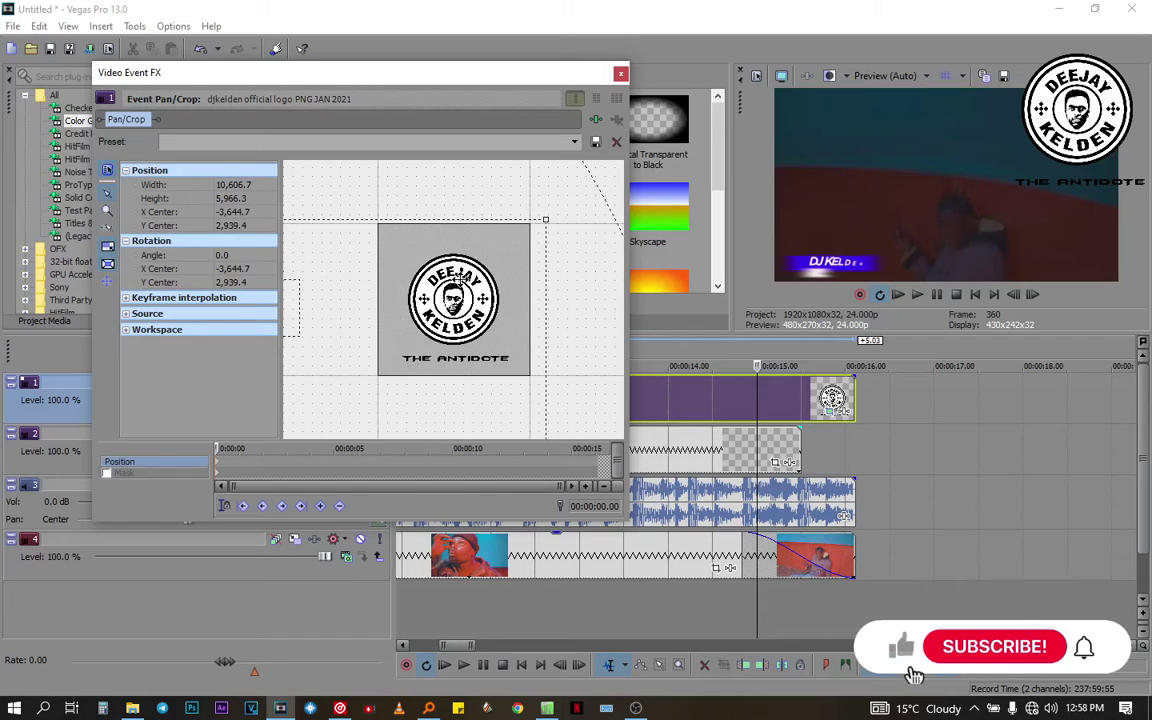
pyautogui.moveTo(458, 280); pyautogui.dragTo(453, 293)
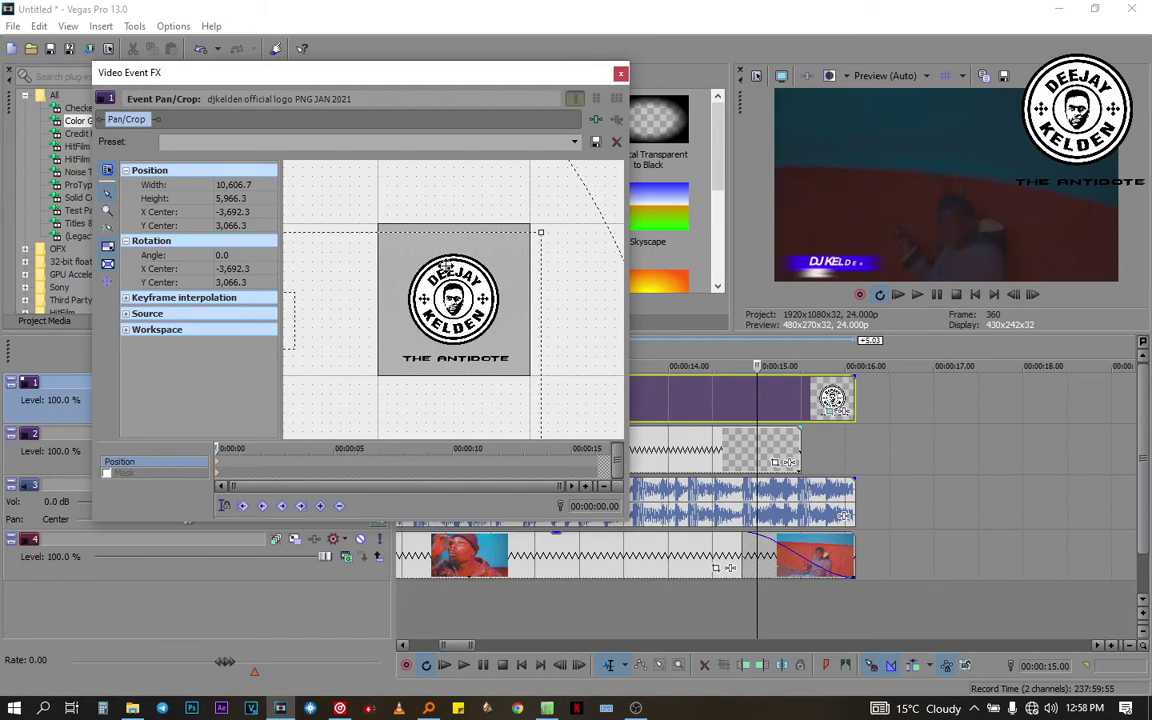
pyautogui.moveTo(440, 245); pyautogui.dragTo(469, 278)
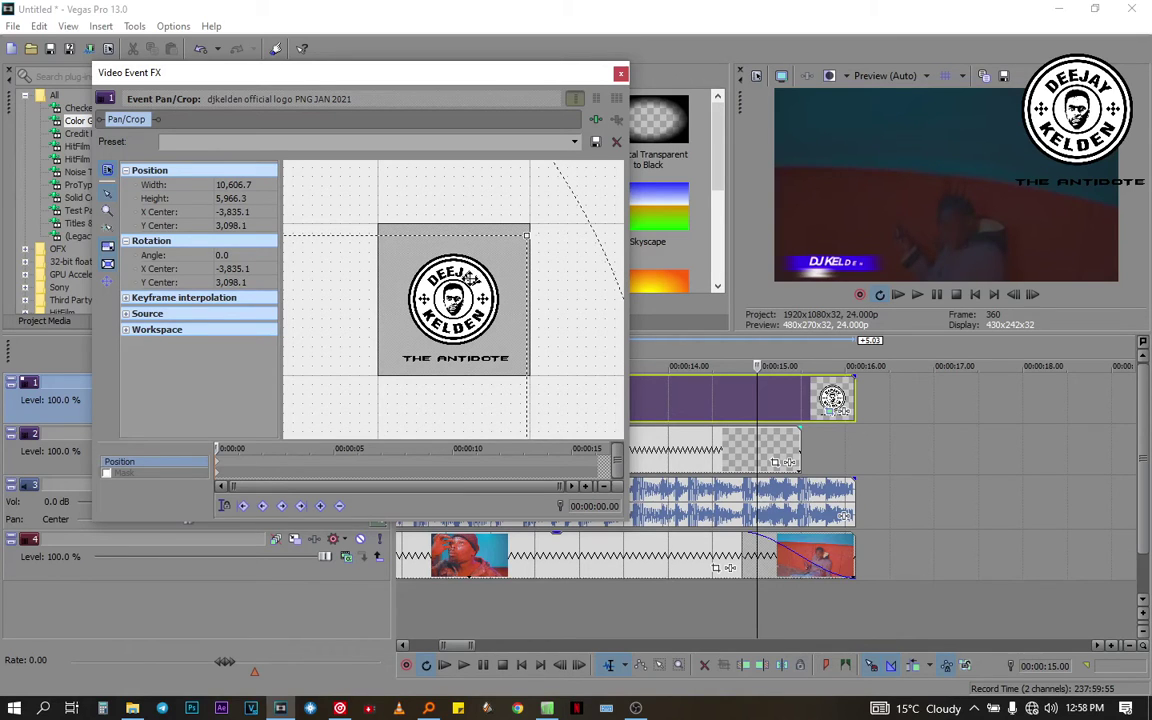
pyautogui.click(620, 72)
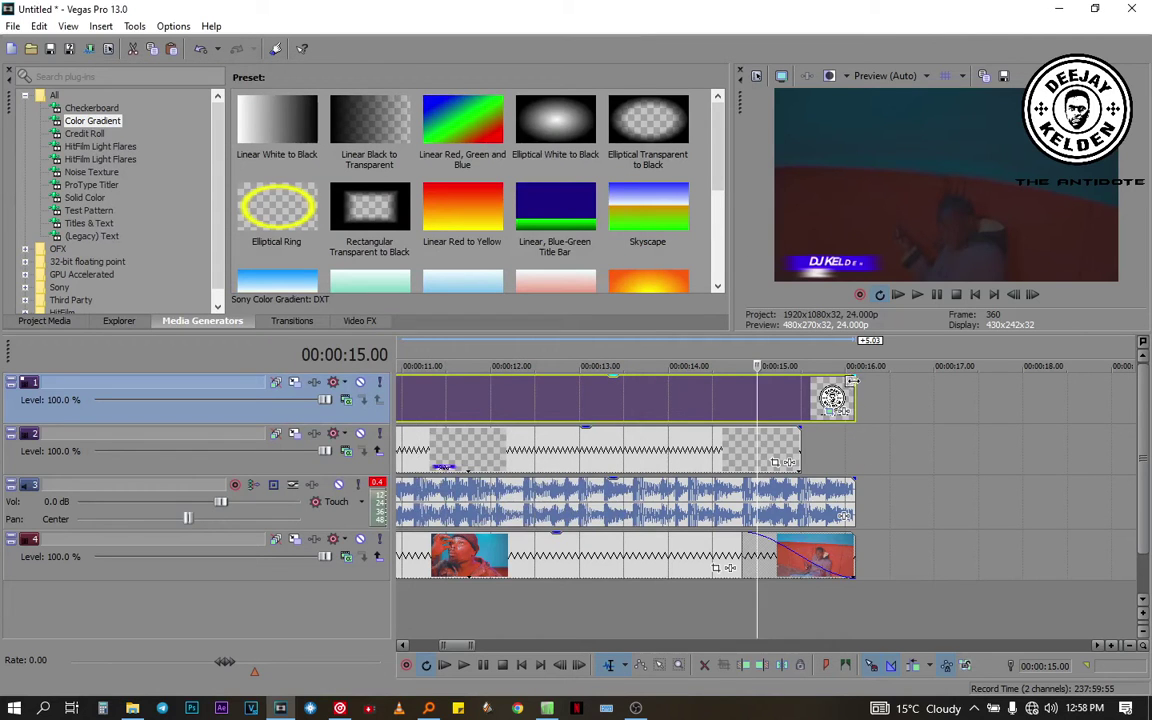
# Add a short fade-out at the end of the logo event and play the project briefly from the start
pyautogui.moveTo(856, 377); pyautogui.dragTo(840, 378)
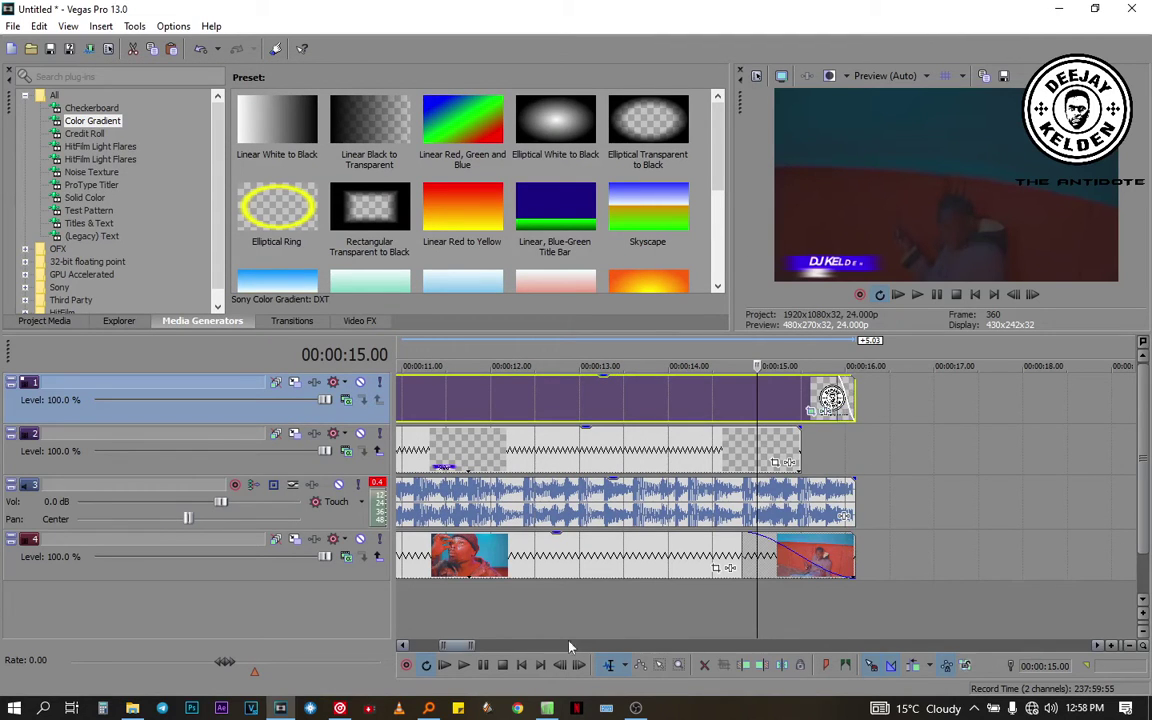
pyautogui.click(521, 665)
pyautogui.press('space')
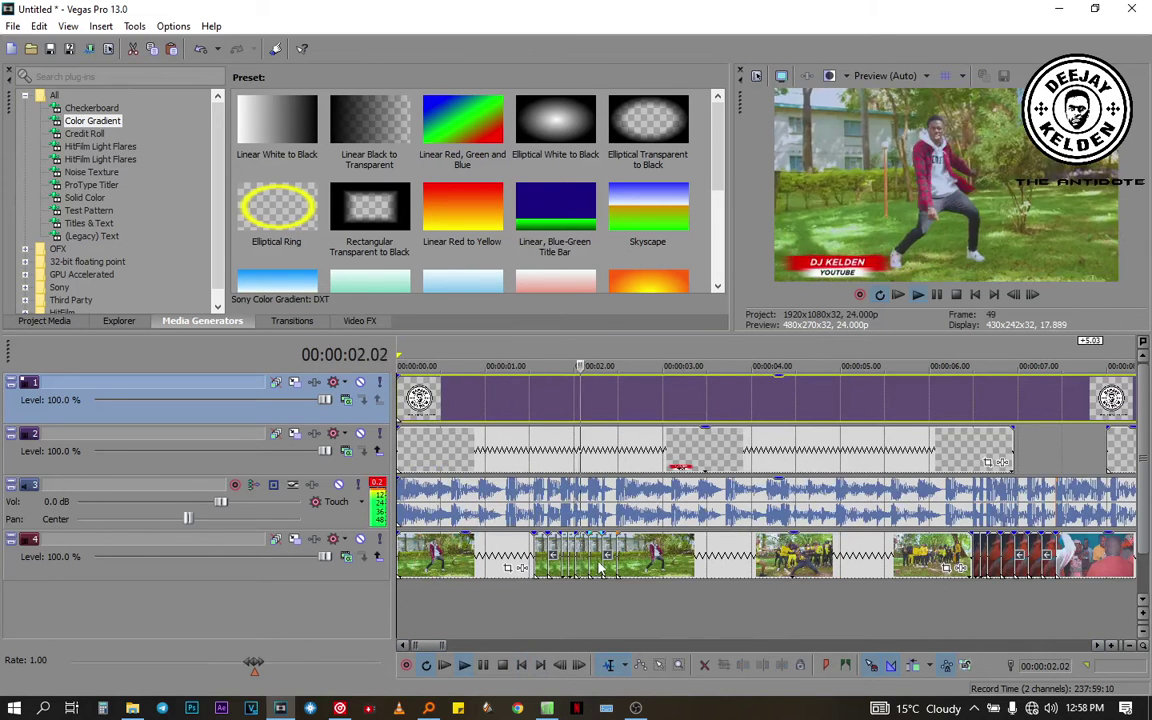
pyautogui.press('space')
pyautogui.scroll(-3, 737, 535)
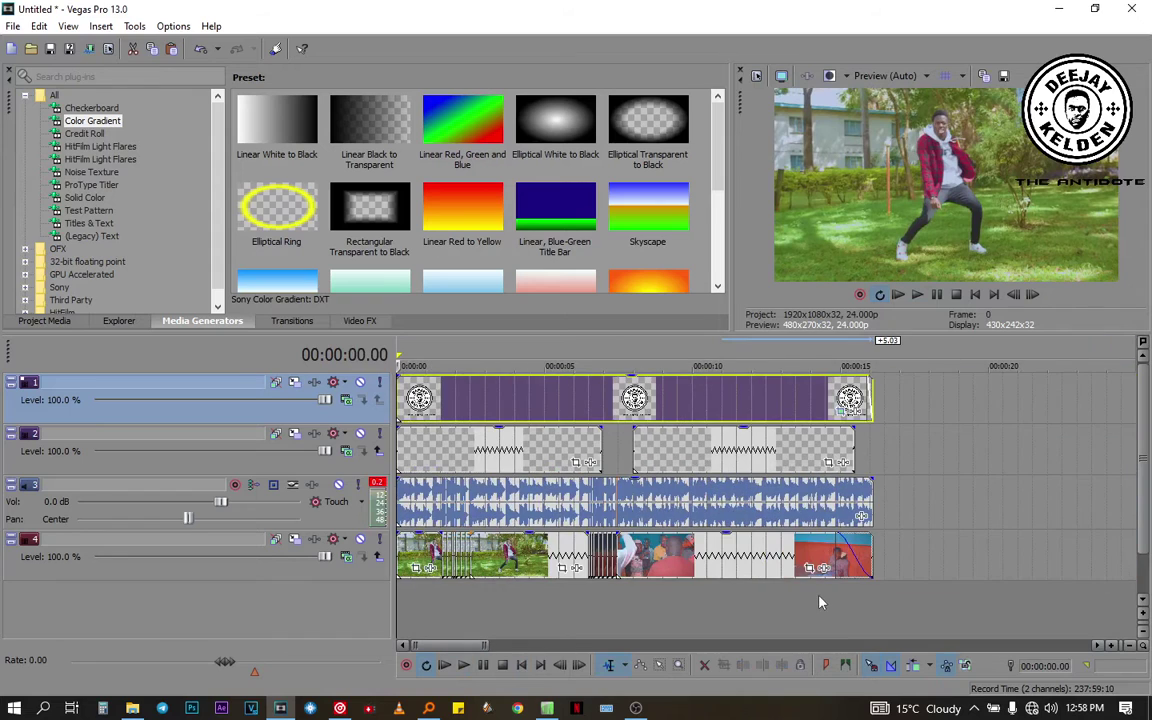
# Set the loop region to the whole project and play its ending from 00:00:15.12
pyautogui.doubleClick(690, 362)
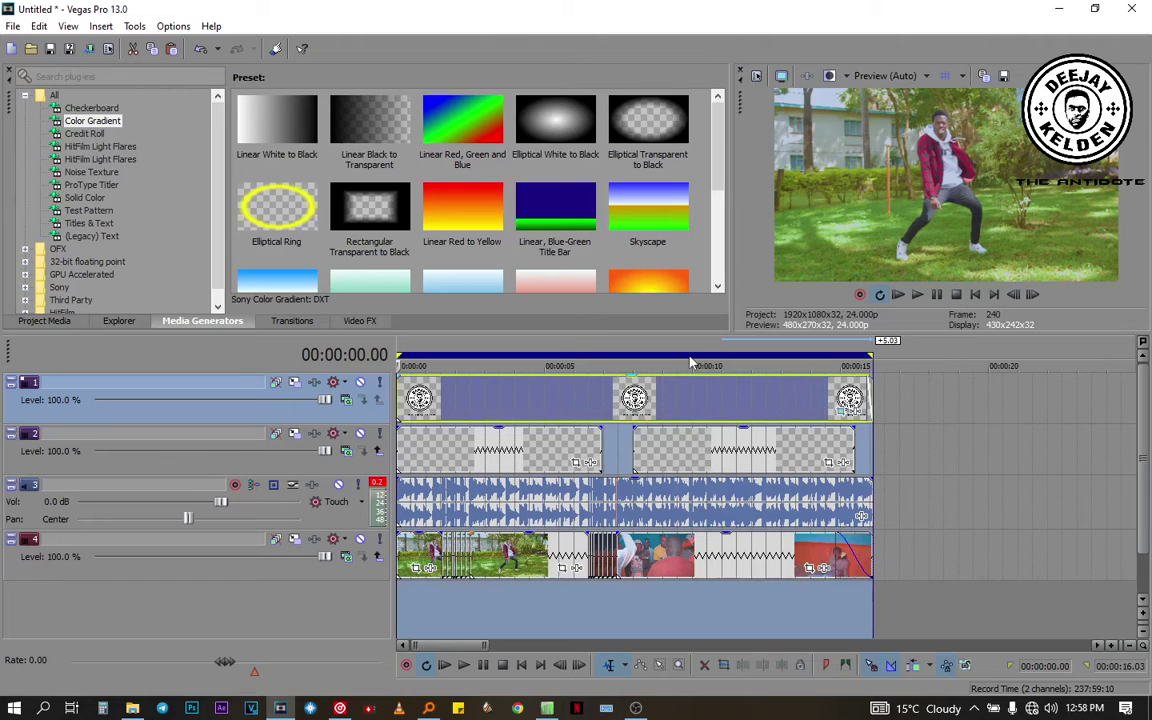
pyautogui.click(870, 465)
pyautogui.press('space')
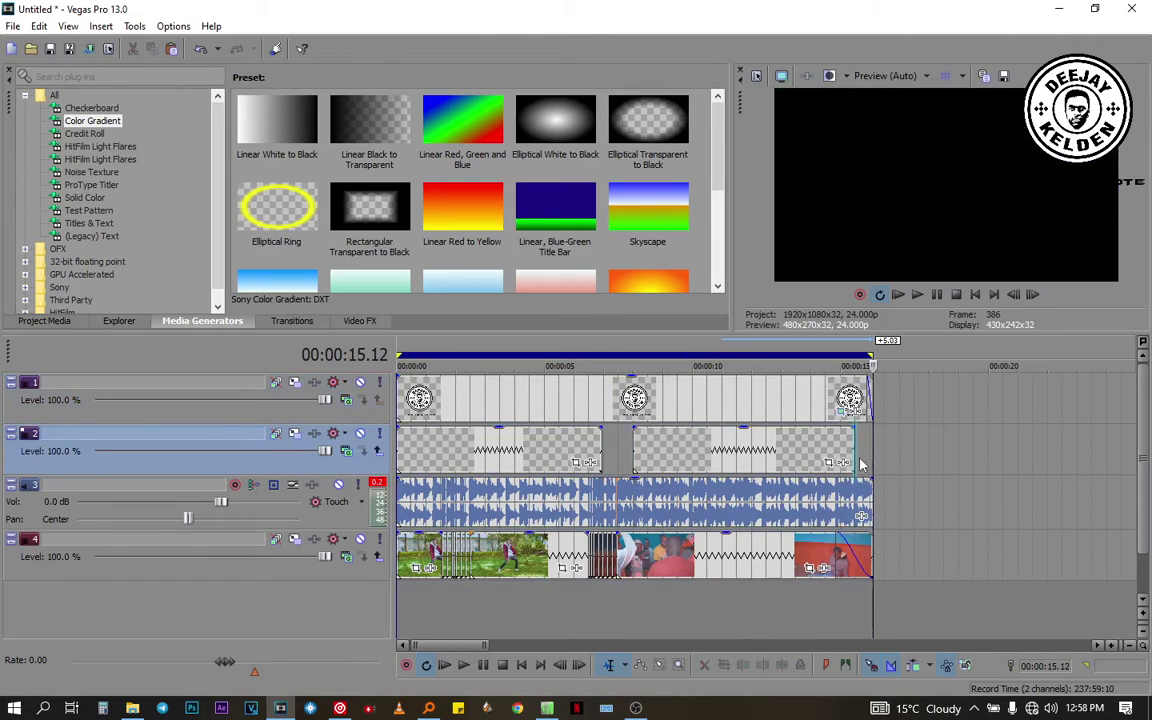
pyautogui.press('space')
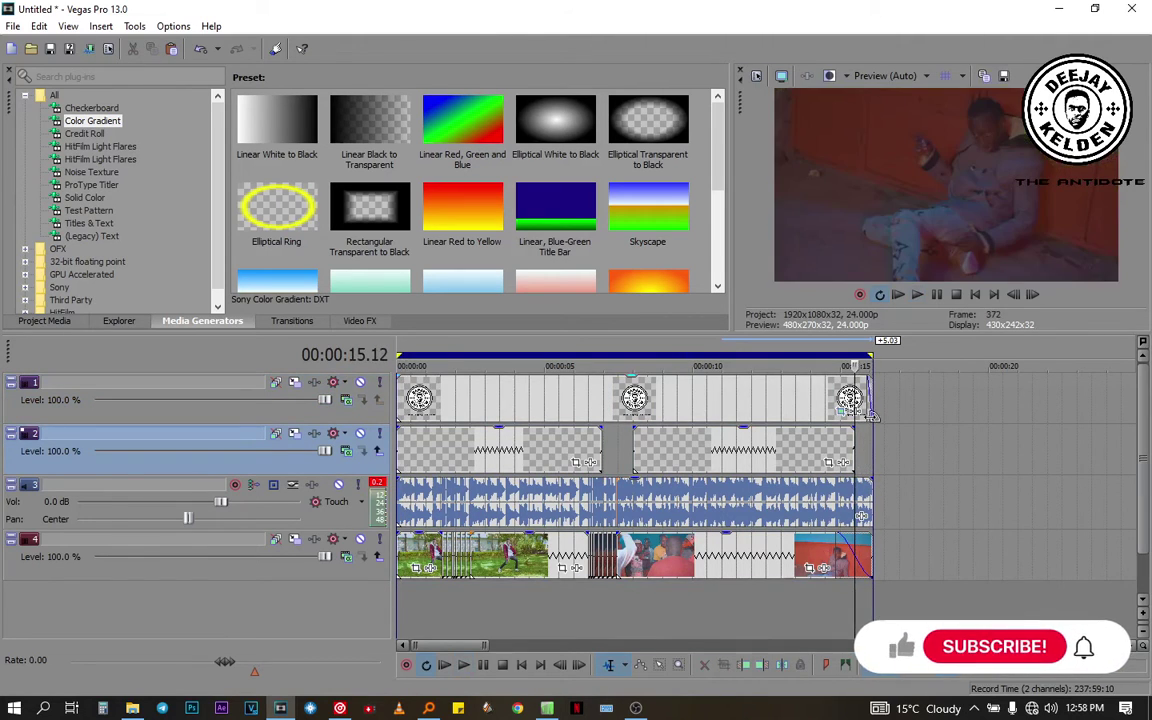
# Play the ending from 00:00:14.14 and give the Facebook lower third a fade-out of 00:00:00.22
pyautogui.scroll(5, 862, 460)
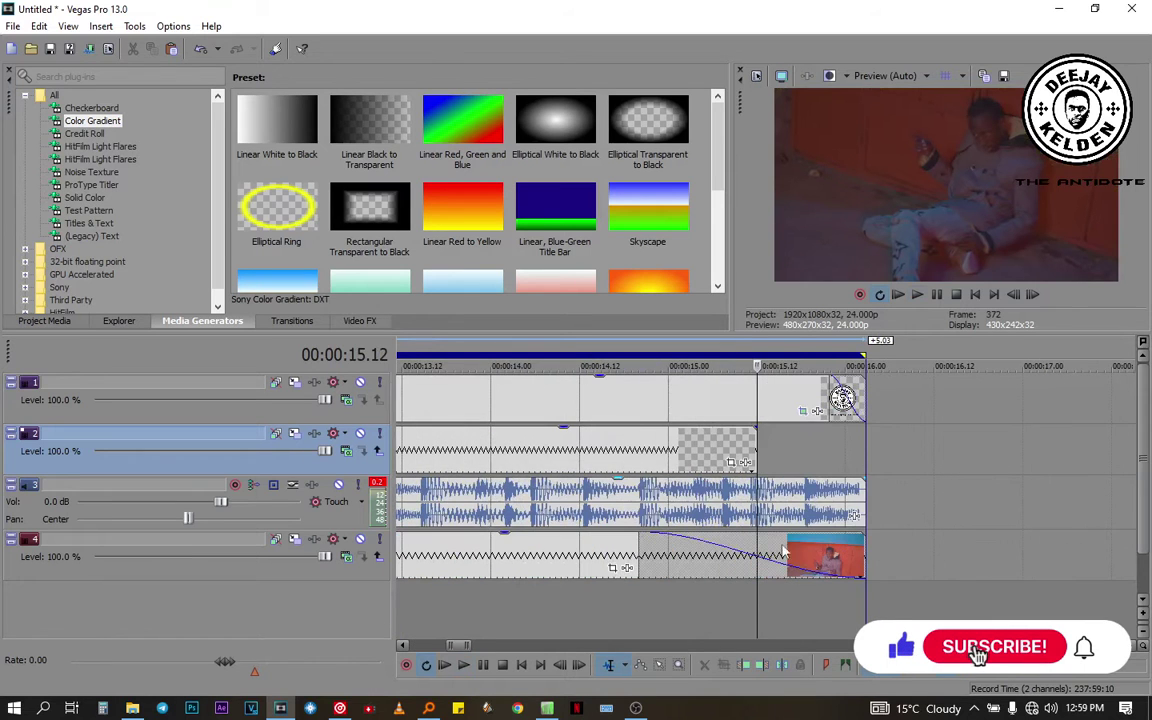
pyautogui.click(594, 615)
pyautogui.press('space')
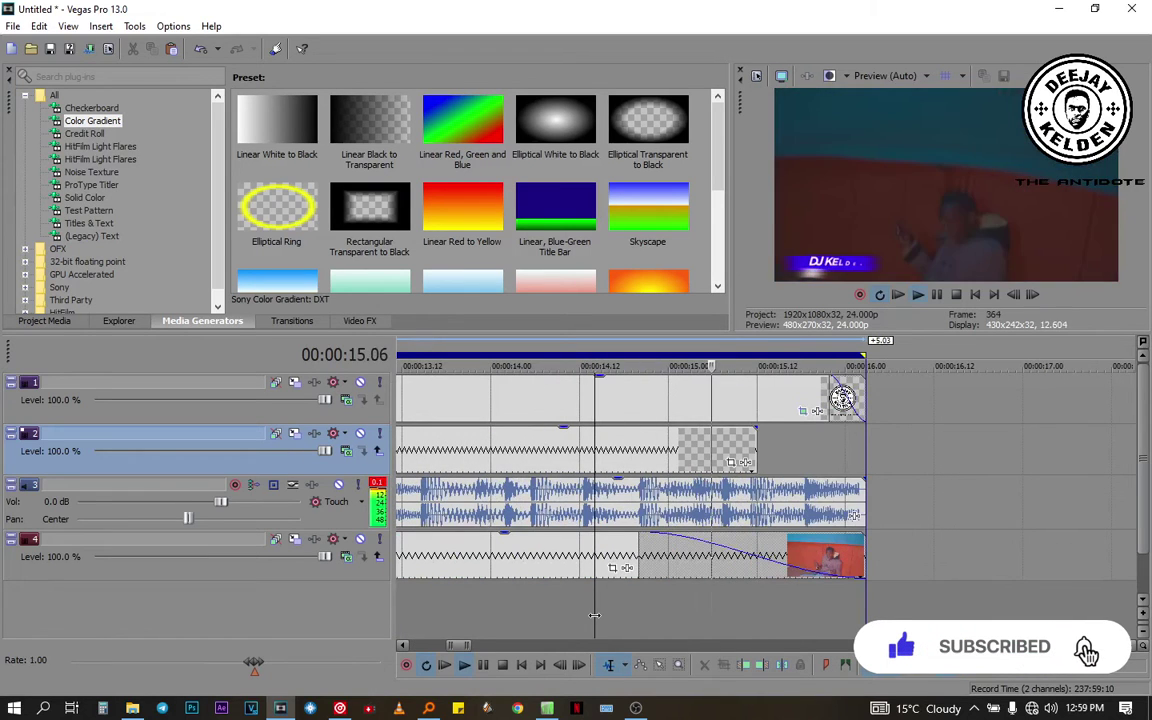
pyautogui.press('space')
pyautogui.click(759, 430)
pyautogui.moveTo(759, 430); pyautogui.dragTo(580, 461)
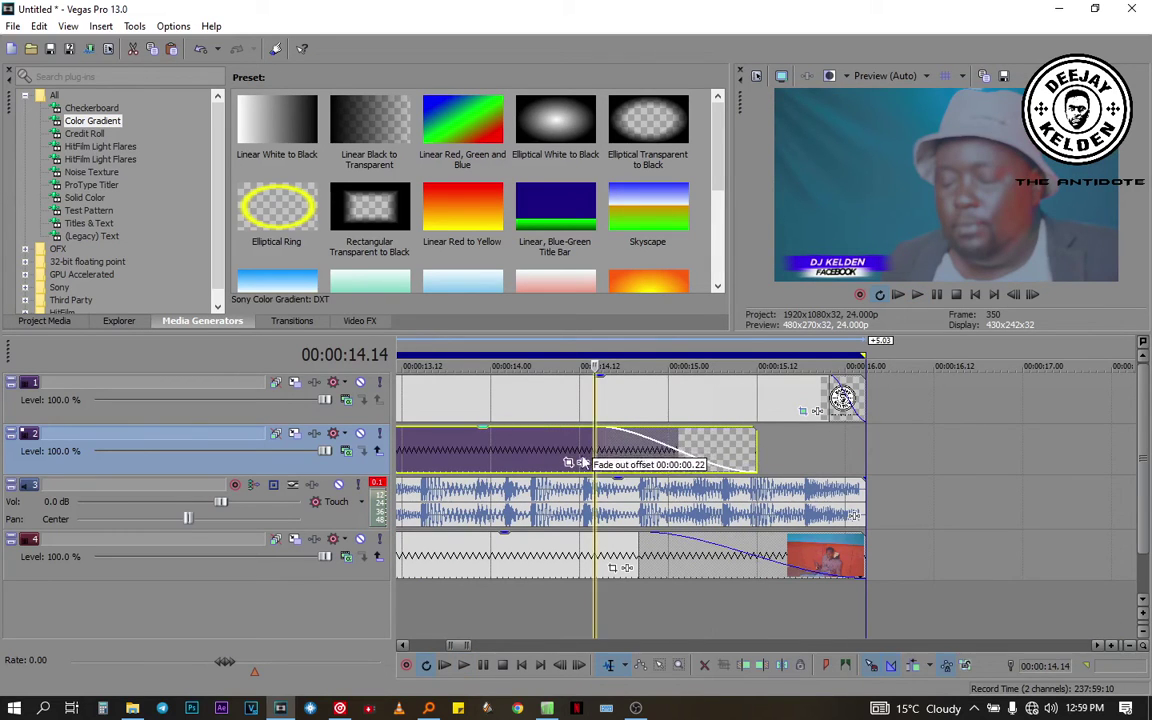
# Play from 00:00:14.03 and lengthen the logo event's fade-out to 00:00:01.03
pyautogui.click(515, 598)
pyautogui.press('space')
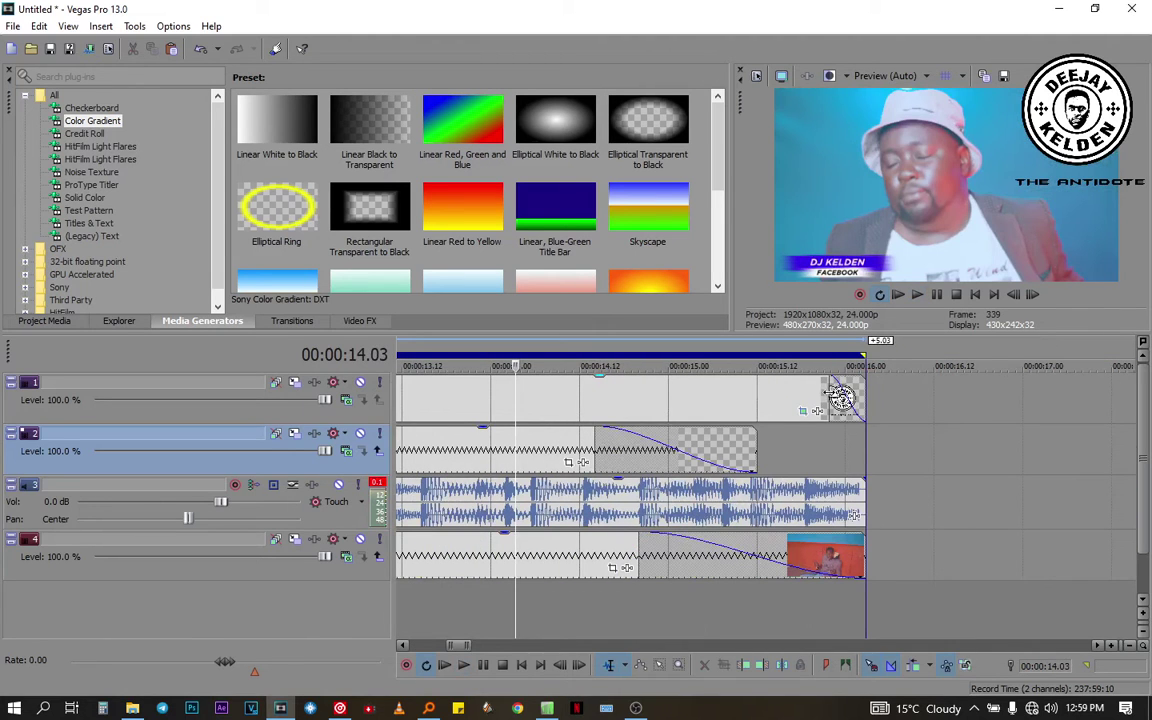
pyautogui.moveTo(836, 386); pyautogui.dragTo(672, 410)
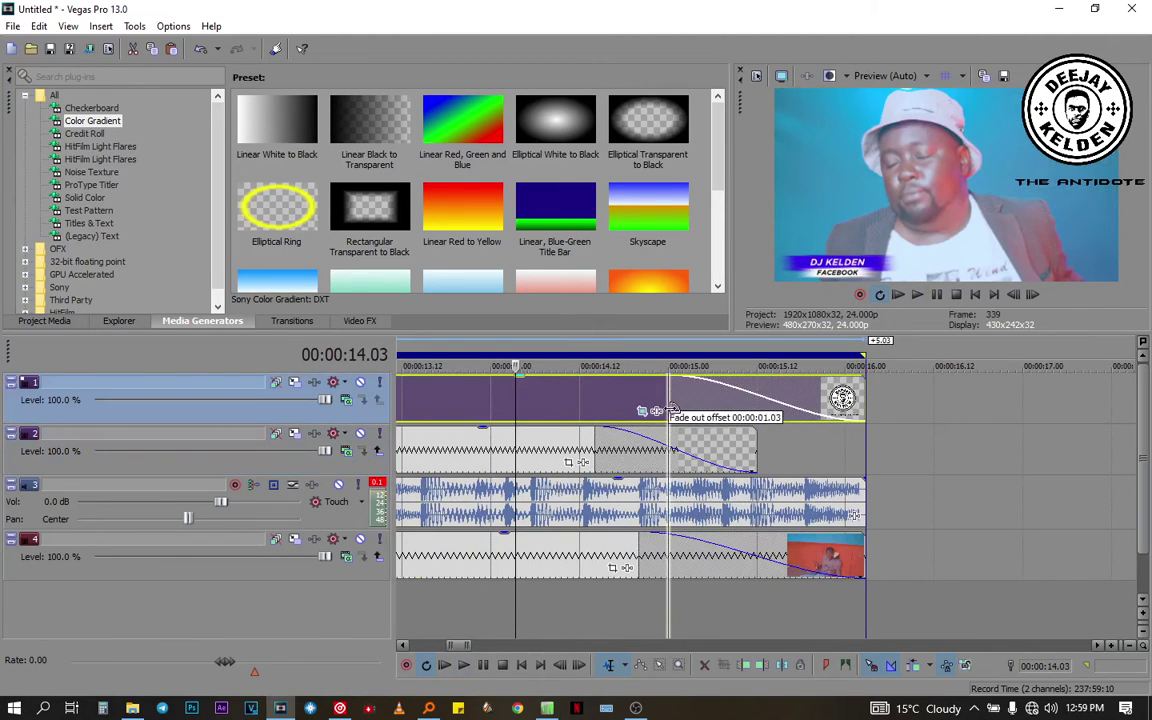
# Play the ending from 00:00:14.06, fade out the audio event to match the bottom video clip's fade-out, and play it again
pyautogui.click(536, 612)
pyautogui.press('space')
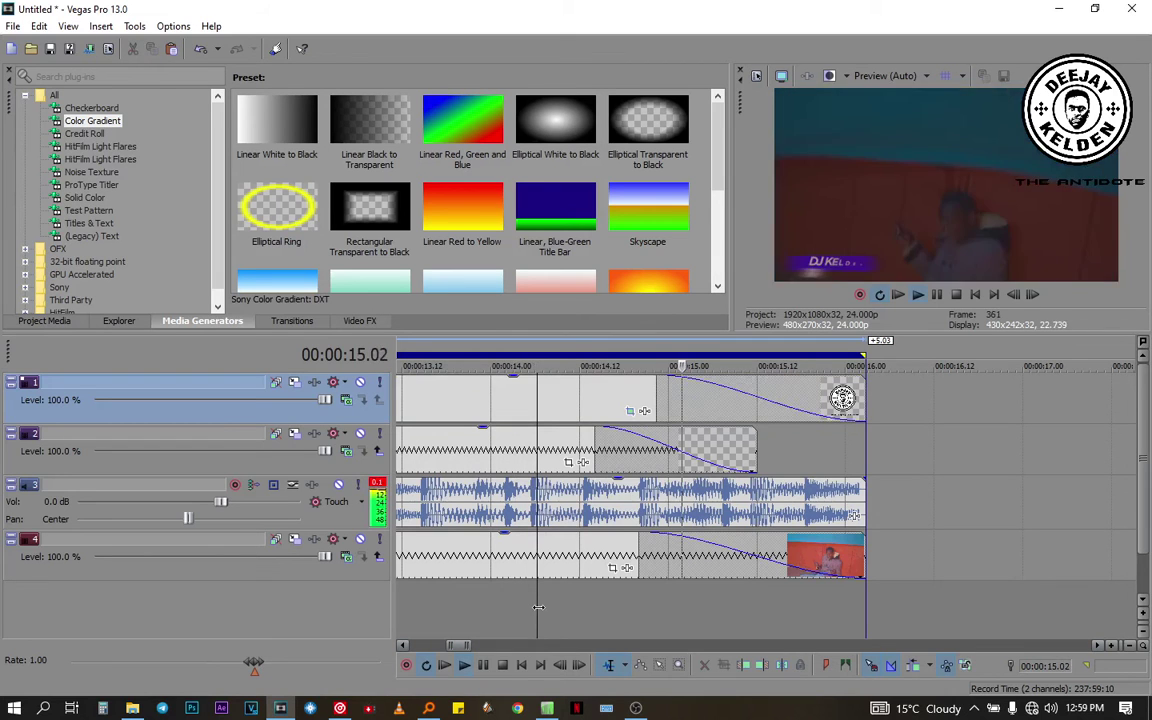
pyautogui.press('space')
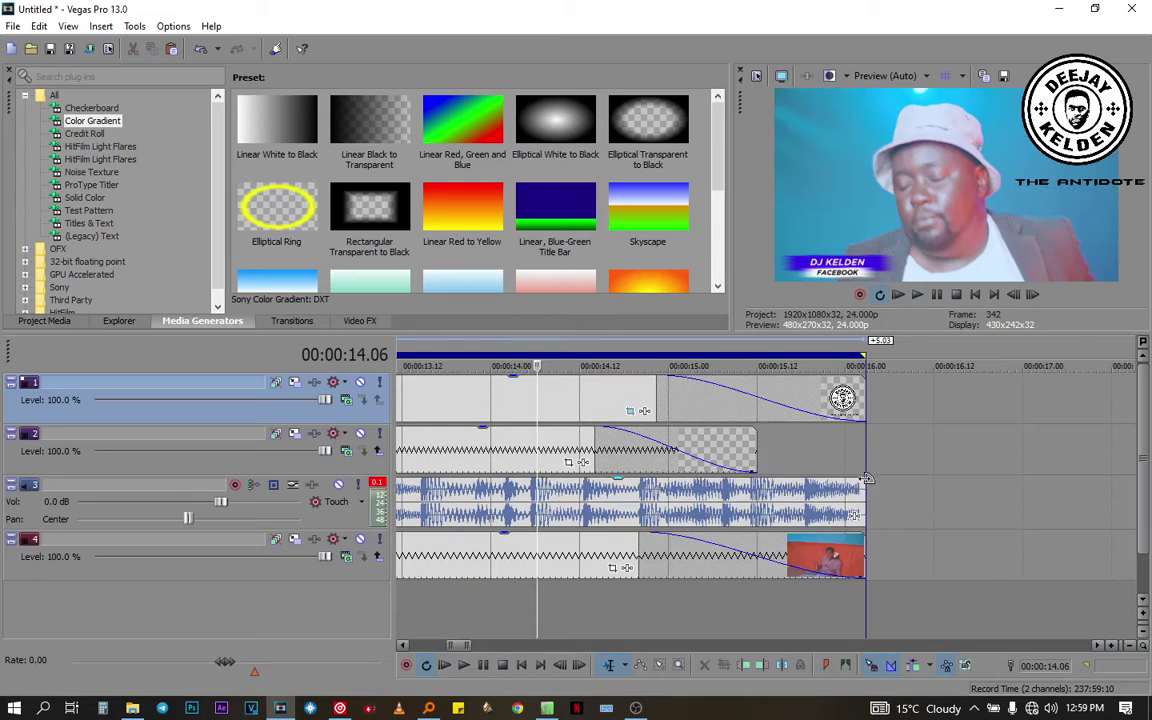
pyautogui.moveTo(866, 479); pyautogui.dragTo(660, 512)
pyautogui.press('space')
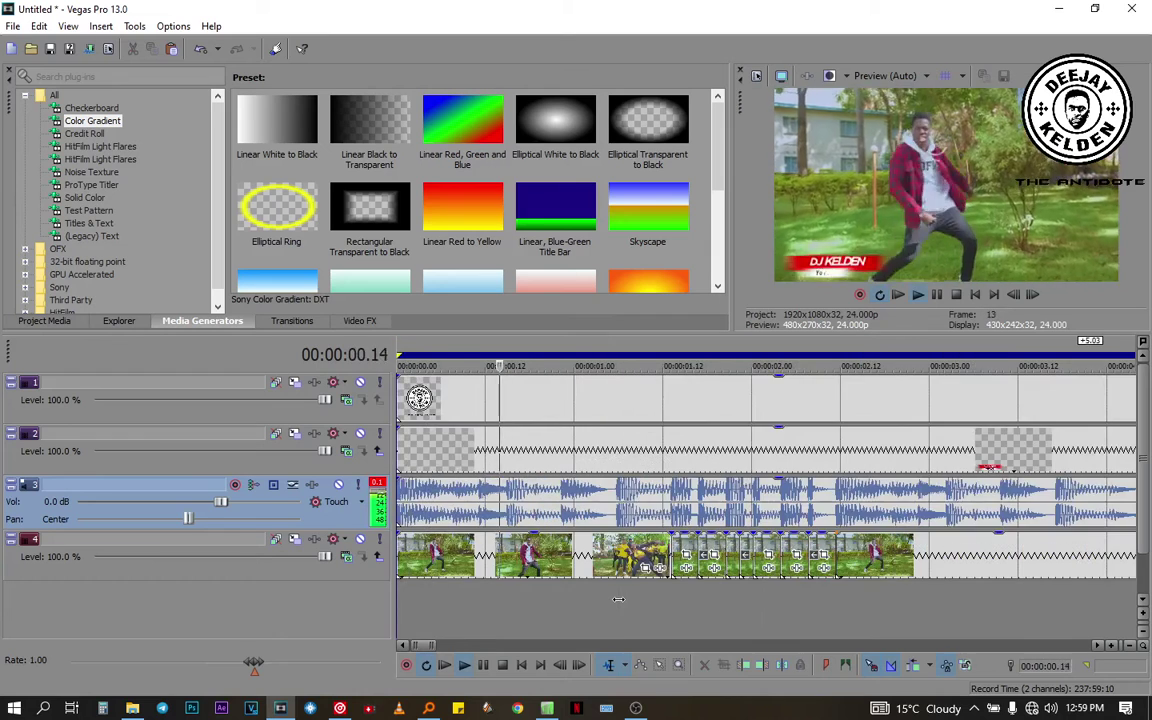
pyautogui.press('space')
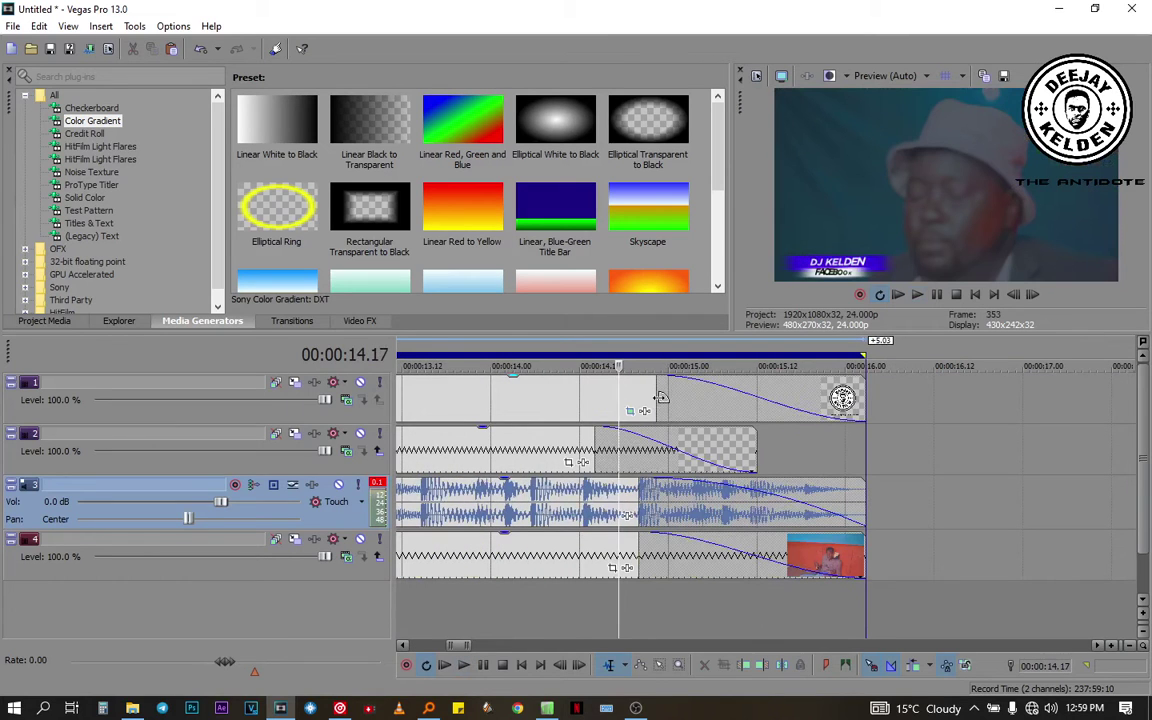
# Lengthen the logo event's fade-out to begin where the Facebook lower third's fade-out starts, and play the ending from 00:00:14.04
pyautogui.moveTo(655, 403); pyautogui.dragTo(592, 400)
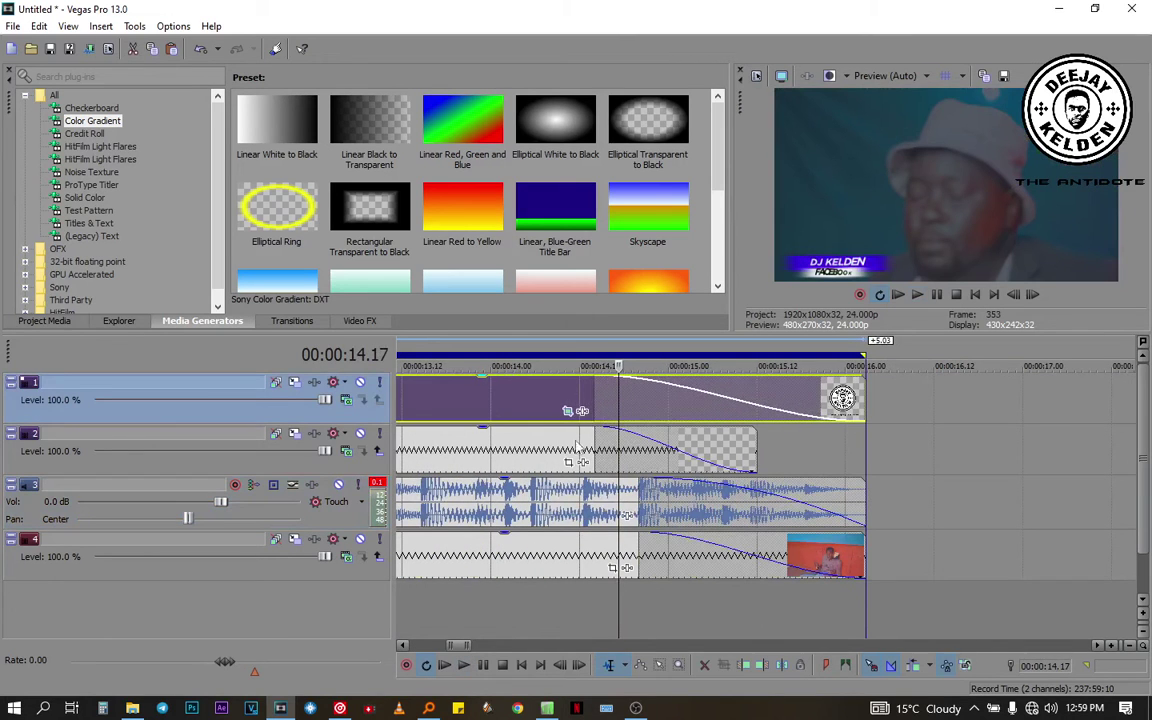
pyautogui.click(519, 600)
pyautogui.press('space')
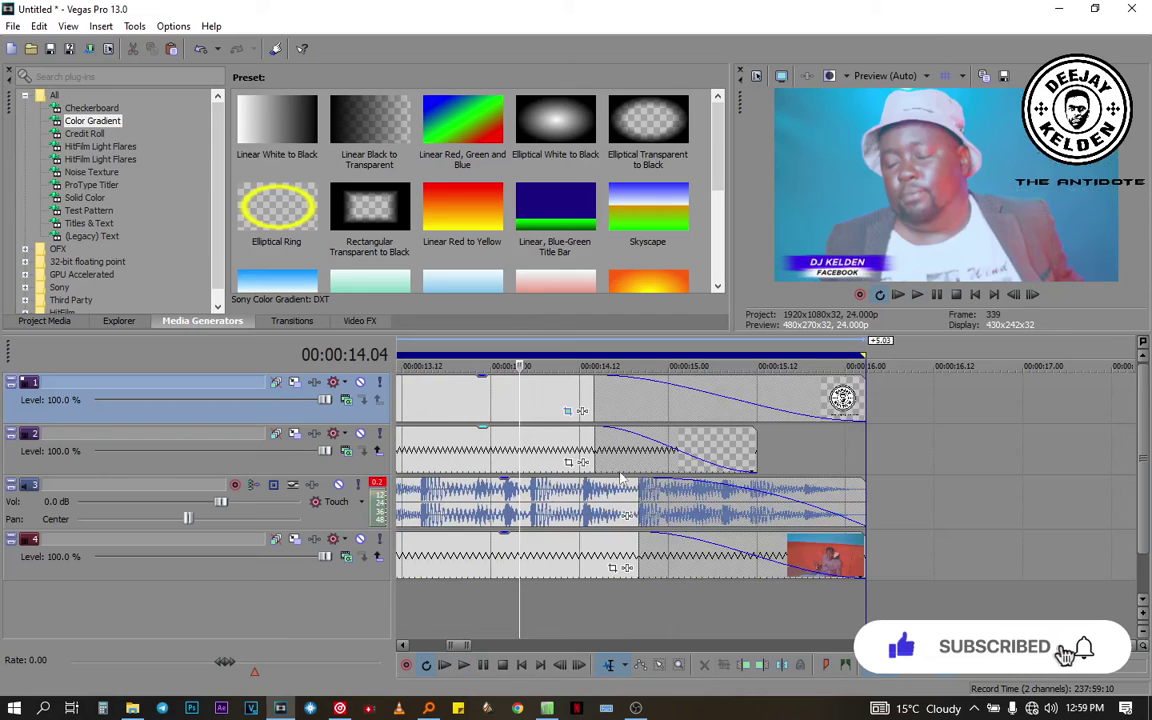
# Render the loop region as Untitled.mp4 in the Videos folder using the MainConcept AVC/AAC Internet HD 1080p template
pyautogui.click(13, 27)
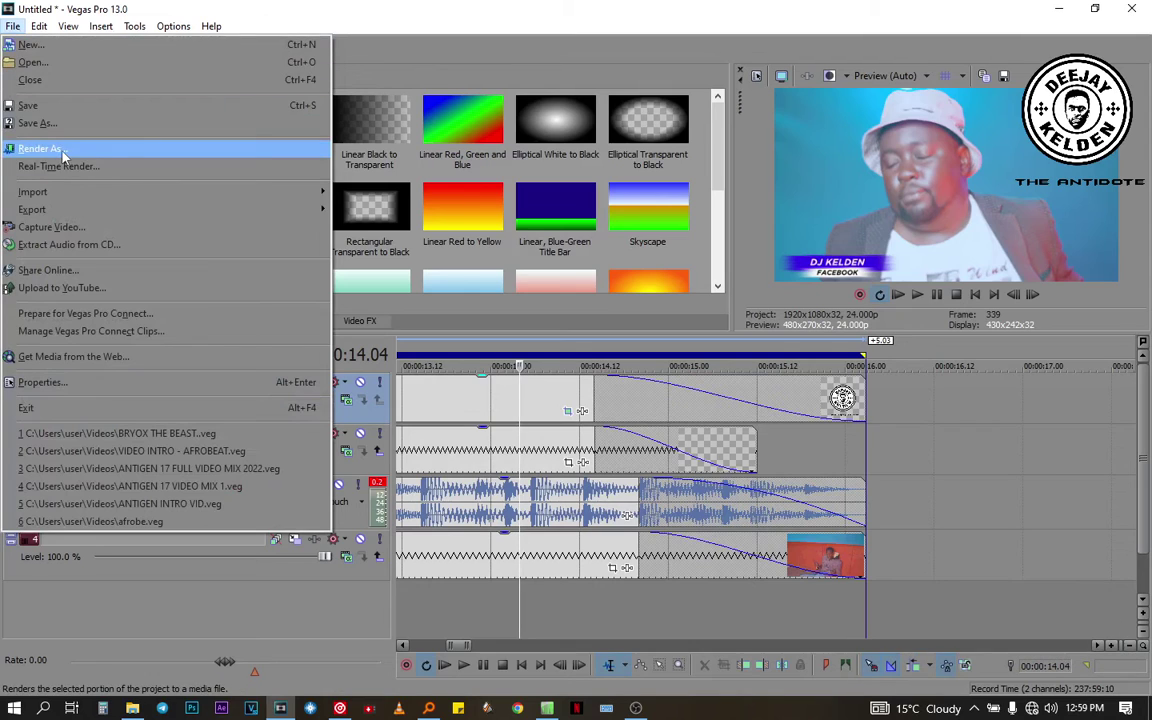
pyautogui.click(58, 148)
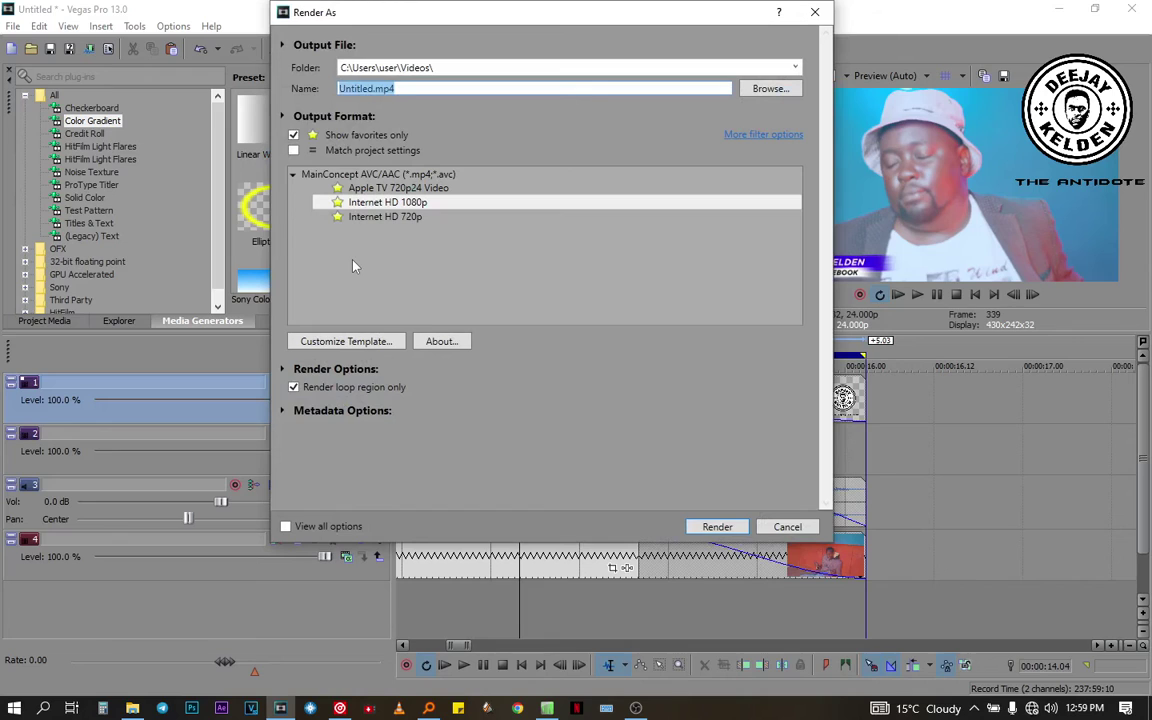
pyautogui.click(293, 136)
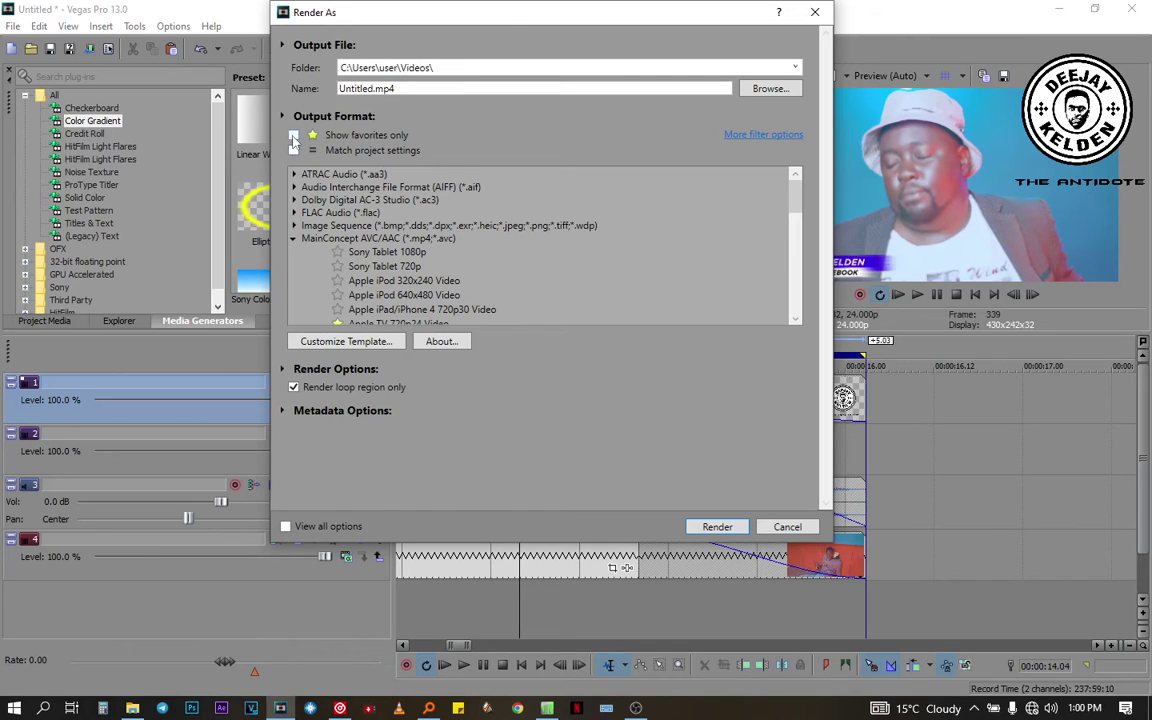
pyautogui.click(293, 137)
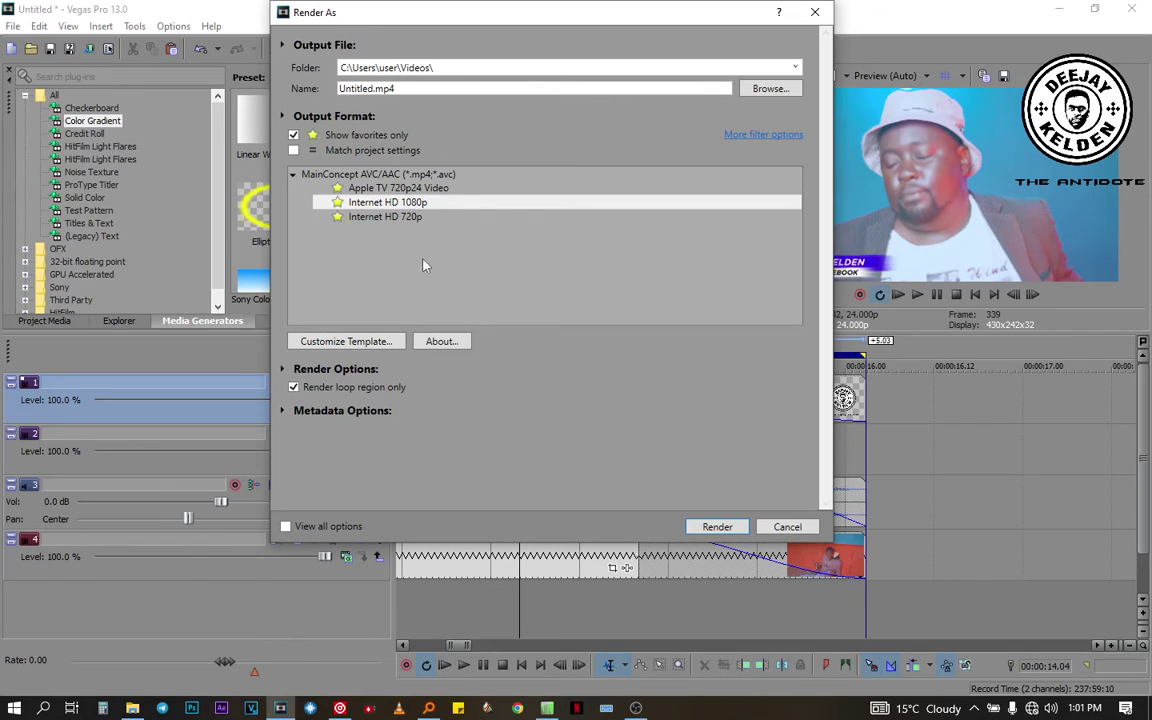
pyautogui.click(414, 204)
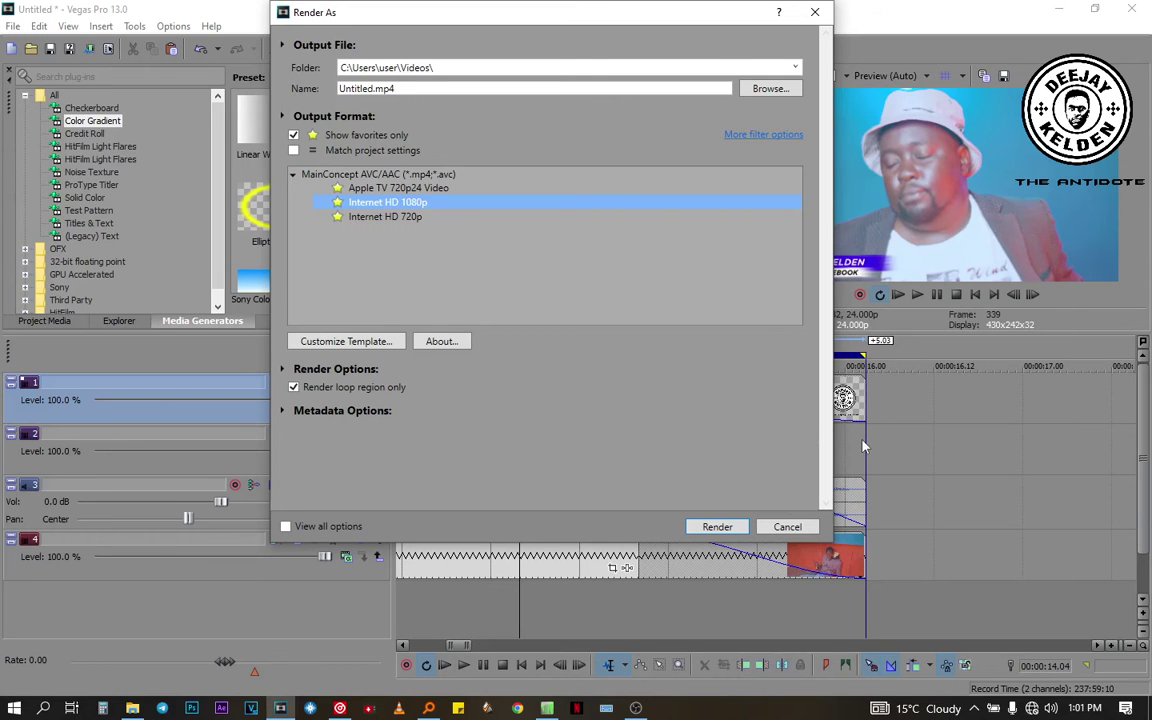
pyautogui.click(717, 526)
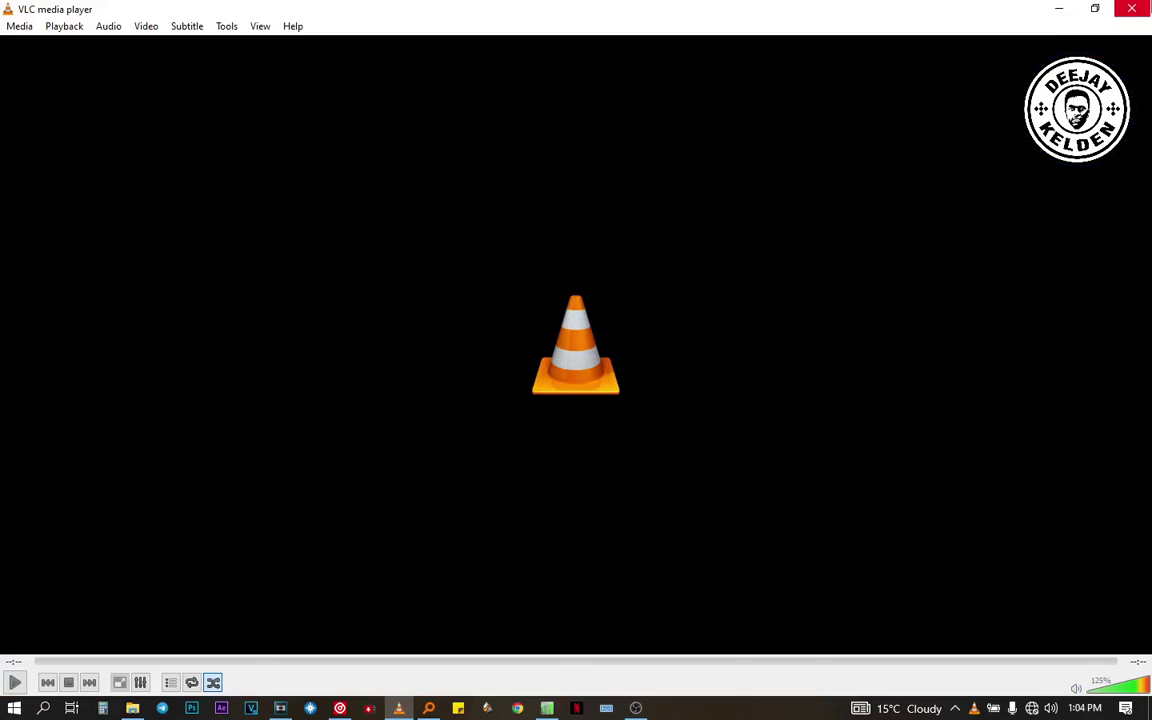
# Switch to the Videos folder in File Explorer, play the rendered Untitled video in VLC, and pause it partway through
pyautogui.hotkey('alt', 'Tab')
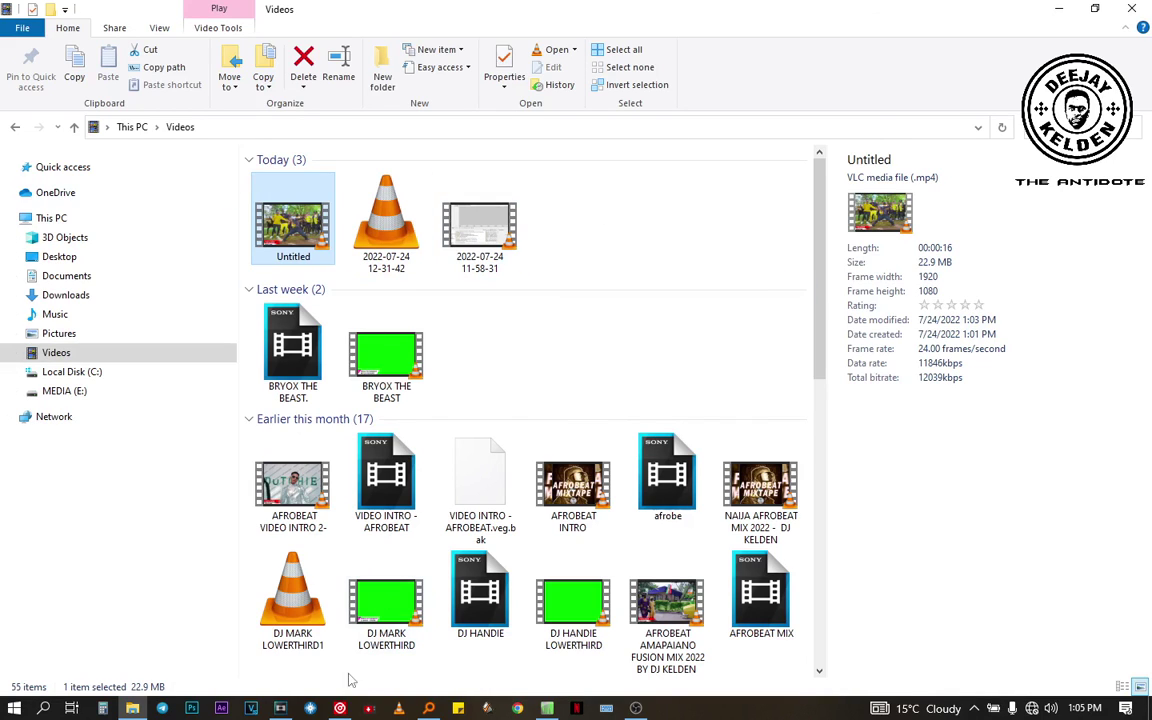
pyautogui.doubleClick(293, 226)
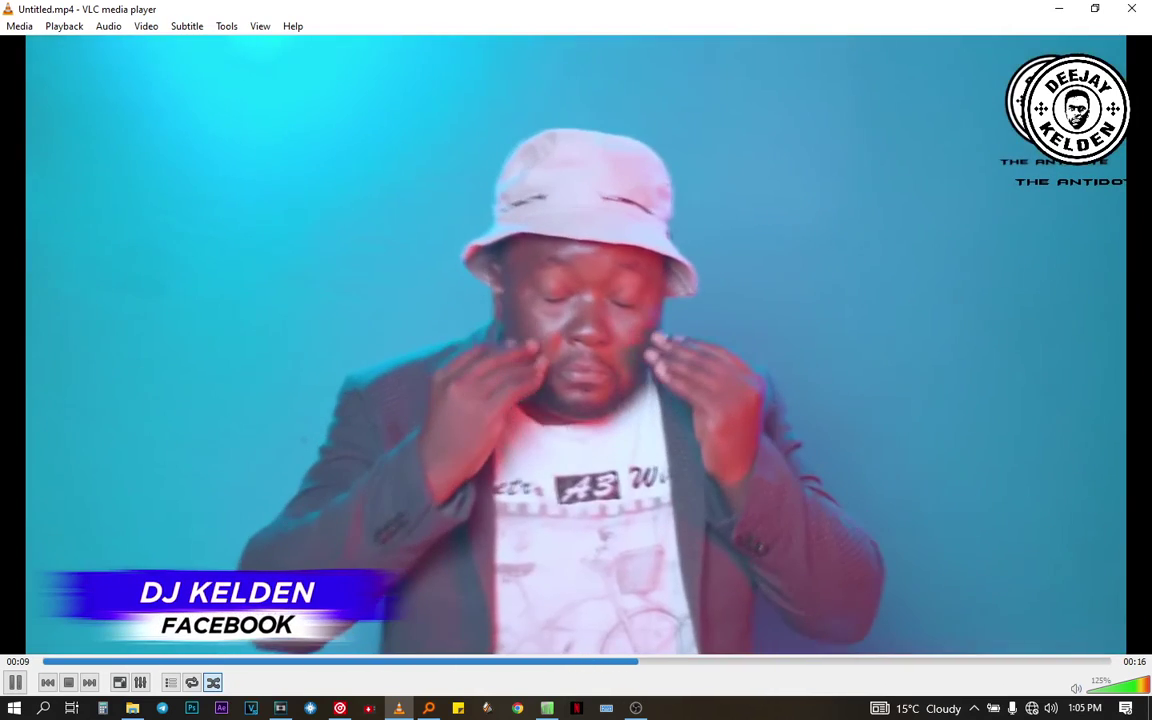
pyautogui.click(14, 682)
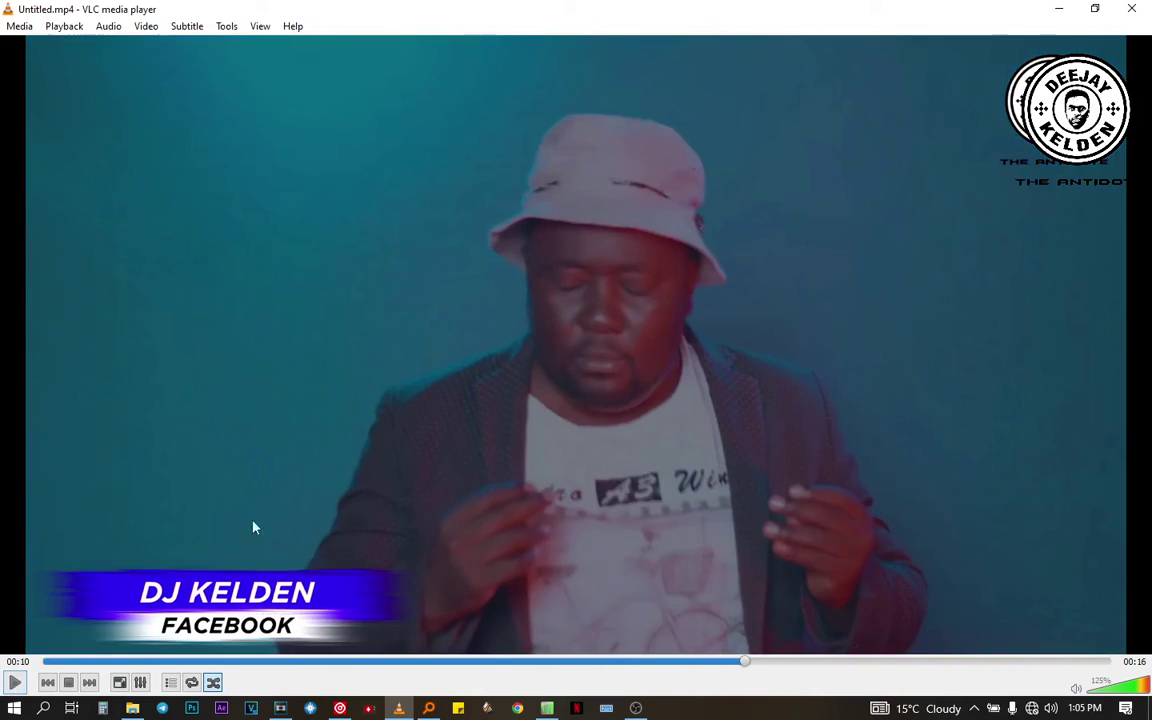